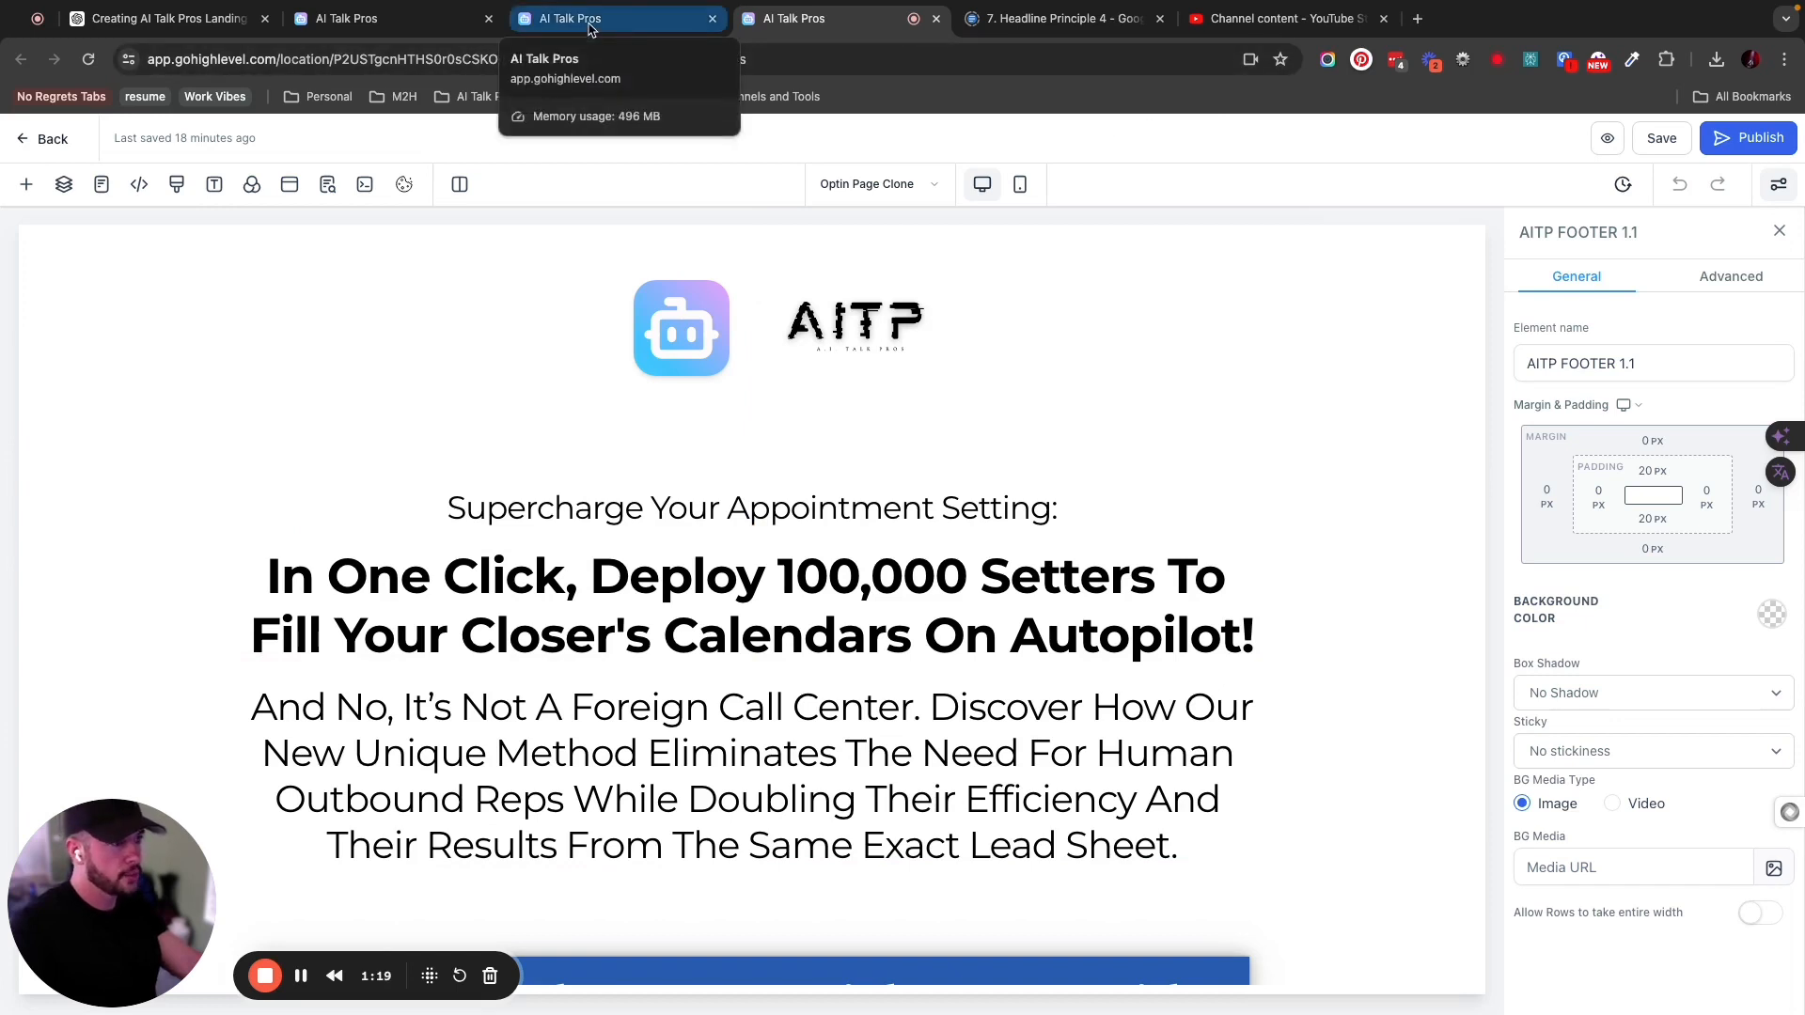
Upload the "How to Supercharge Your Appointment Setting" PDF to the General Business Funnel media folder.
{"action": "left_click", "coordinate": [590, 26]}
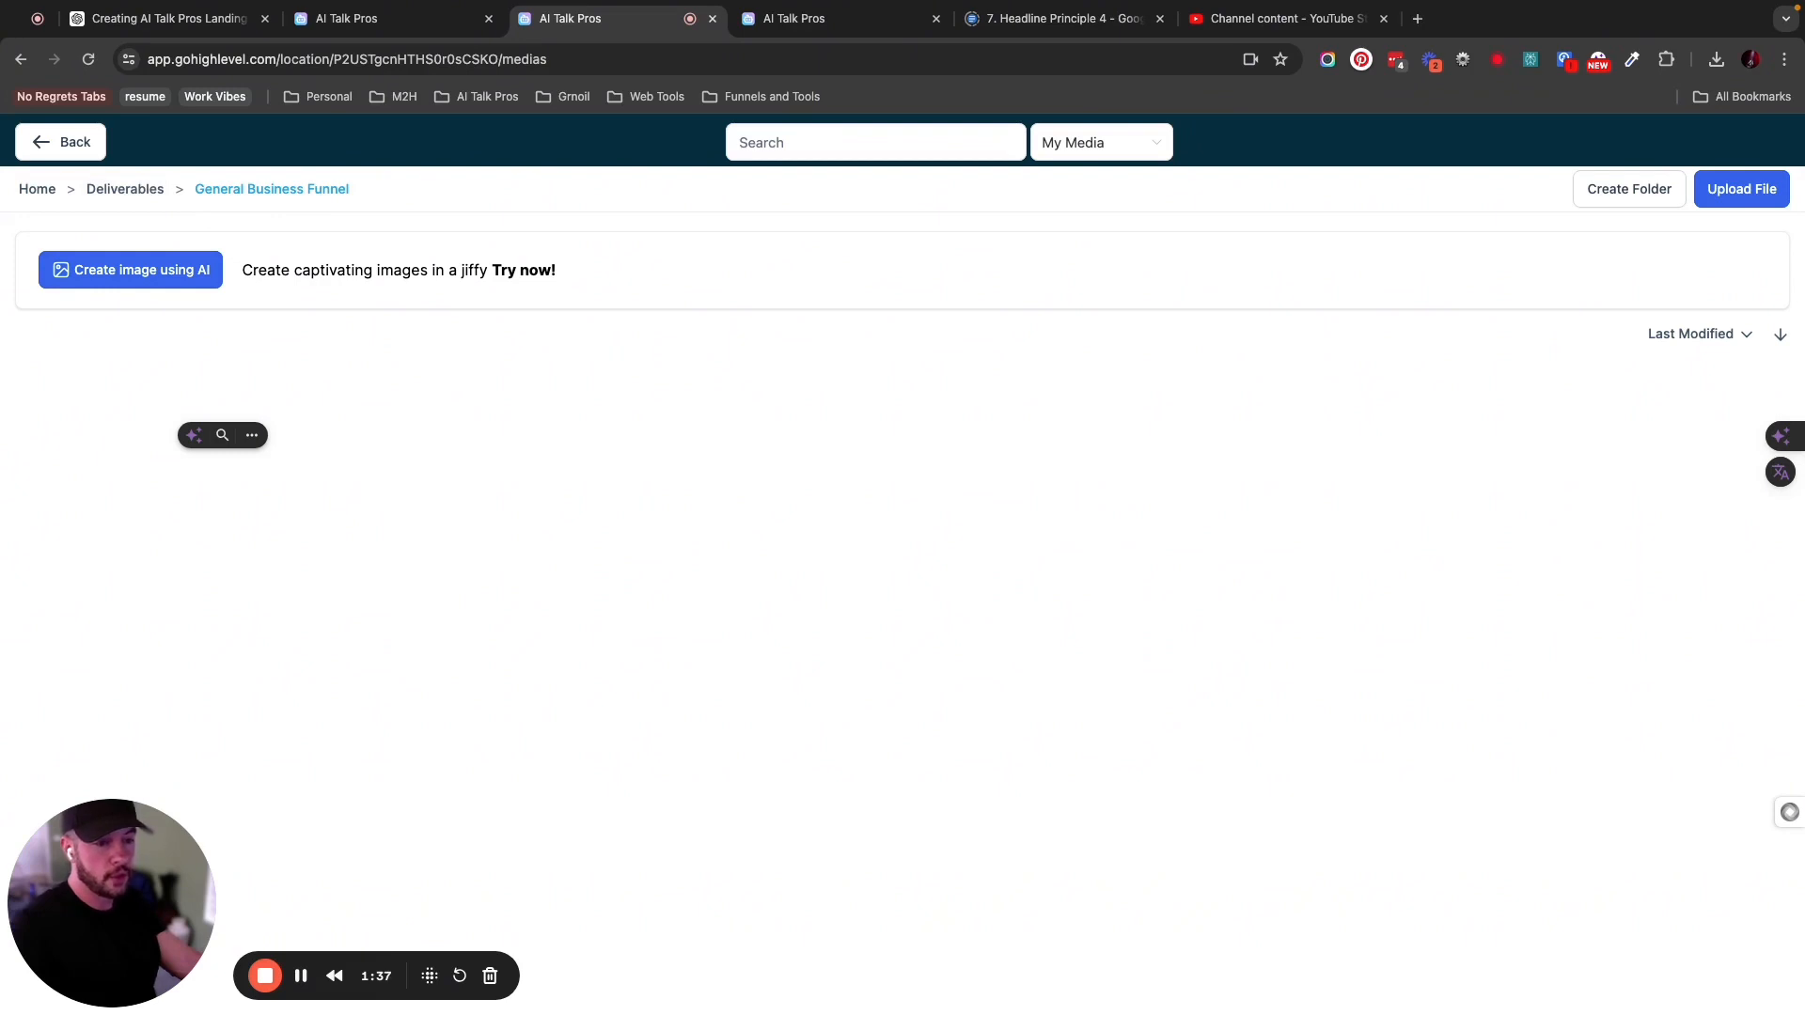
{"action": "left_click_drag", "start_coordinate": [282, 696], "coordinate": [522, 597]}
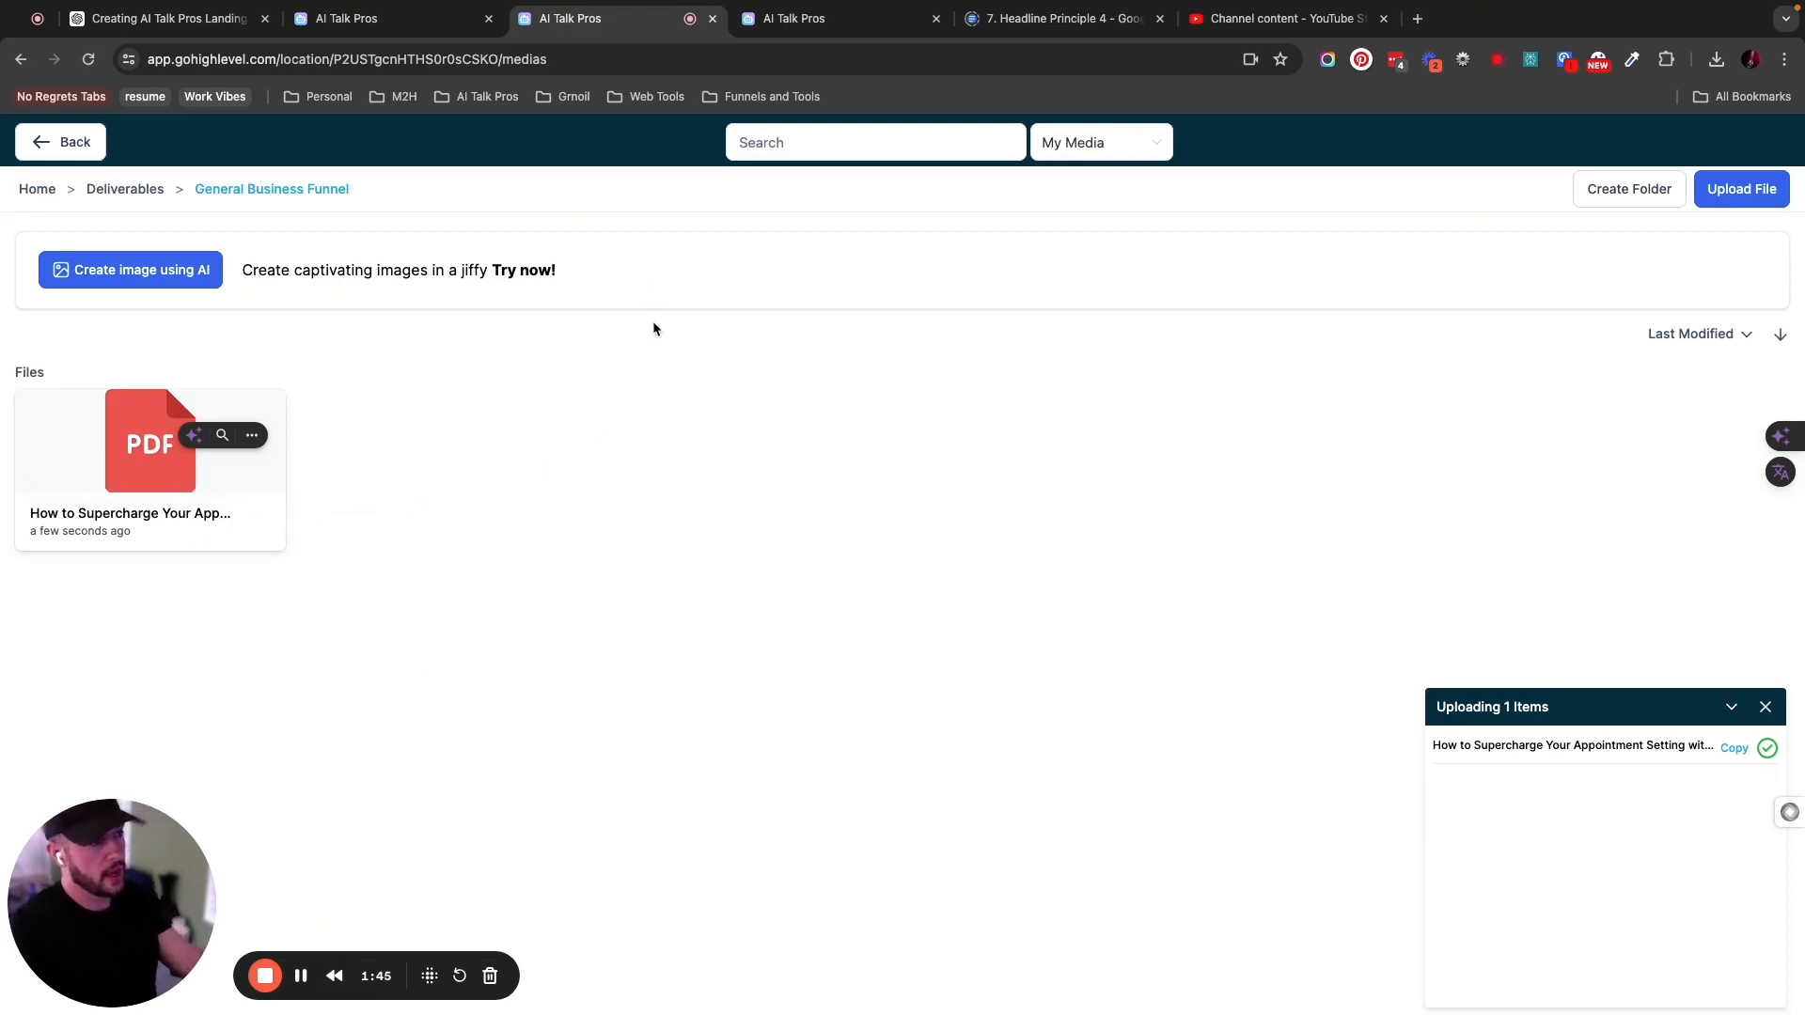
Select the Thank You step of the General Business Funnel and open the Thank You Clone page in the page builder.
{"action": "left_click", "coordinate": [425, 24]}
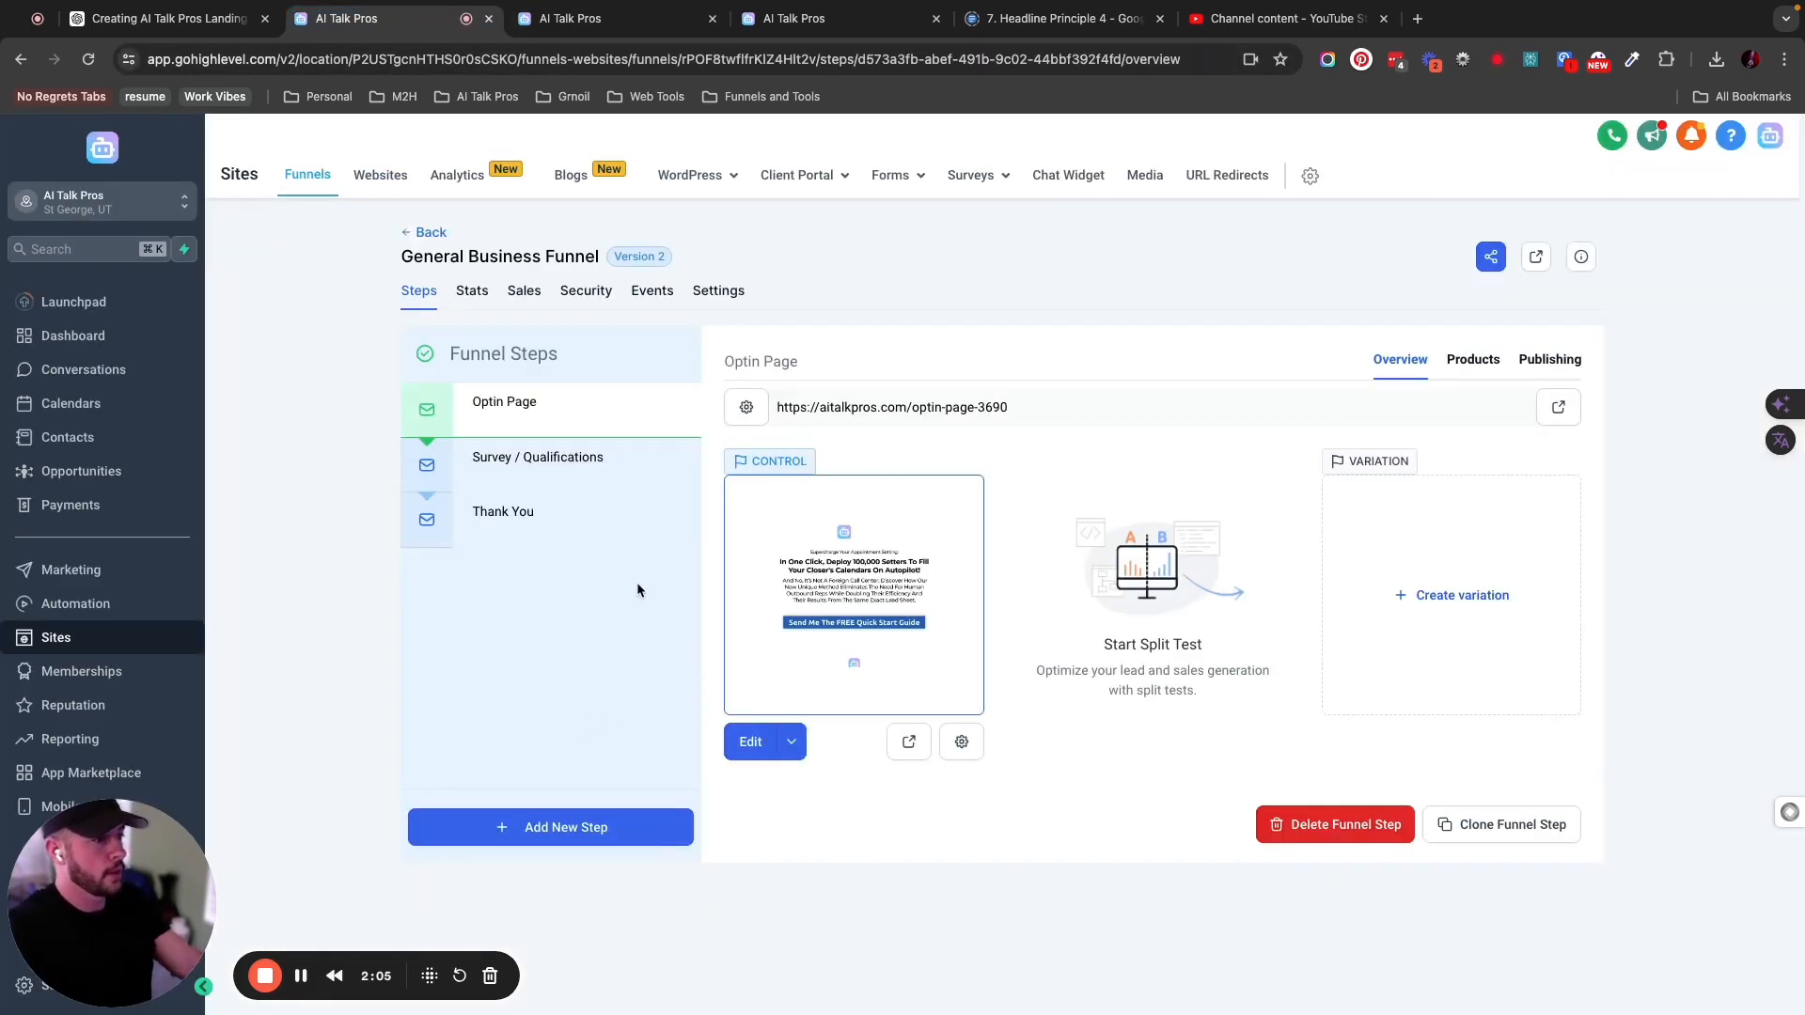
{"action": "left_click", "coordinate": [558, 533]}
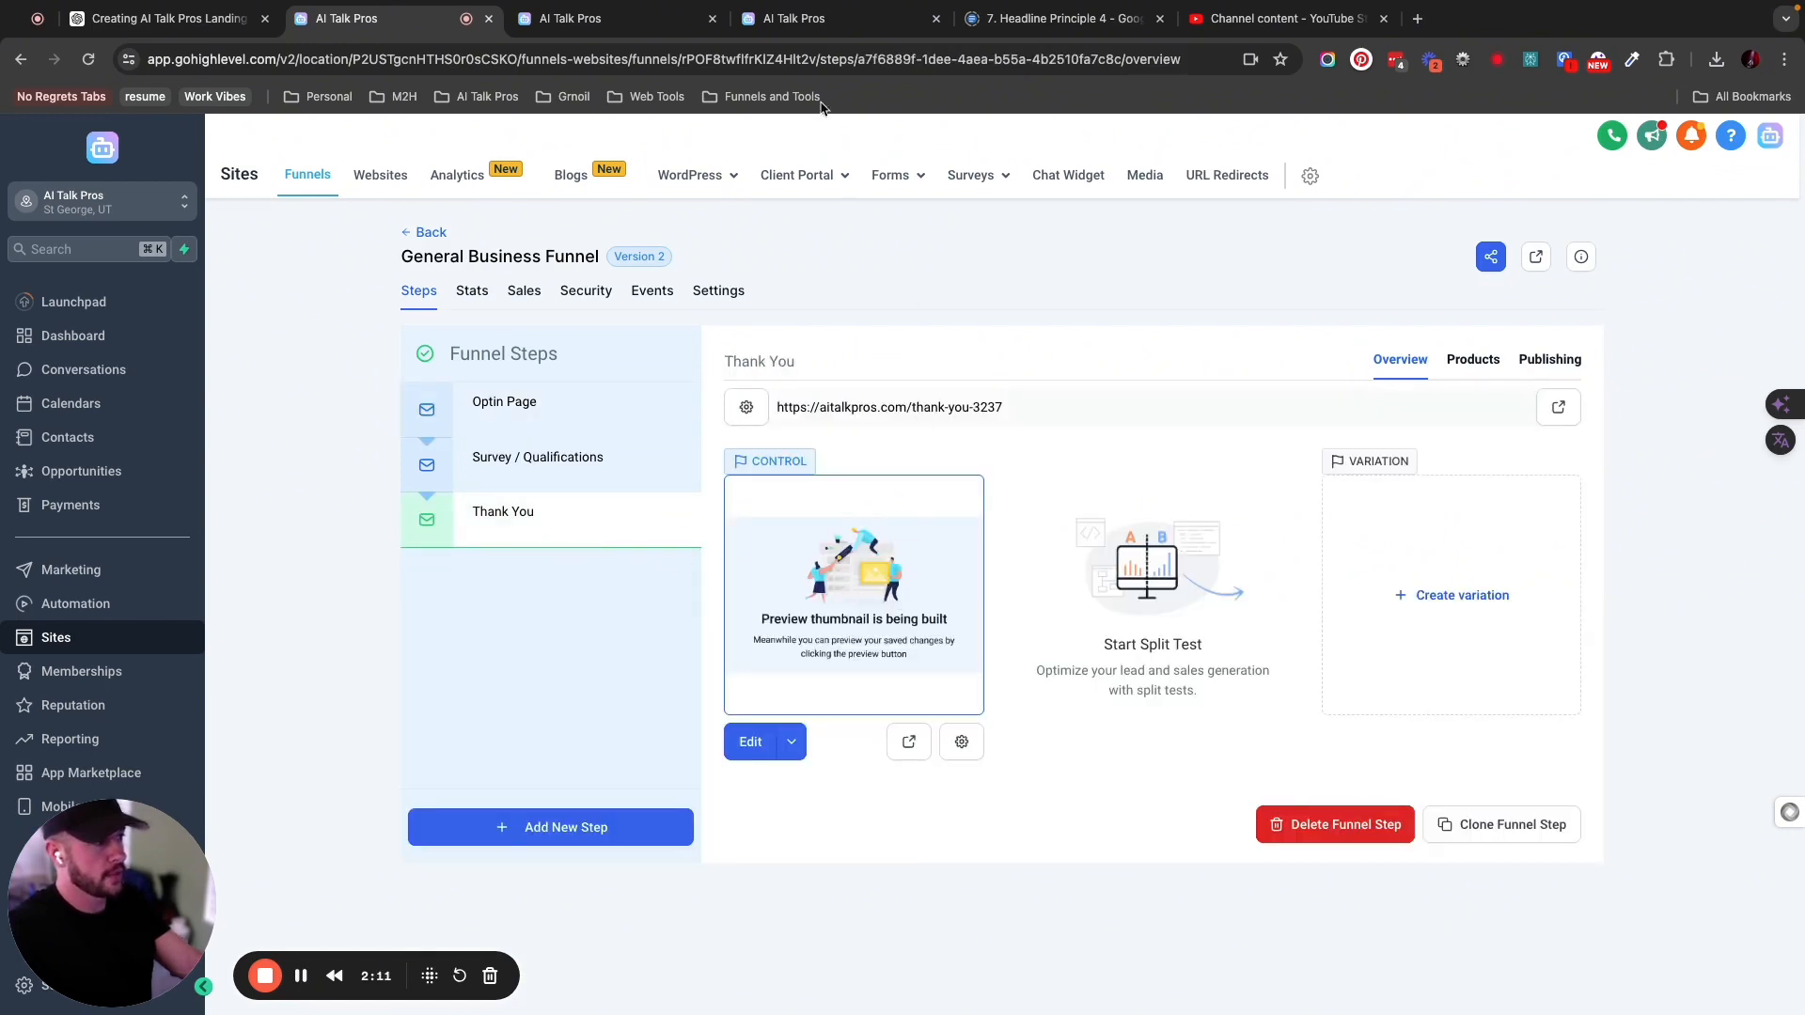
{"action": "left_click", "coordinate": [829, 20]}
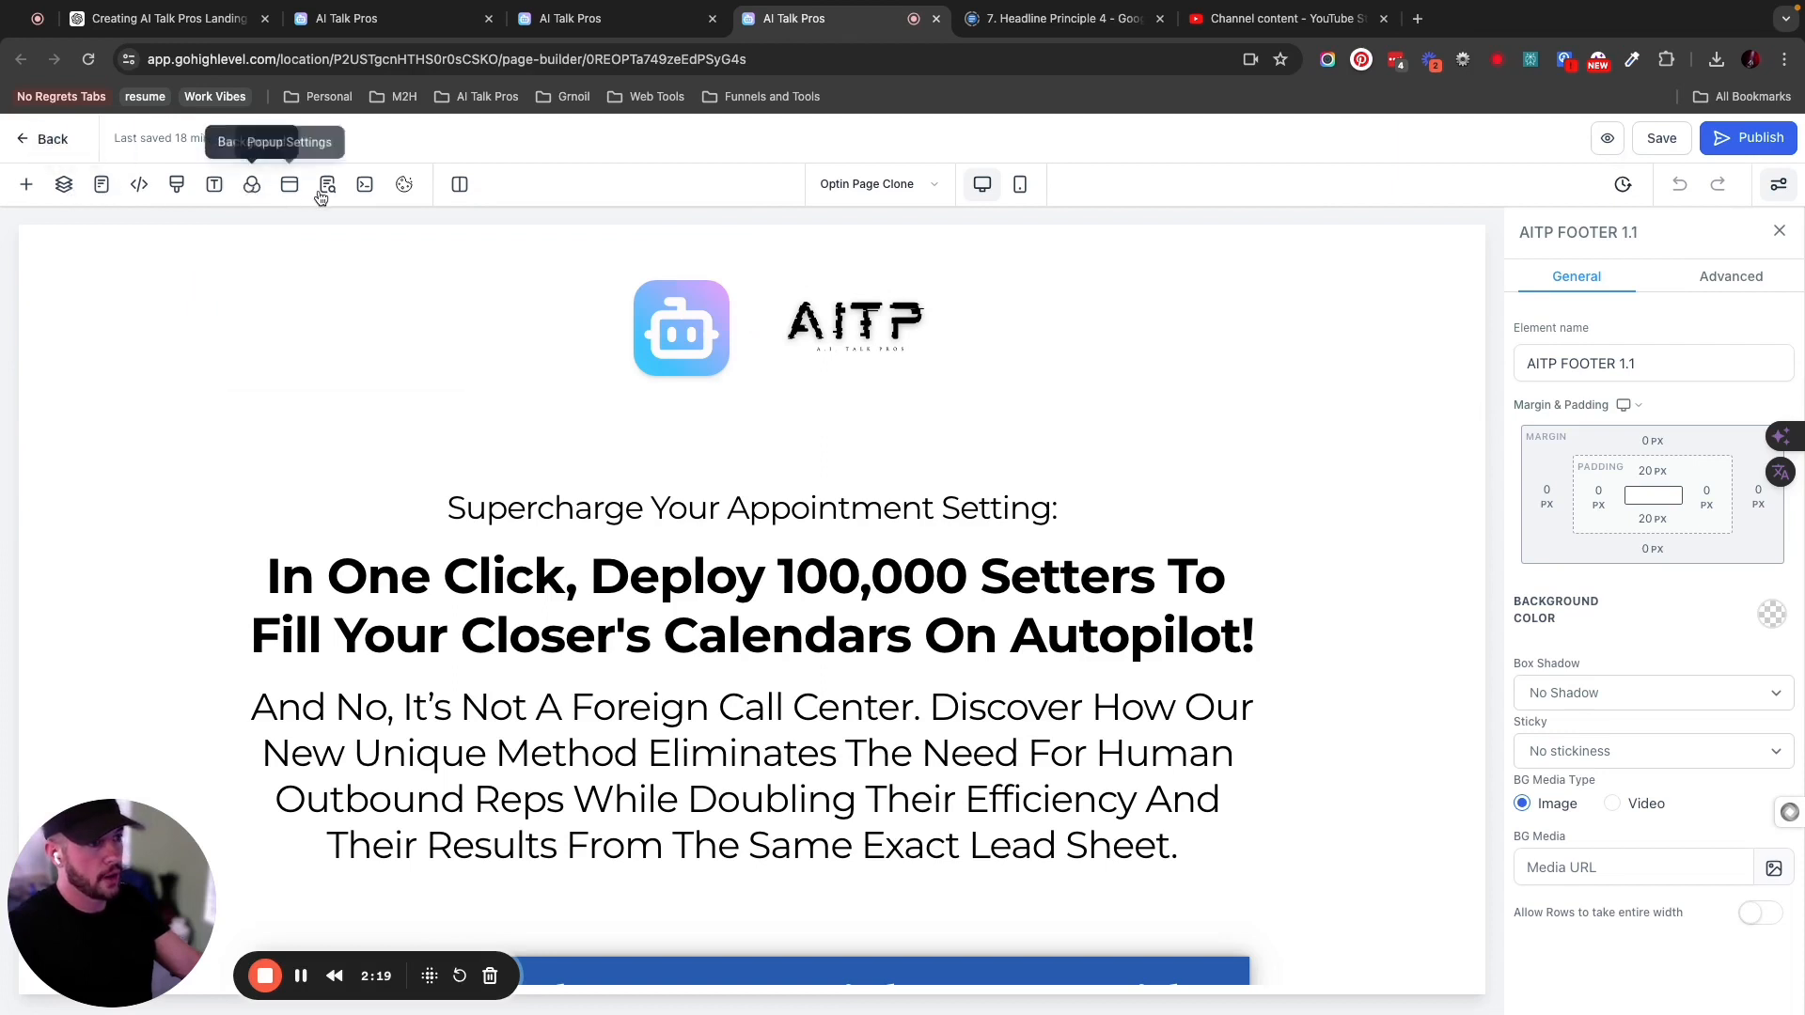
{"action": "left_click", "coordinate": [858, 192]}
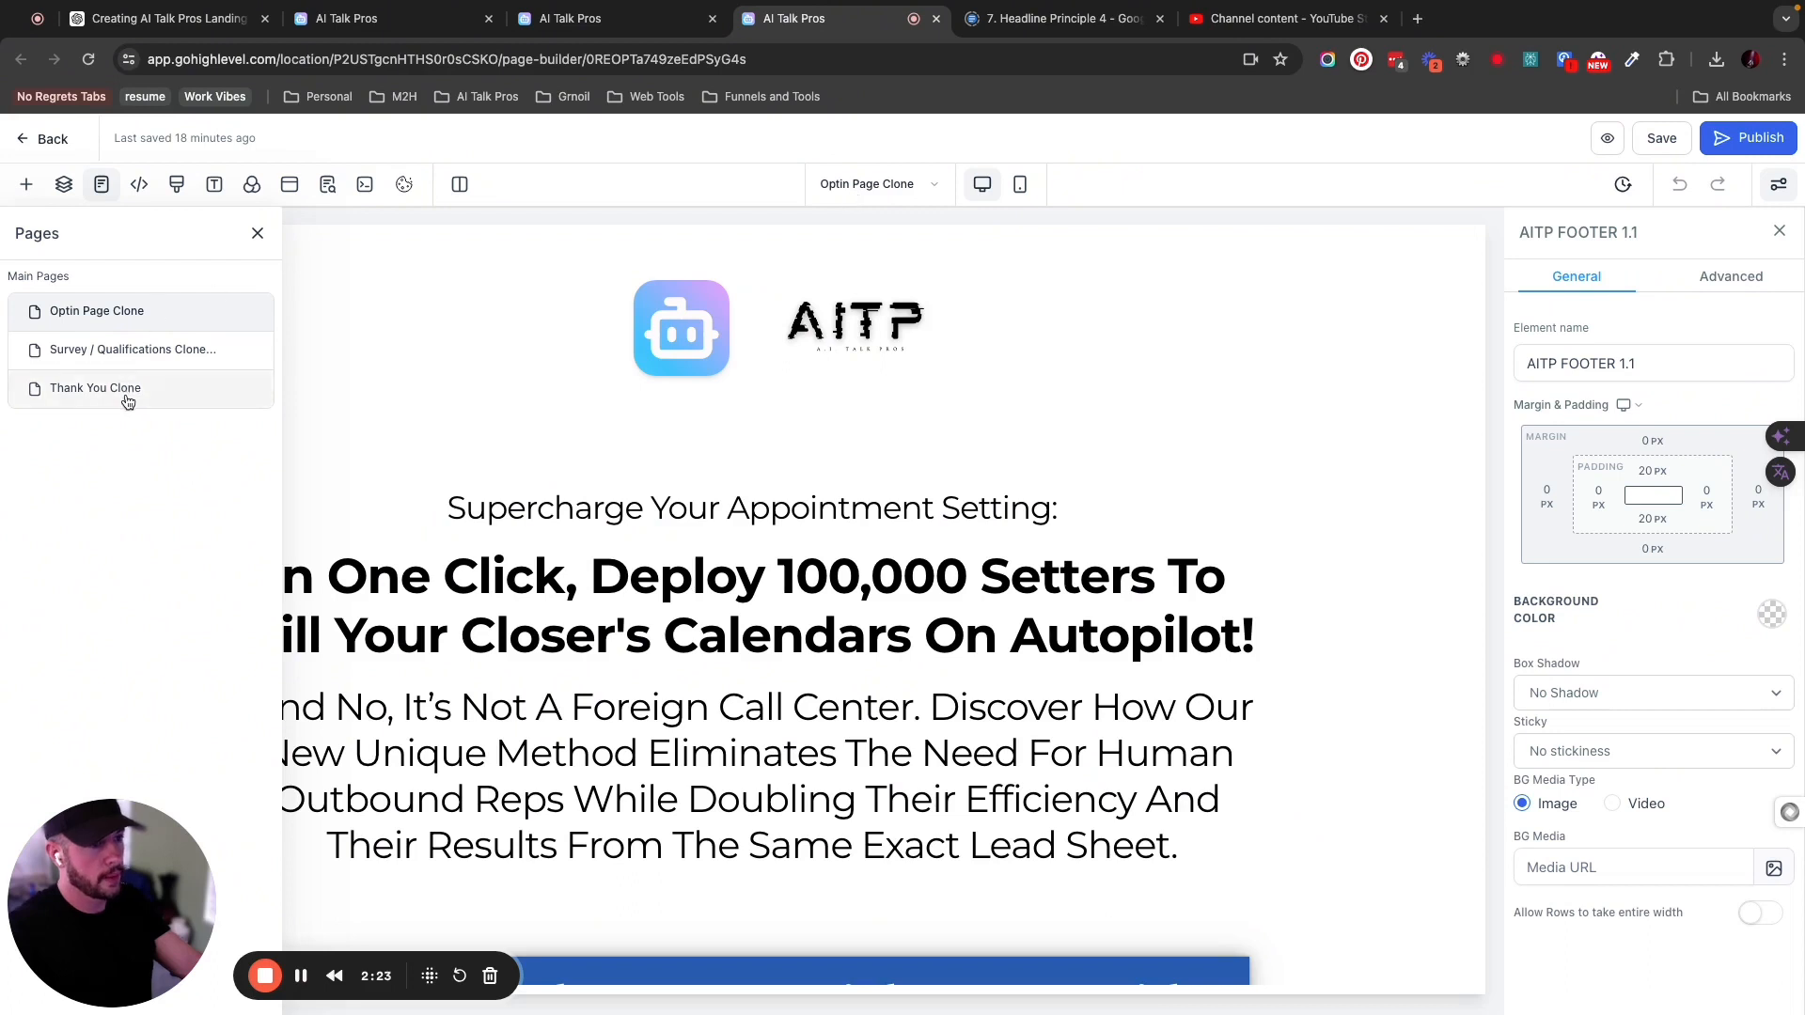
{"action": "left_click", "coordinate": [127, 390]}
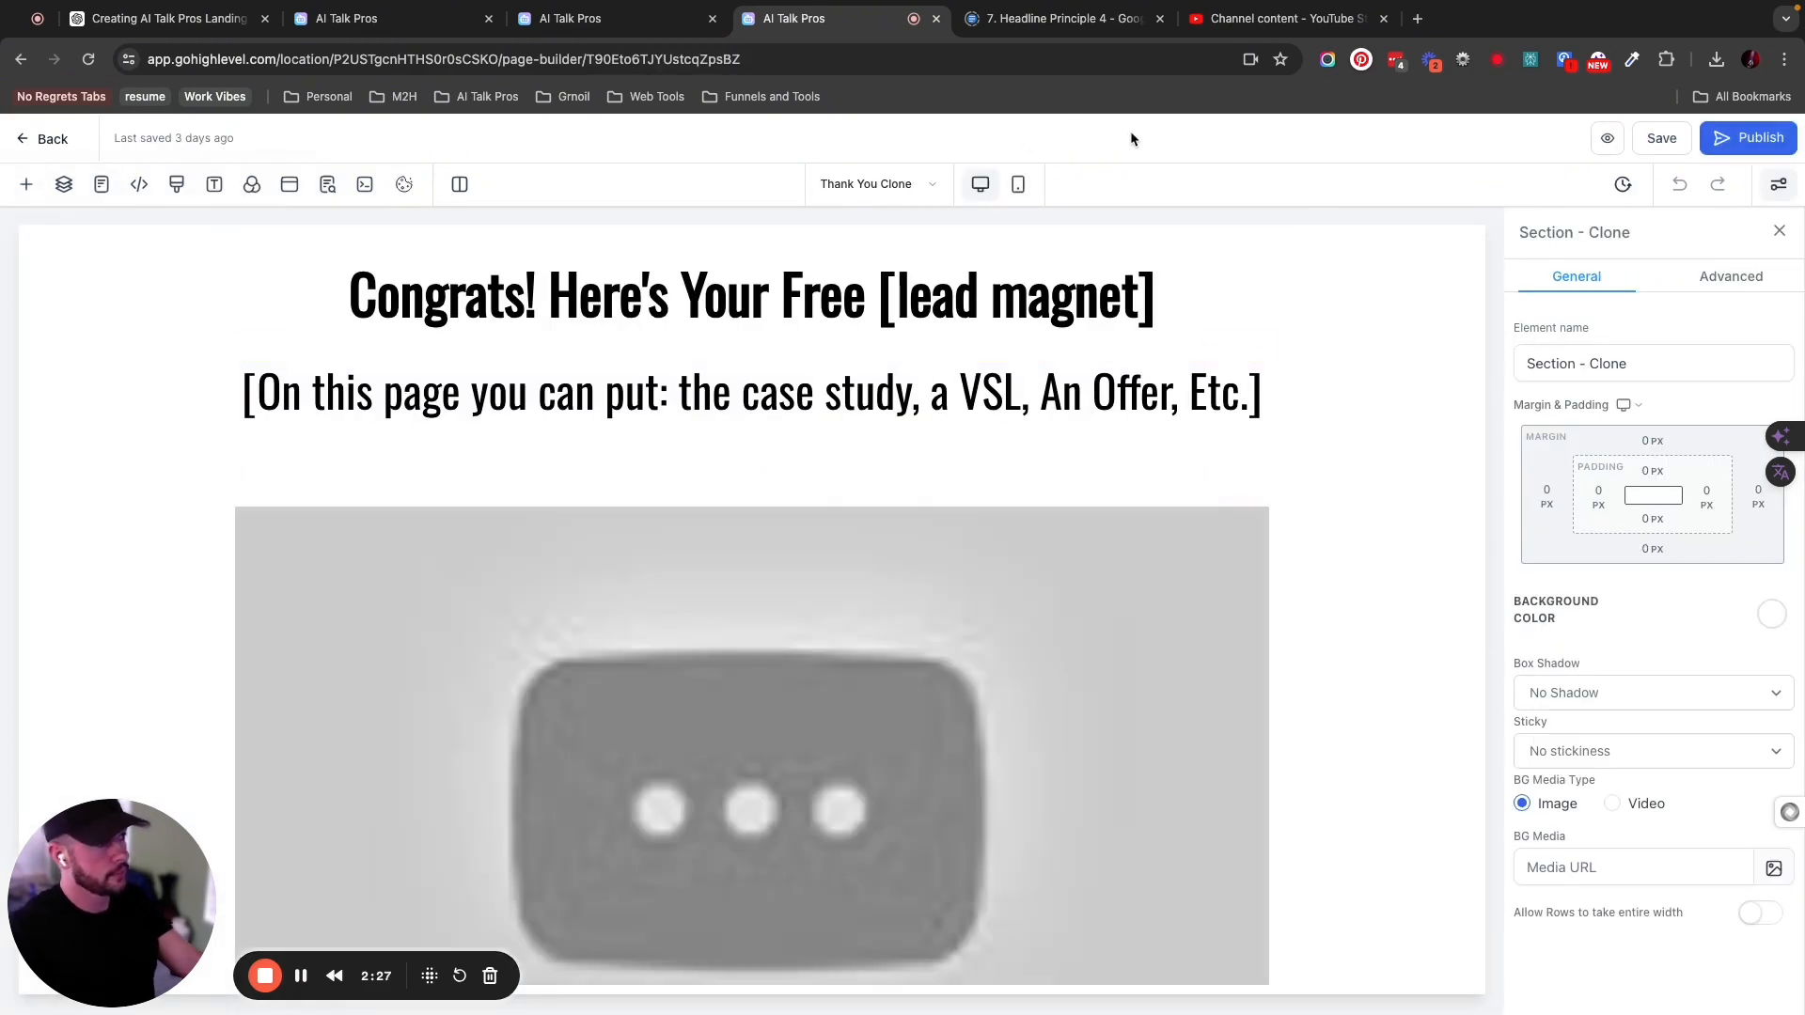
Switch to YouTube Studio and upload the "How to Supercharge Your Appointment Setting with AI A Quick Start Guide" video file.
{"action": "left_click", "coordinate": [1278, 18]}
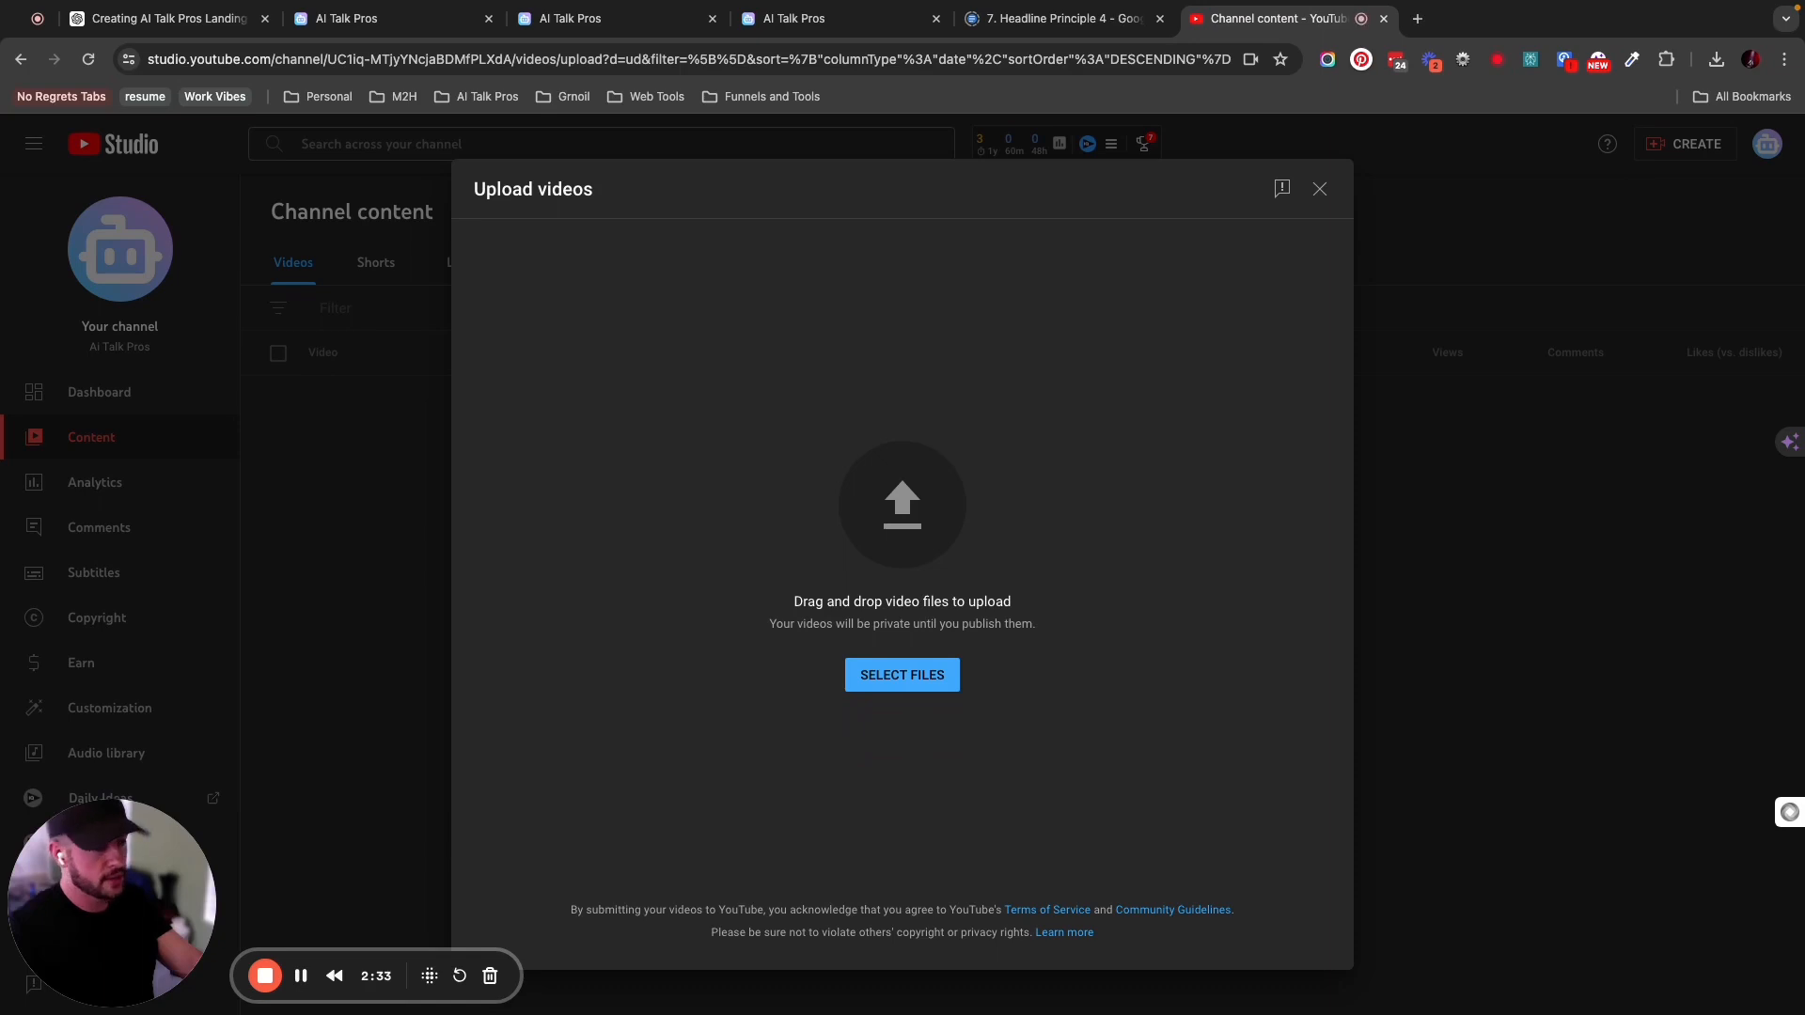
{"action": "left_click_drag", "start_coordinate": [435, 753], "coordinate": [894, 691]}
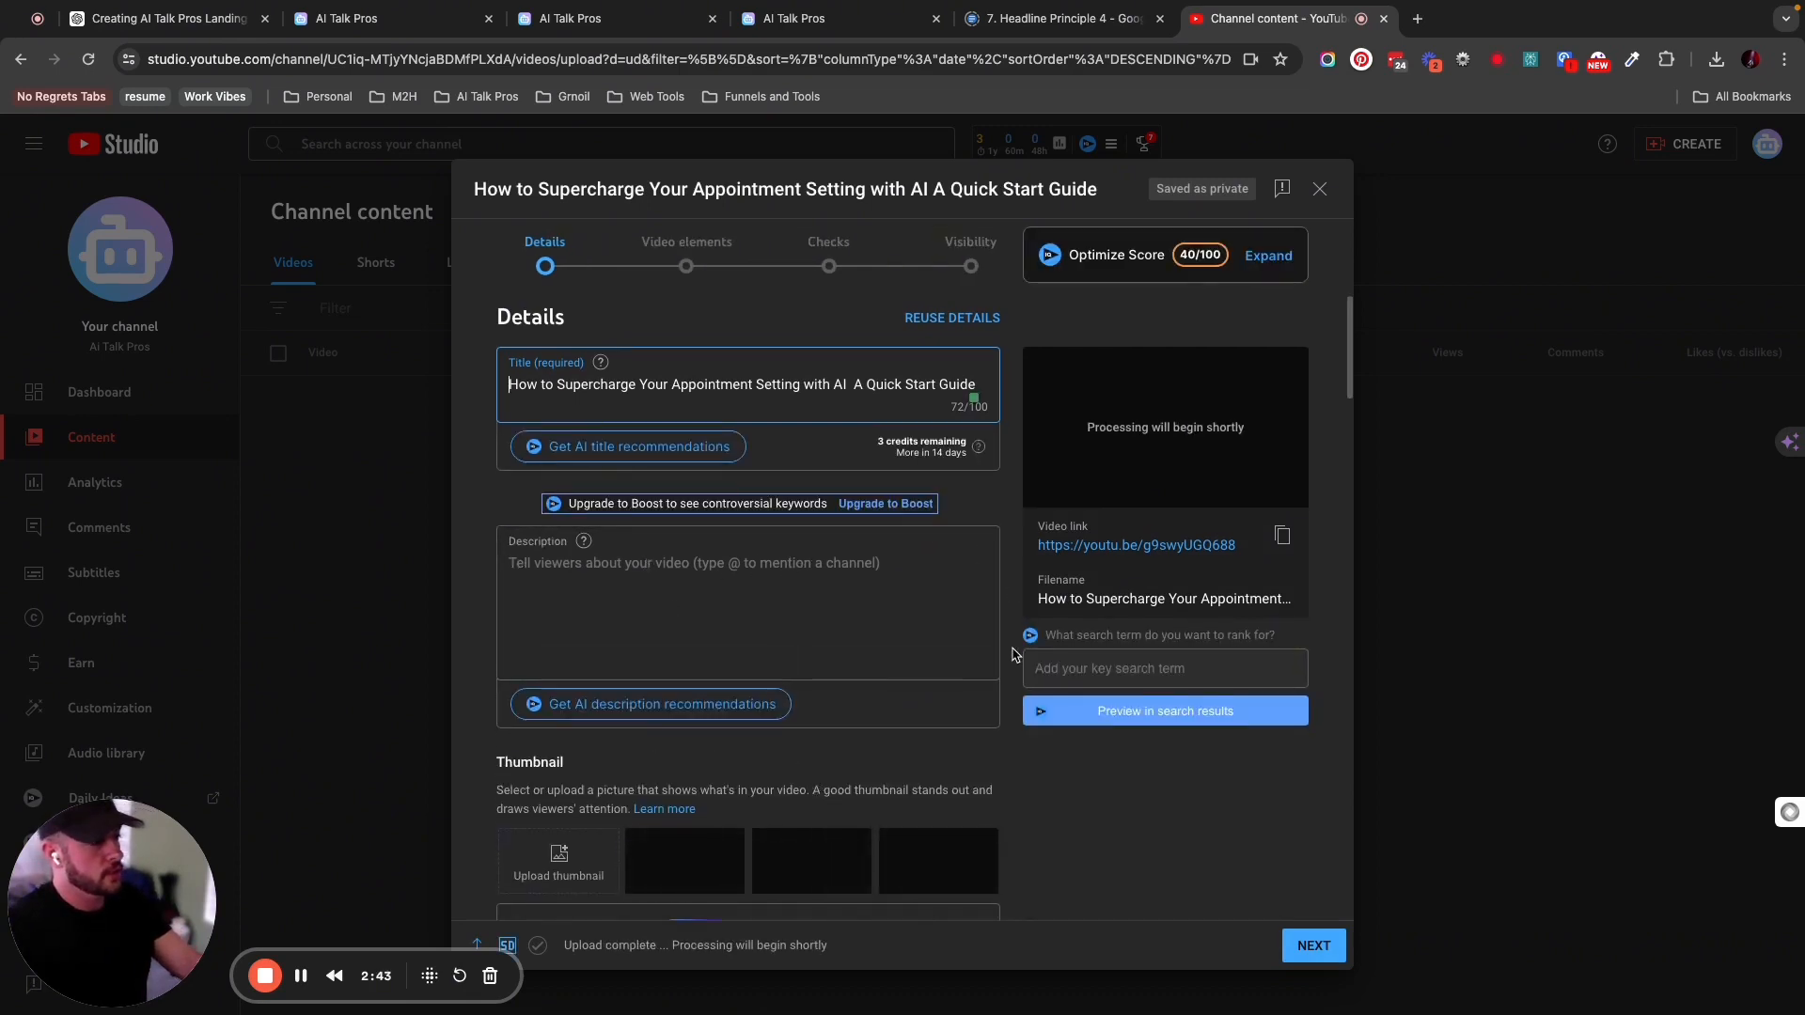
Mark the uploaded video as not made for kids and answer No to the altered content question.
{"action": "scroll", "coordinate": [1016, 656], "scroll_direction": "down", "scroll_amount": 1}
{"action": "scroll", "coordinate": [1014, 655], "scroll_direction": "down", "scroll_amount": 5}
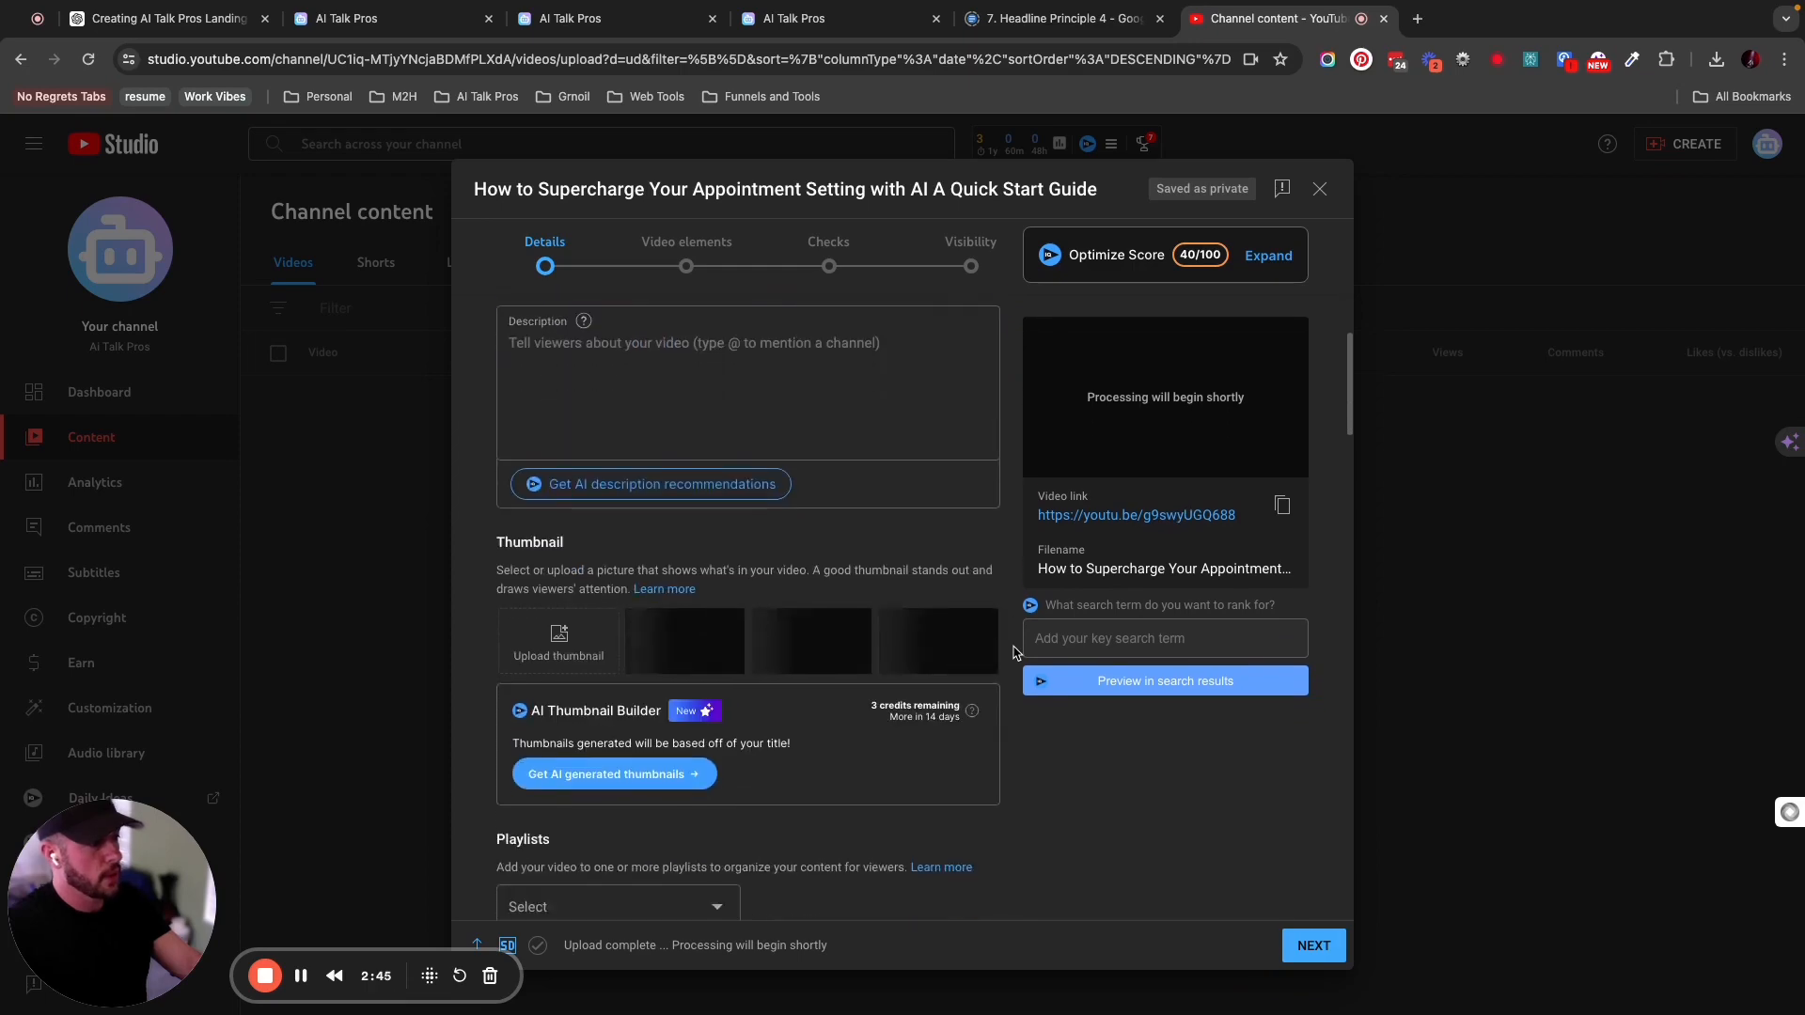
{"action": "scroll", "coordinate": [1013, 651], "scroll_direction": "down", "scroll_amount": 4}
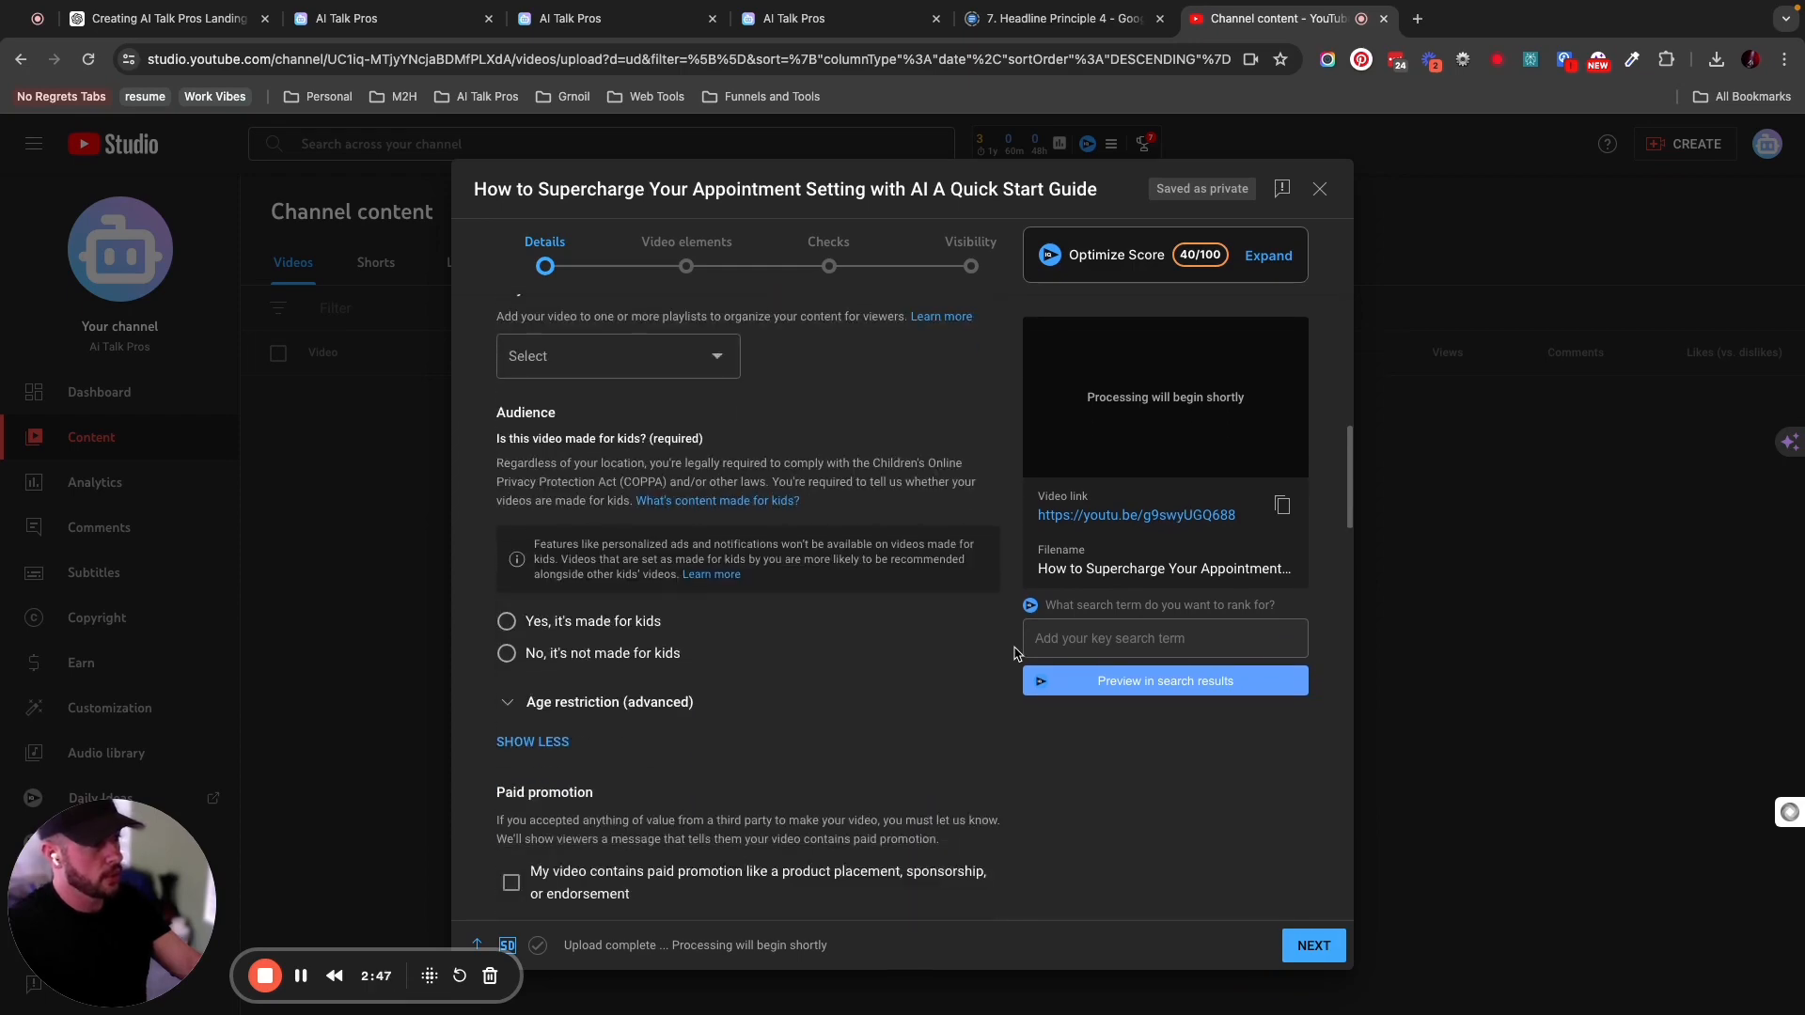
{"action": "scroll", "coordinate": [1016, 655], "scroll_direction": "down", "scroll_amount": 1}
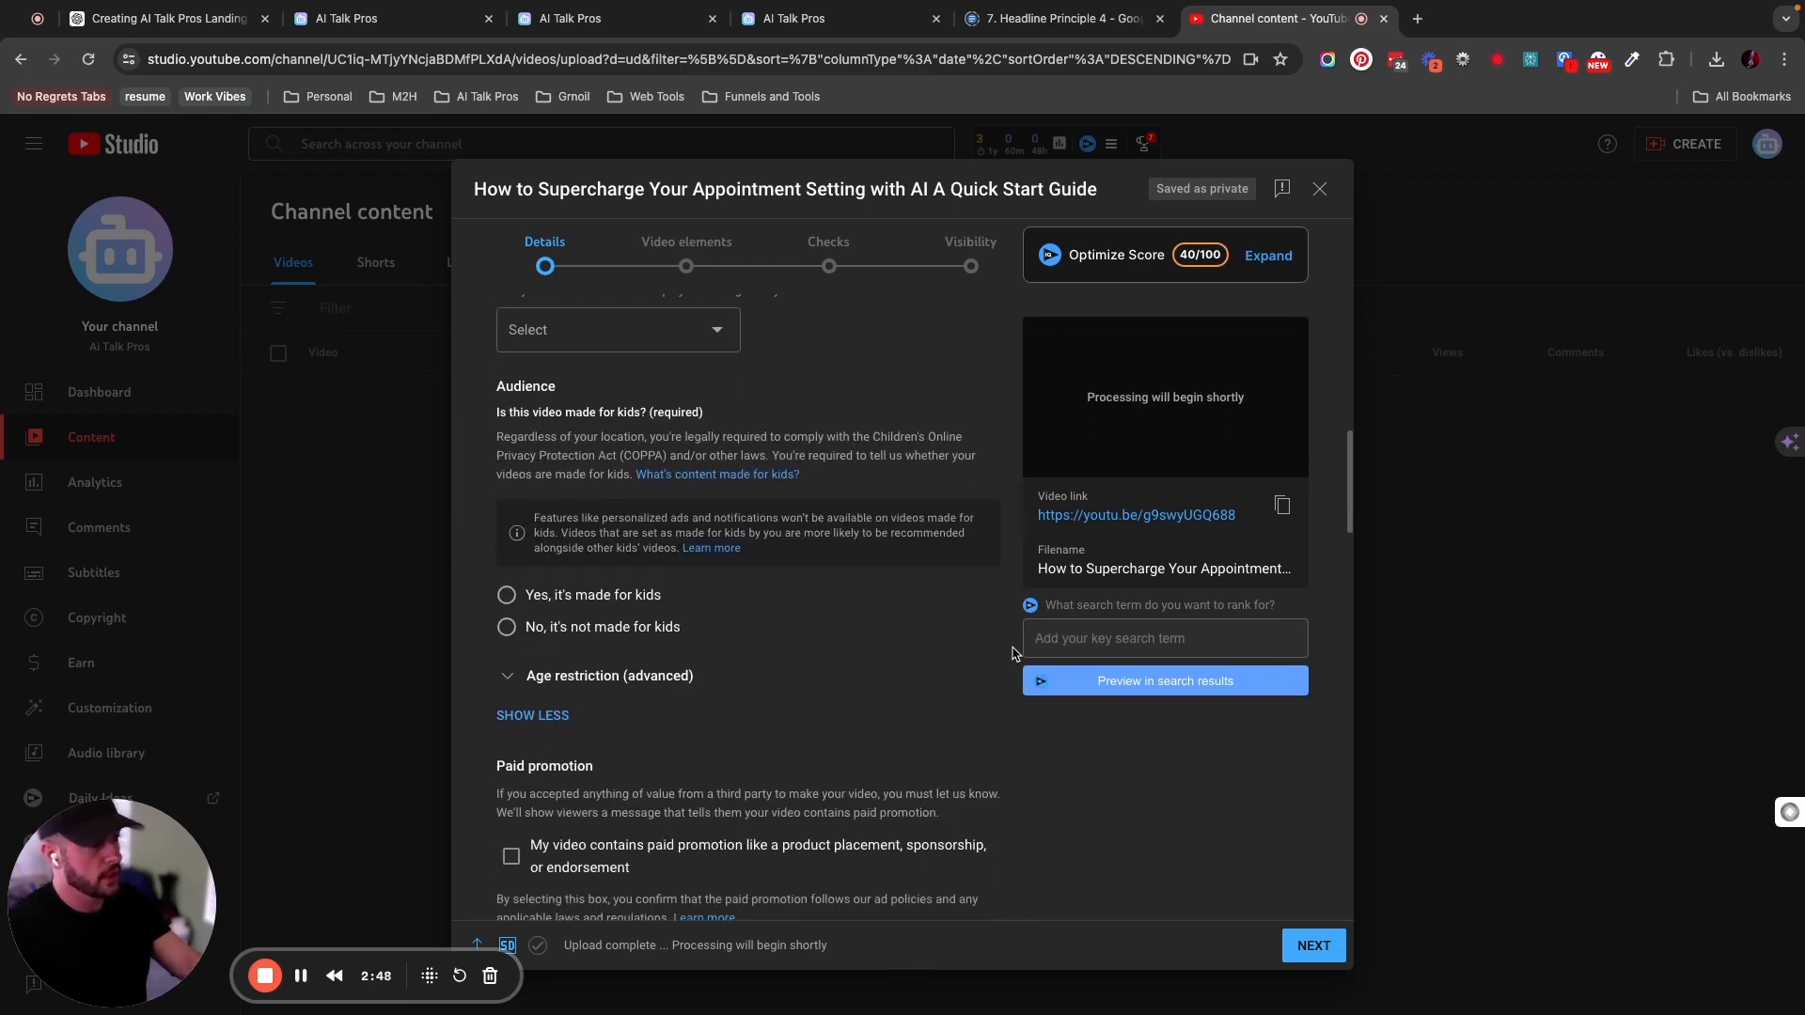
{"action": "left_click", "coordinate": [507, 627]}
{"action": "scroll", "coordinate": [738, 664], "scroll_direction": "down", "scroll_amount": 4}
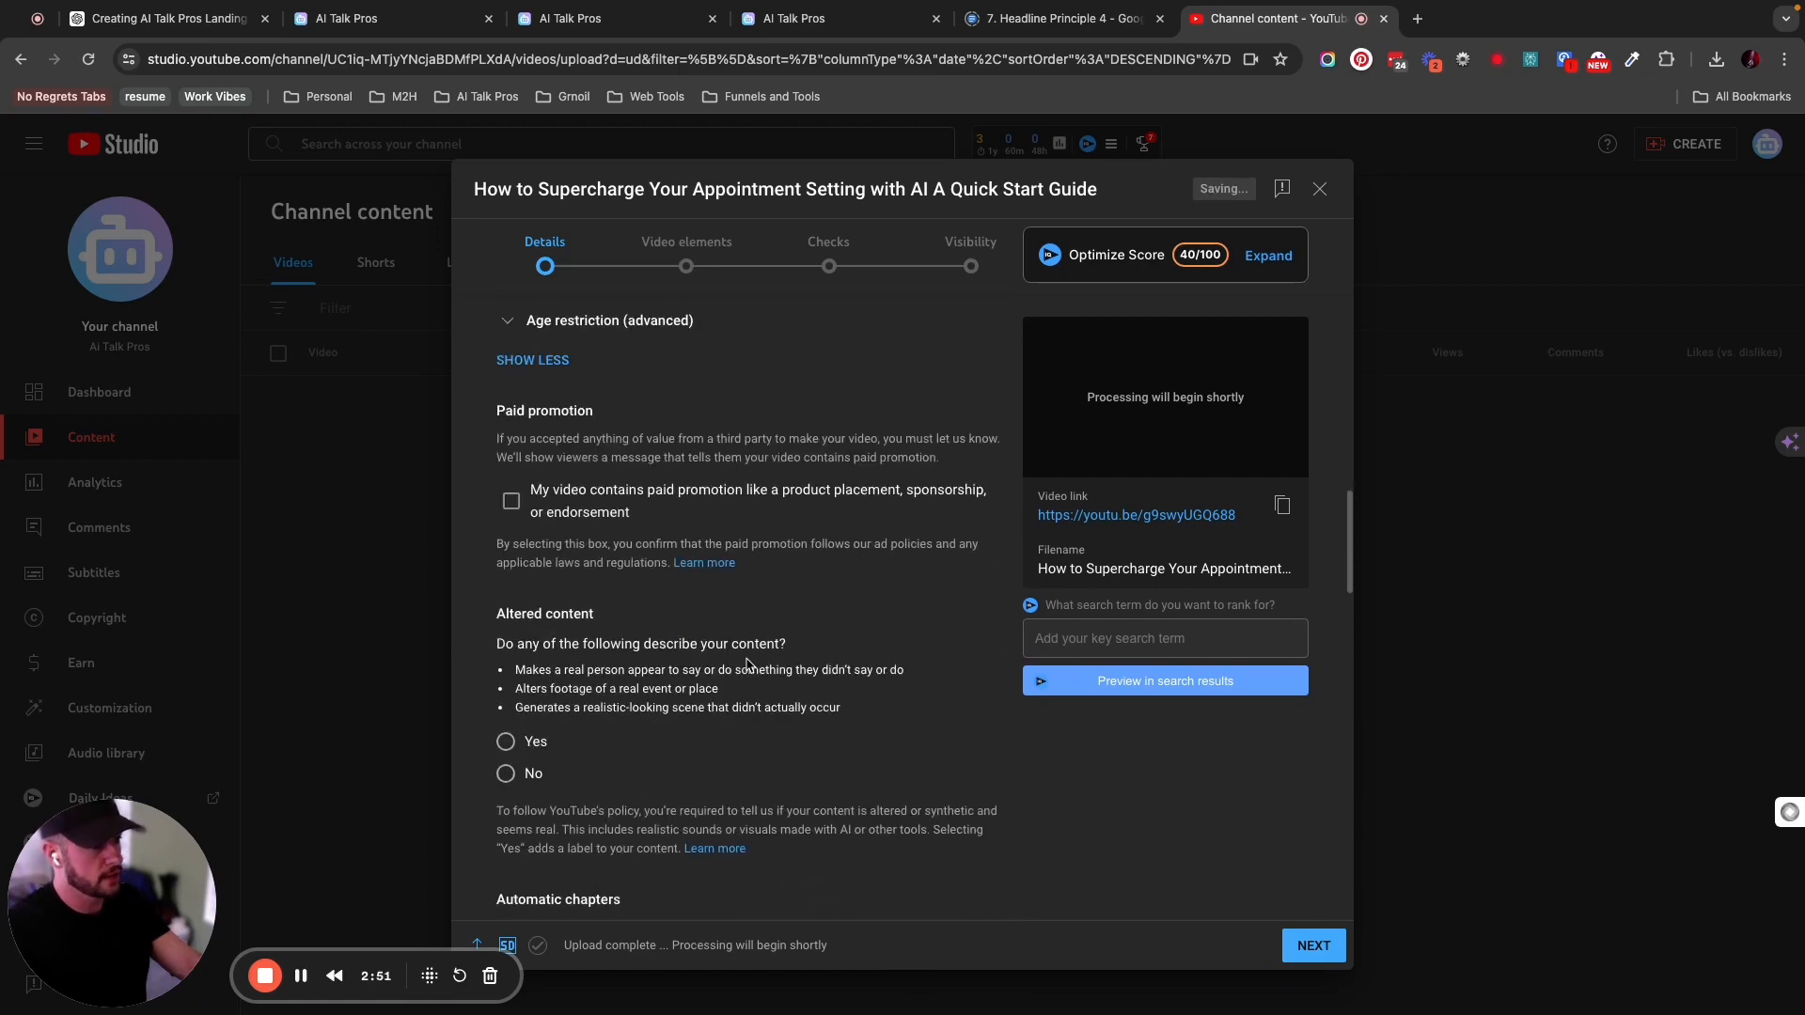
{"action": "left_click", "coordinate": [505, 775]}
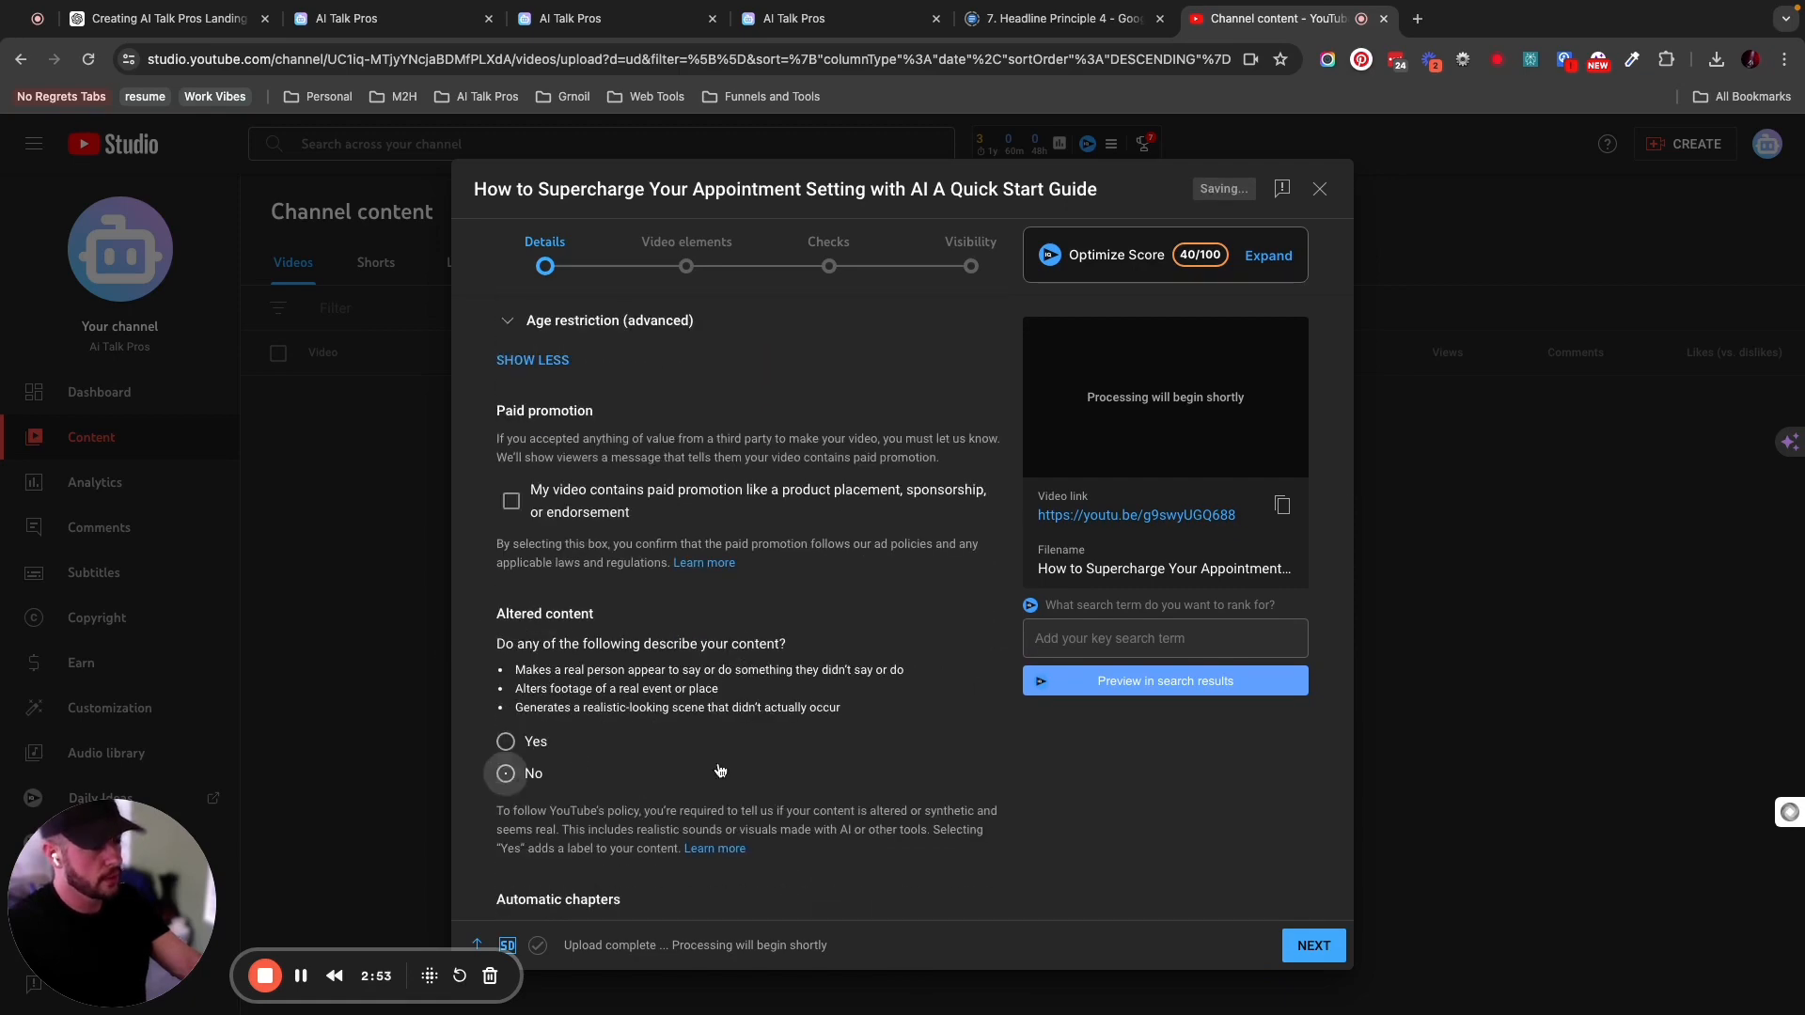
Set the video's Shorts remixing to "Don't allow remixing" and turn its comments off.
{"action": "scroll", "coordinate": [719, 769], "scroll_direction": "down", "scroll_amount": 6}
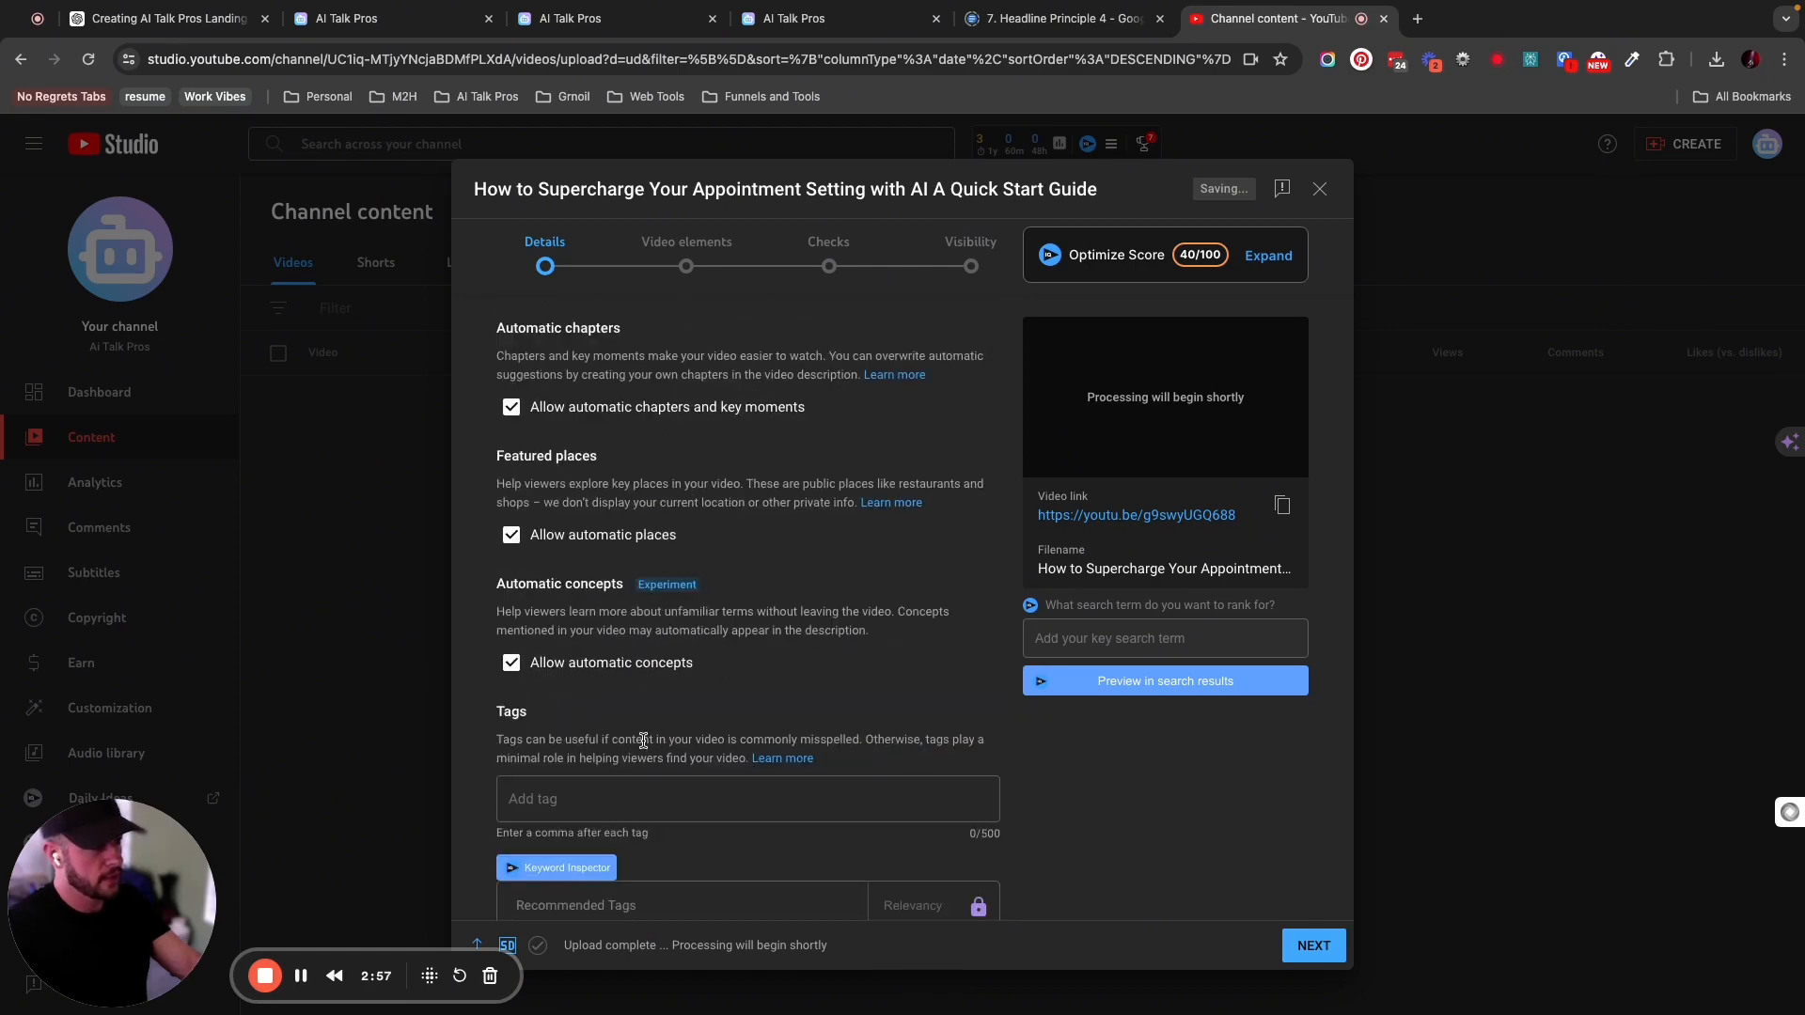
{"action": "scroll", "coordinate": [715, 753], "scroll_direction": "down", "scroll_amount": 5}
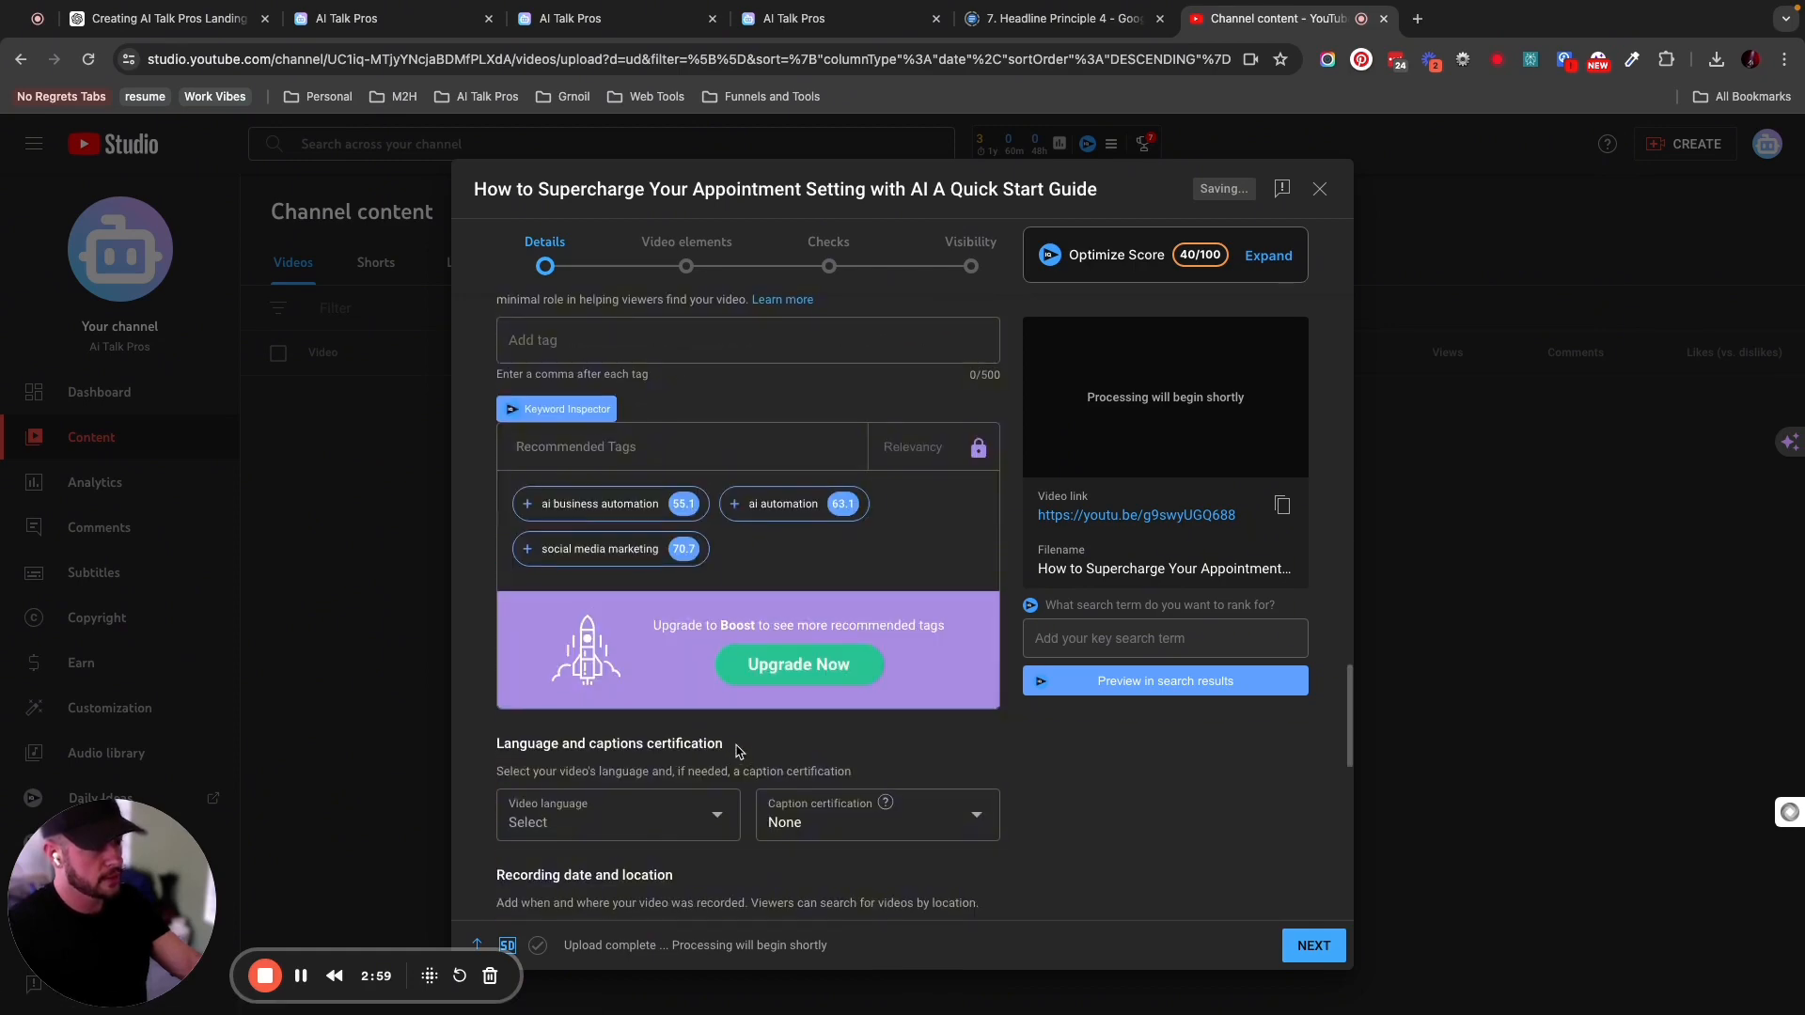
{"action": "scroll", "coordinate": [739, 751], "scroll_direction": "down", "scroll_amount": 1}
{"action": "scroll", "coordinate": [715, 733], "scroll_direction": "down", "scroll_amount": 5}
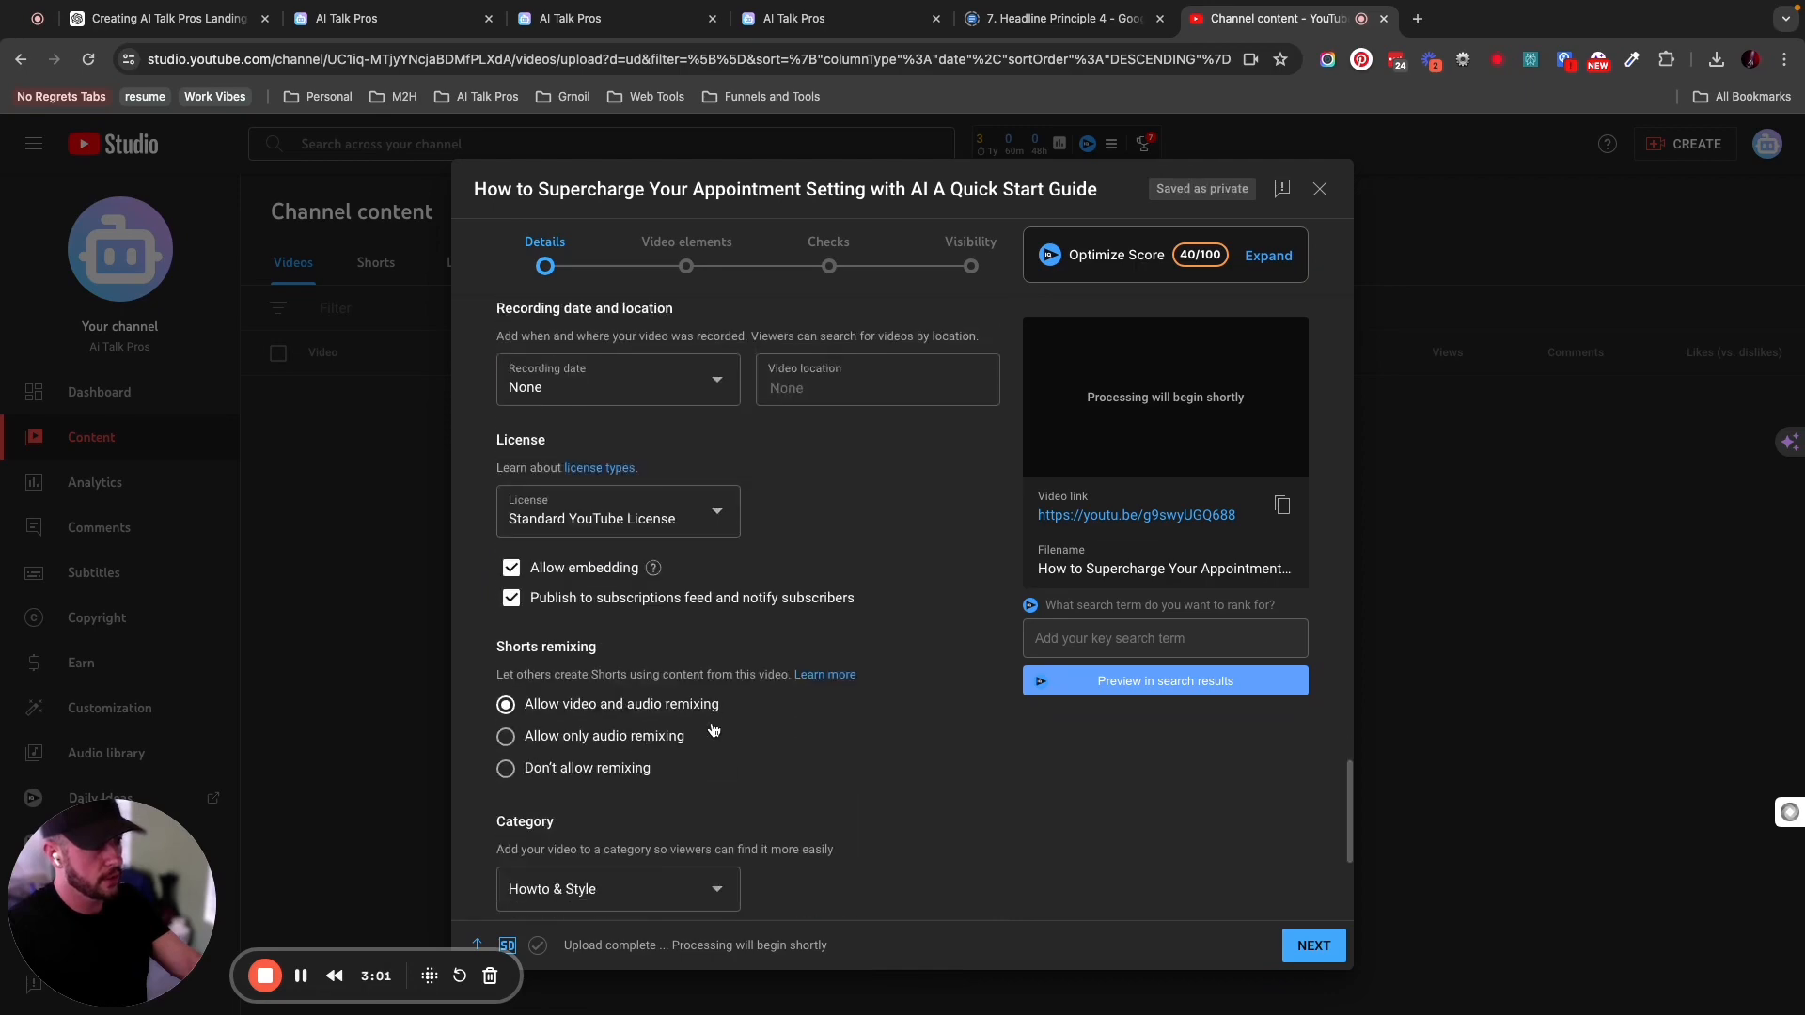
{"action": "left_click", "coordinate": [505, 768]}
{"action": "scroll", "coordinate": [781, 766], "scroll_direction": "down", "scroll_amount": 3}
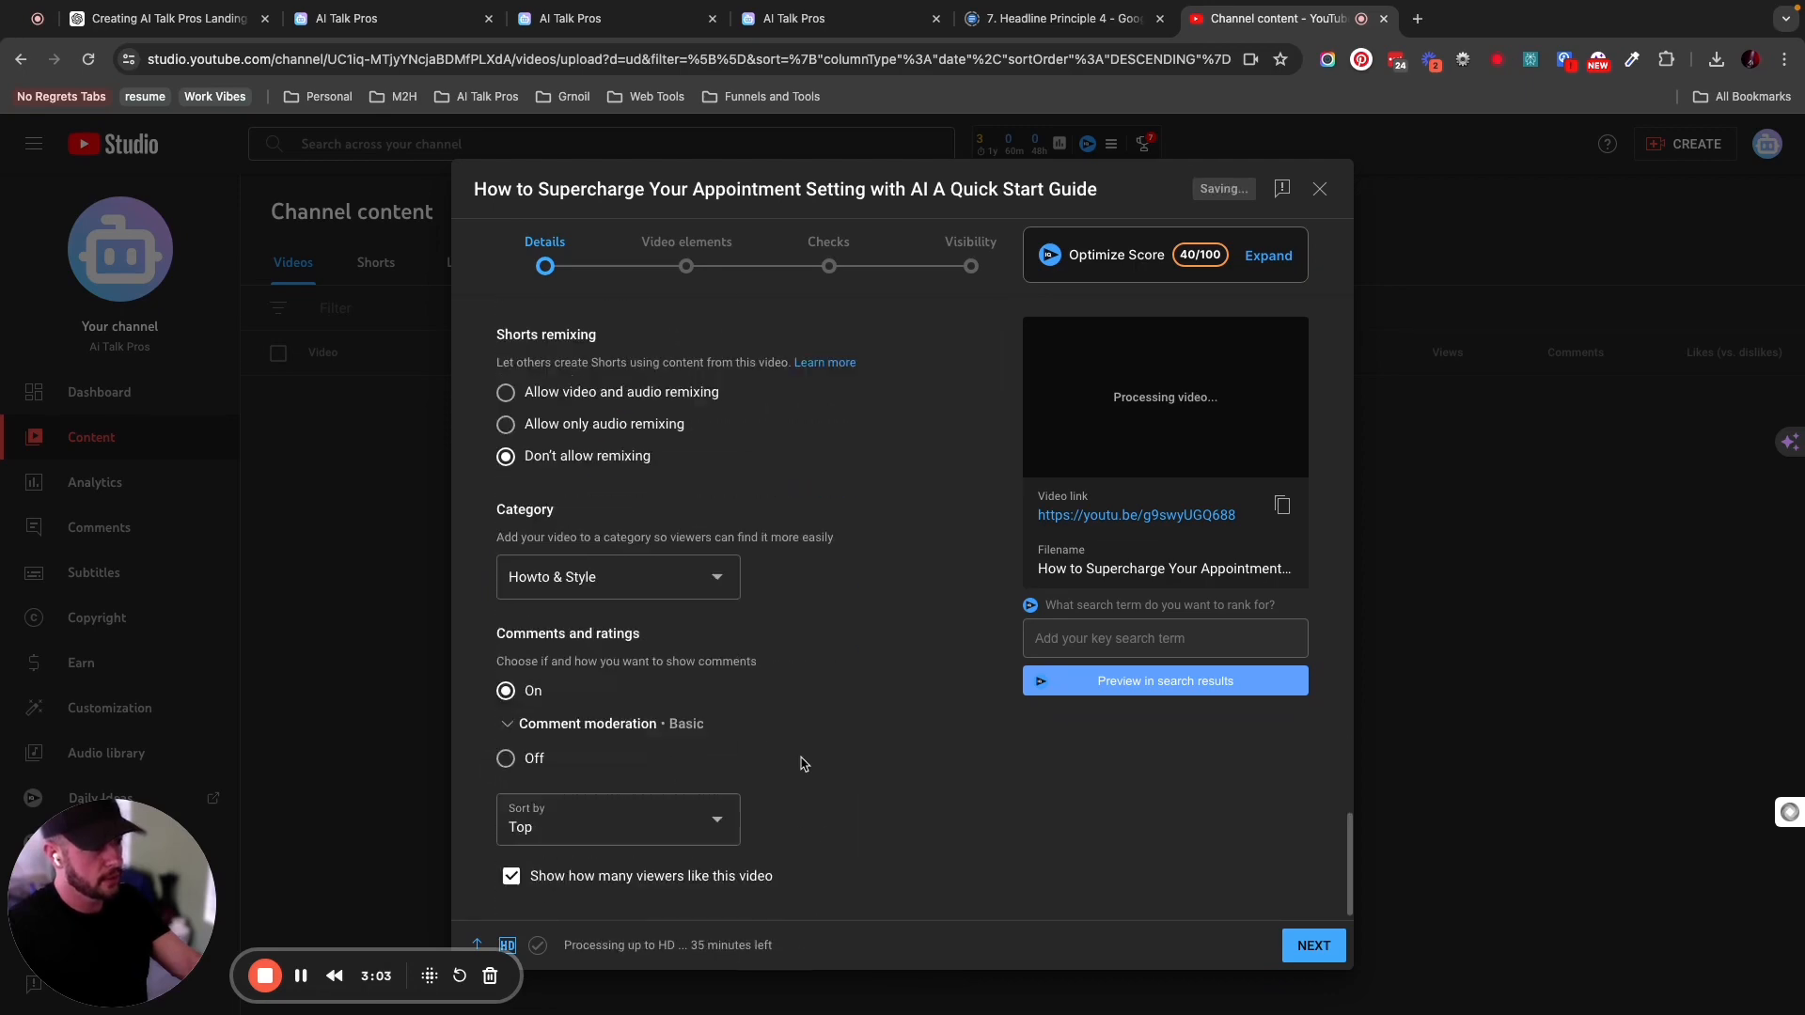
{"action": "left_click", "coordinate": [506, 761]}
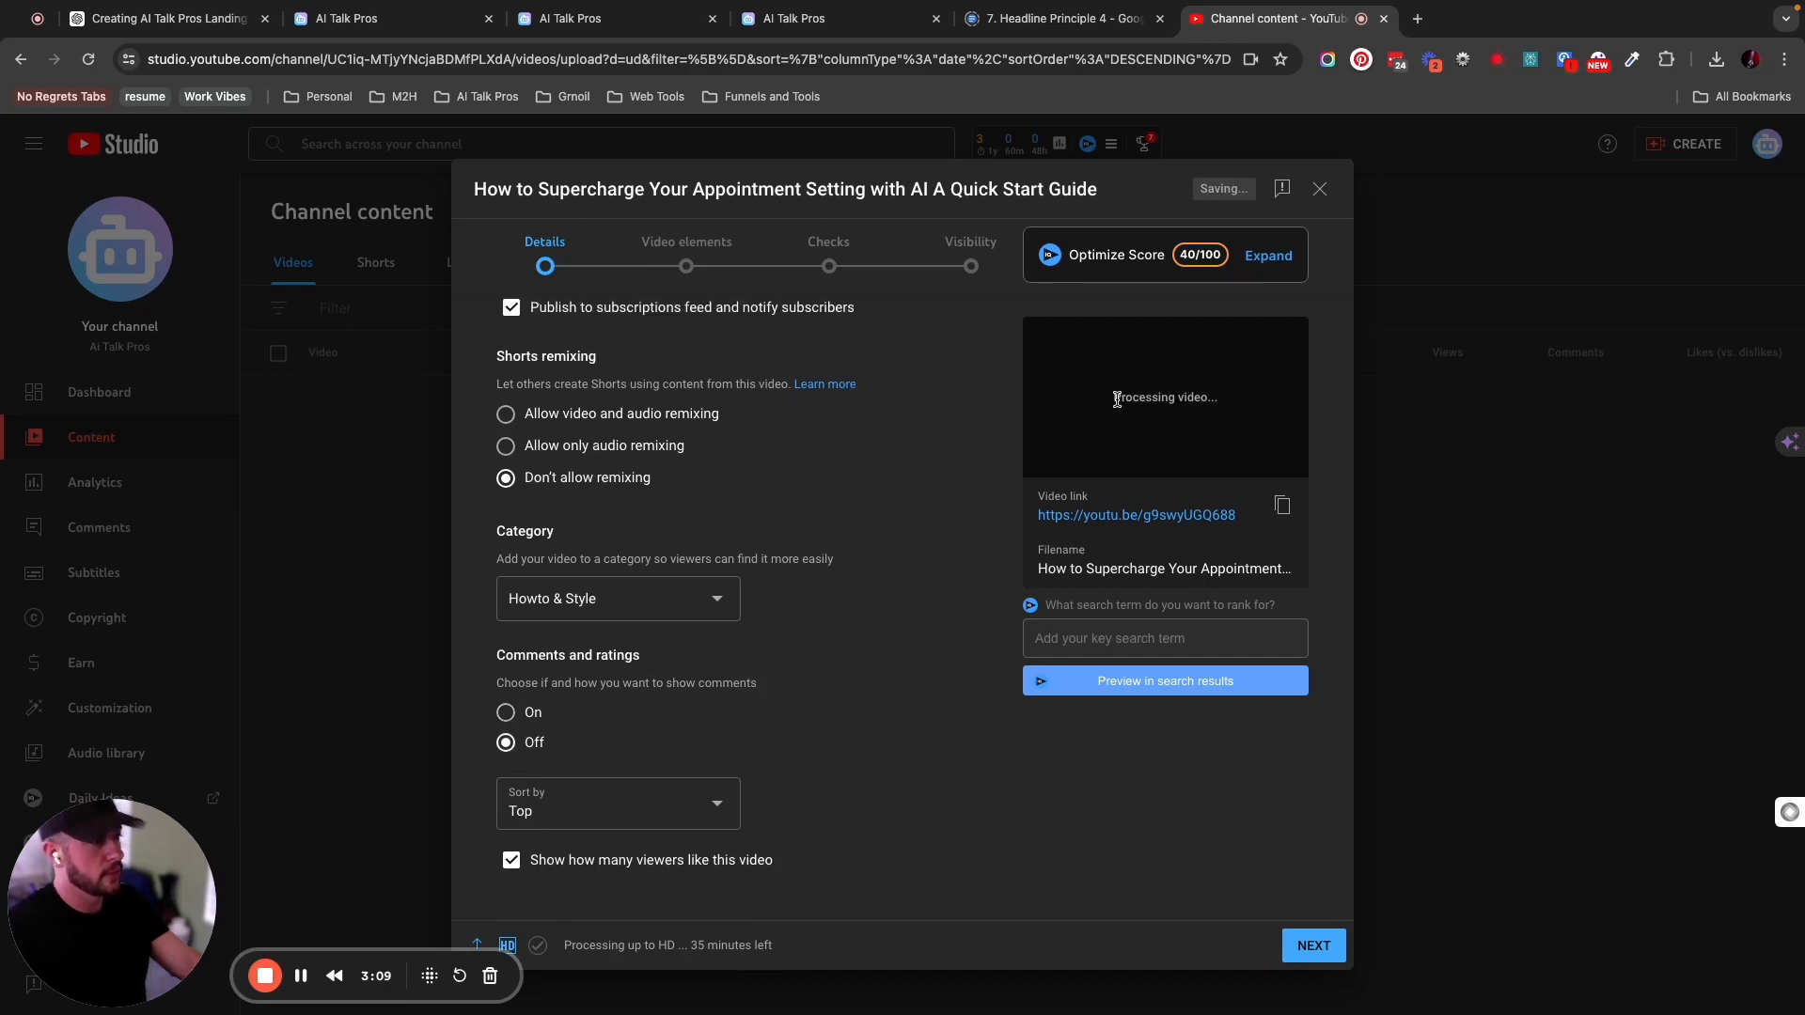
Advance to the video's visibility settings, choose Unlisted and copy the video link.
{"action": "left_click", "coordinate": [1321, 945]}
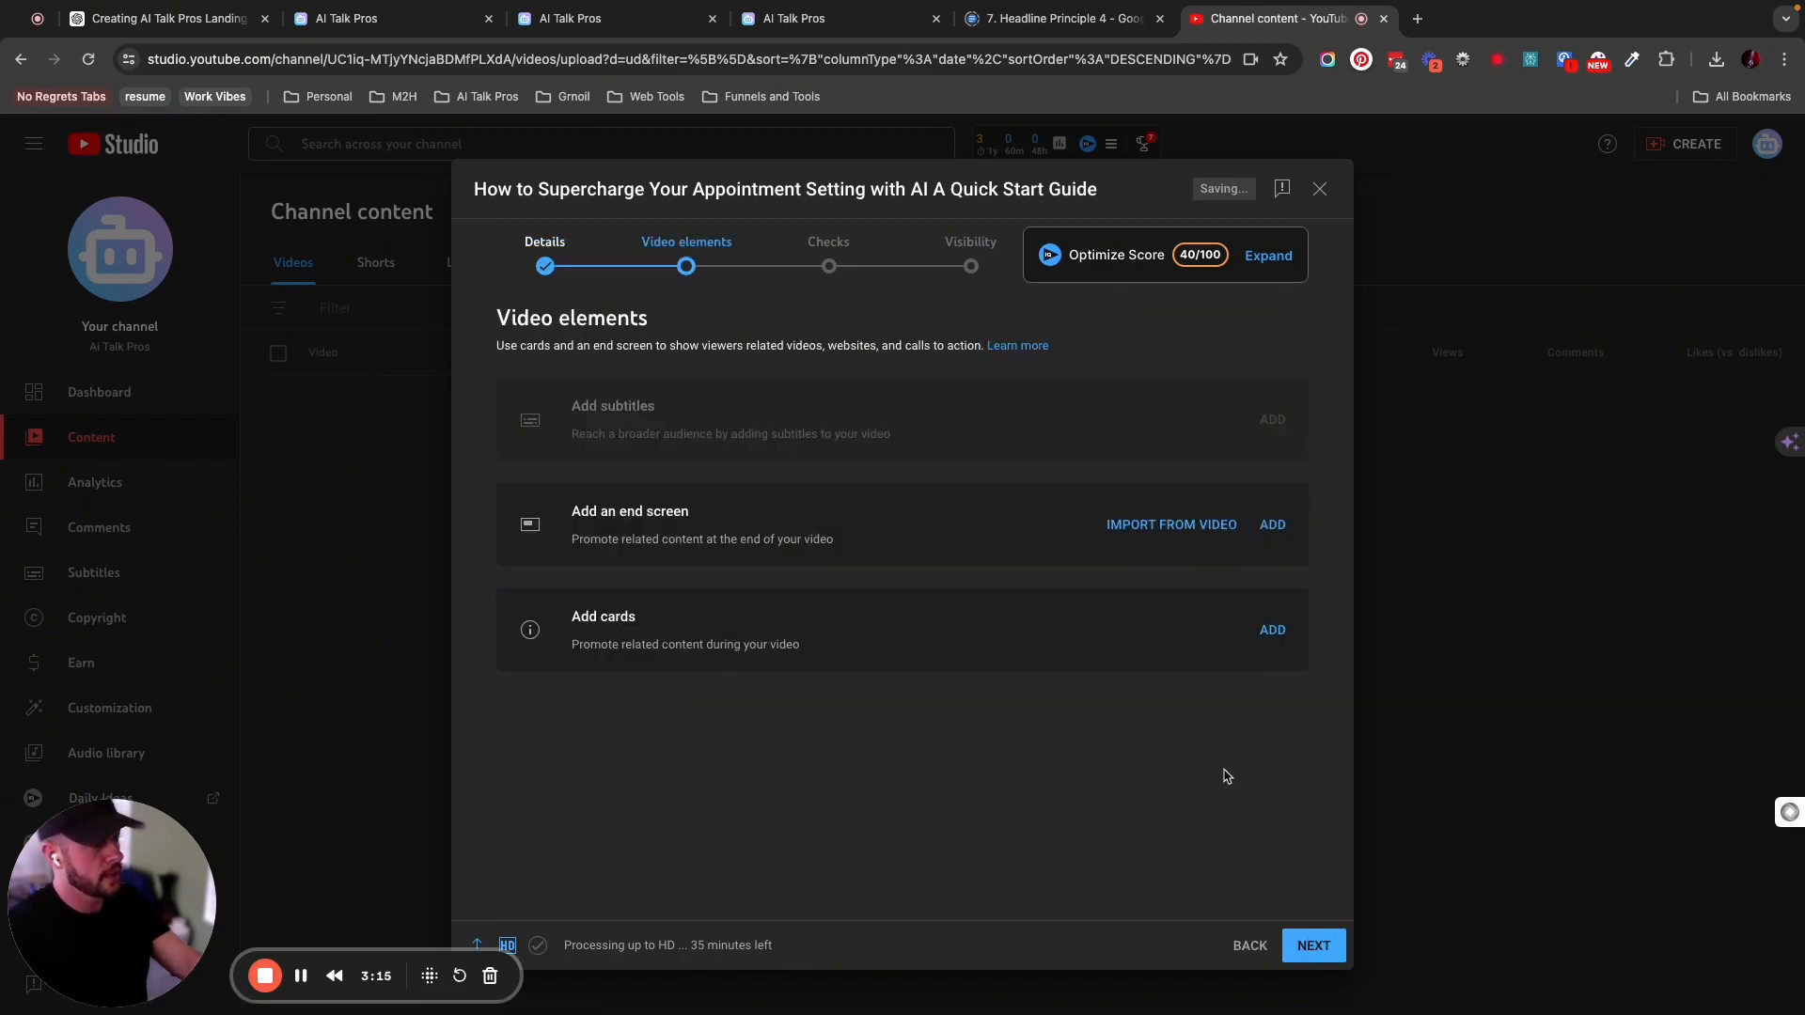
{"action": "left_click", "coordinate": [1316, 947]}
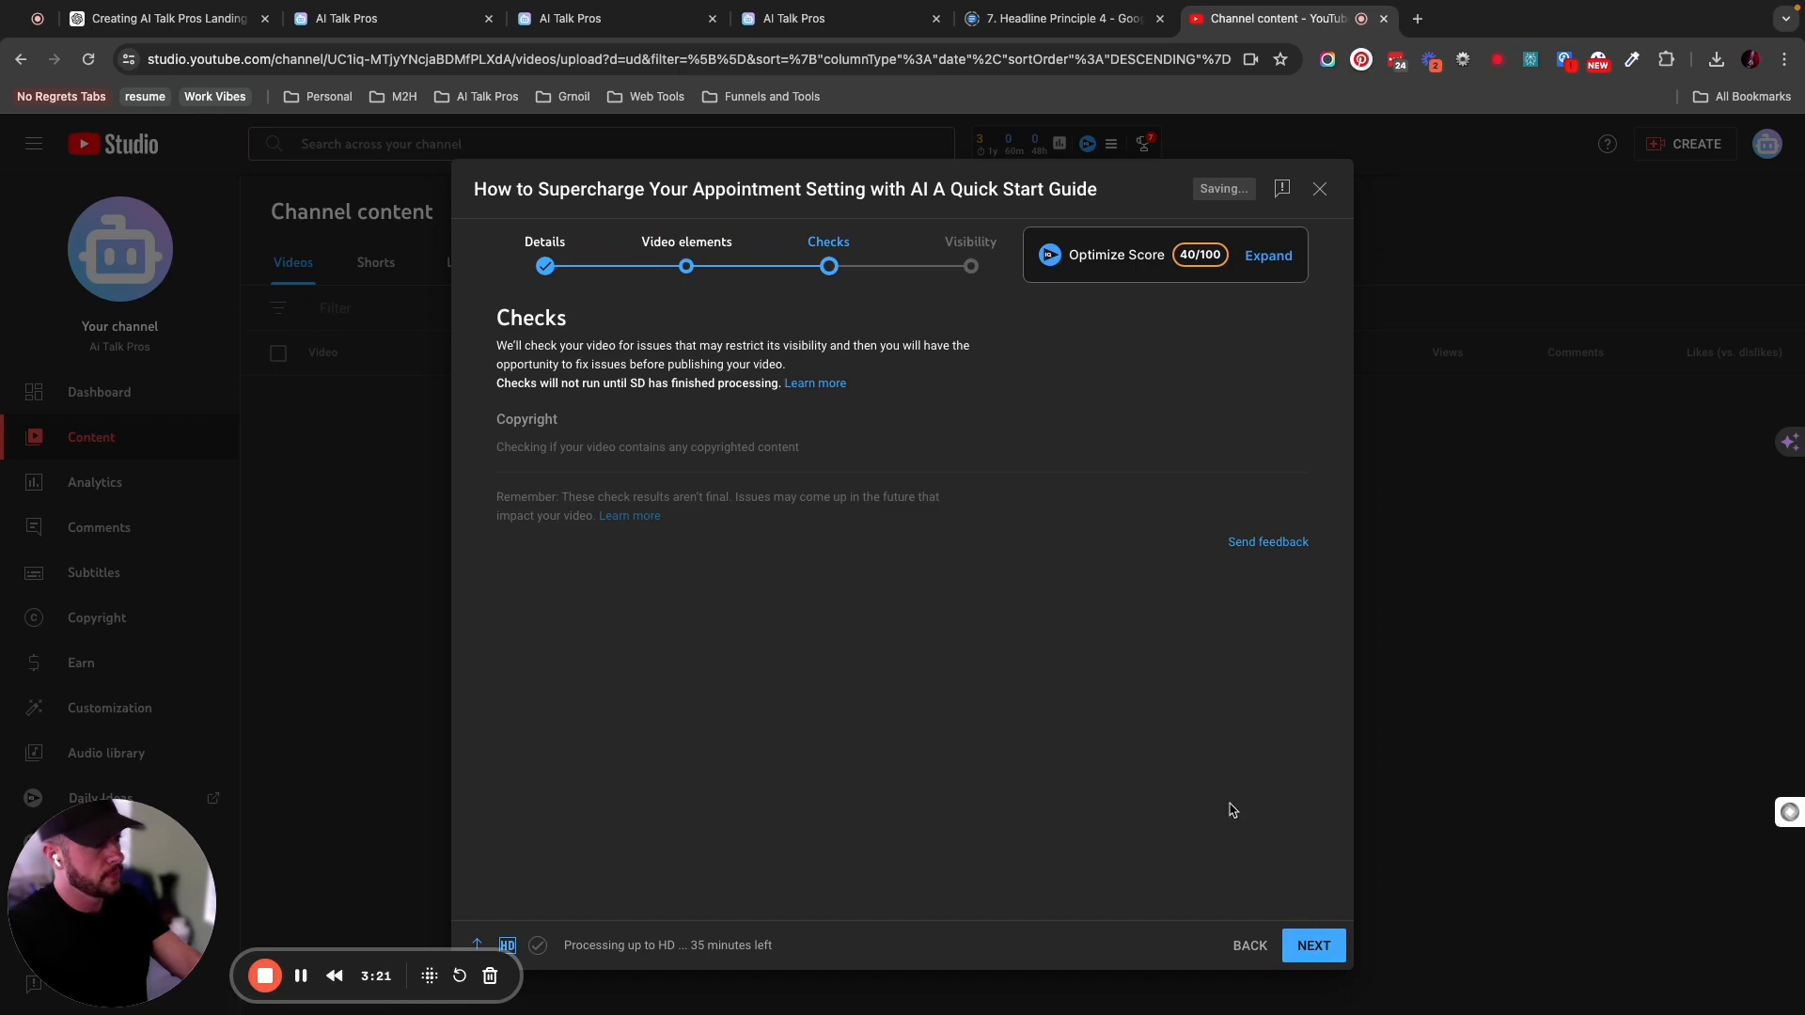
{"action": "left_click", "coordinate": [1315, 947]}
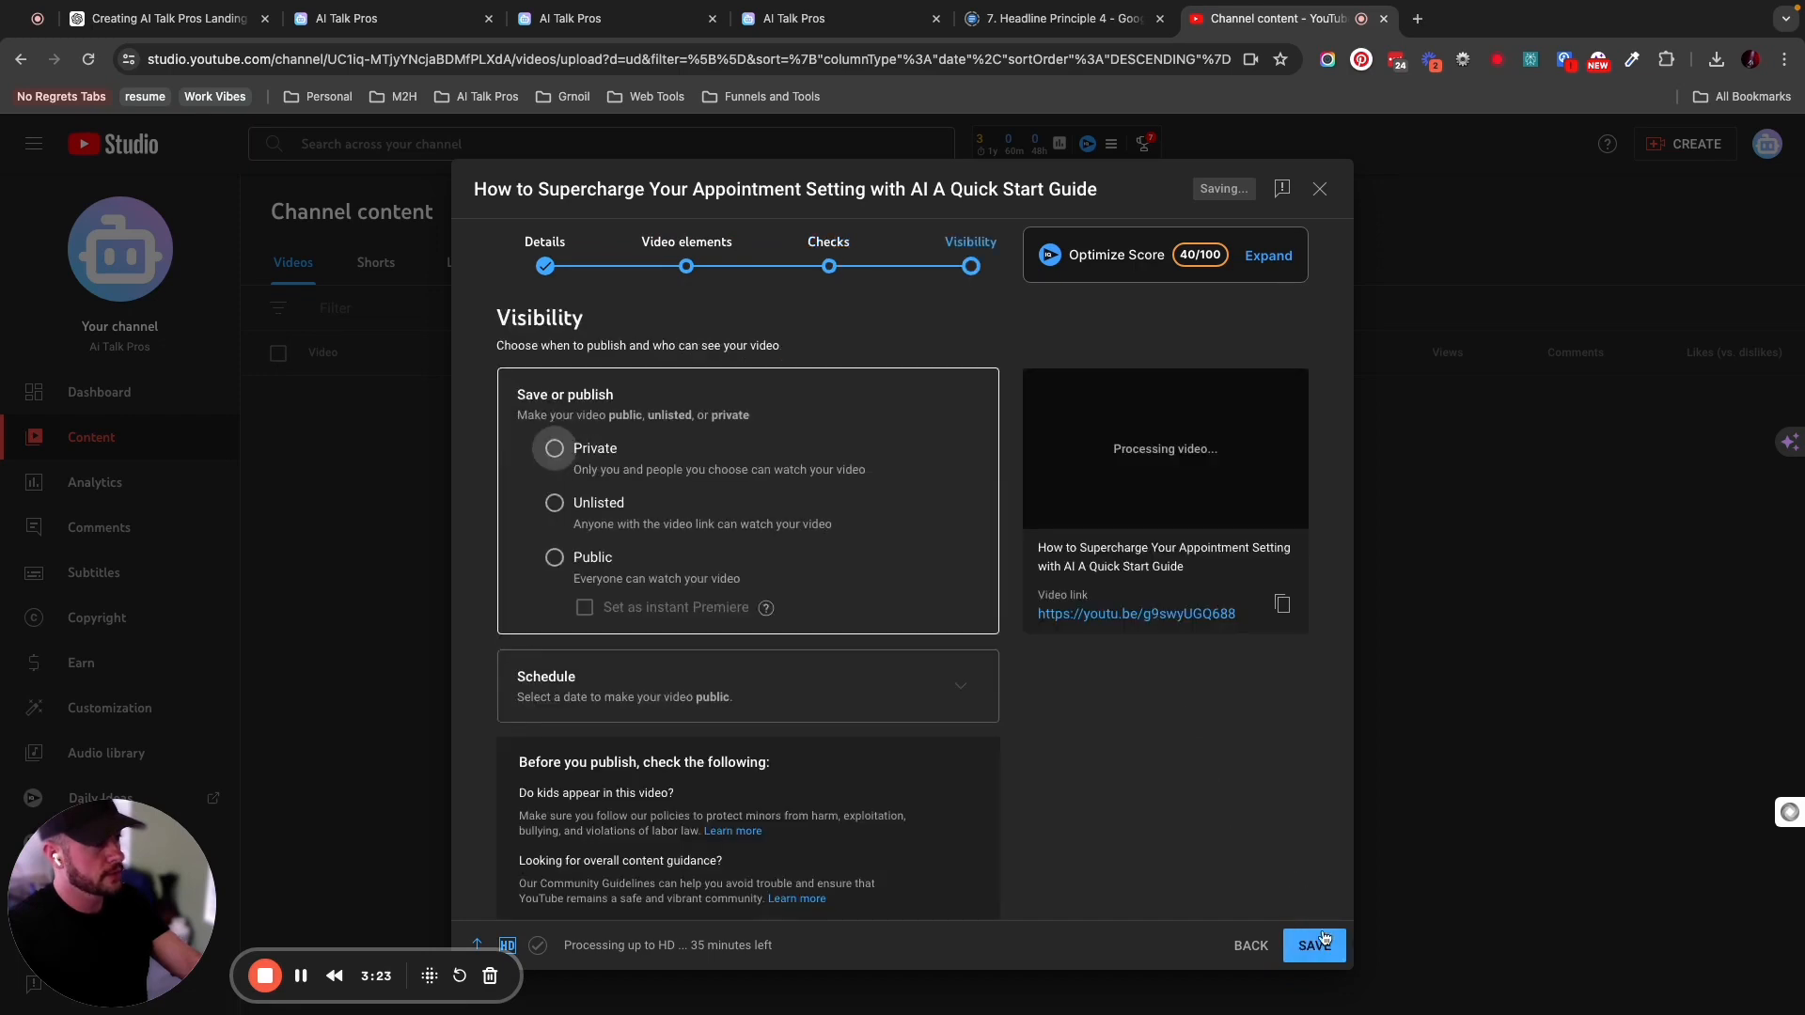
{"action": "left_click", "coordinate": [557, 504]}
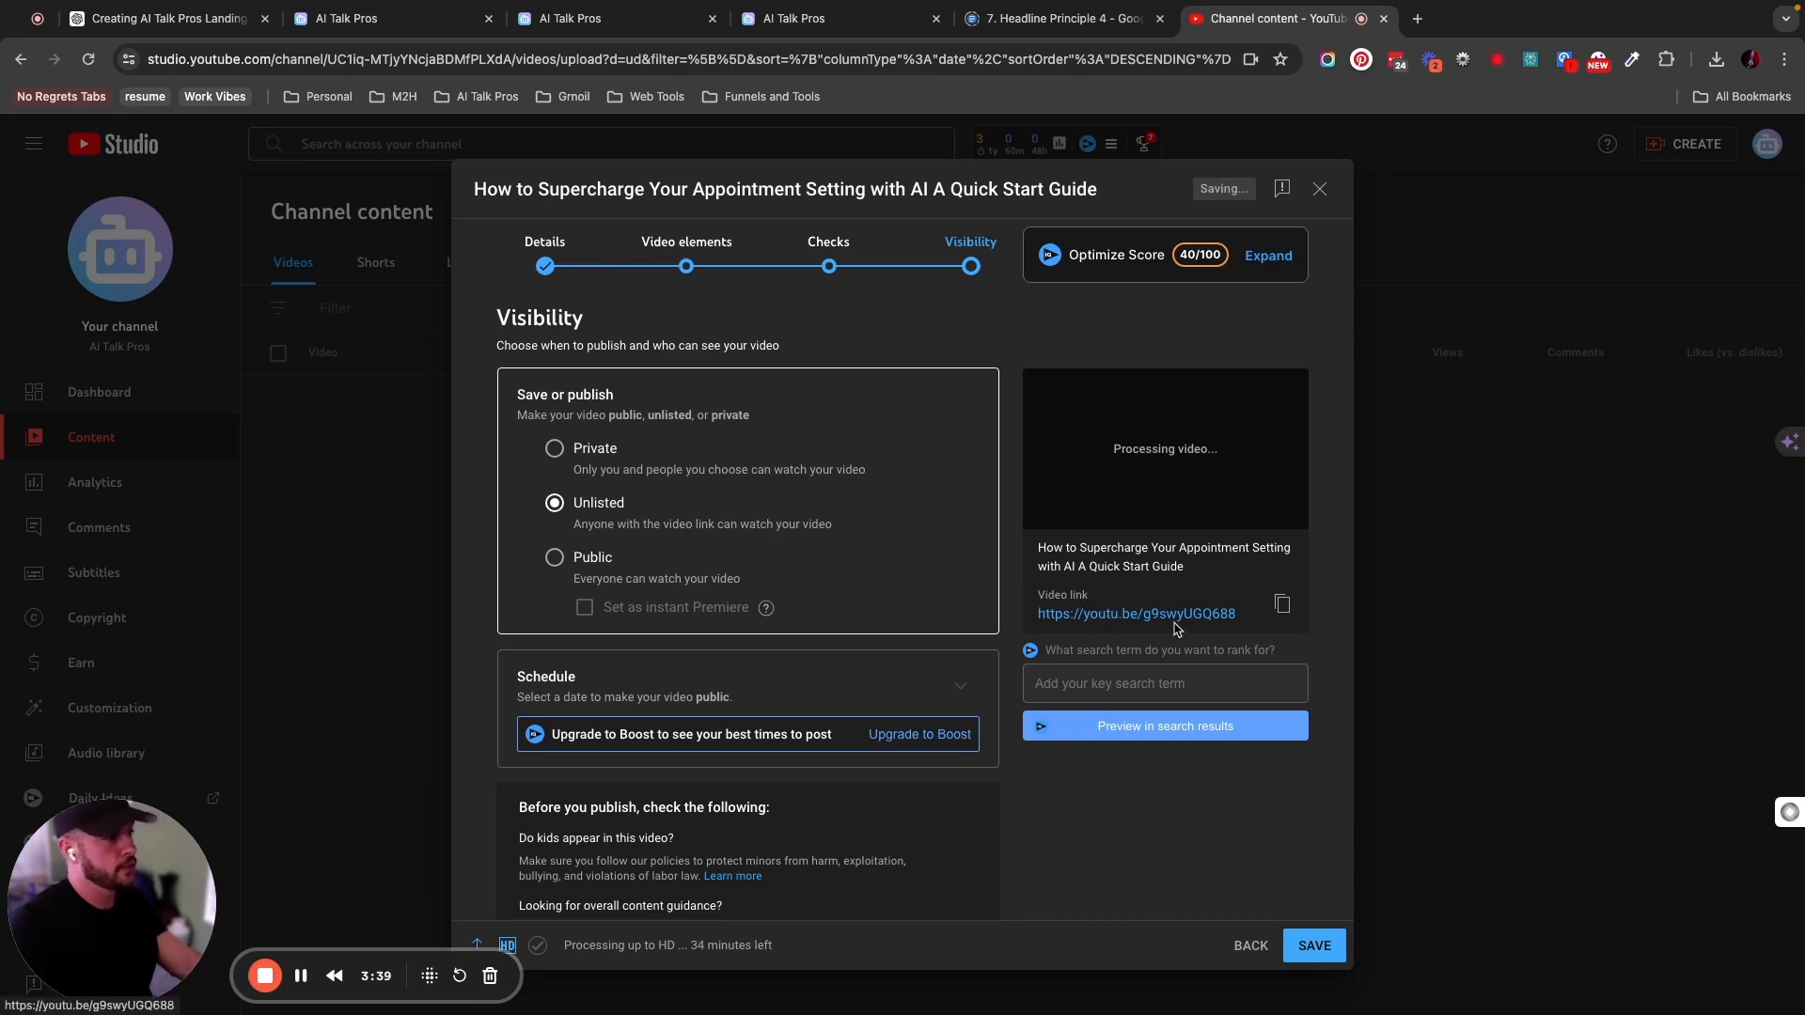
{"action": "left_click", "coordinate": [1286, 612]}
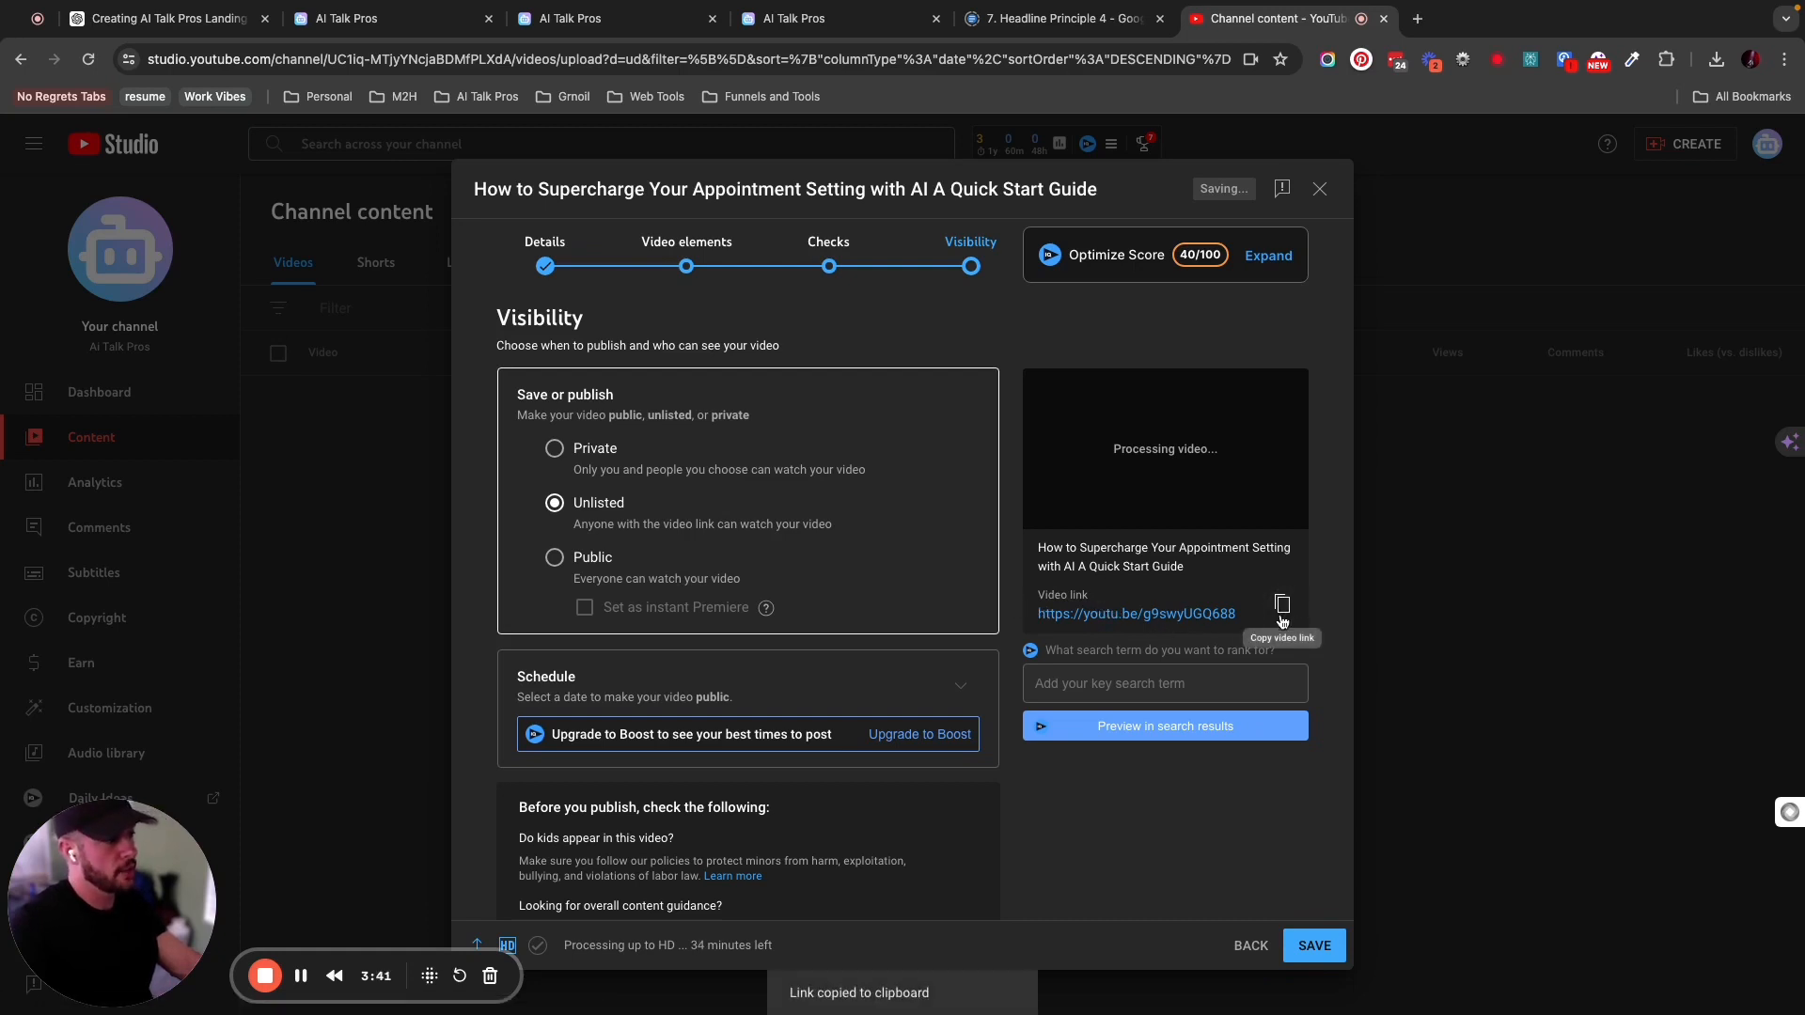
{"action": "left_click", "coordinate": [773, 24]}
{"action": "scroll", "coordinate": [1174, 550], "scroll_direction": "down", "scroll_amount": 1}
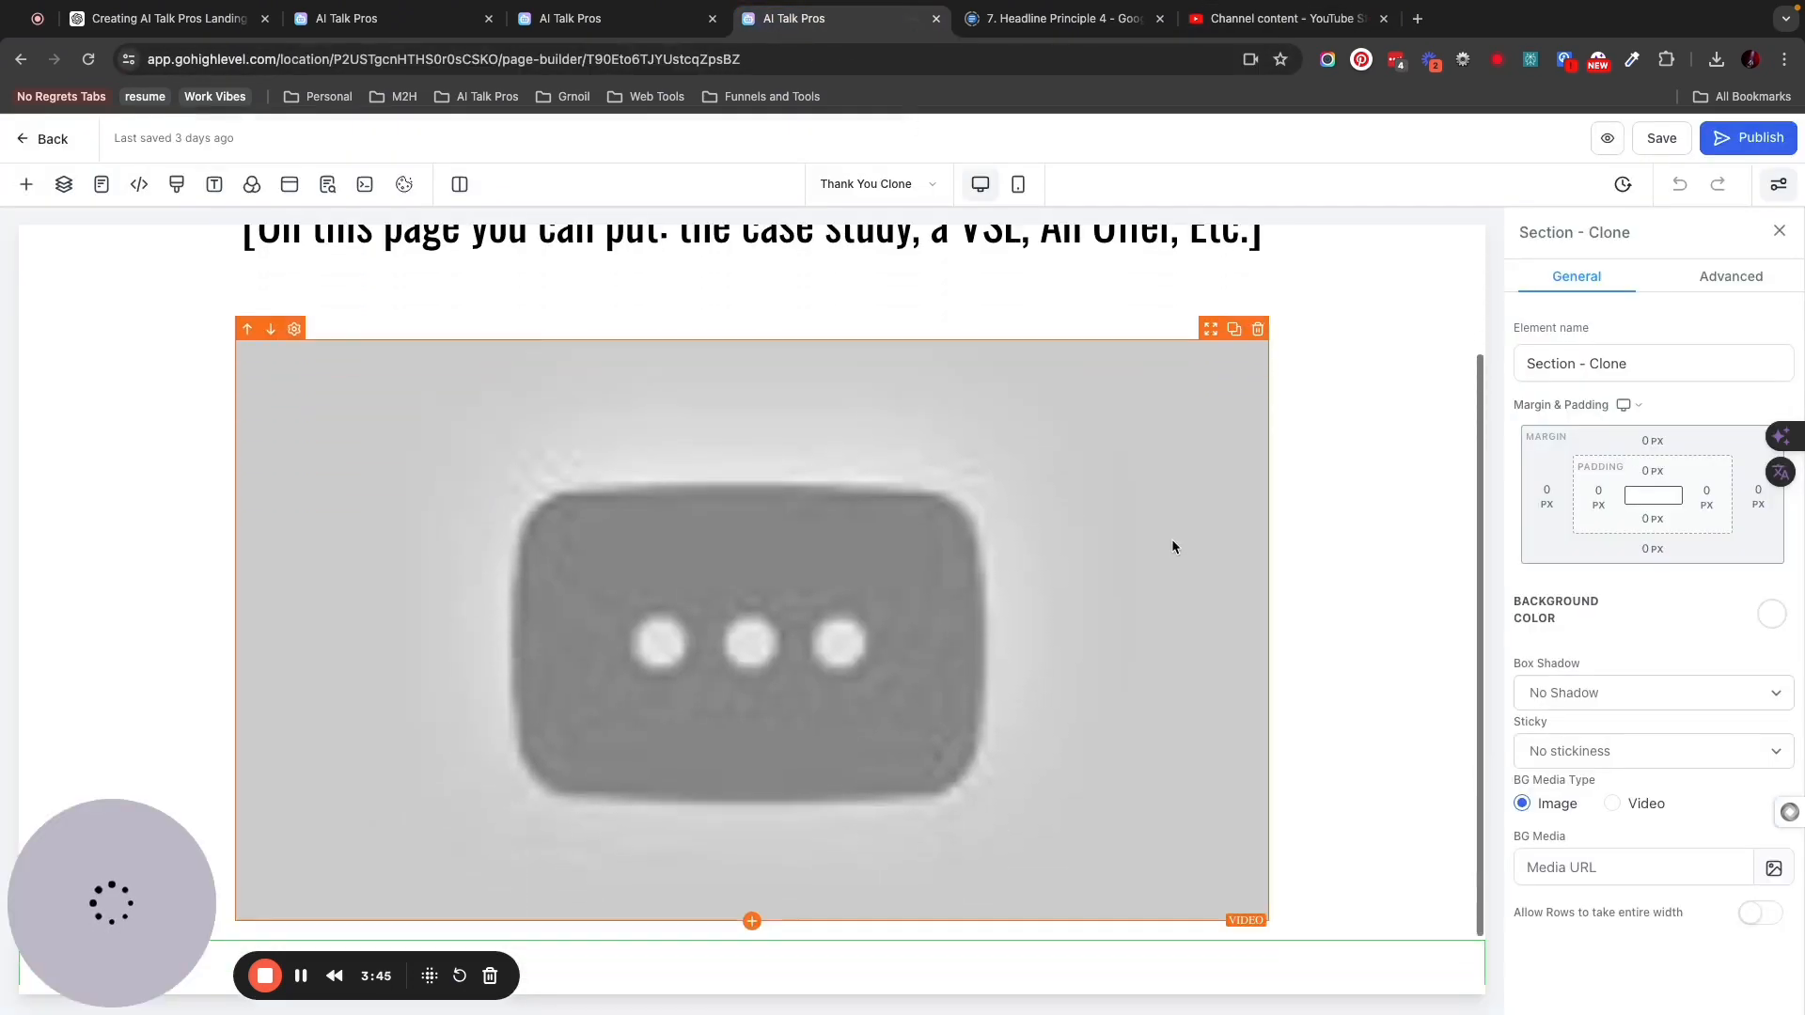
{"action": "left_click", "coordinate": [875, 528]}
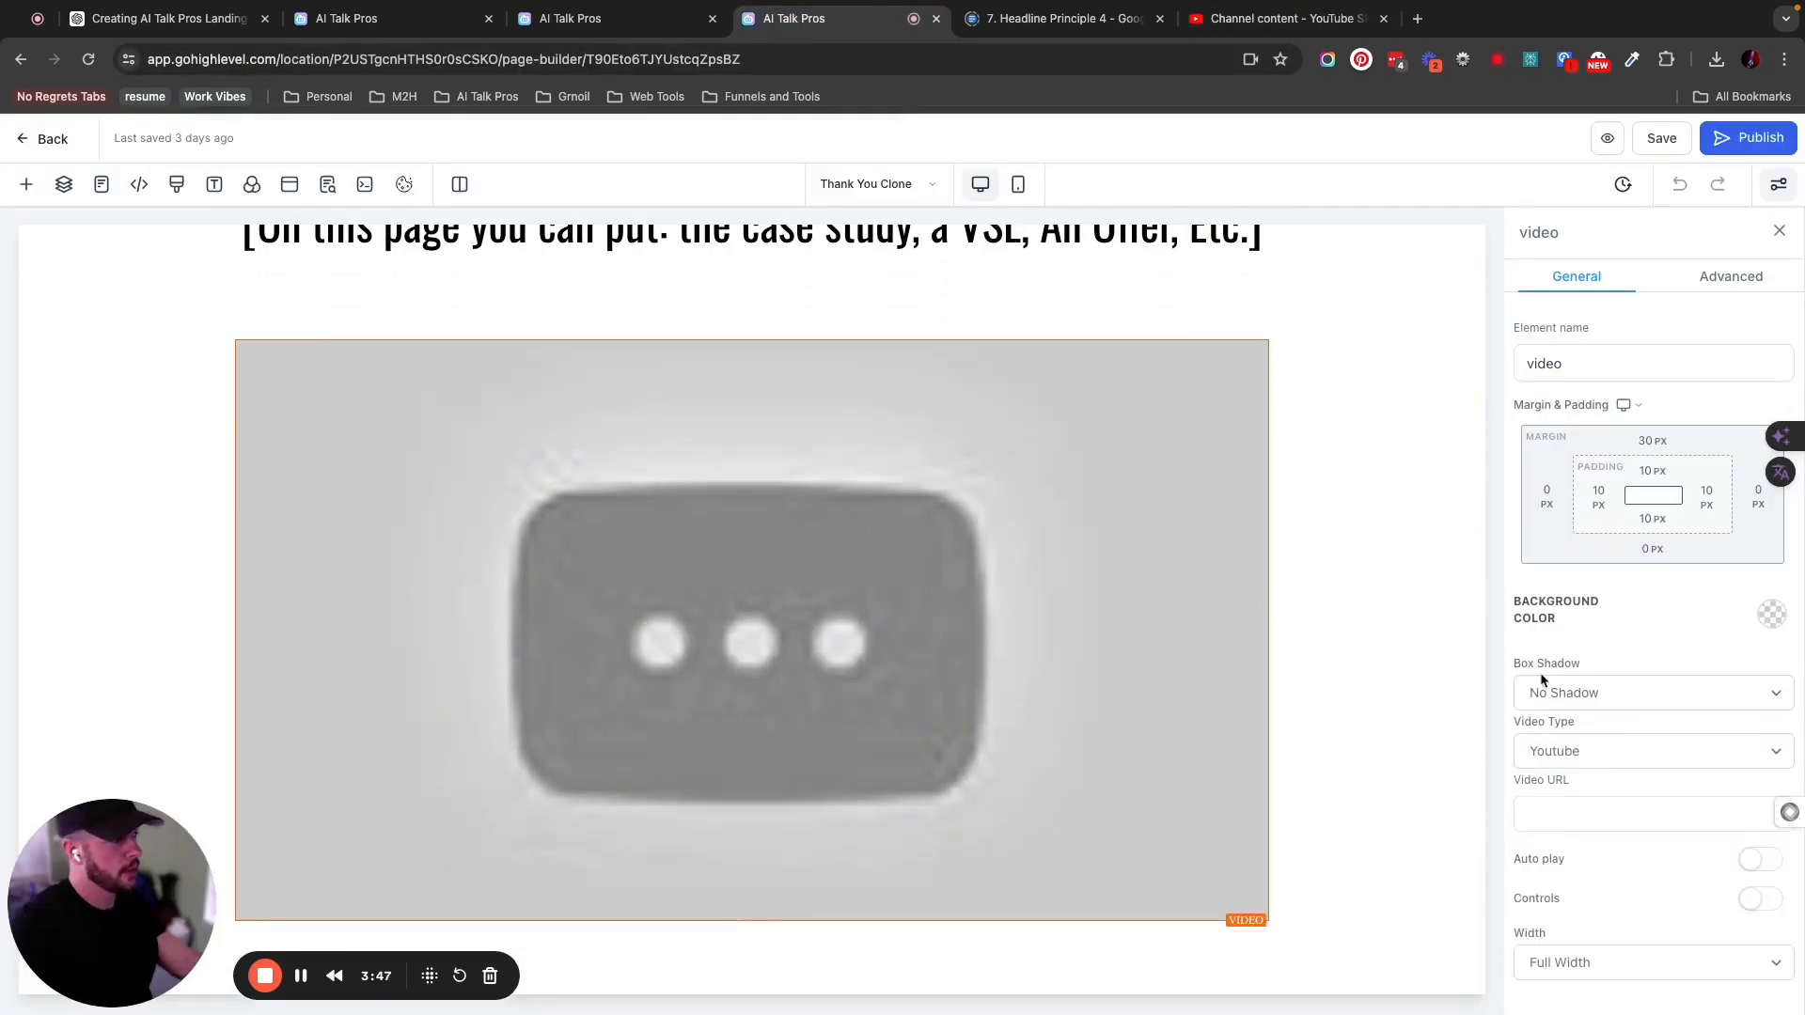
{"action": "scroll", "coordinate": [1610, 781], "scroll_direction": "down", "scroll_amount": 1}
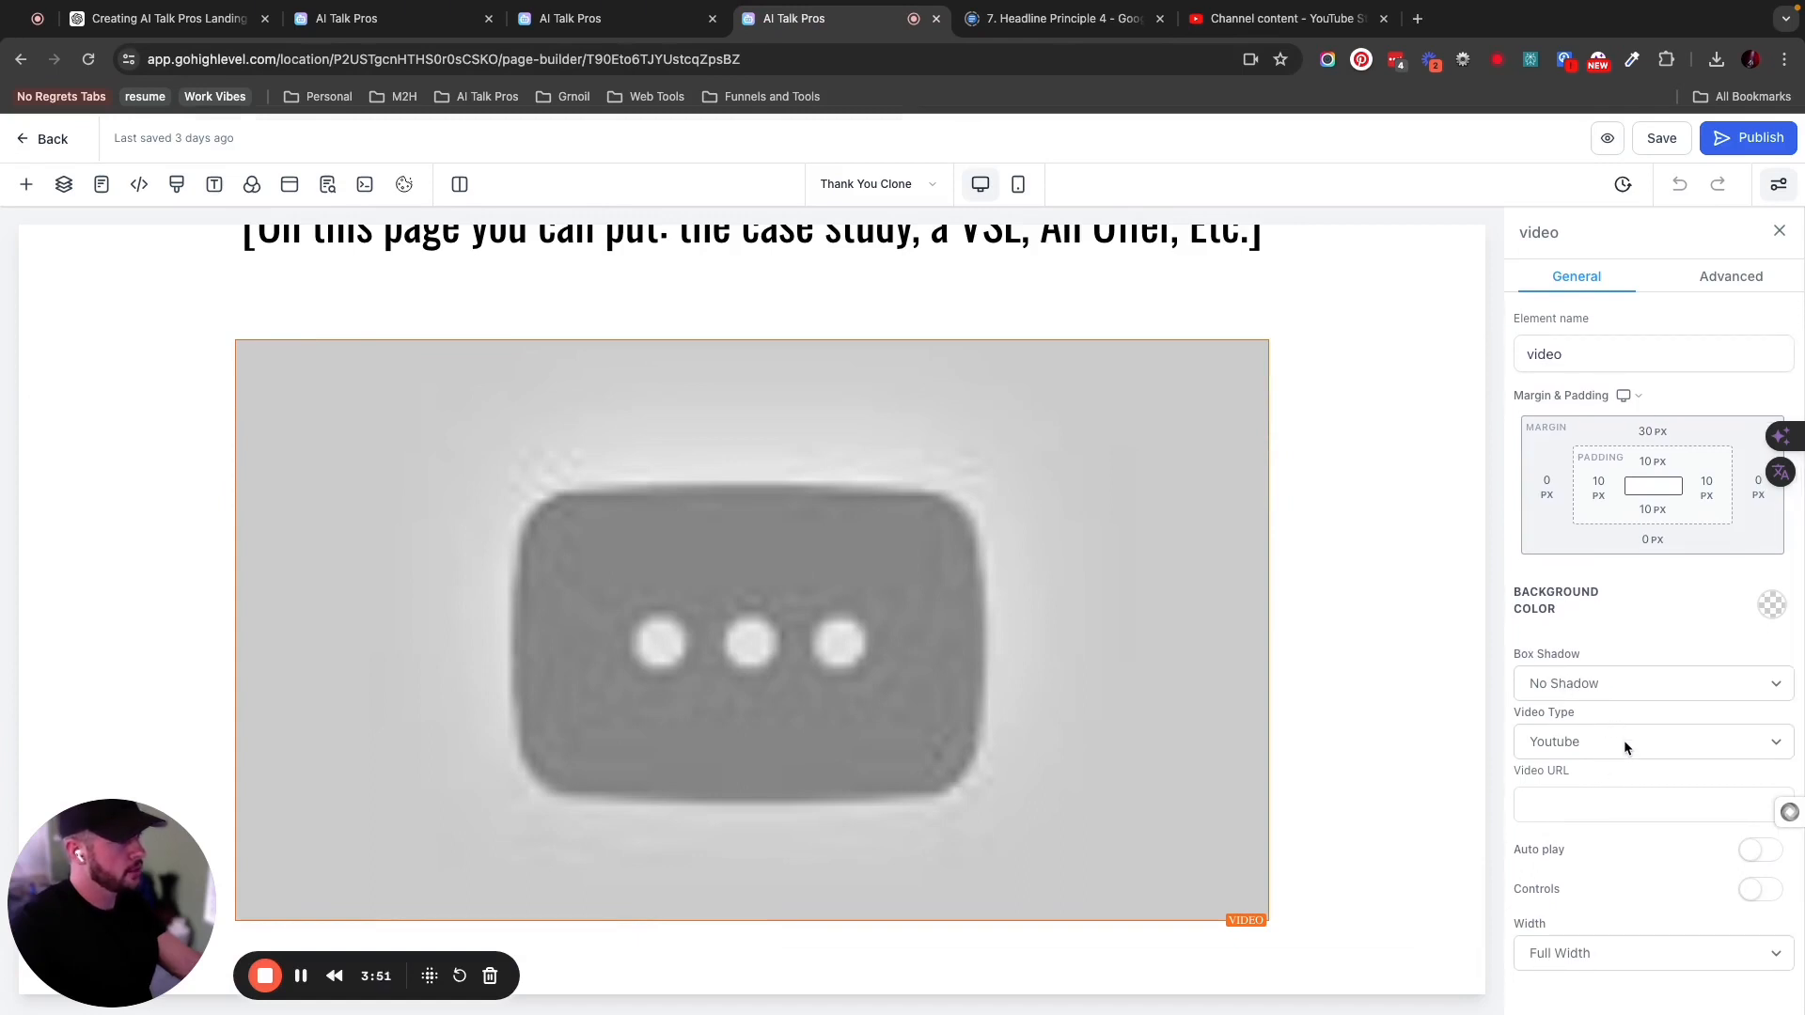
{"action": "left_click", "coordinate": [1615, 804]}
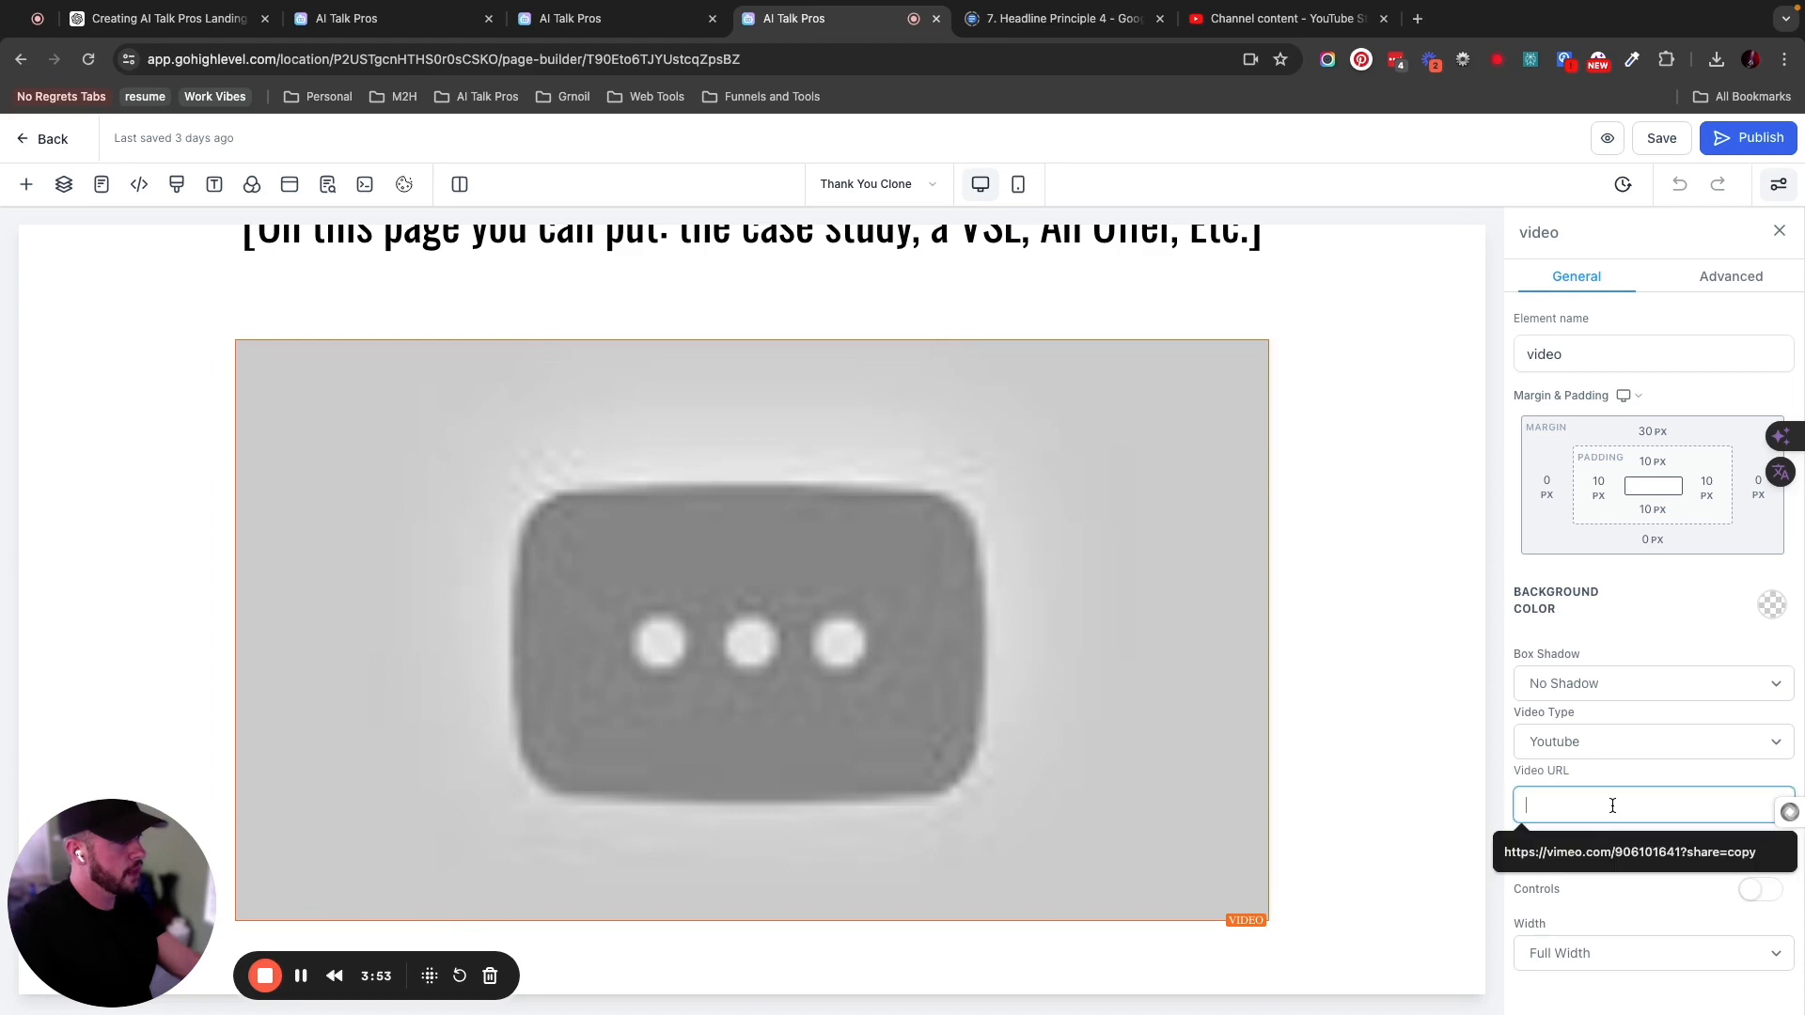
{"action": "key", "text": "ctrl+v"}
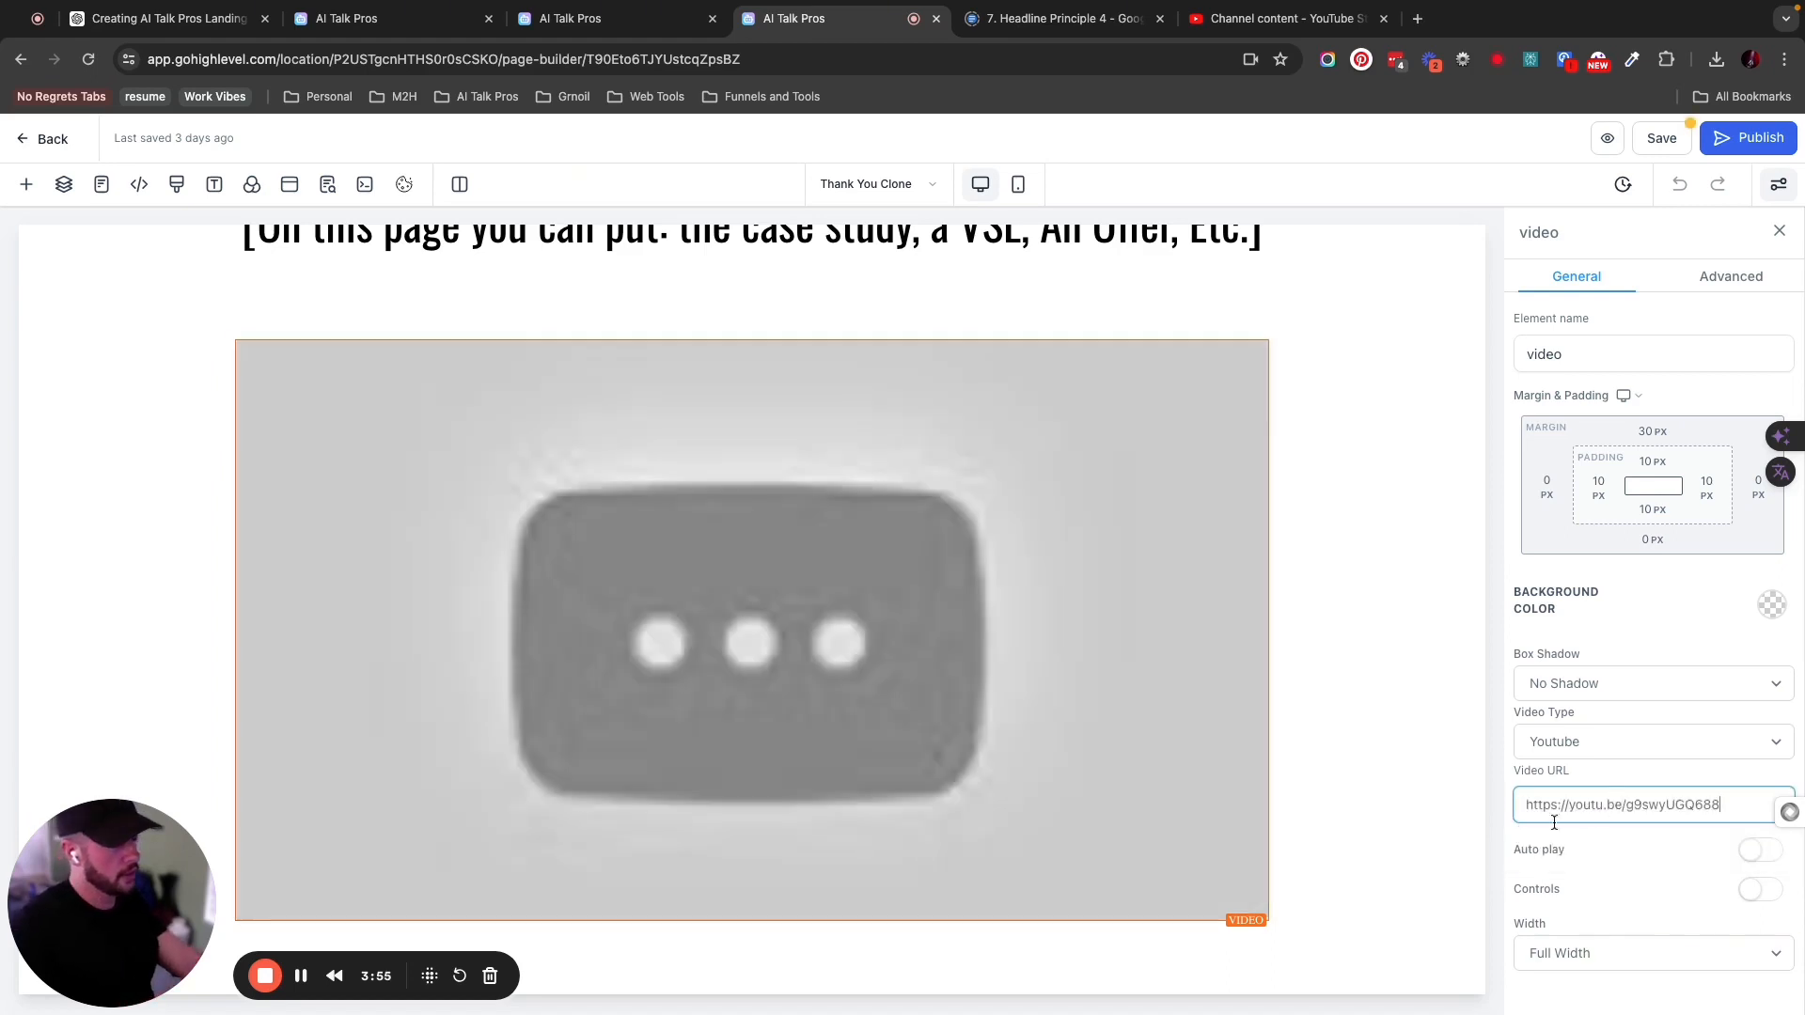
{"action": "left_click", "coordinate": [1433, 795]}
{"action": "scroll", "coordinate": [1439, 786], "scroll_direction": "up", "scroll_amount": 2}
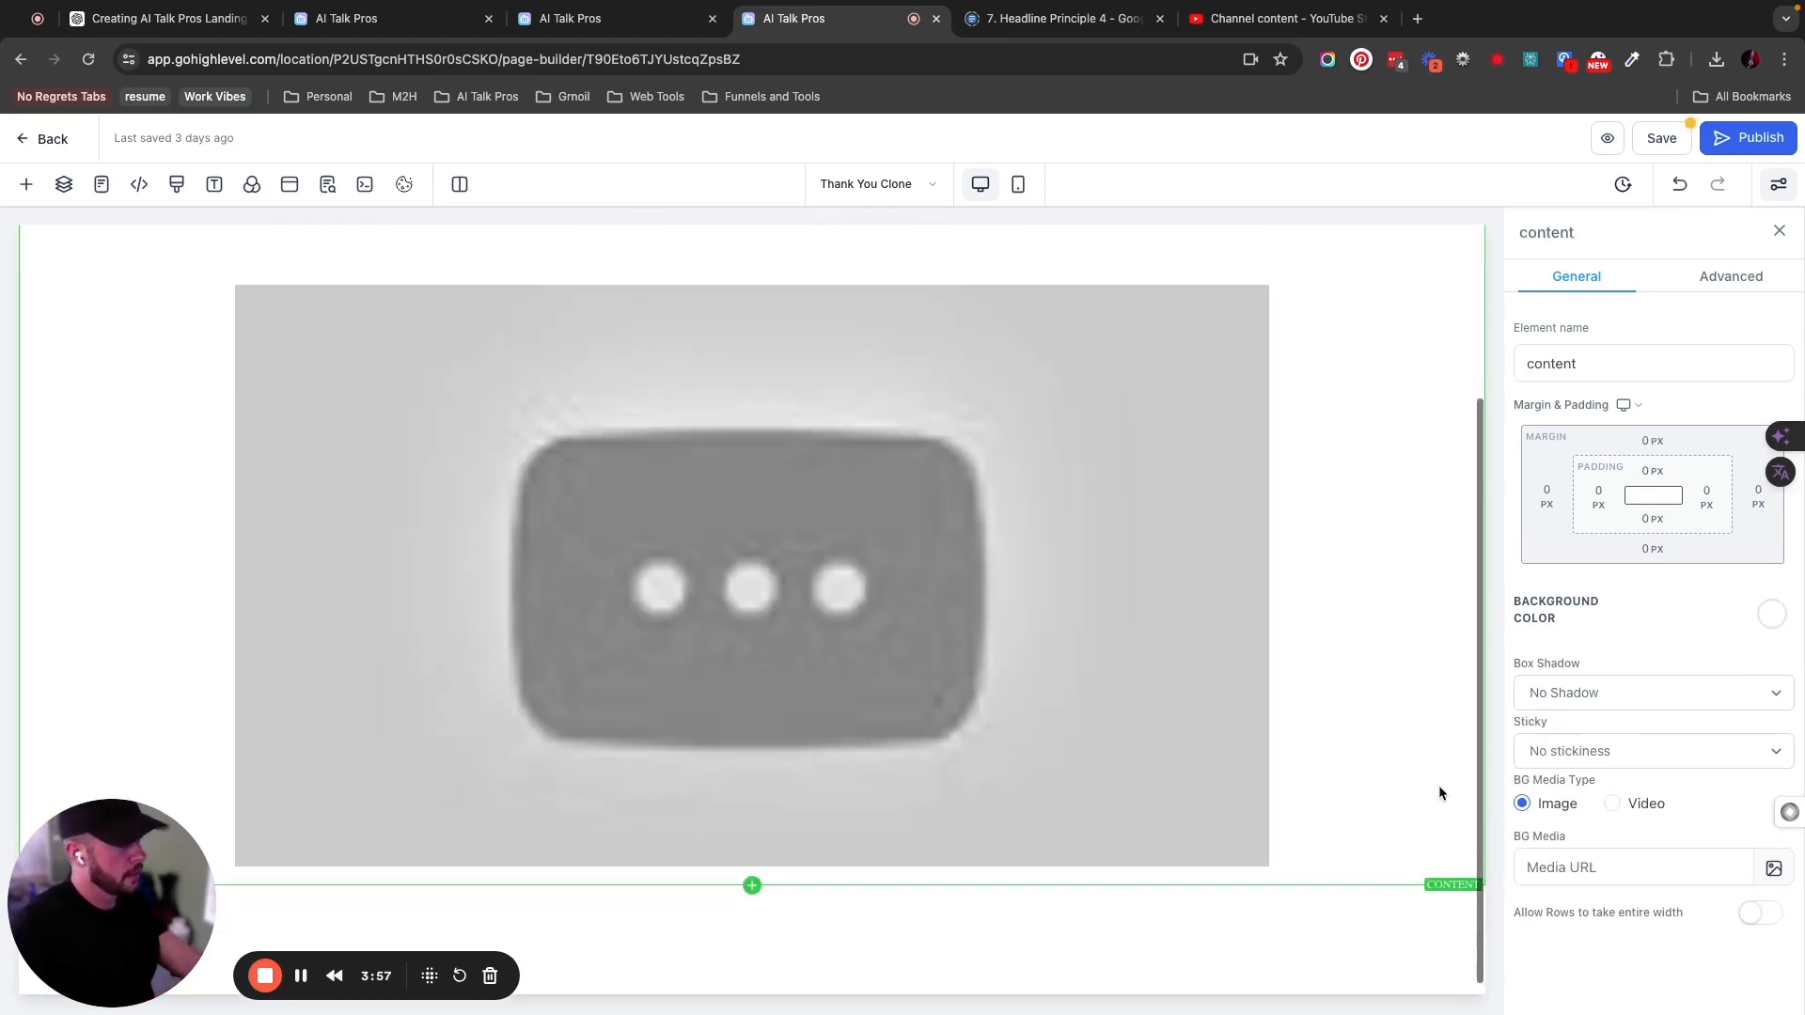
{"action": "left_click", "coordinate": [1662, 138]}
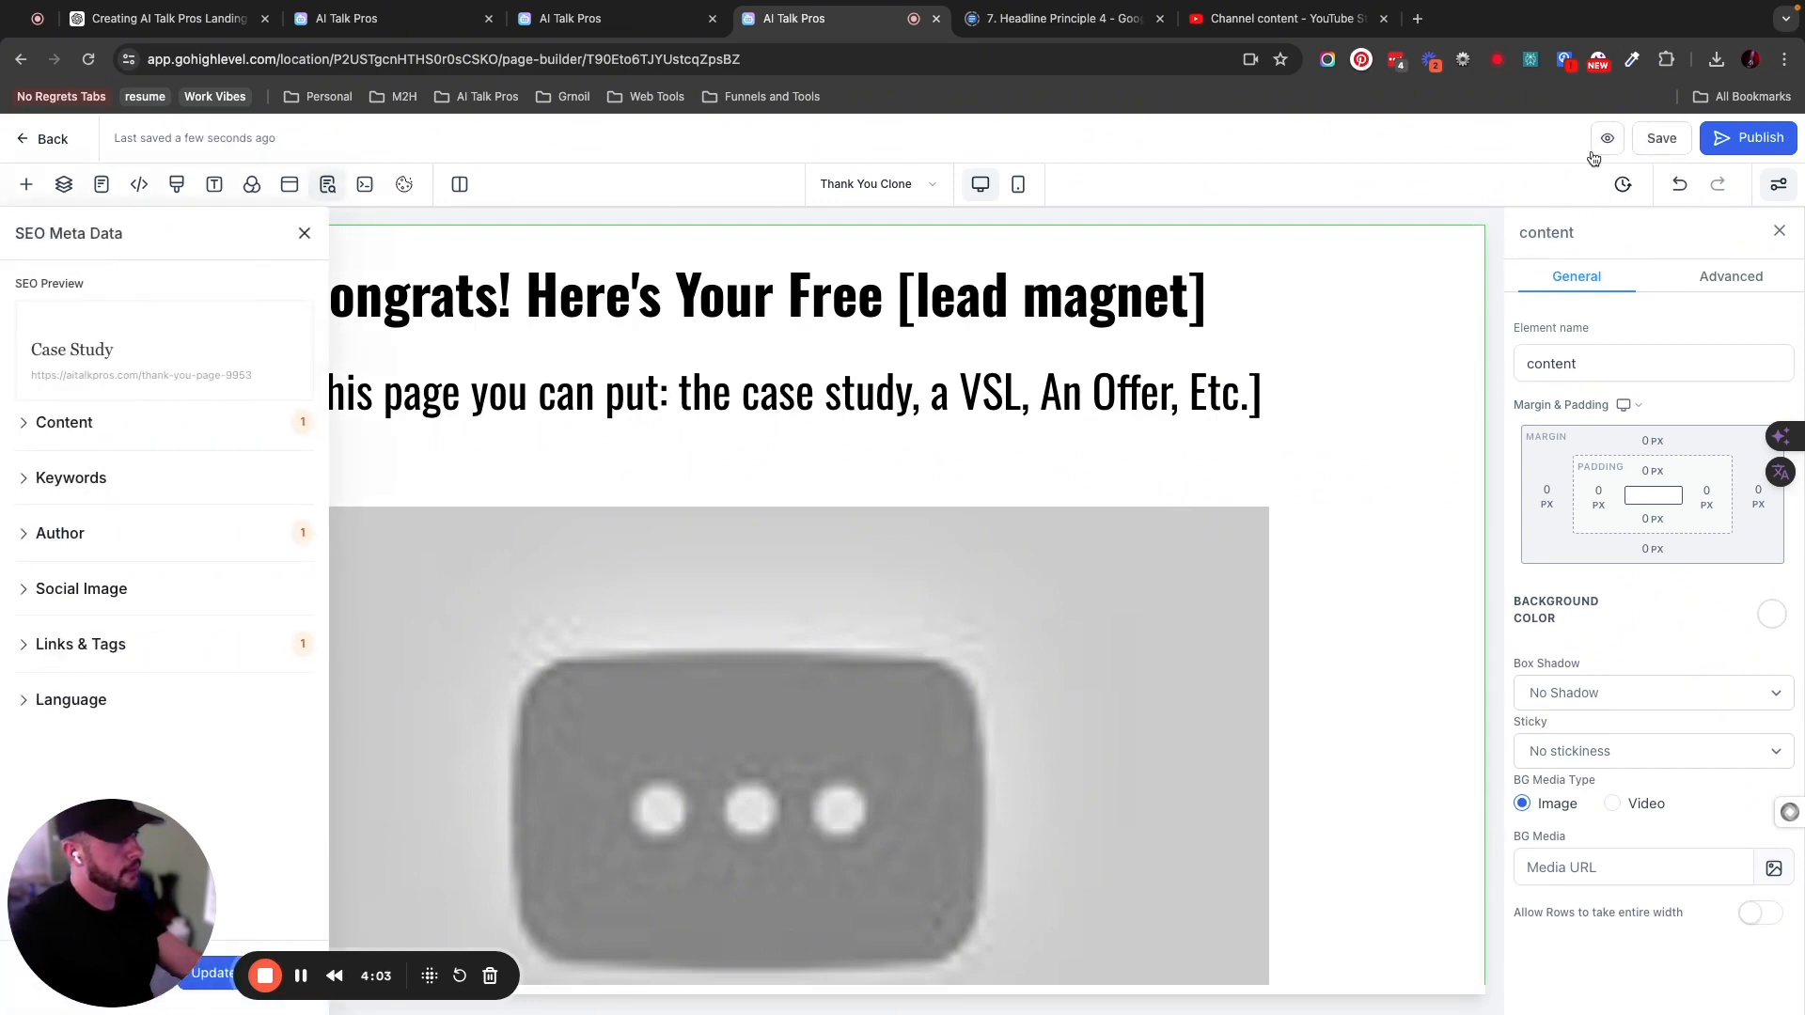
Preview the Thank You page and play its embedded video.
{"action": "left_click", "coordinate": [1607, 138]}
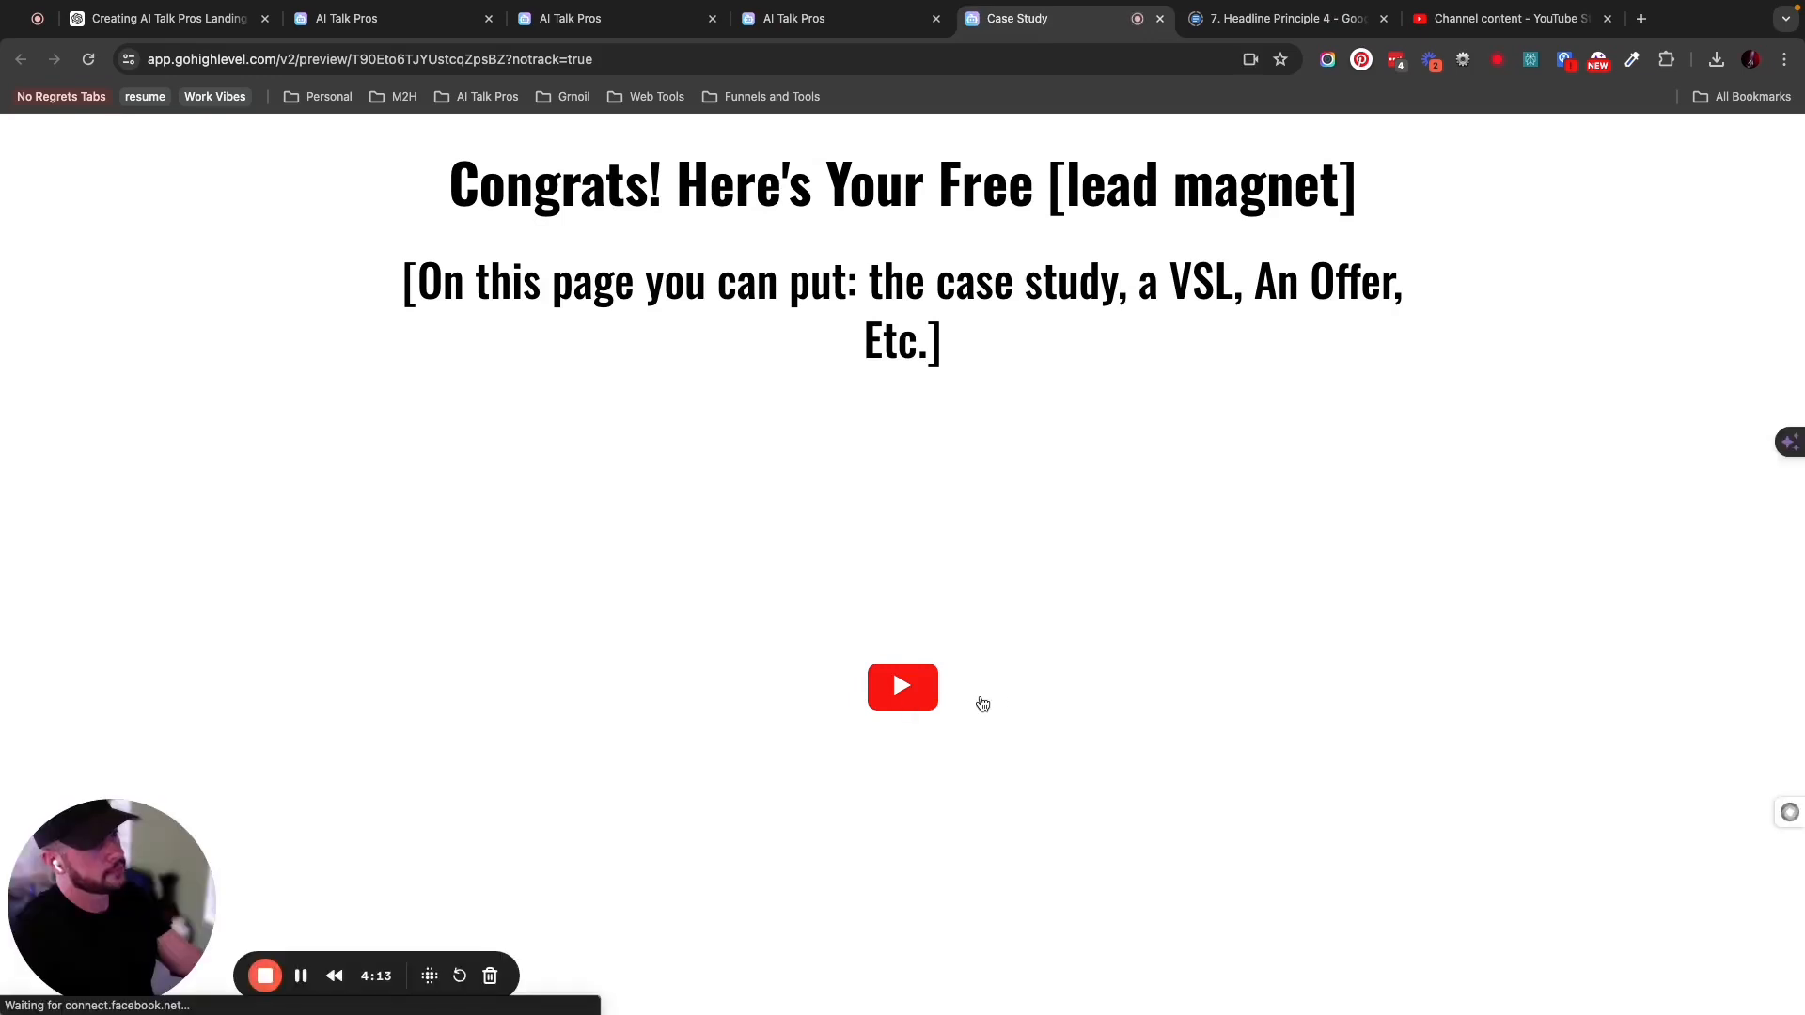
{"action": "scroll", "coordinate": [1044, 672], "scroll_direction": "down", "scroll_amount": 1}
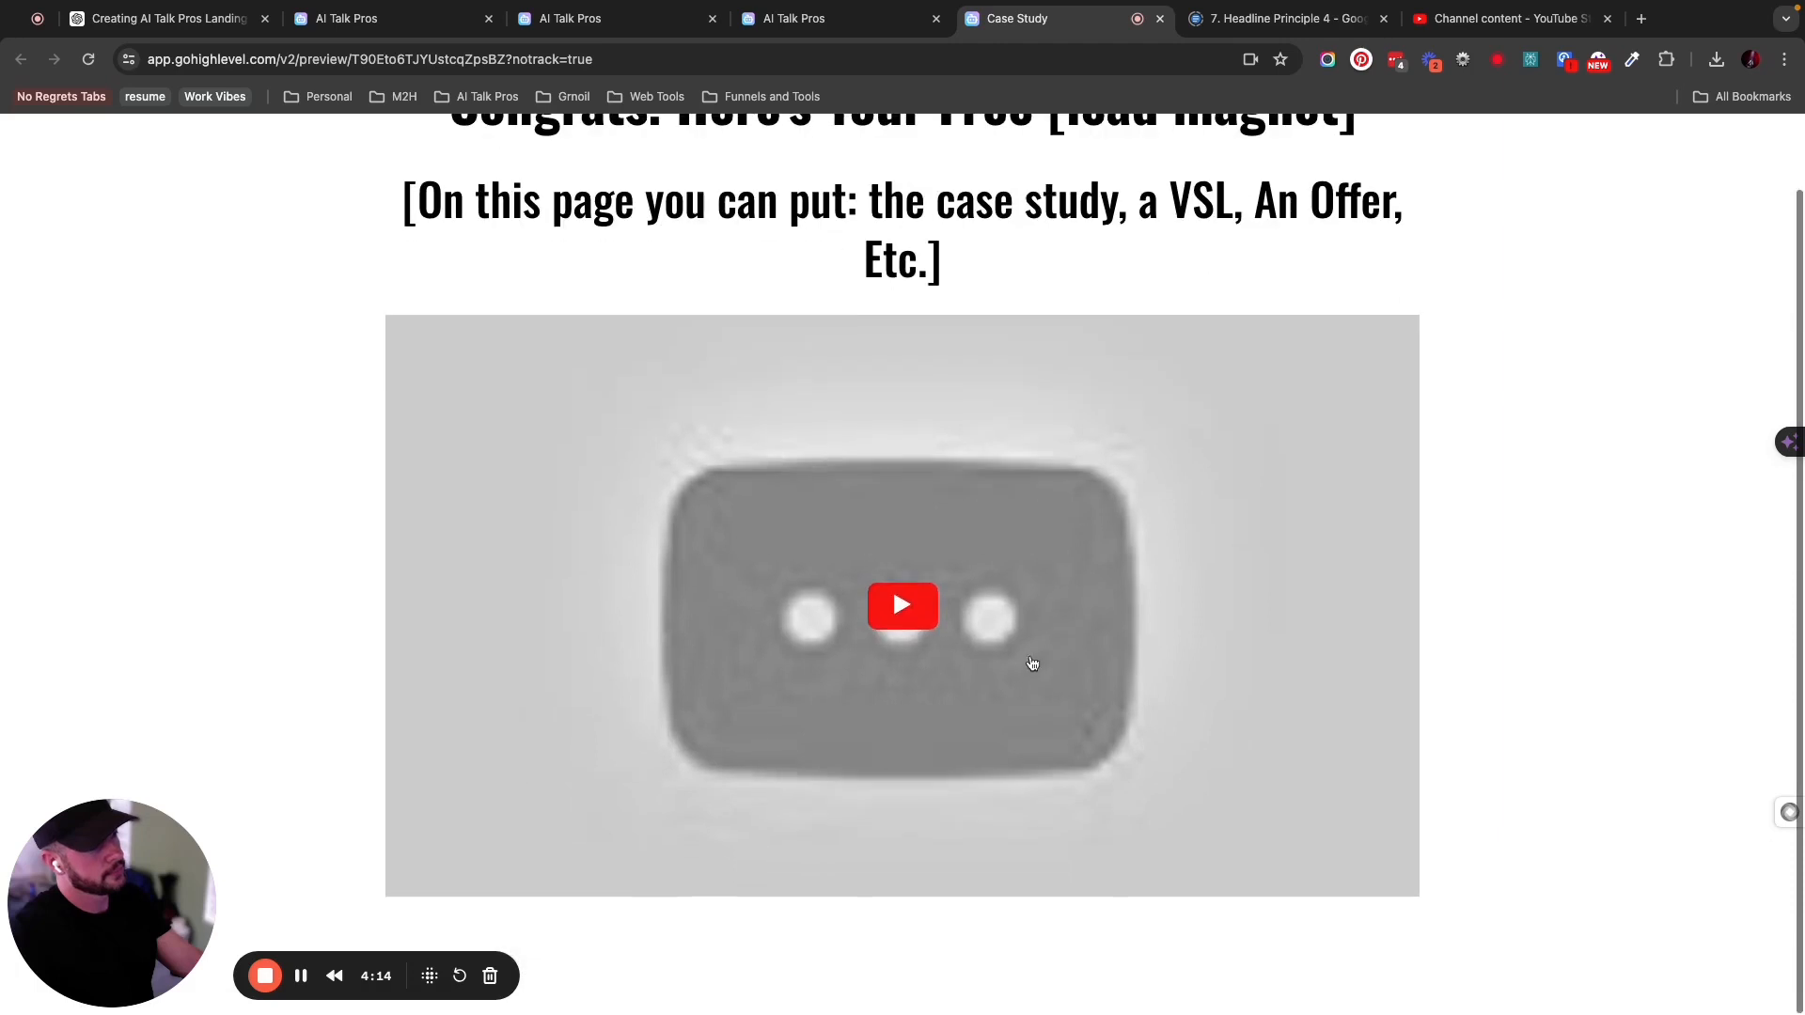
{"action": "left_click", "coordinate": [923, 618]}
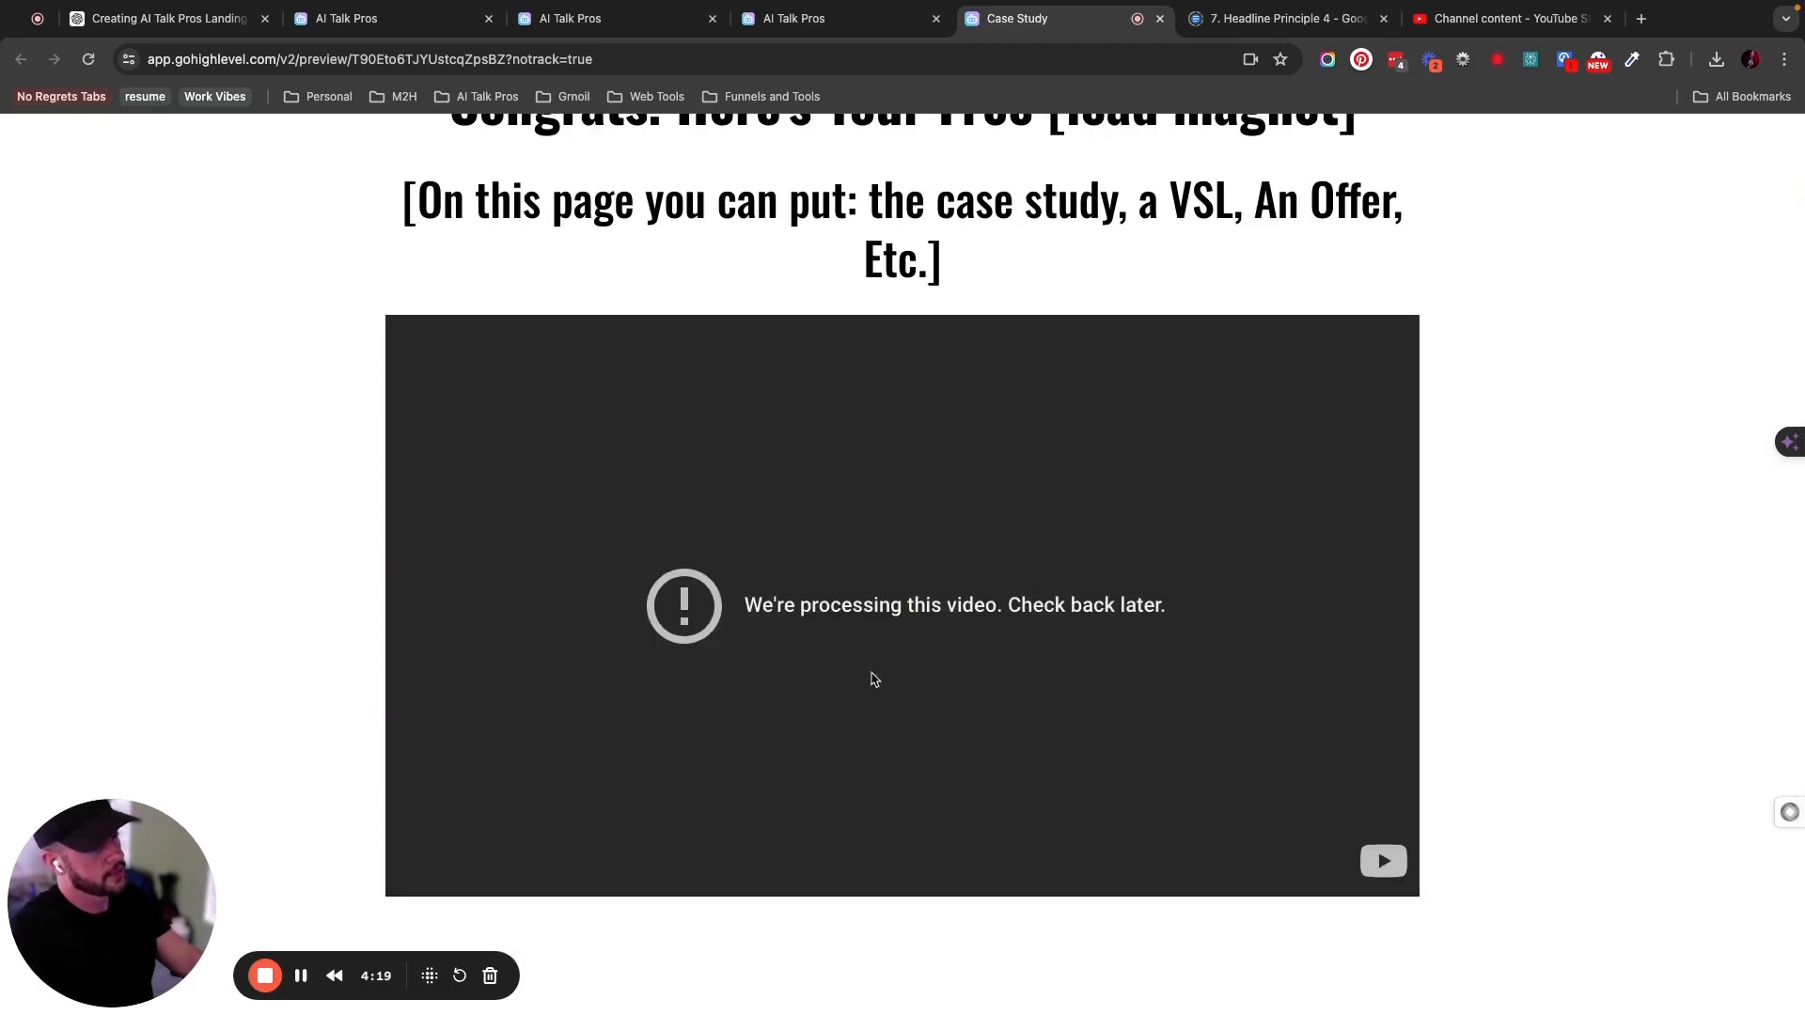
{"action": "scroll", "coordinate": [1527, 729], "scroll_direction": "up", "scroll_amount": 1}
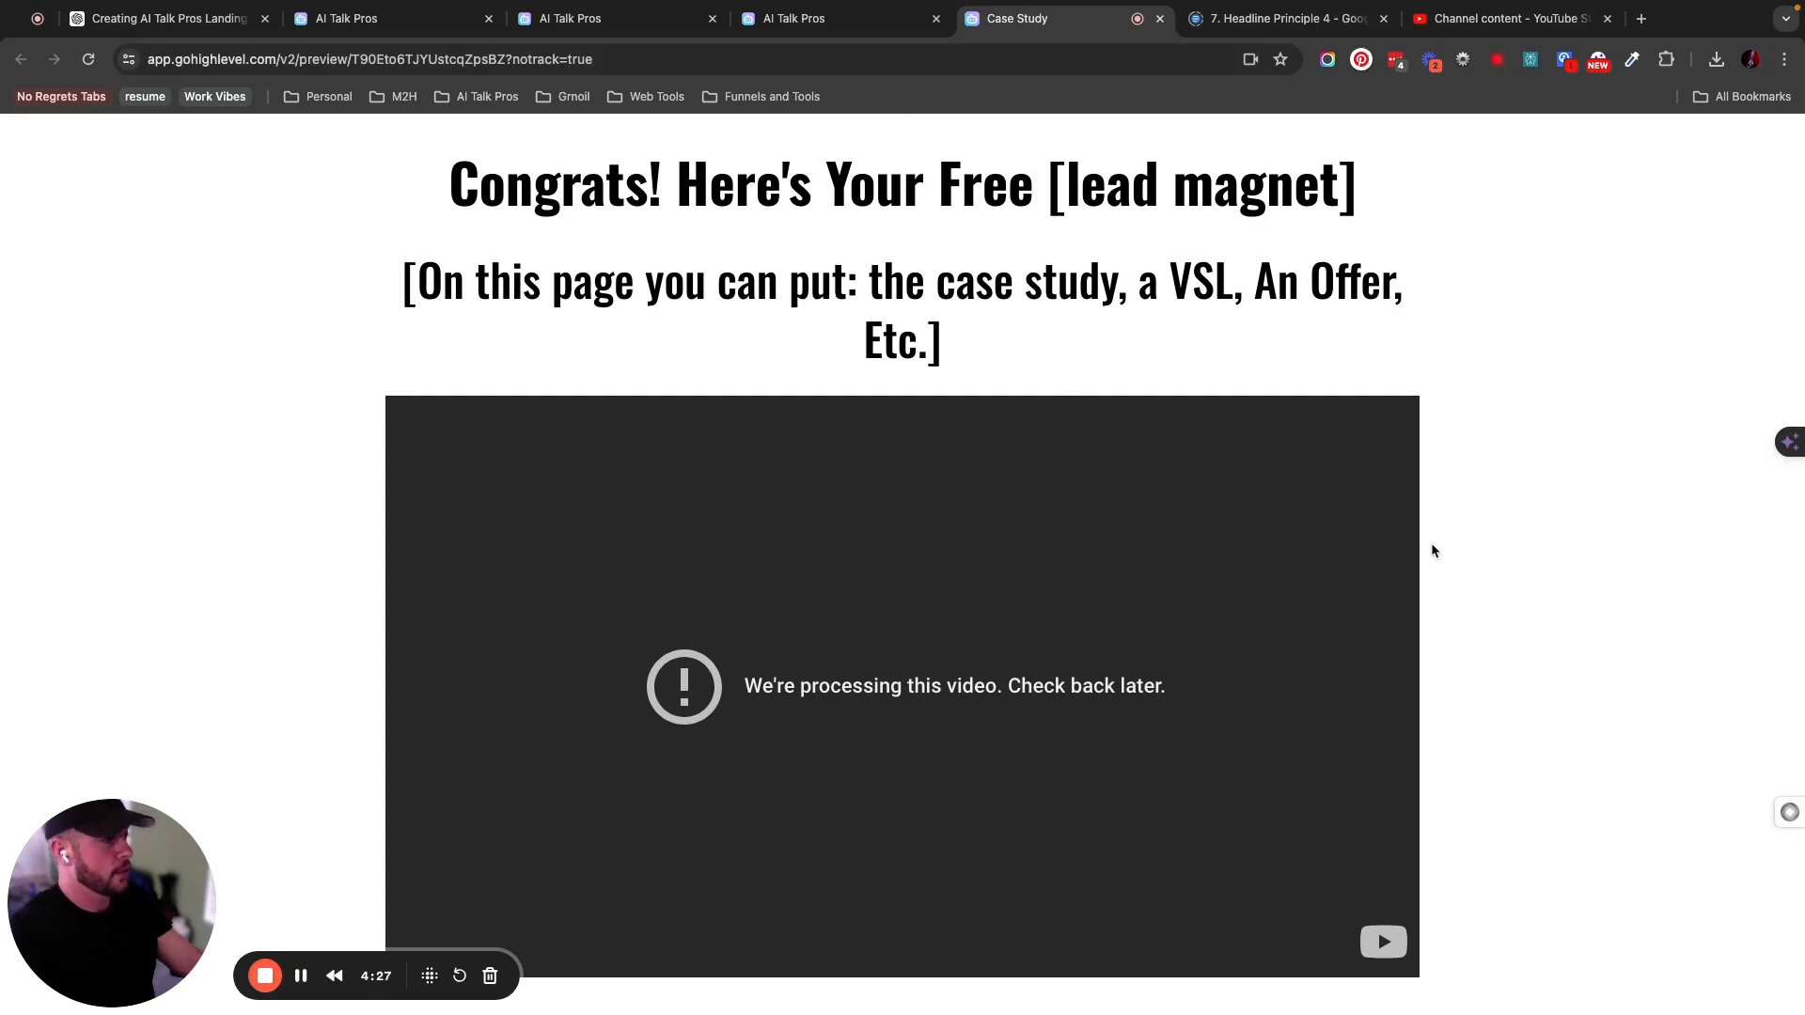
Look over the Thank You page preview and close it.
{"action": "scroll", "coordinate": [1431, 543], "scroll_direction": "down", "scroll_amount": 1}
{"action": "scroll", "coordinate": [1431, 543], "scroll_direction": "up", "scroll_amount": 1}
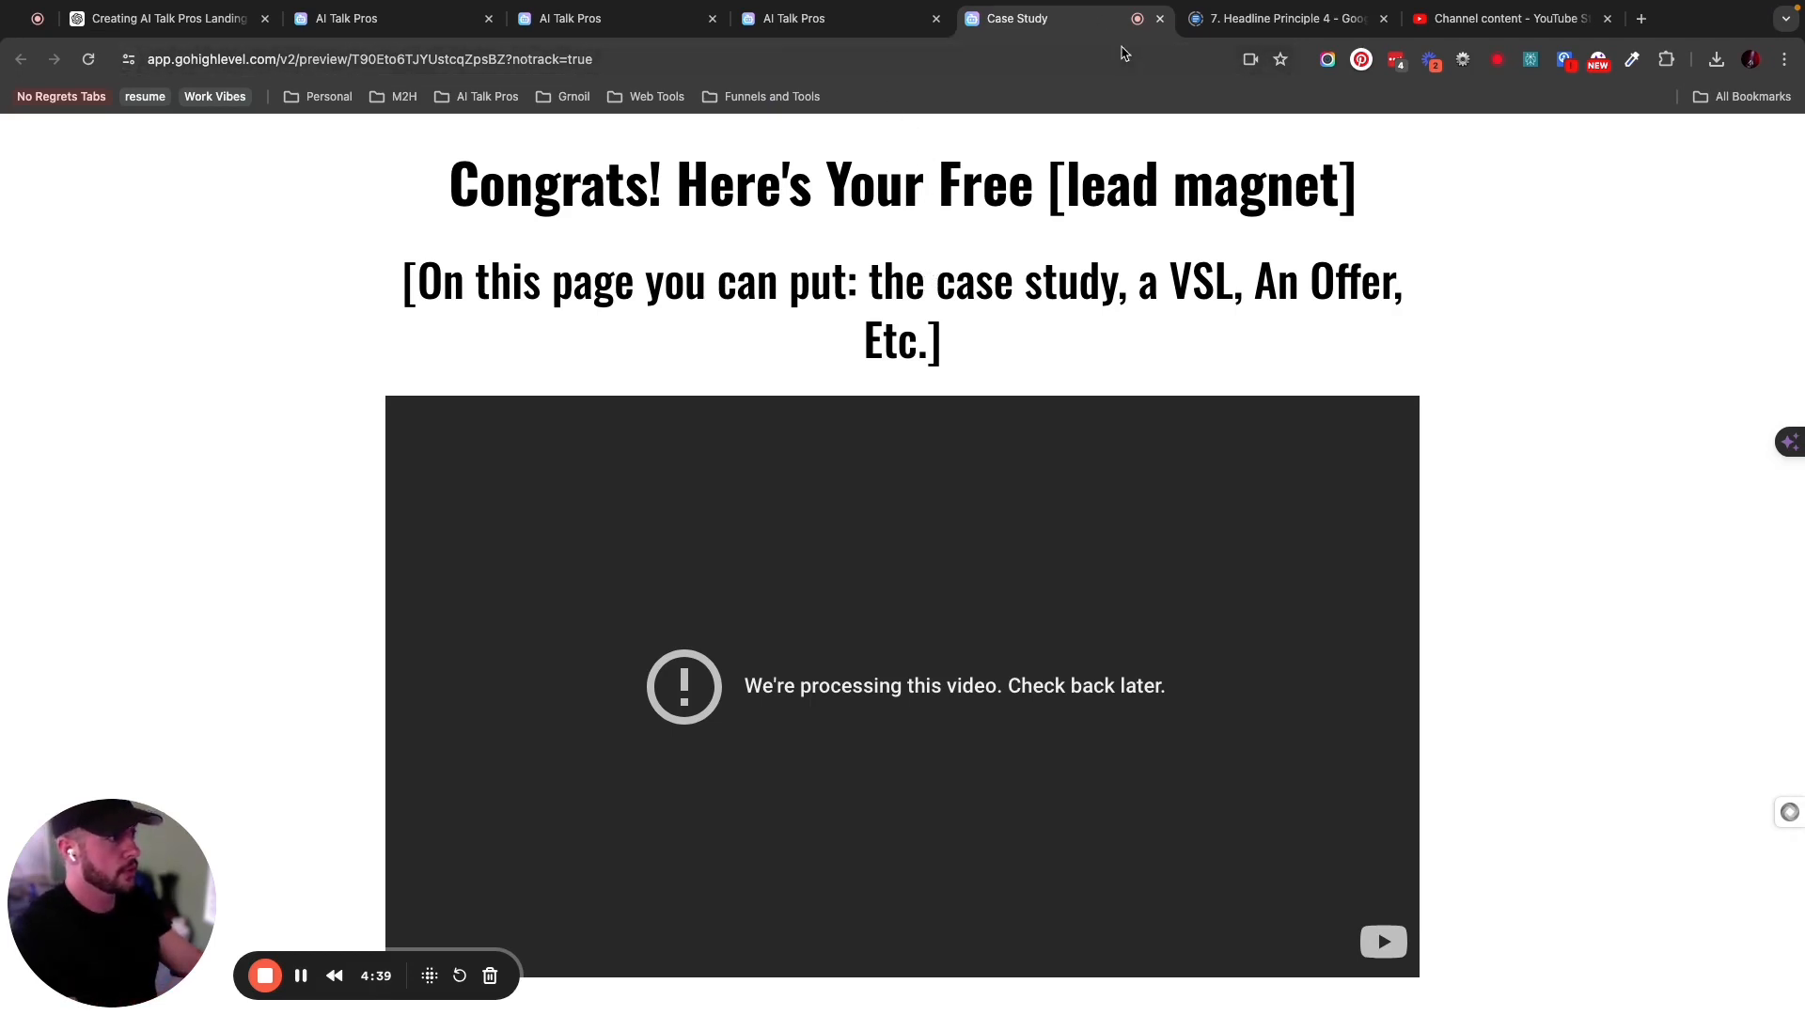
{"action": "left_click", "coordinate": [1160, 19]}
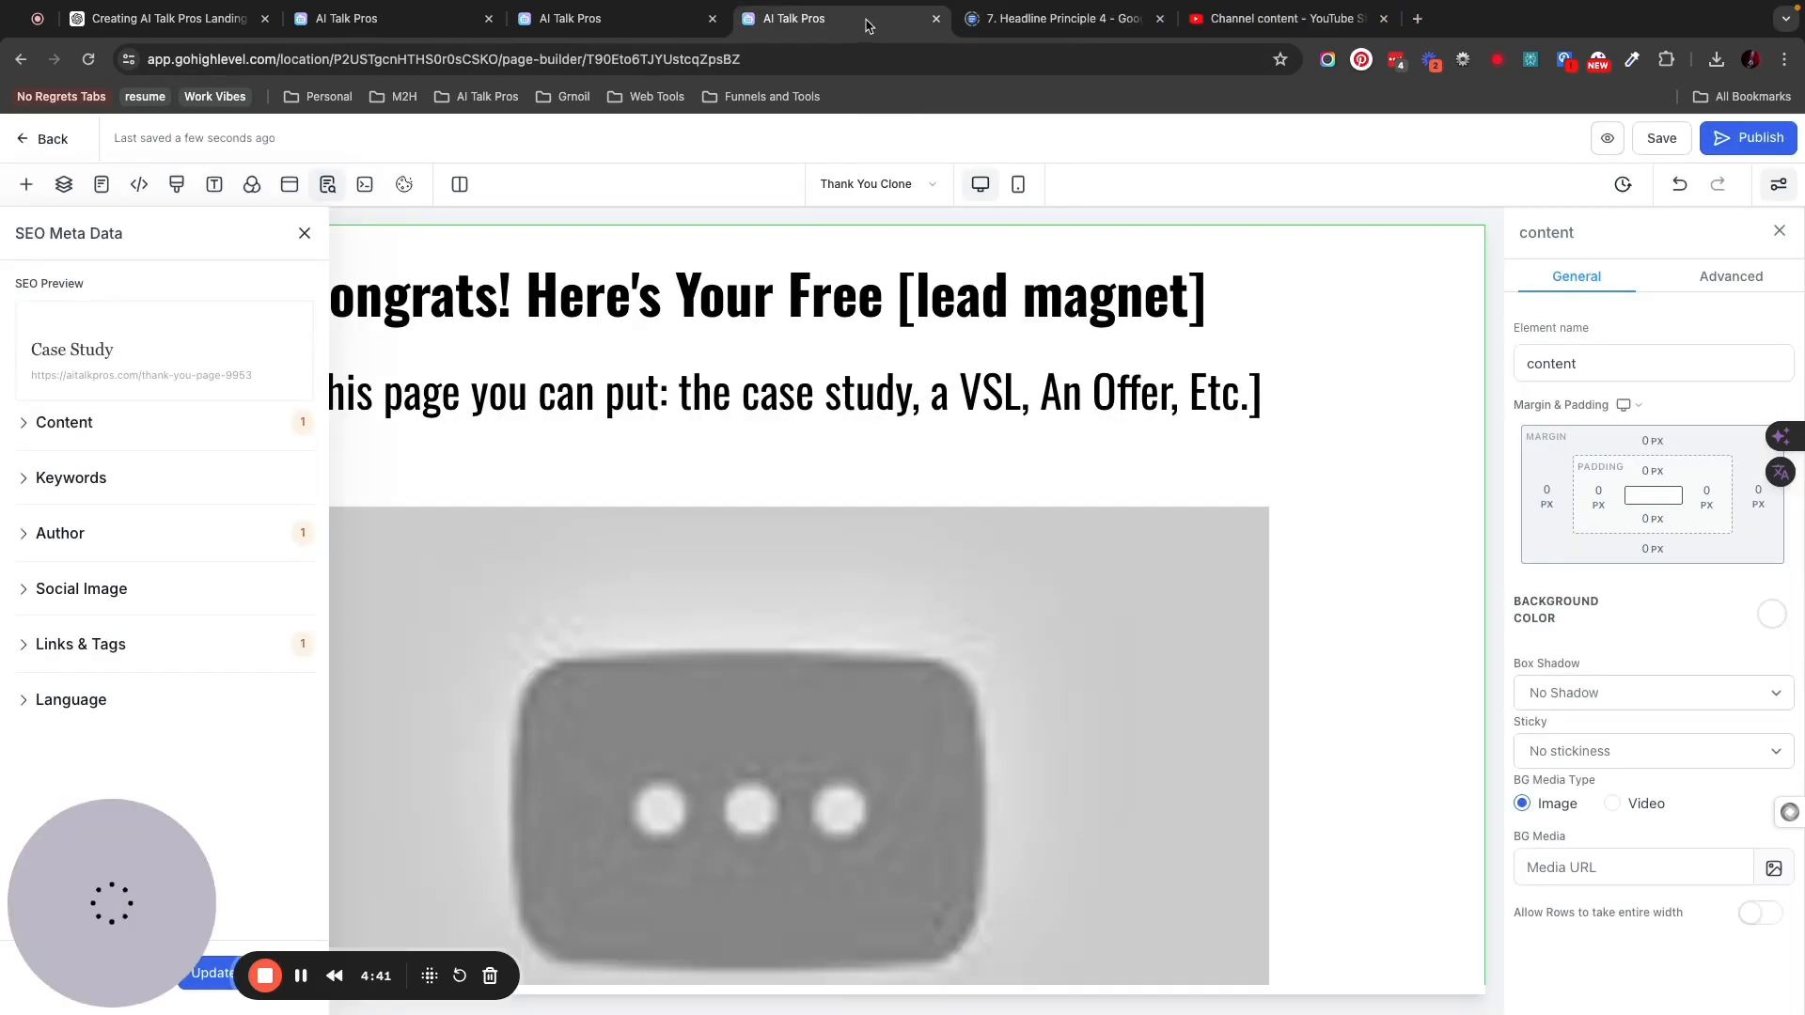
{"action": "left_click", "coordinate": [904, 191]}
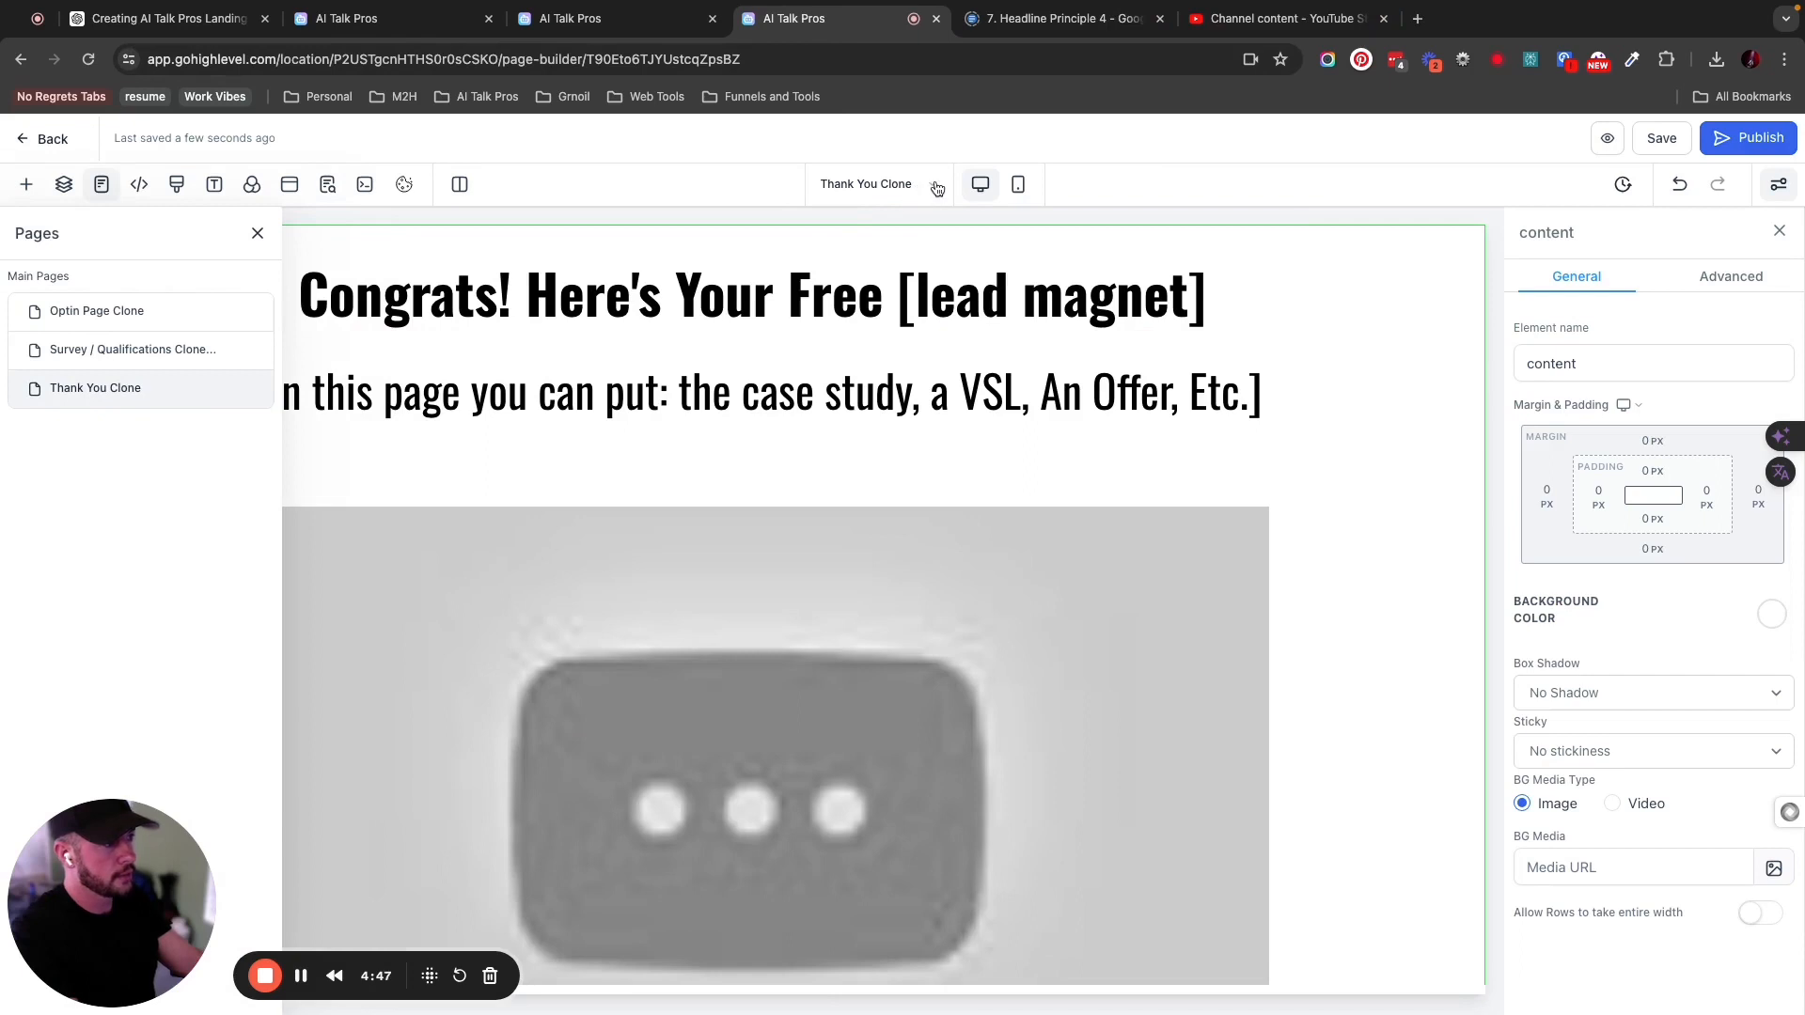
{"action": "double_click", "coordinate": [932, 195]}
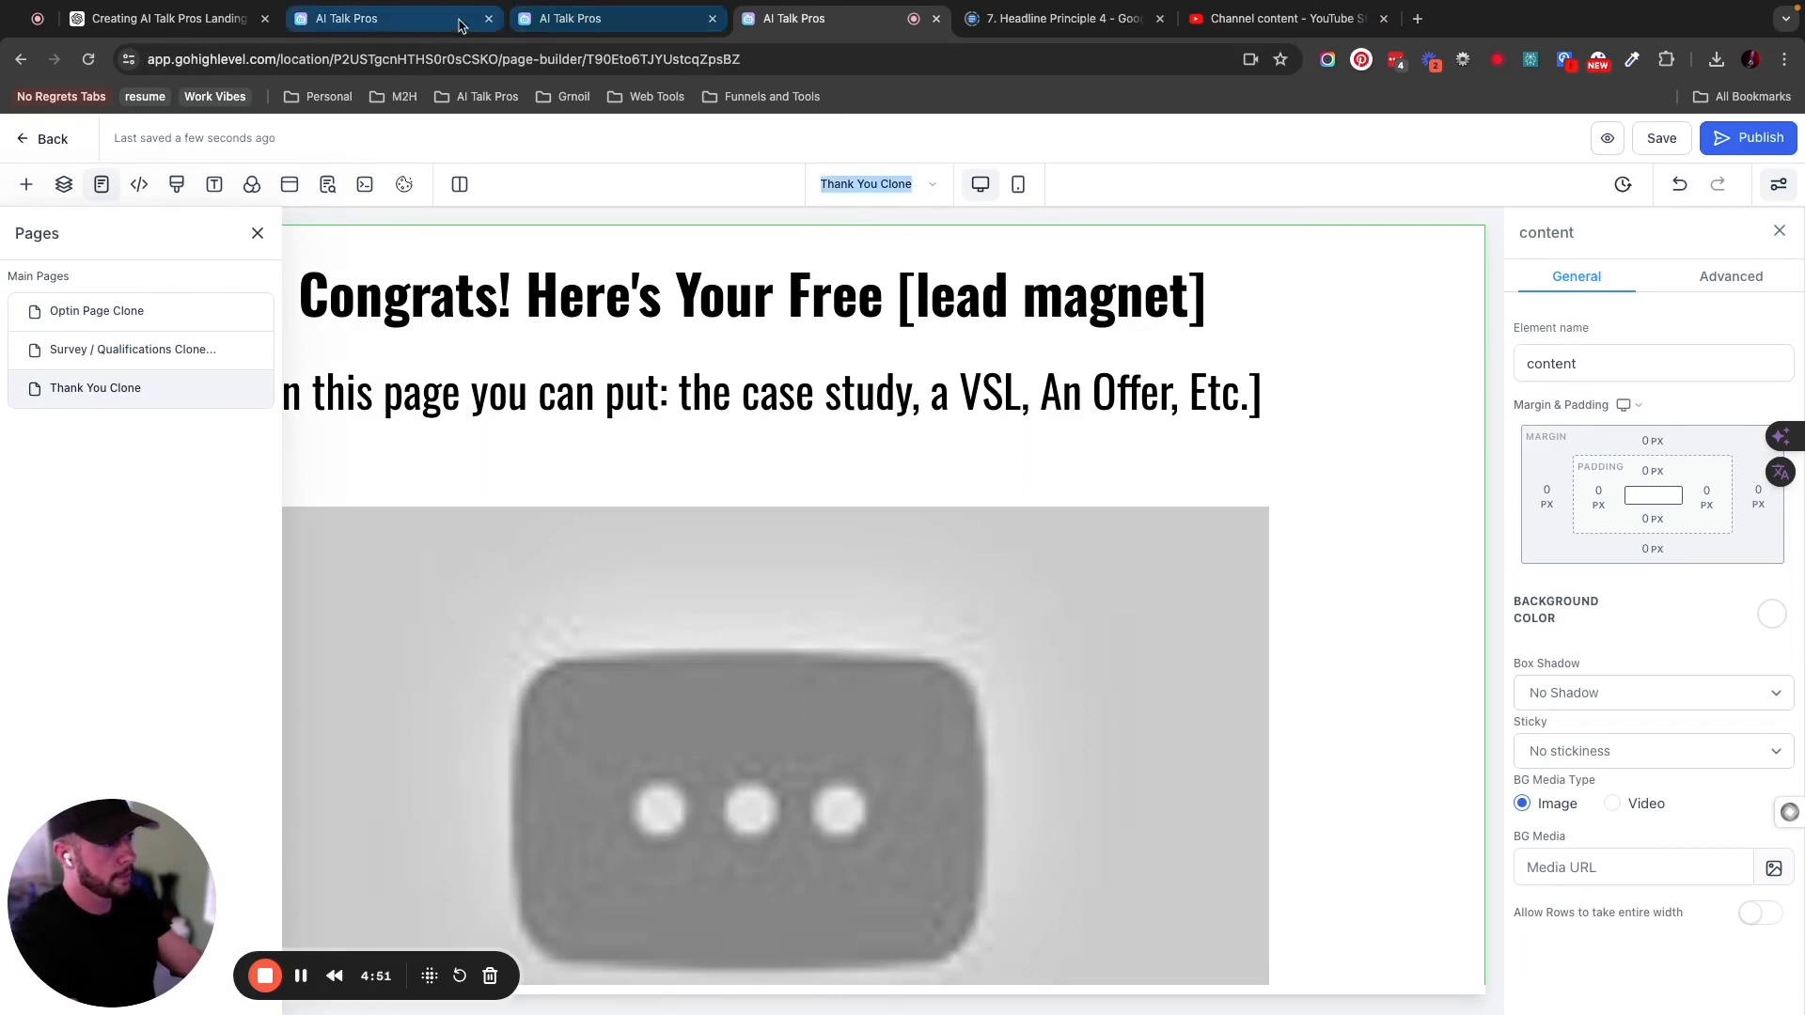
{"action": "left_click", "coordinate": [653, 26]}
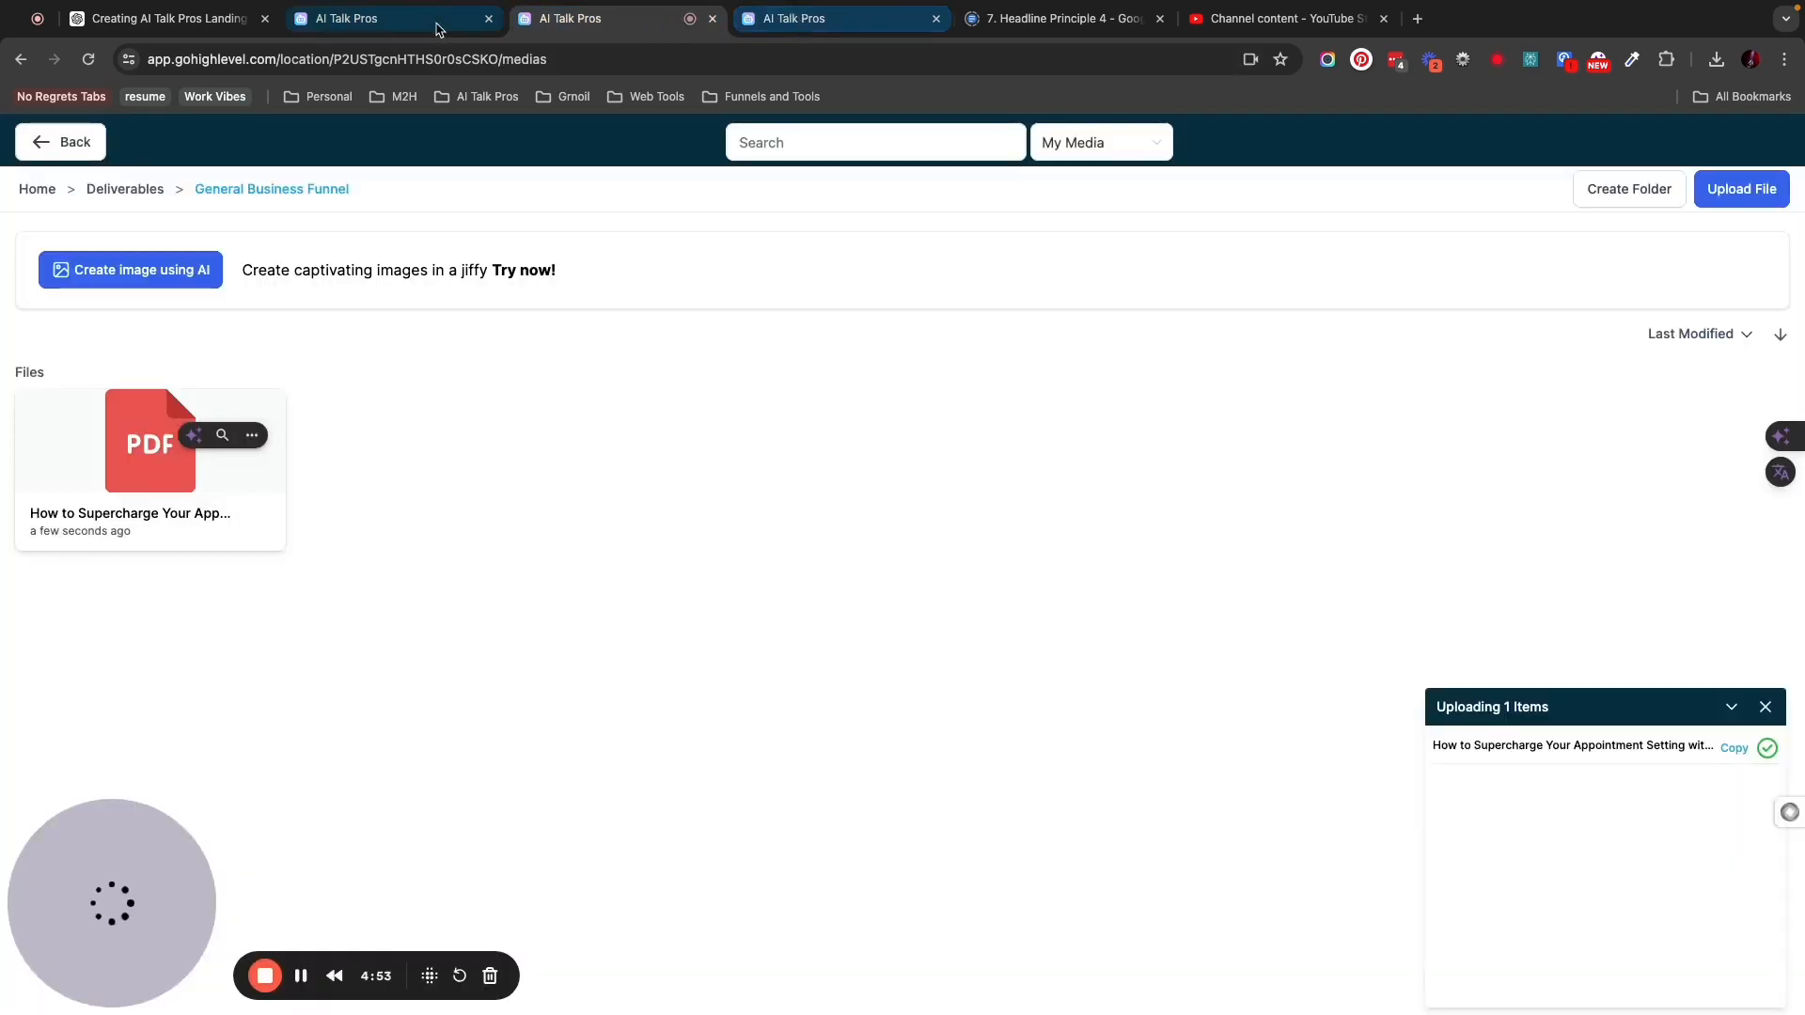
{"action": "left_click", "coordinate": [412, 30]}
{"action": "left_click", "coordinate": [799, 18]}
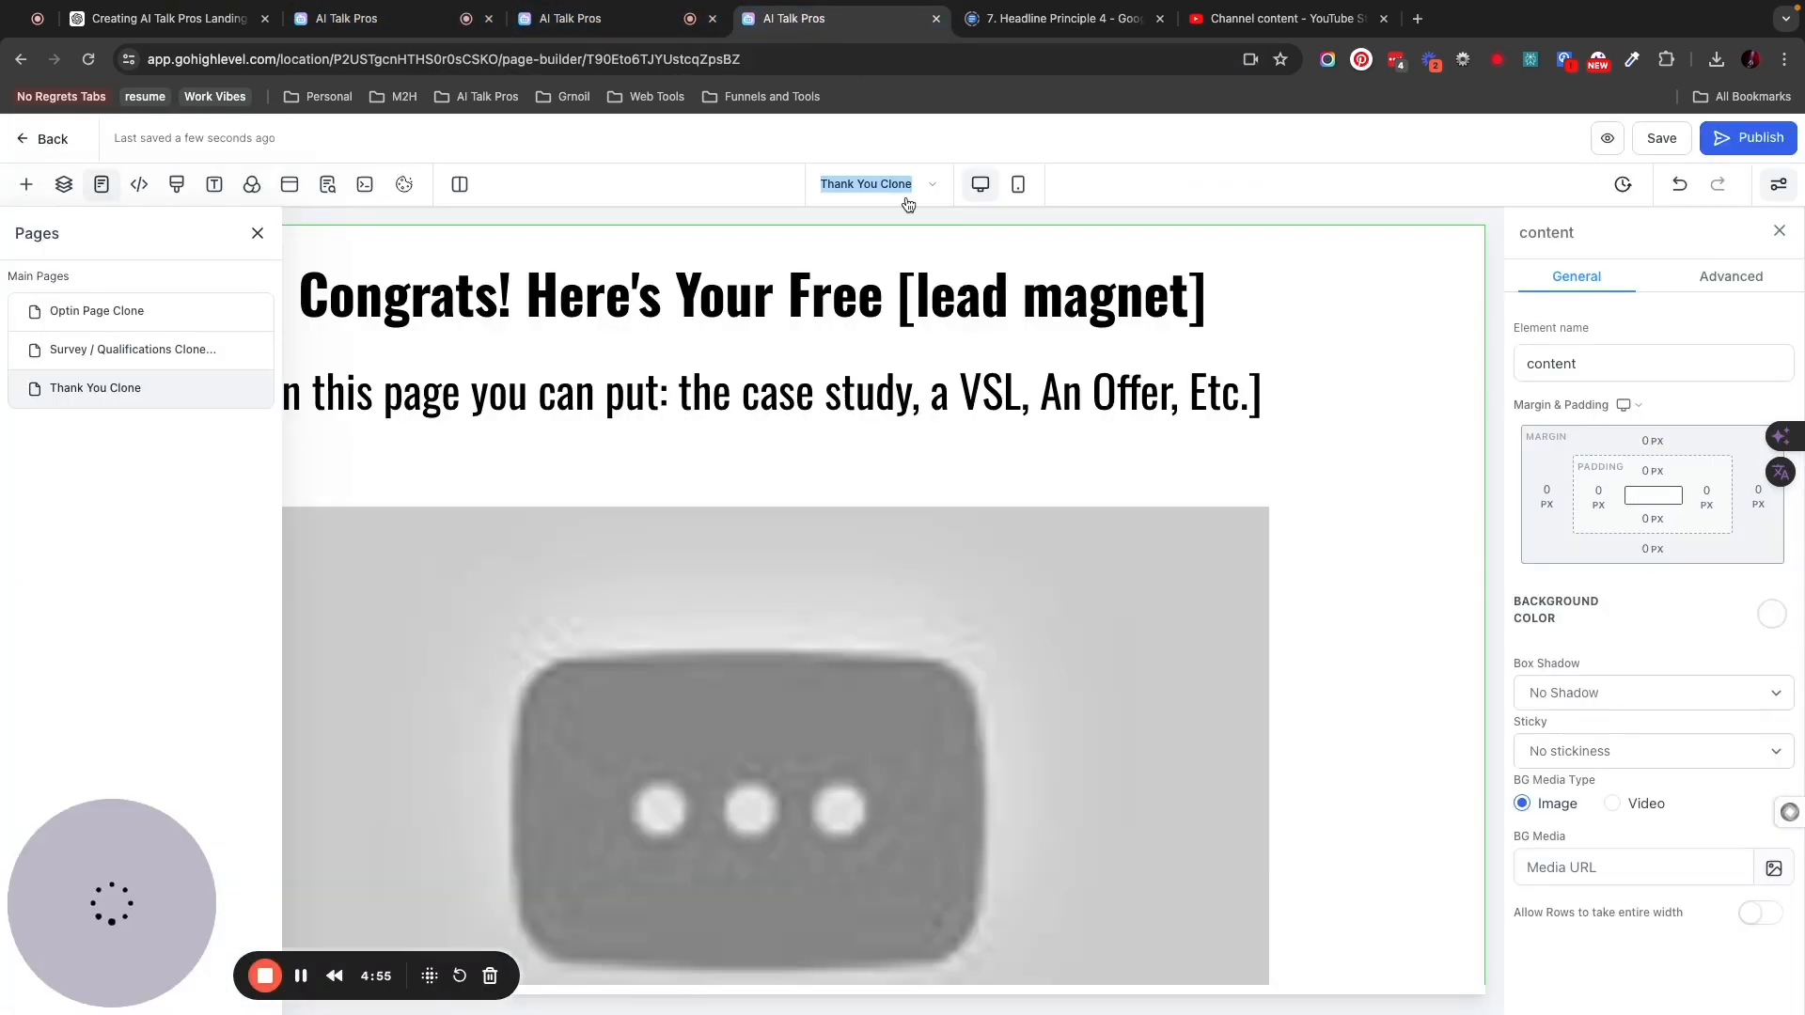
{"action": "left_click", "coordinate": [40, 143]}
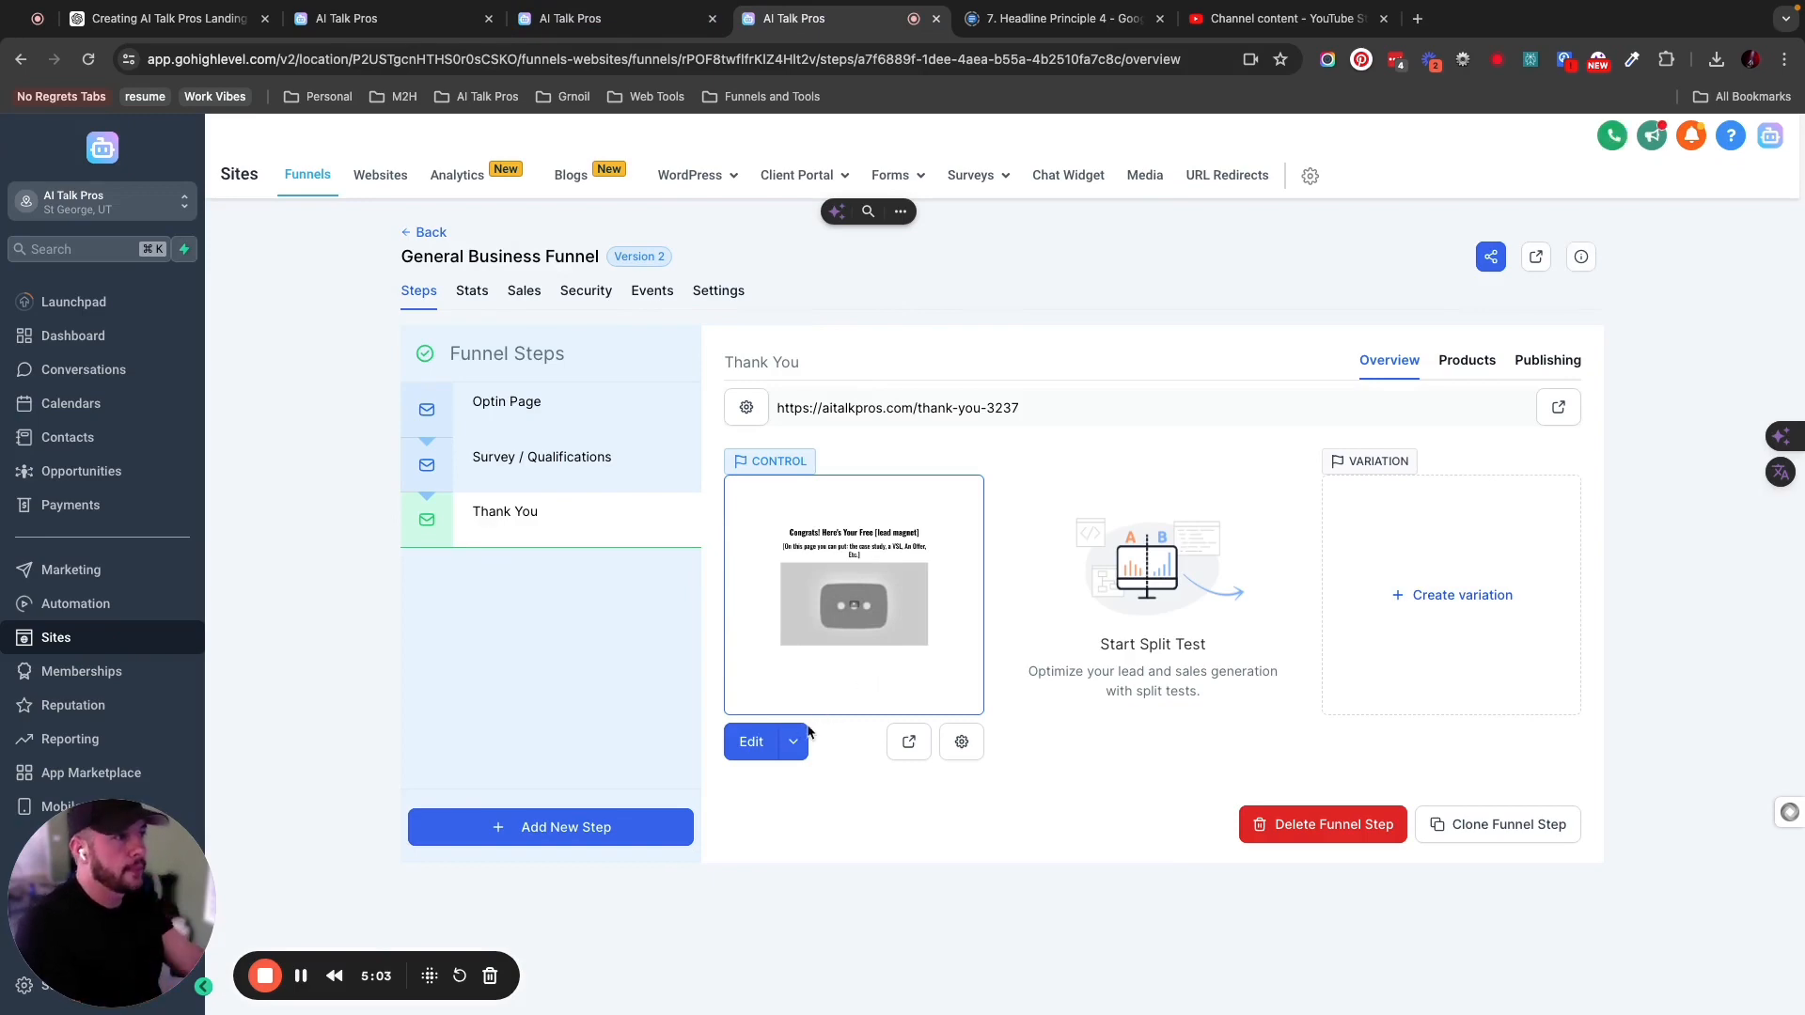
{"action": "left_click", "coordinate": [602, 19]}
{"action": "left_click", "coordinate": [795, 19]}
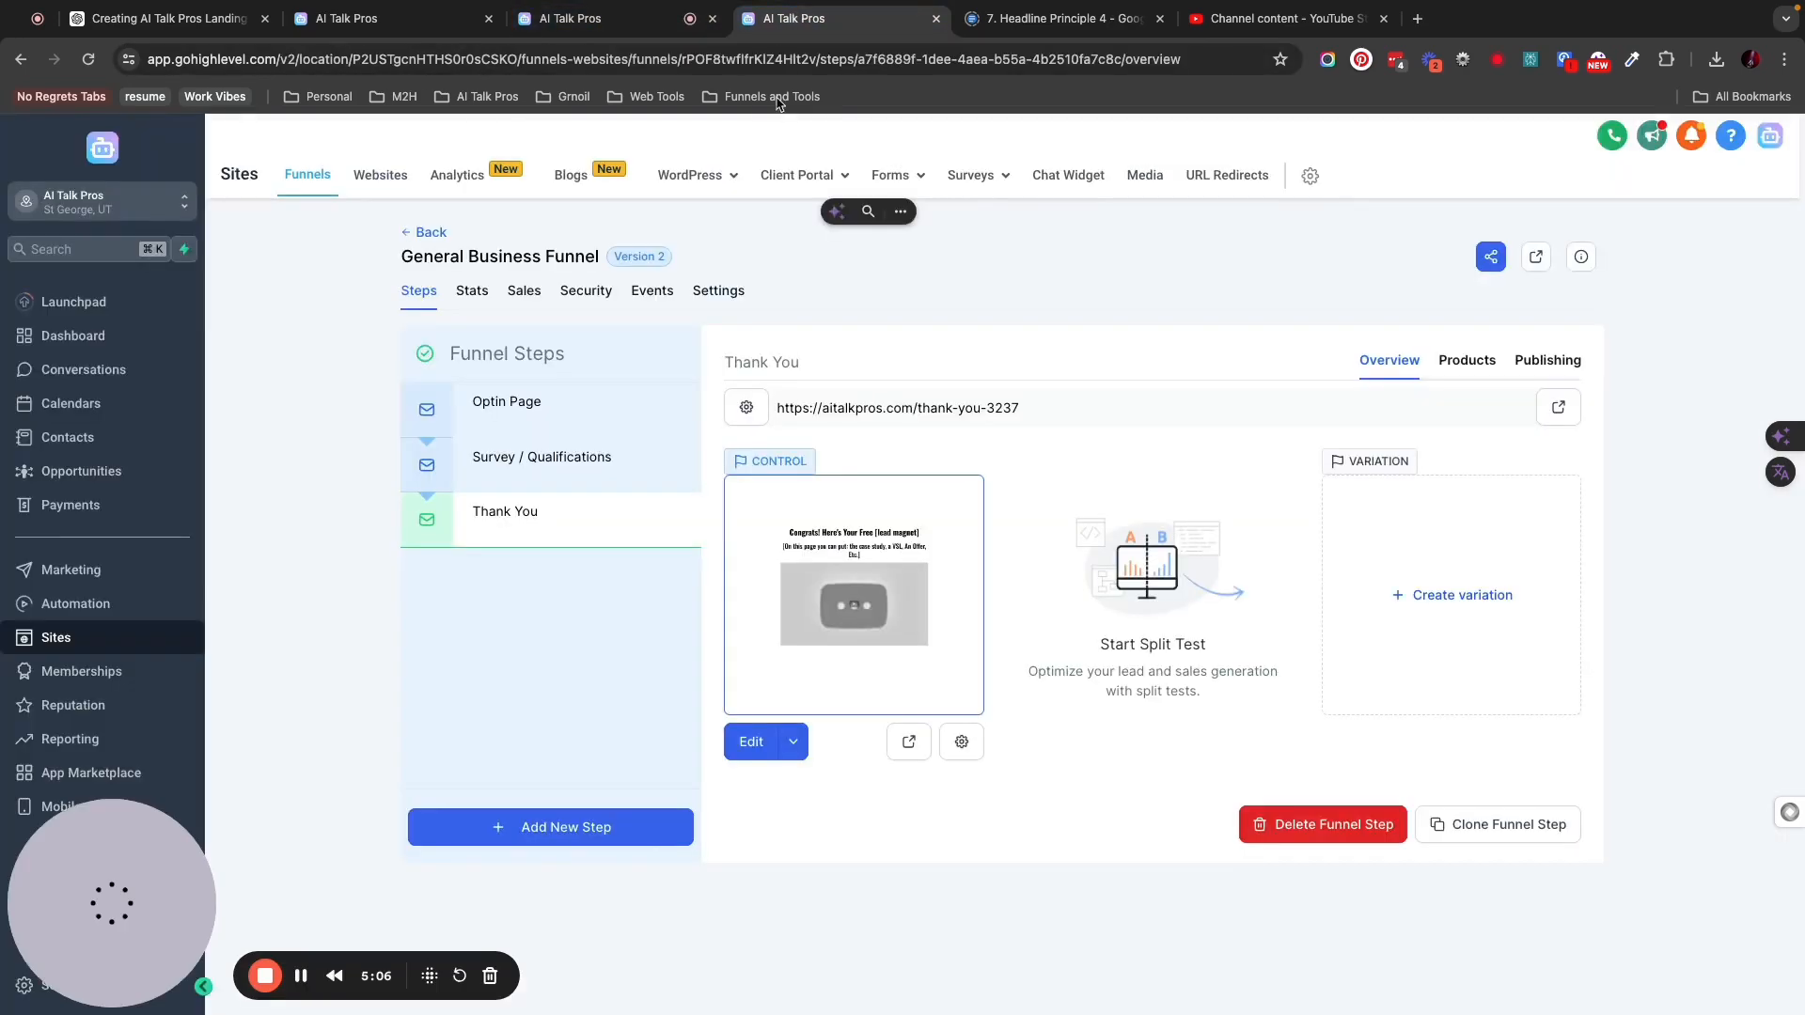
{"action": "left_click", "coordinate": [757, 743]}
{"action": "left_click", "coordinate": [414, 20]}
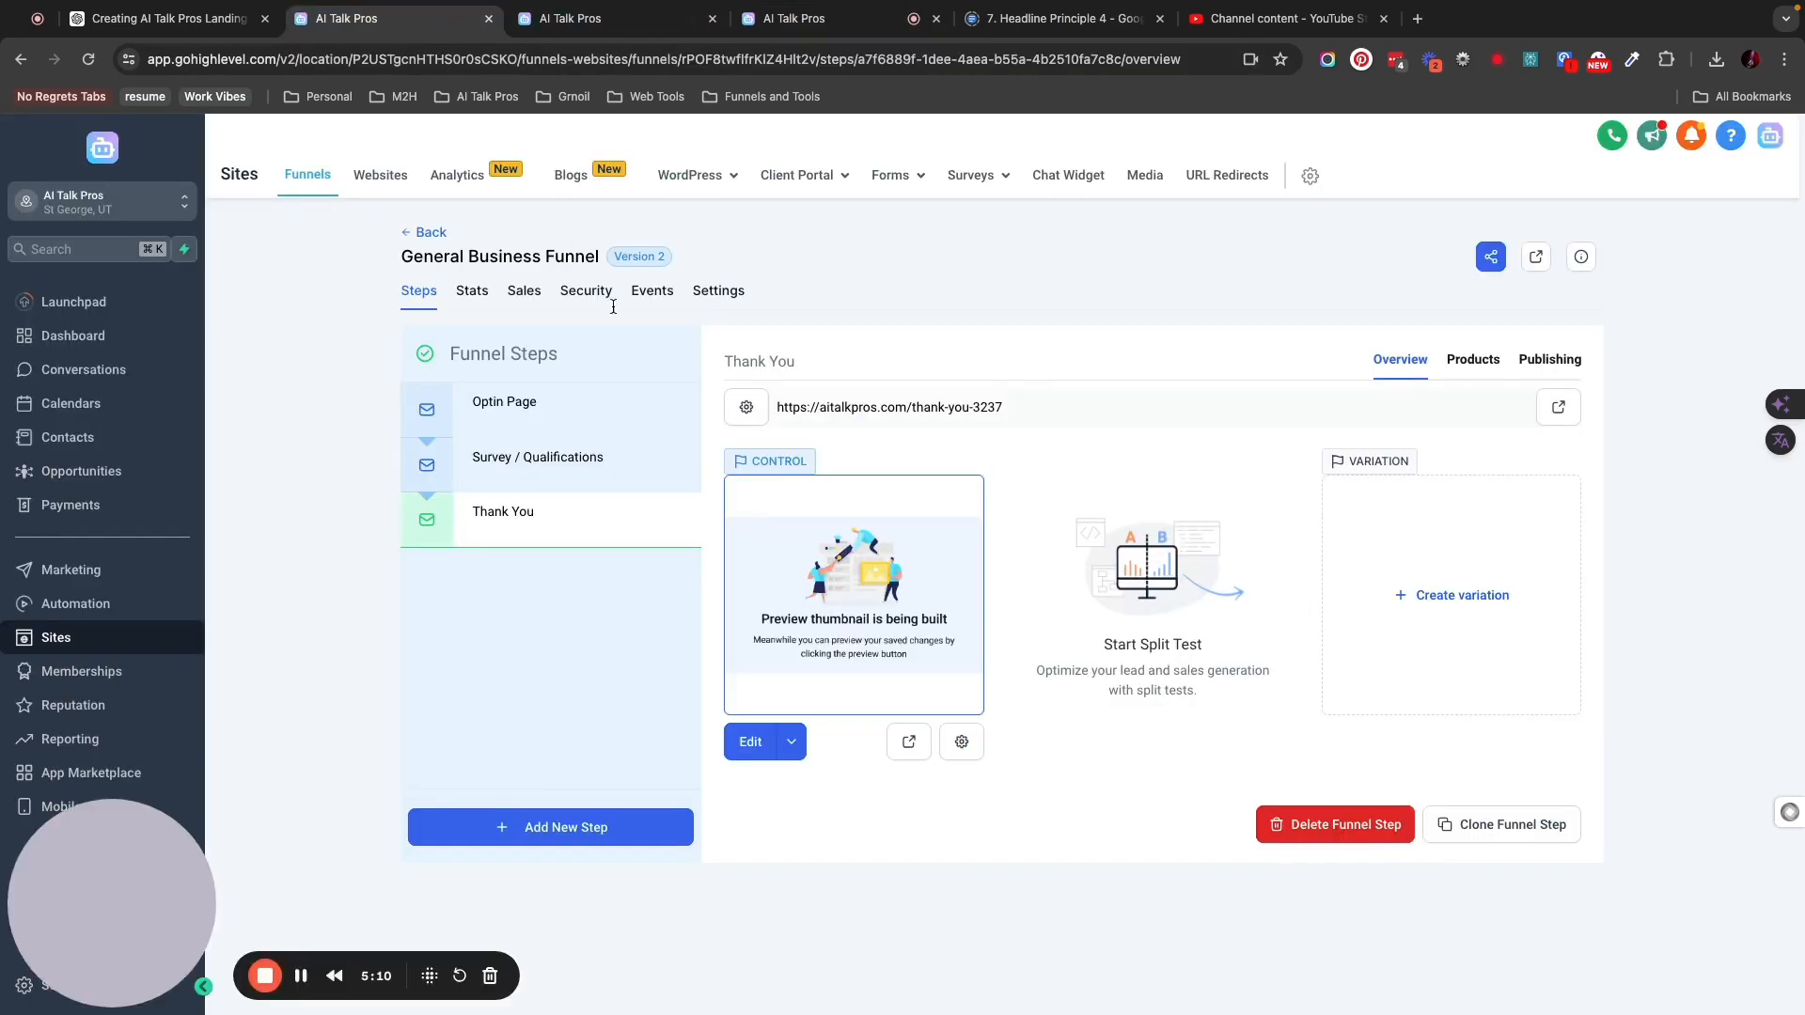
{"action": "left_click", "coordinate": [818, 19]}
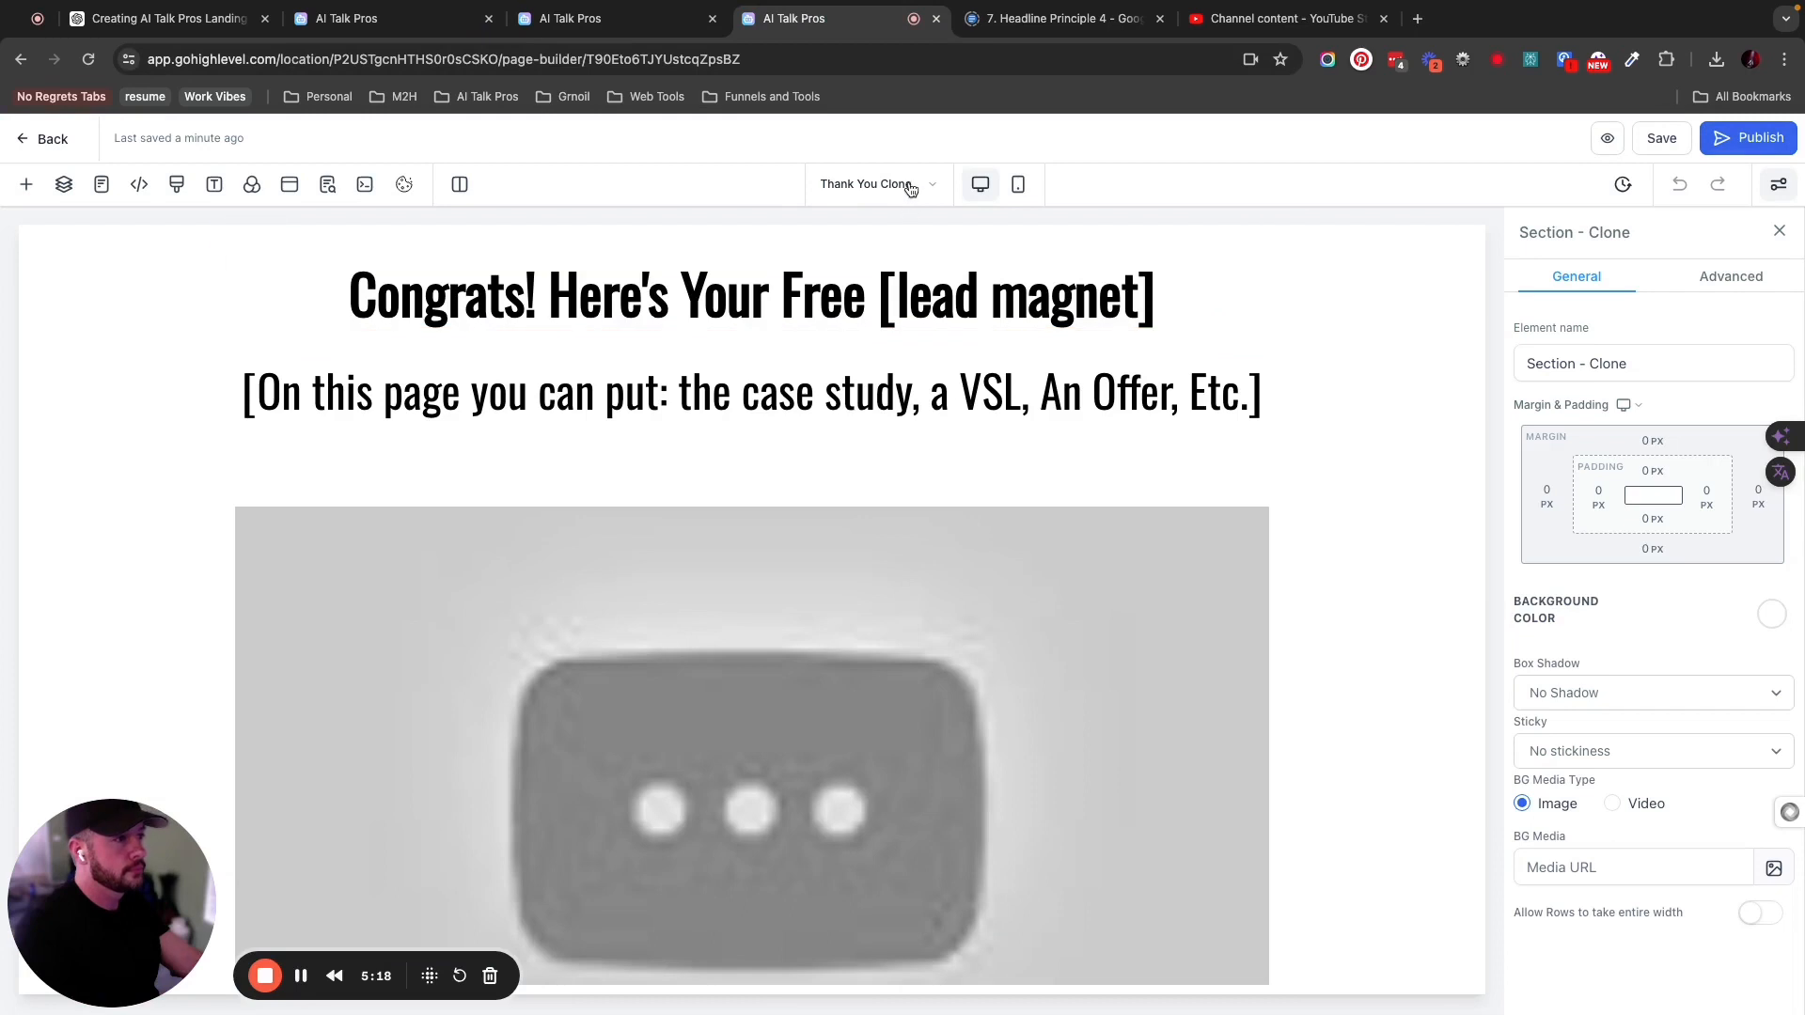
Switch the page builder from the Thank You page to the Survey / Qualifications page and clear the view of its canvas.
{"action": "left_click", "coordinate": [911, 187]}
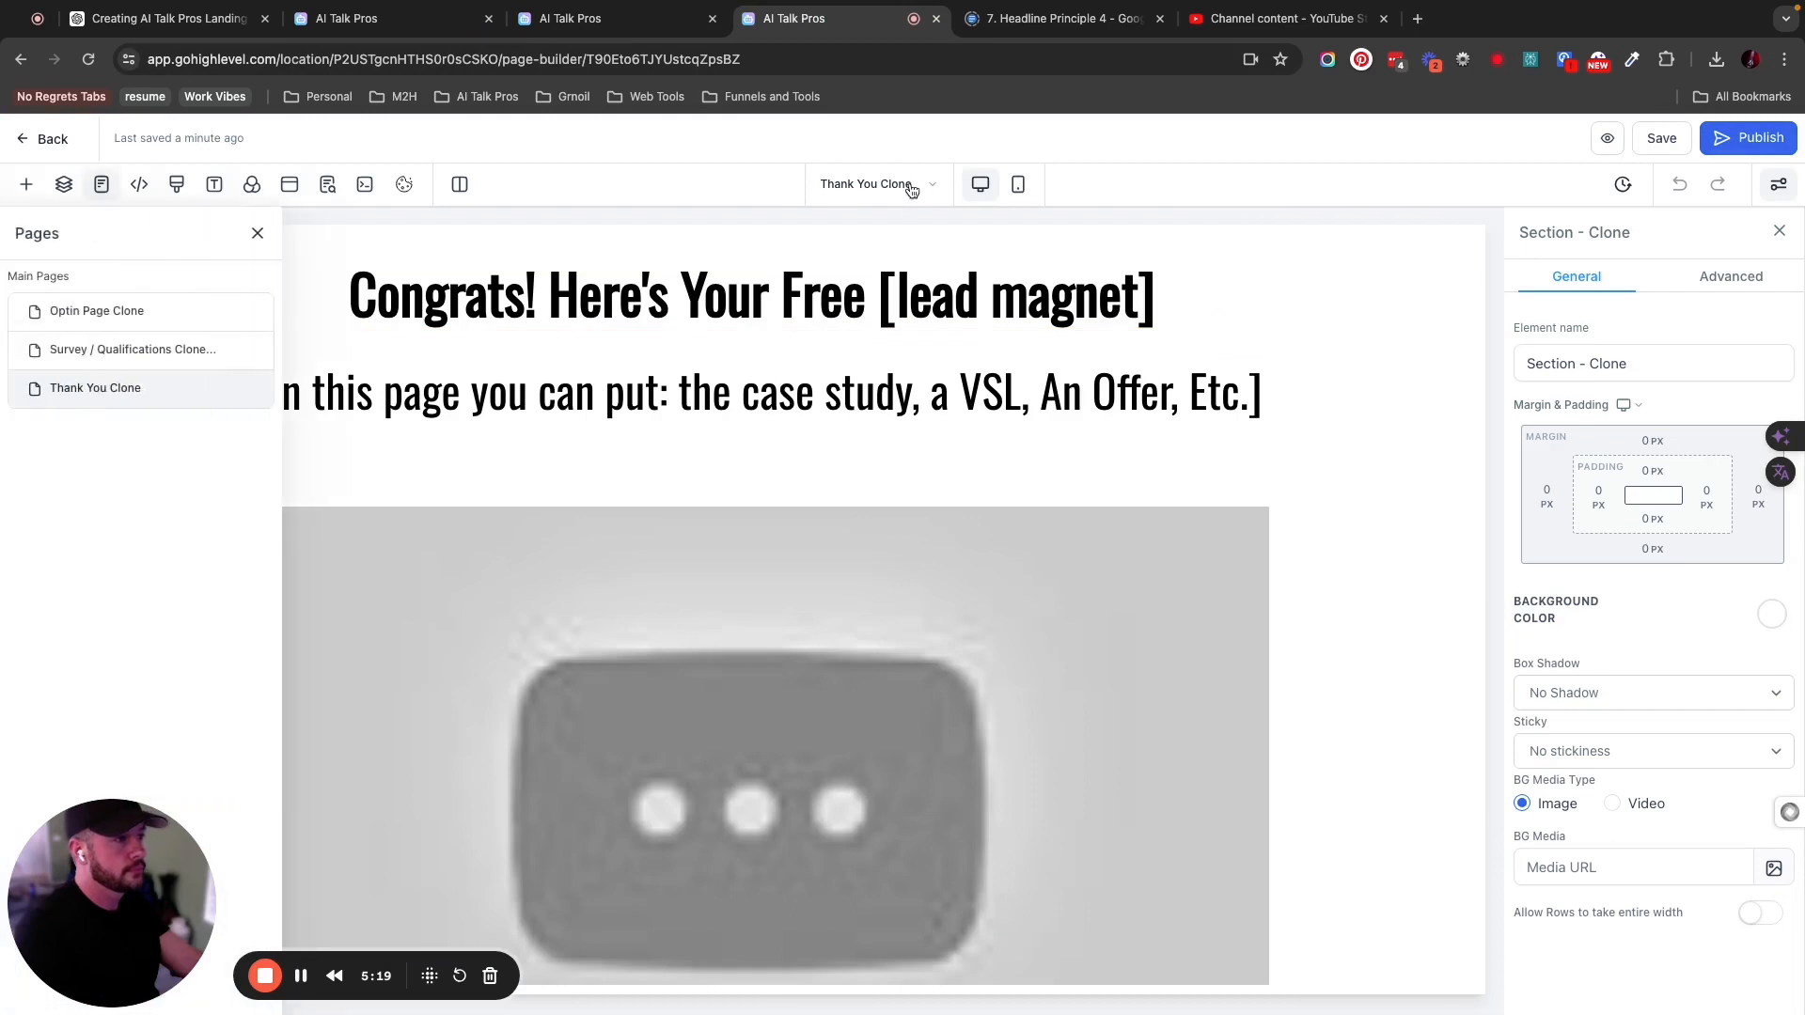
{"action": "left_click", "coordinate": [165, 360]}
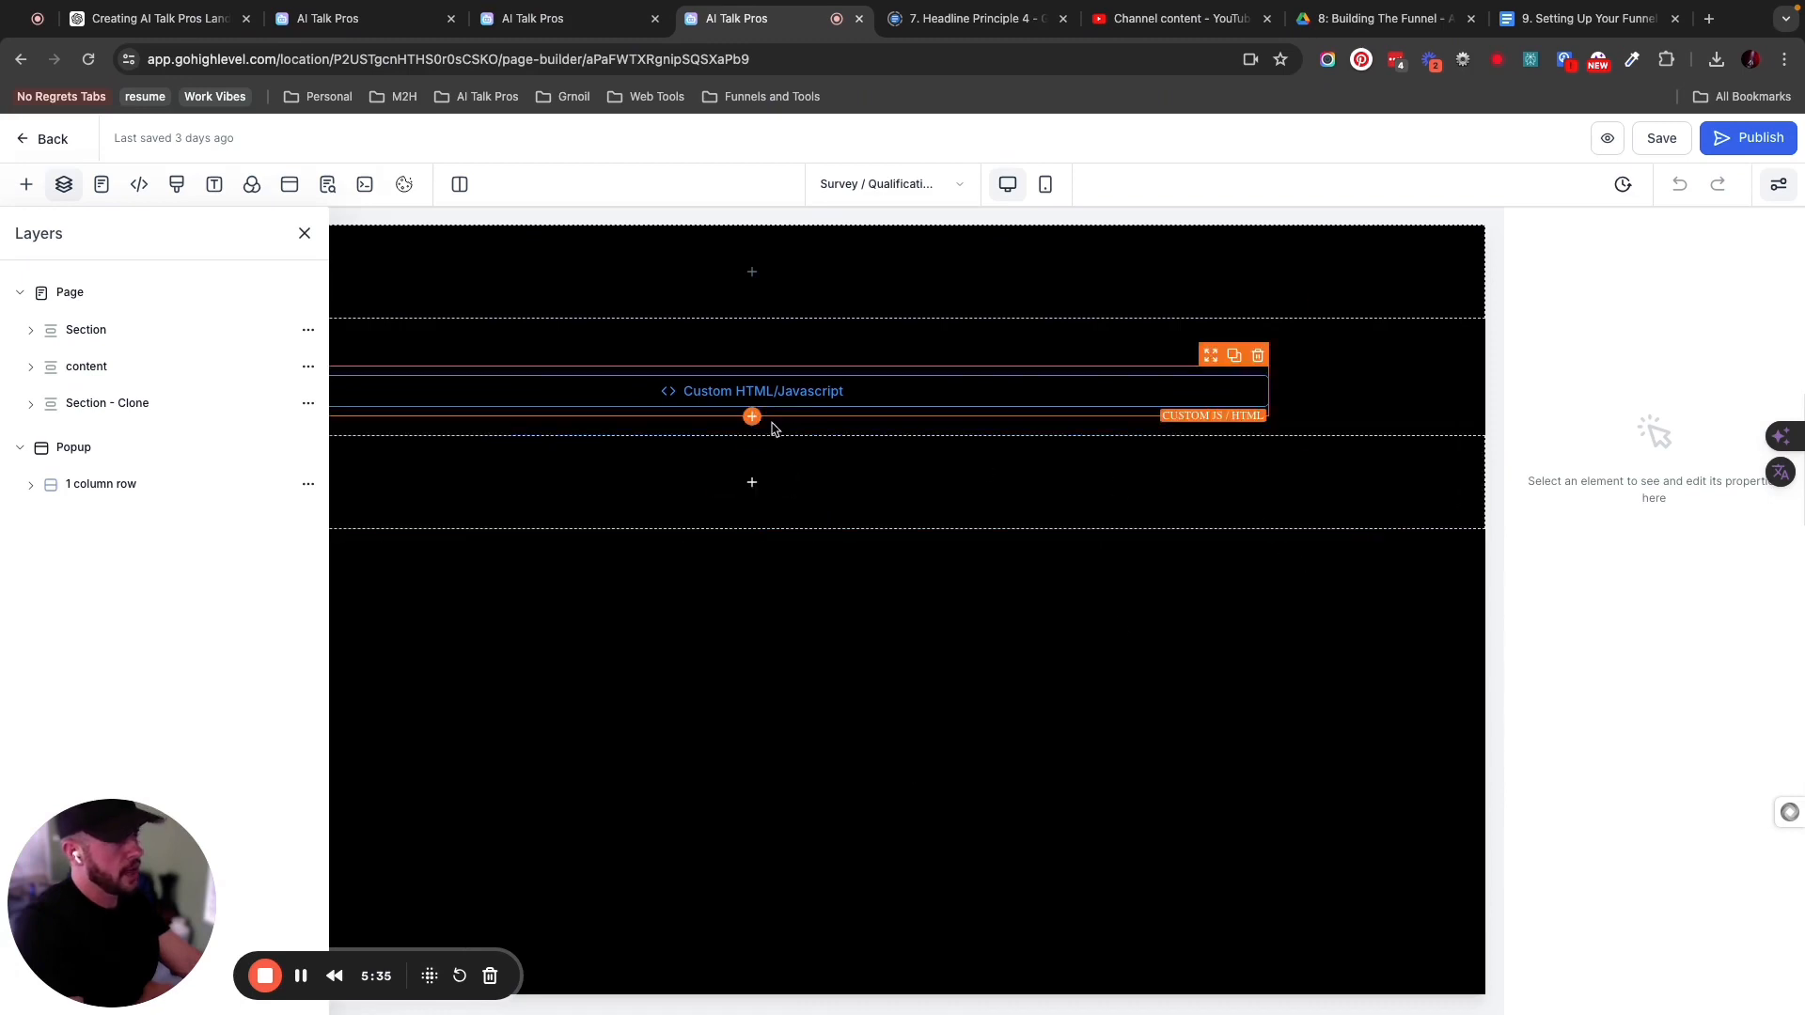
{"action": "left_click", "coordinate": [305, 235]}
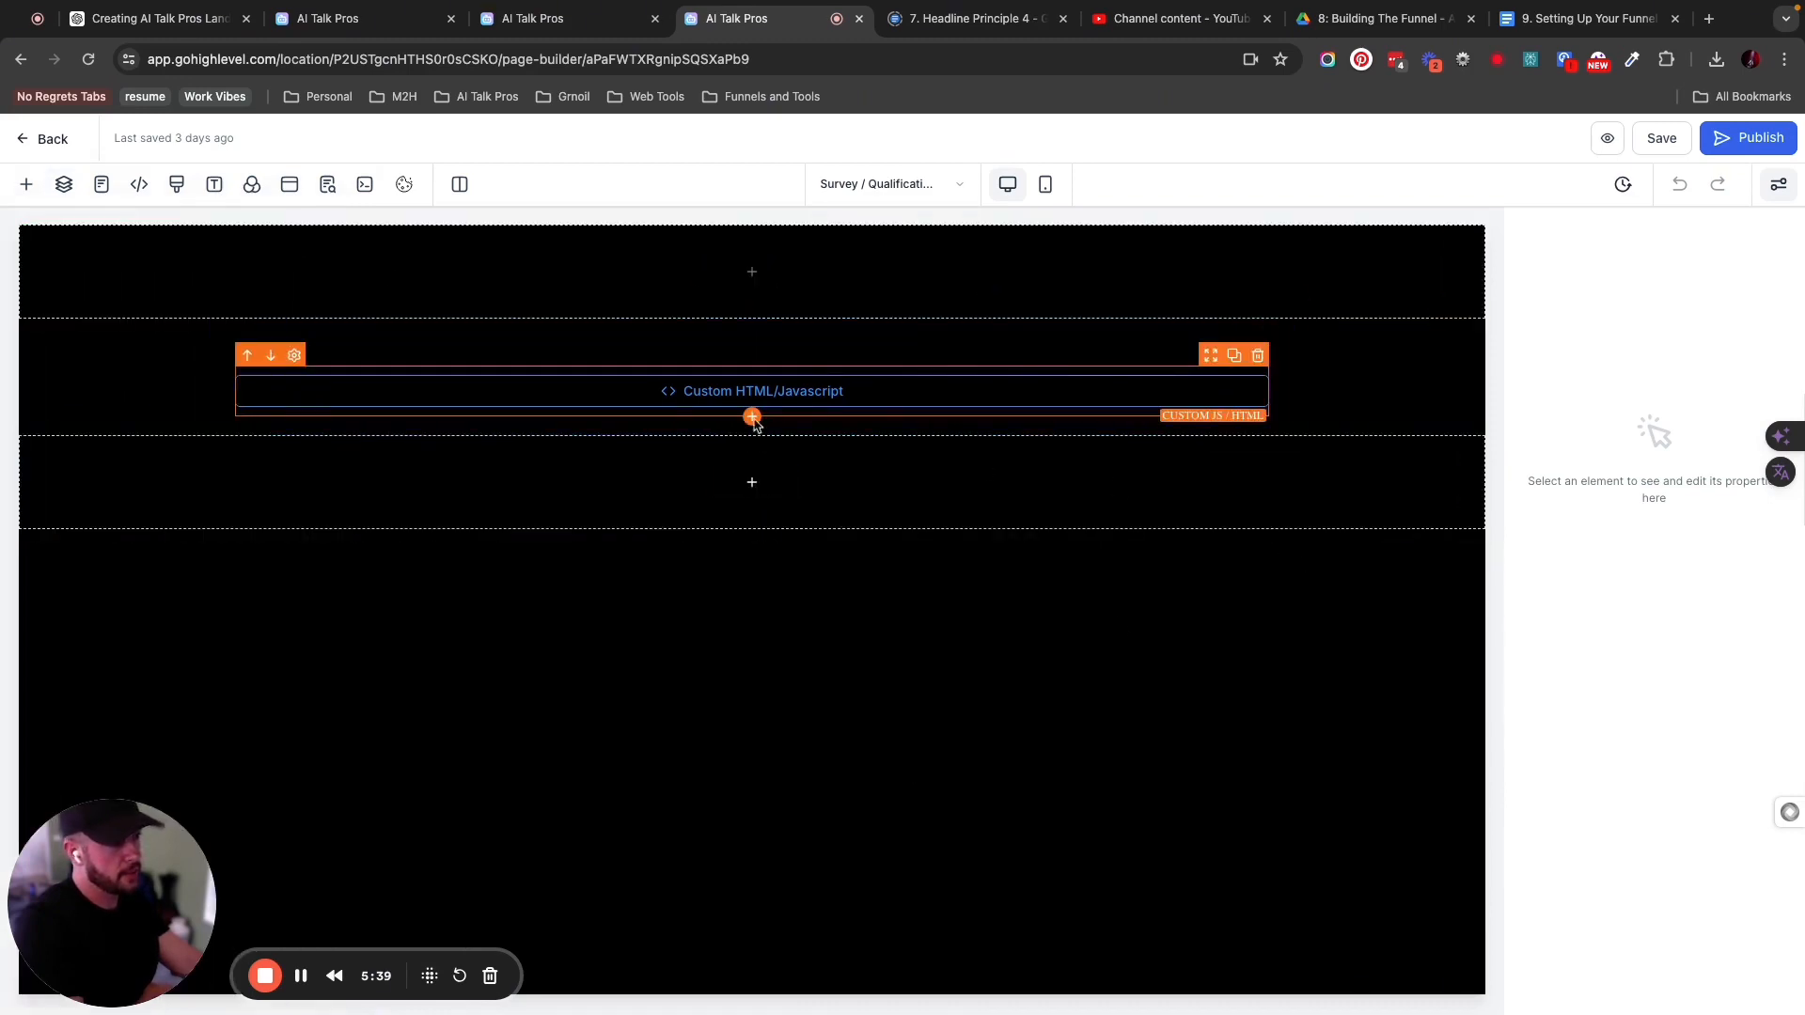
Find the Survey element and add it below the Custom HTML/Javascript block.
{"action": "left_click", "coordinate": [752, 418]}
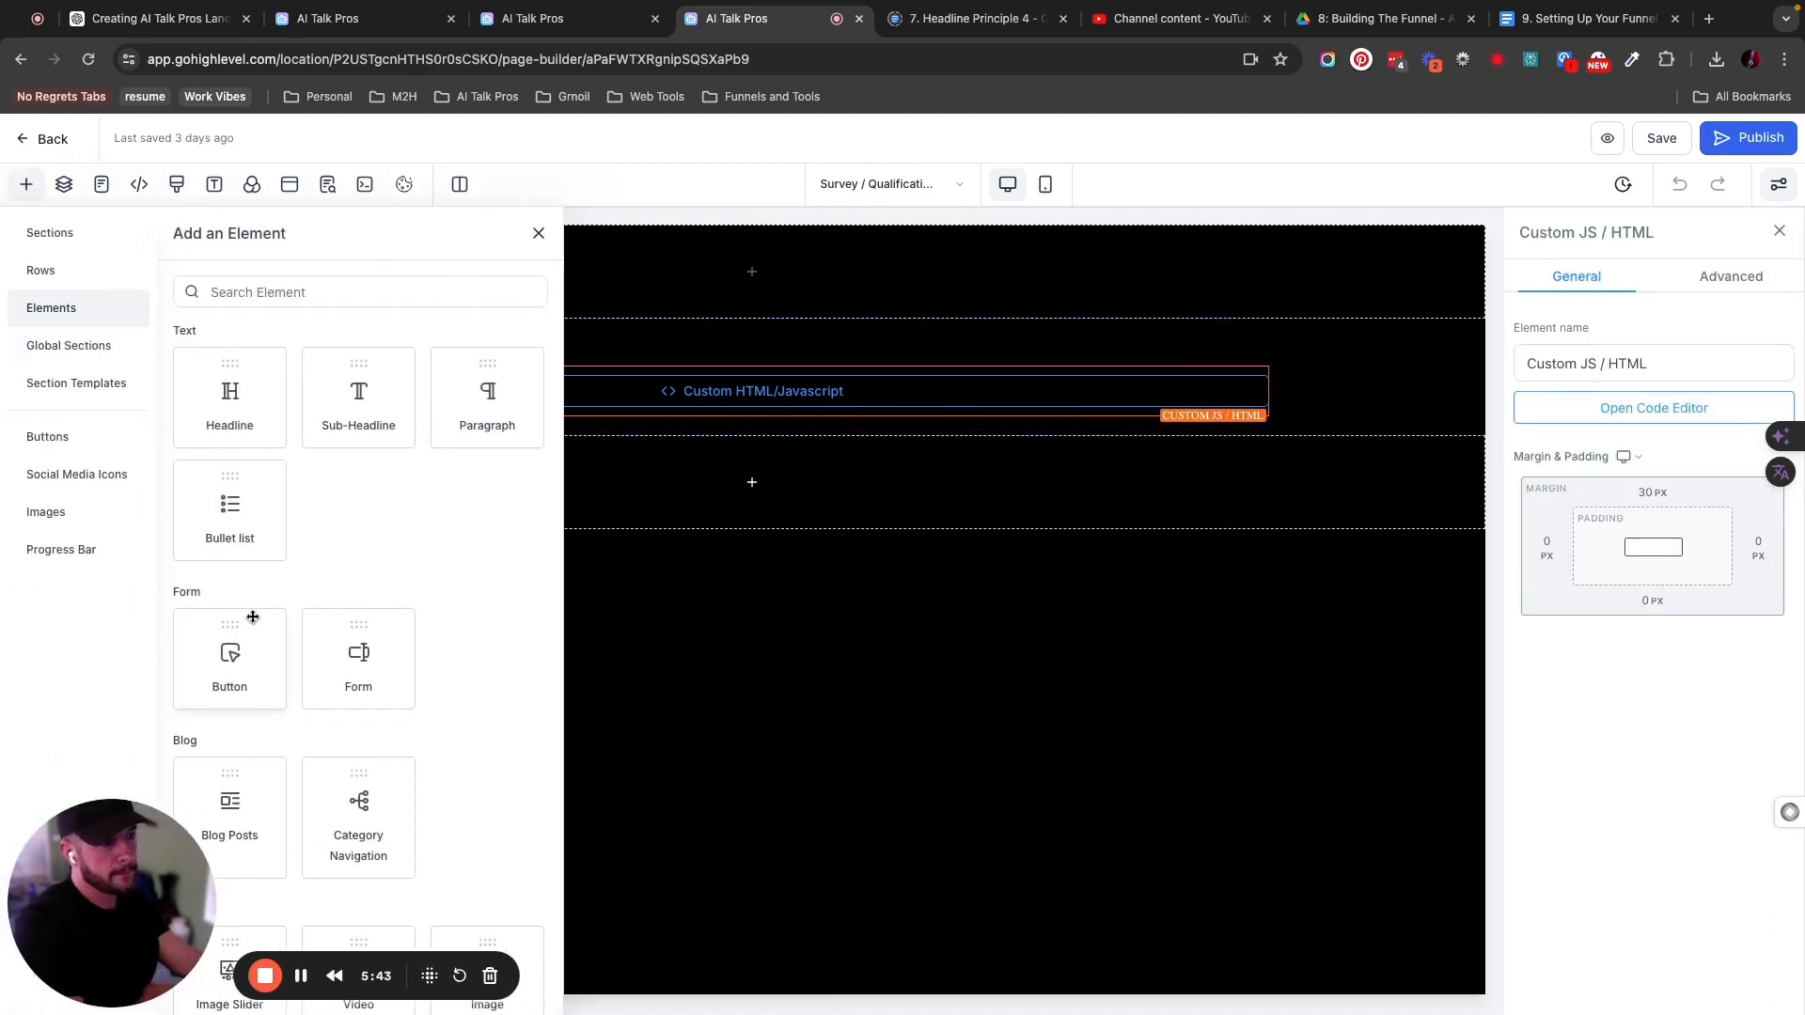
{"action": "scroll", "coordinate": [450, 635], "scroll_direction": "down", "scroll_amount": 1}
{"action": "scroll", "coordinate": [450, 629], "scroll_direction": "down", "scroll_amount": 4}
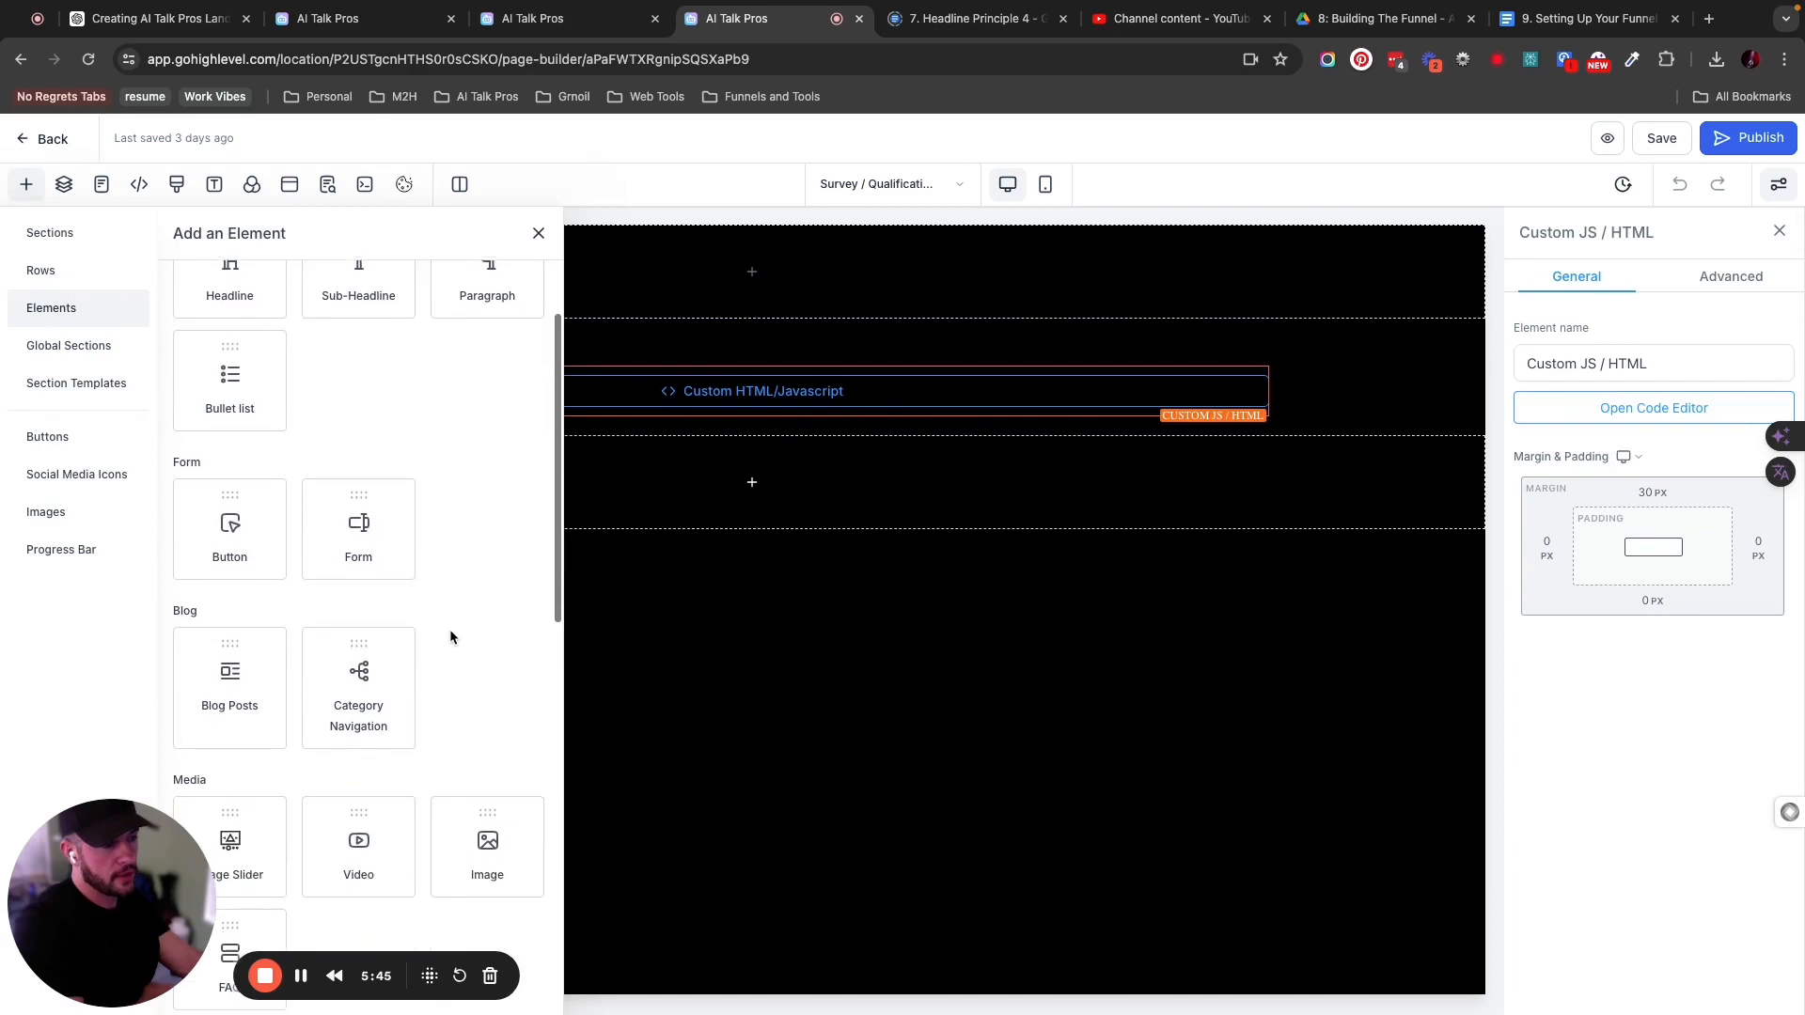
{"action": "scroll", "coordinate": [450, 624], "scroll_direction": "down", "scroll_amount": 3}
{"action": "scroll", "coordinate": [449, 624], "scroll_direction": "down", "scroll_amount": 10}
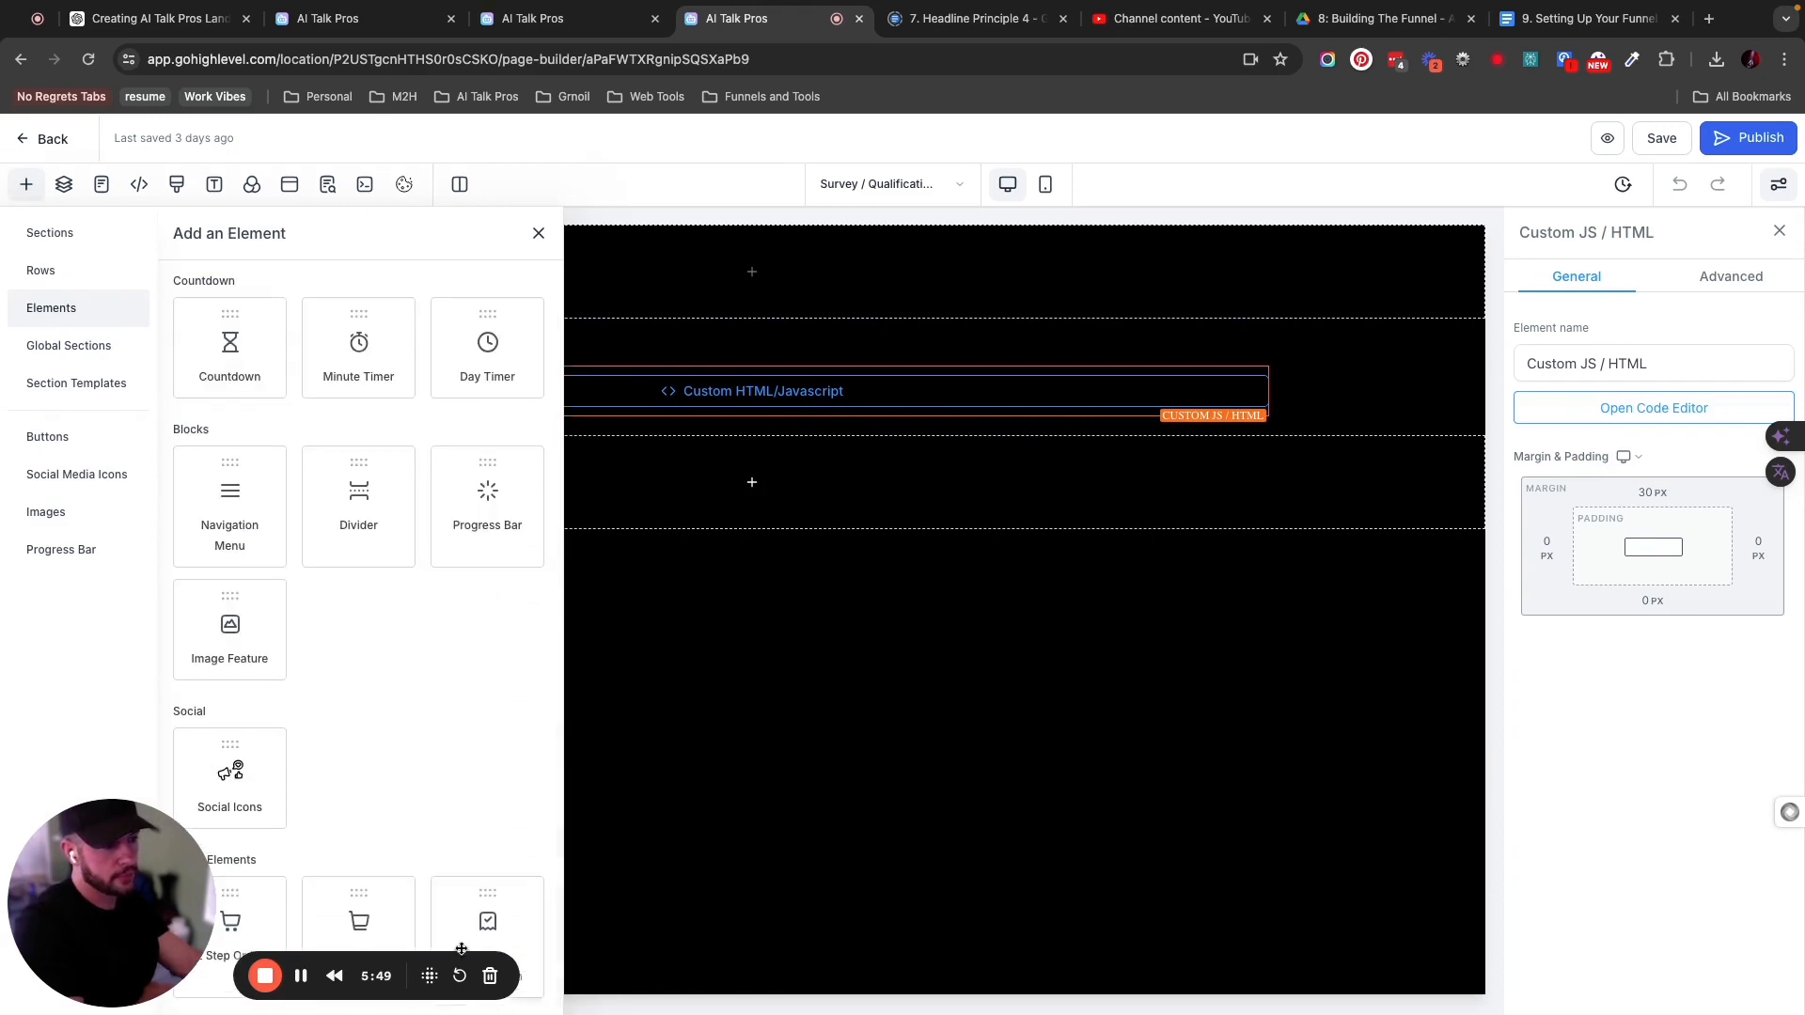
{"action": "type", "text": "sur"}
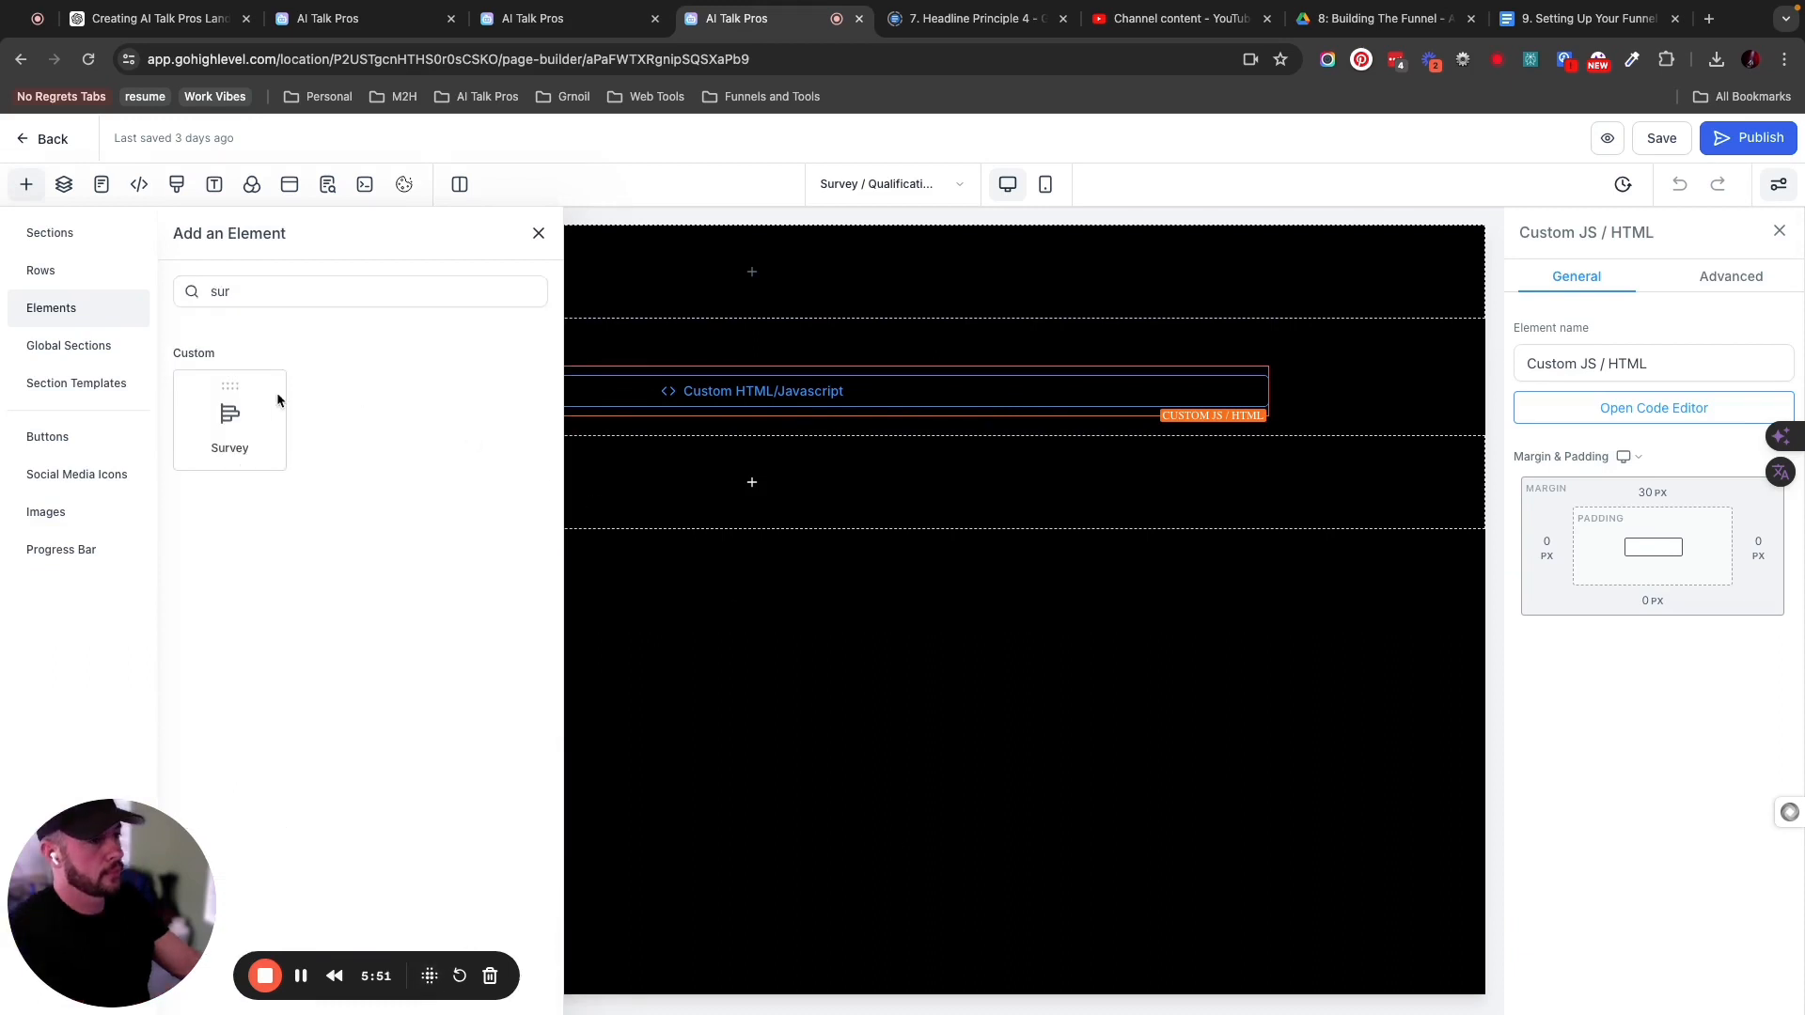
{"action": "left_click_drag", "start_coordinate": [249, 424], "coordinate": [792, 499]}
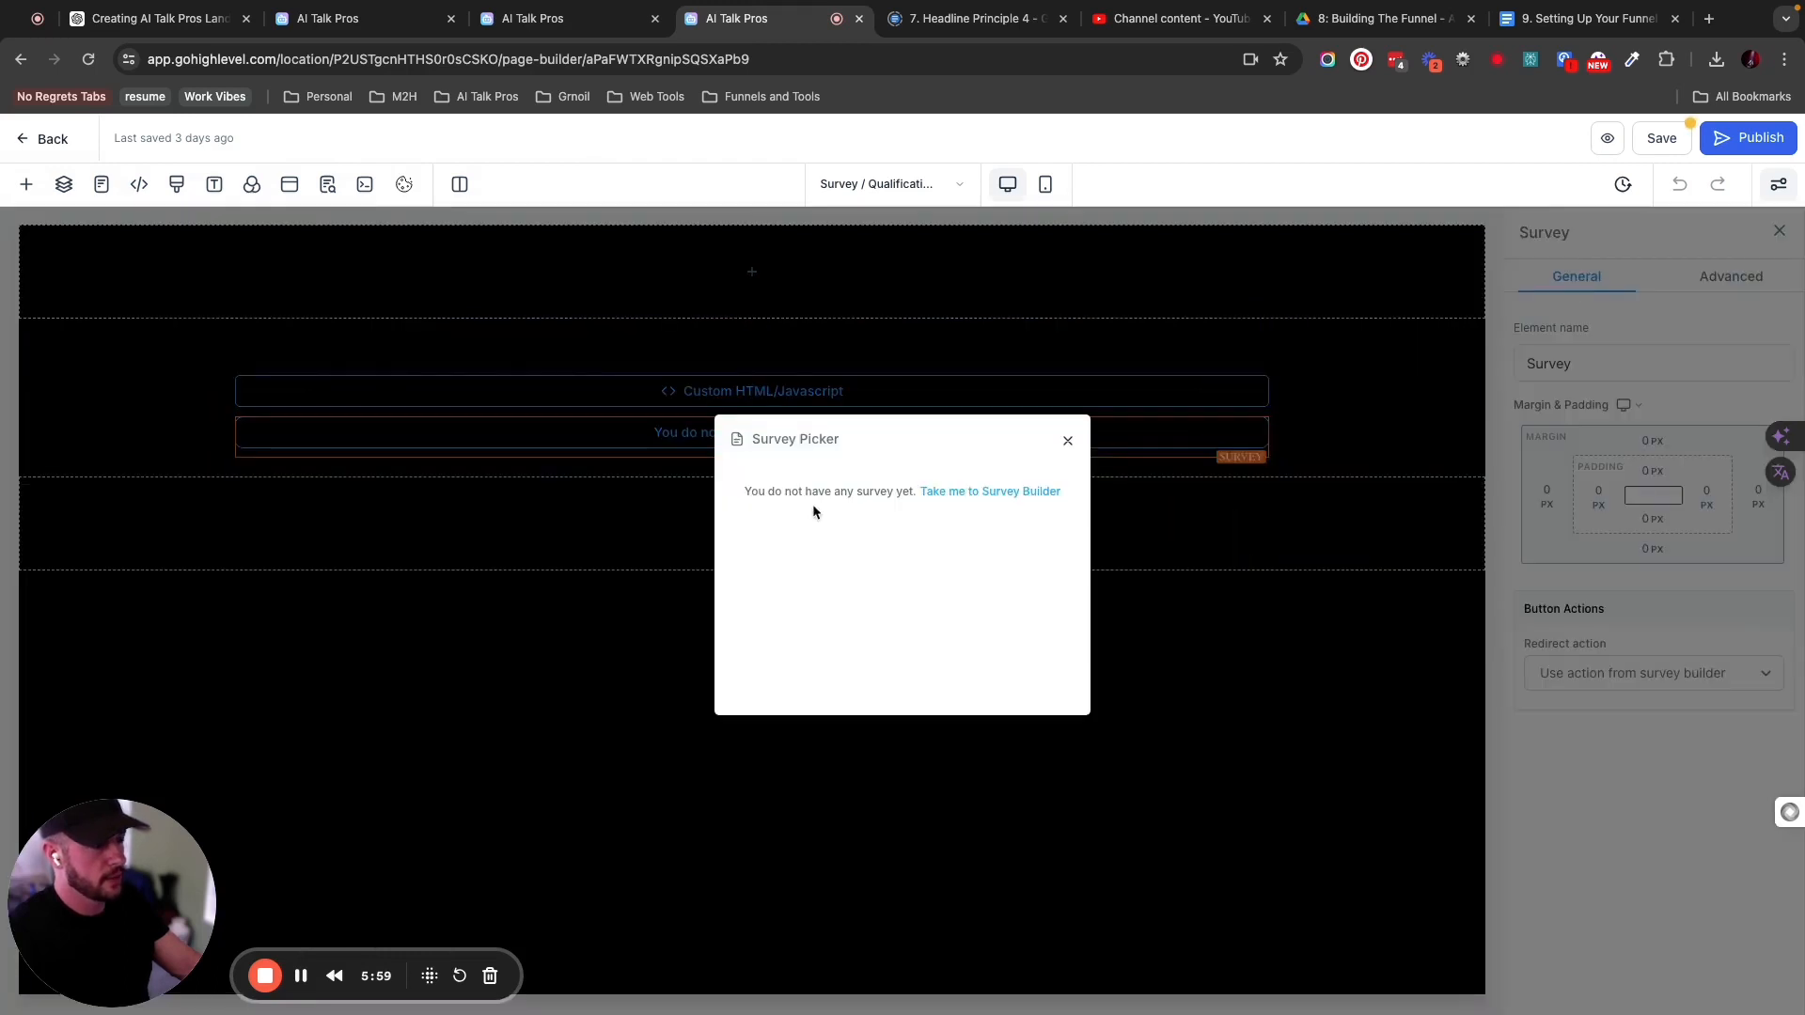
Create a new survey in the survey builder and add a Phone field to Slide 1.
{"action": "left_click", "coordinate": [988, 500]}
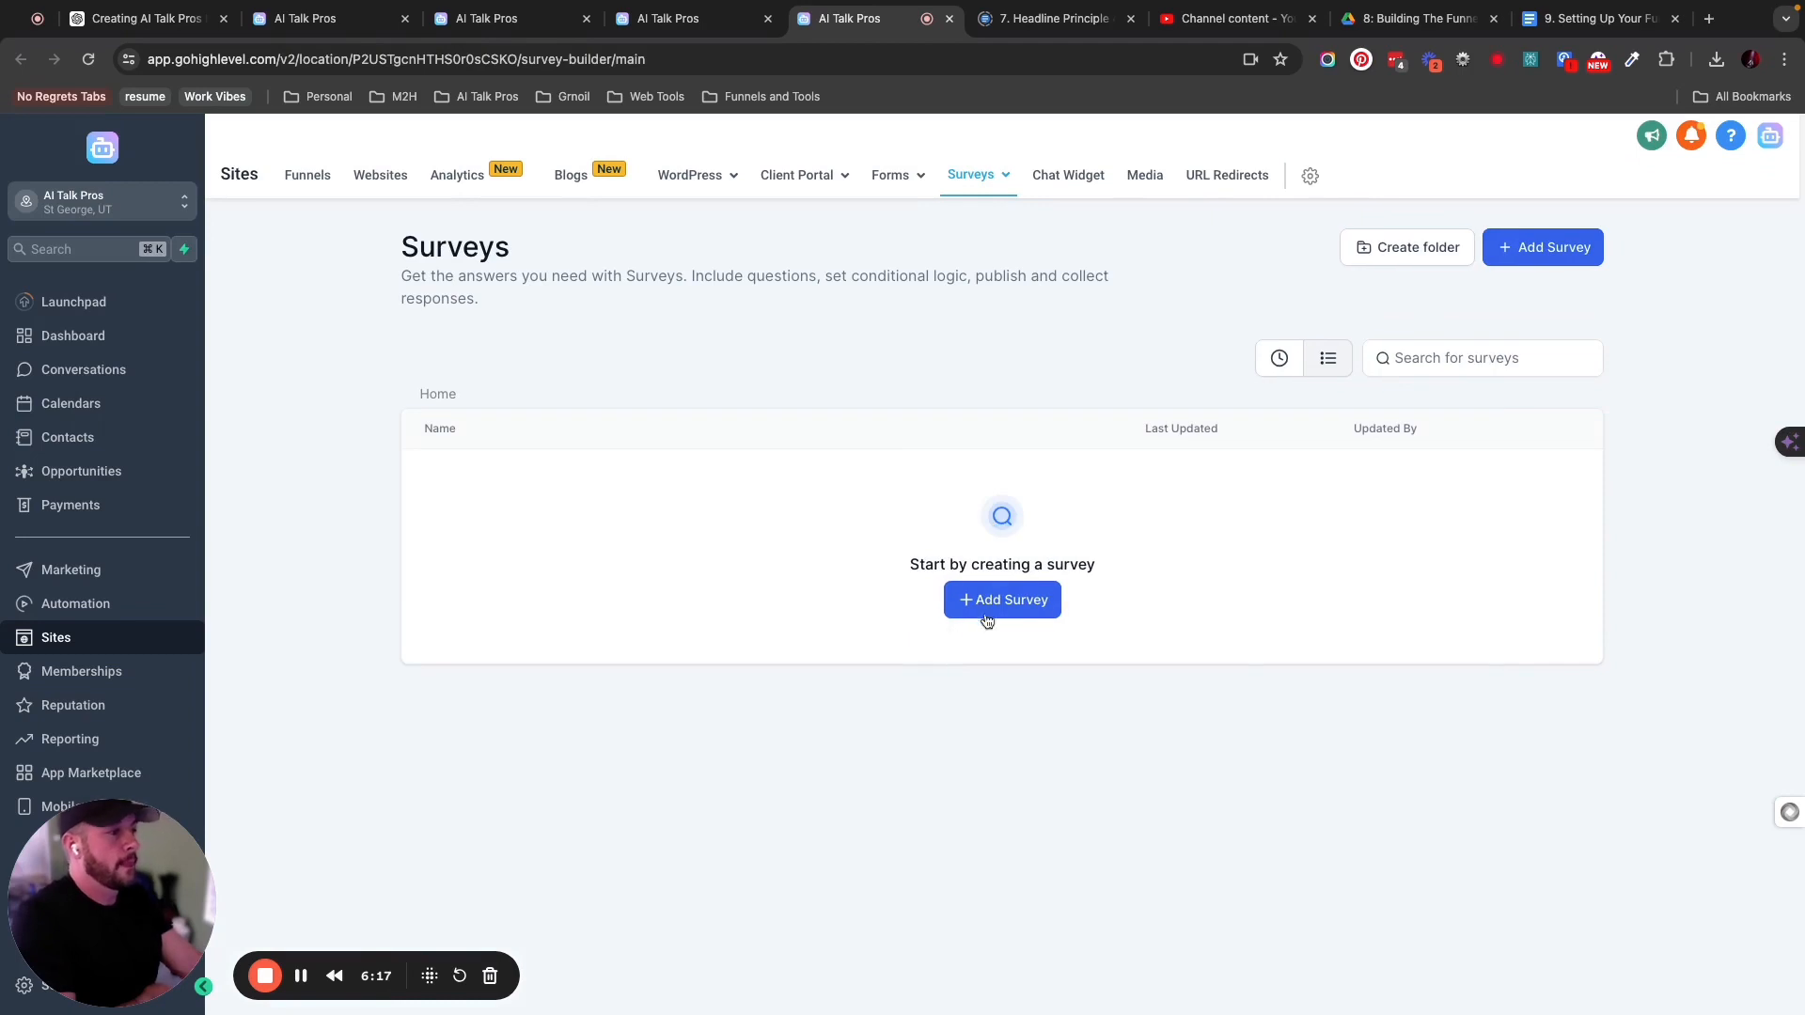
{"action": "left_click", "coordinate": [1012, 608]}
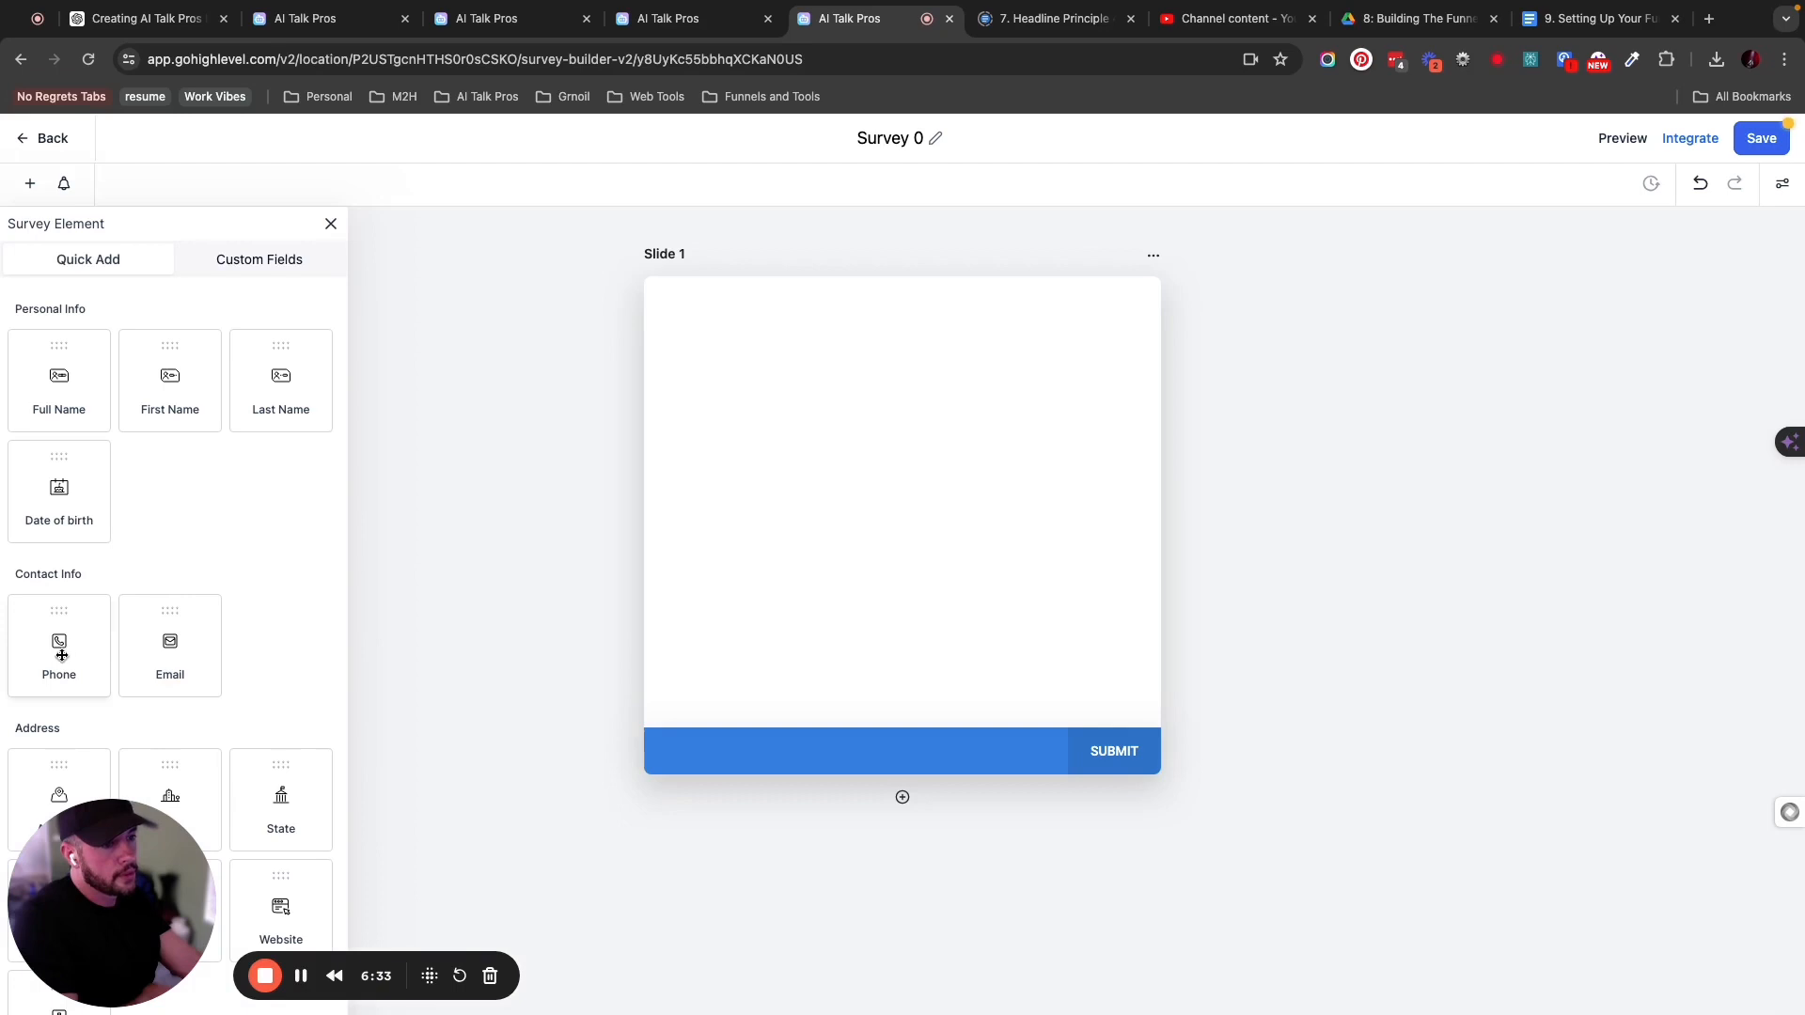
{"action": "left_click_drag", "start_coordinate": [61, 656], "coordinate": [814, 471]}
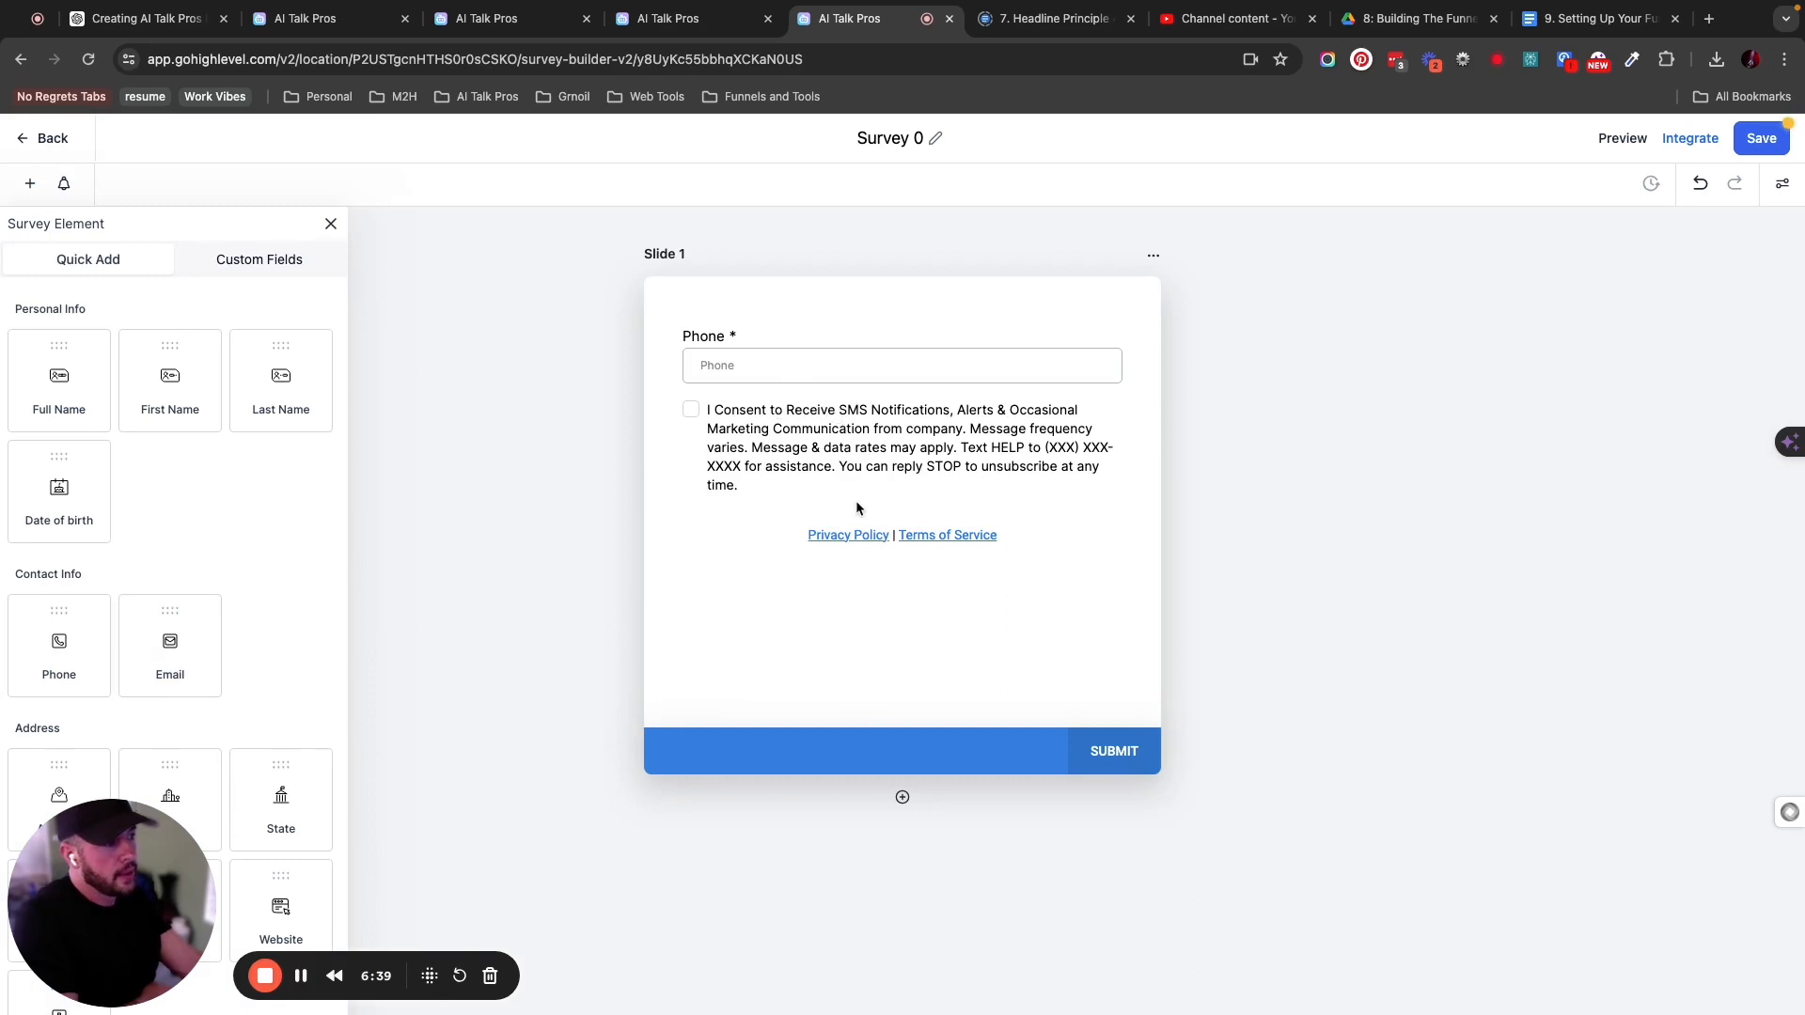
Delete the SMS consent checkbox and the Privacy Policy and Terms of Service links below the Phone field.
{"action": "left_click", "coordinate": [755, 489]}
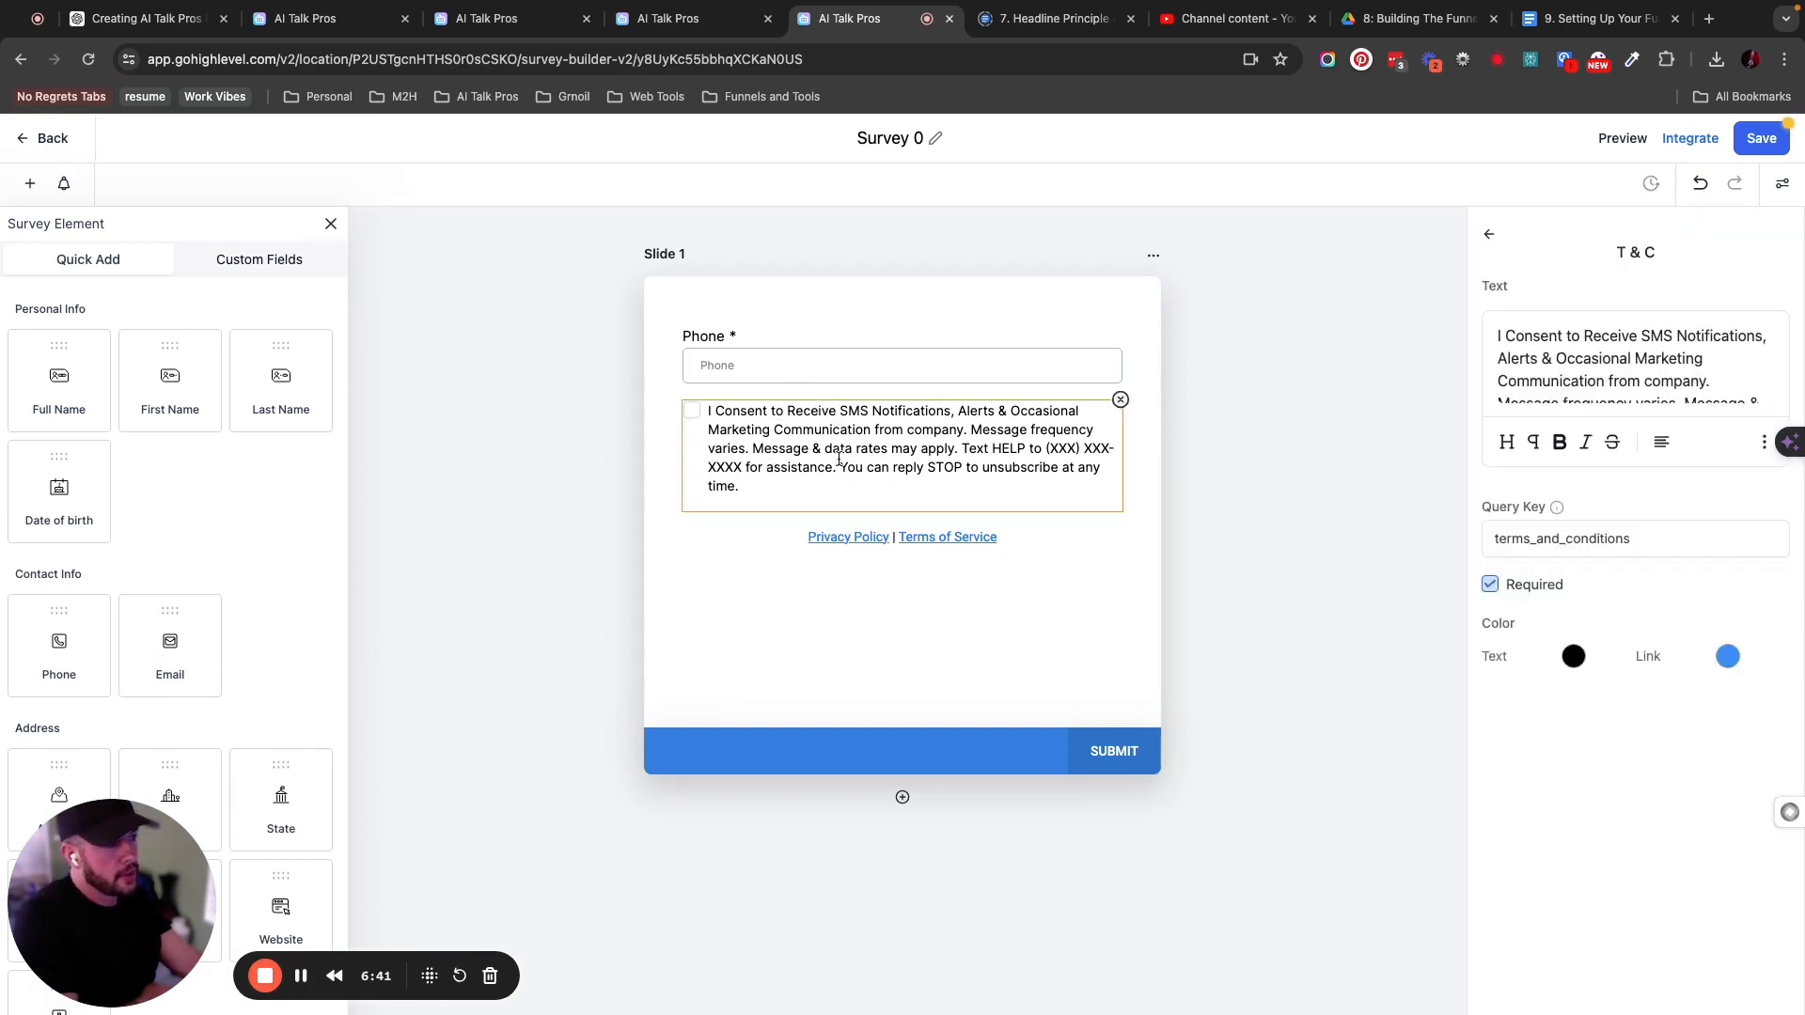
{"action": "left_click", "coordinate": [1120, 402]}
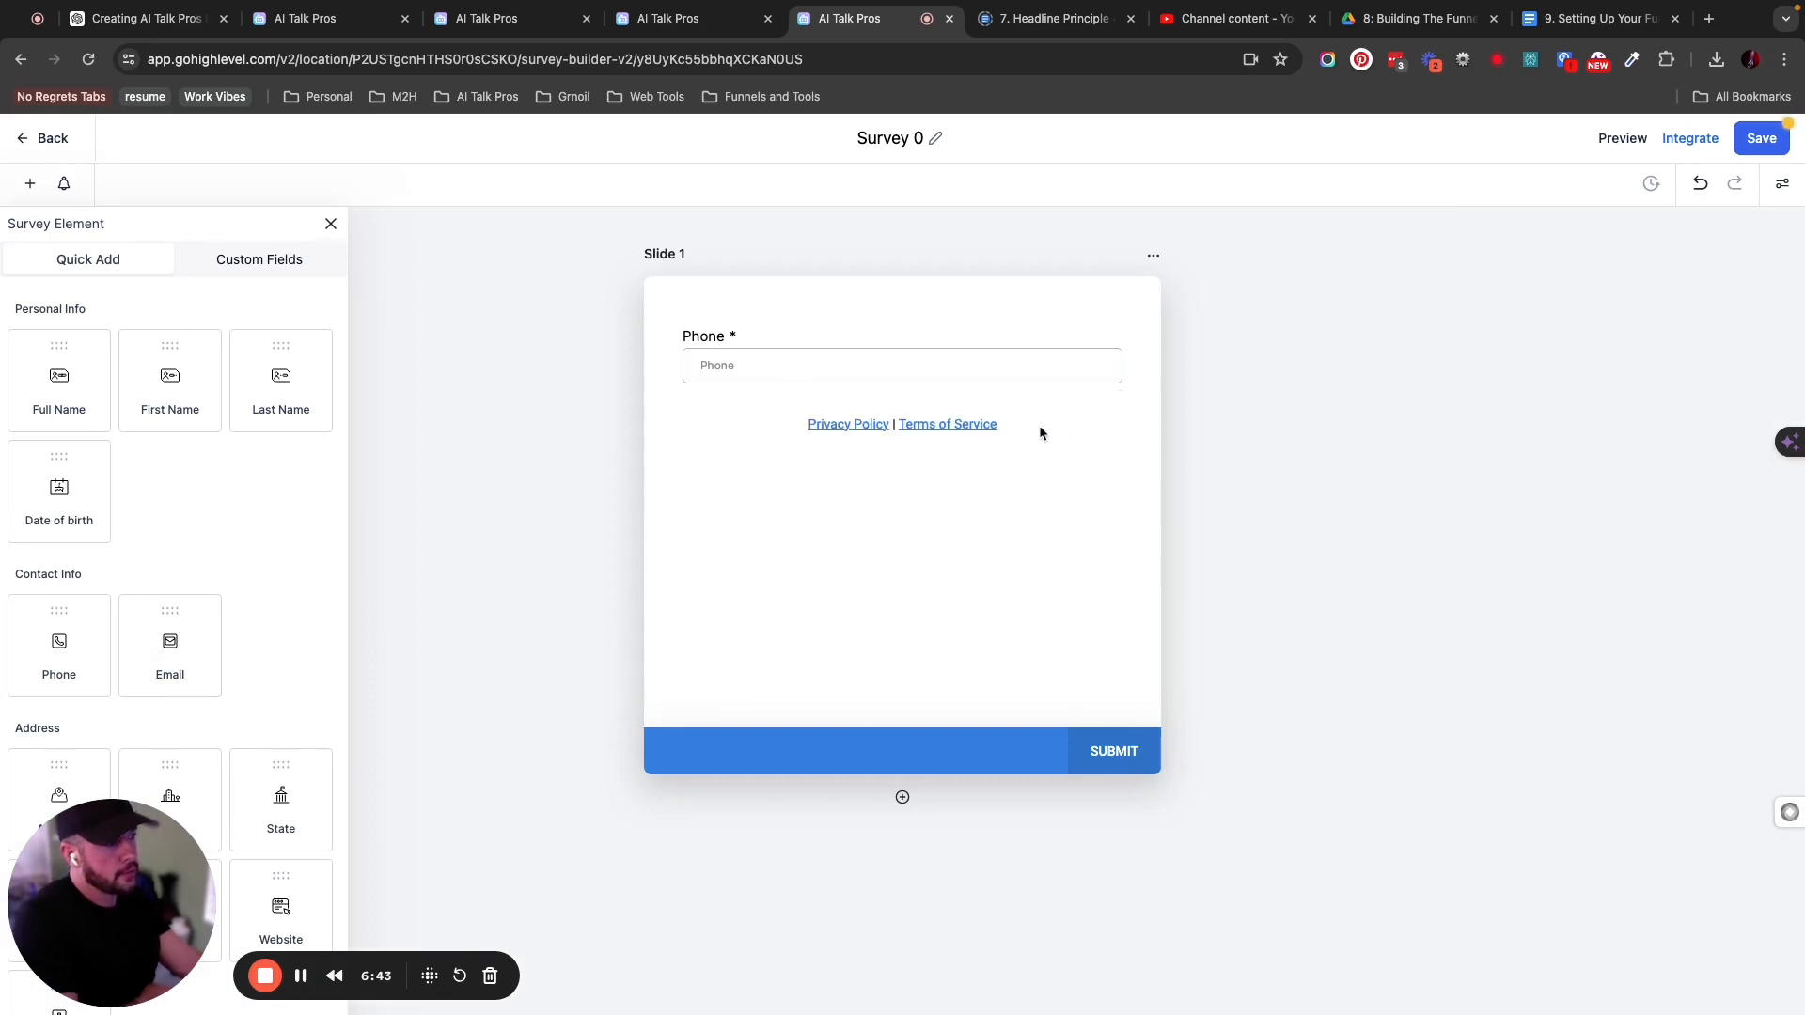
{"action": "left_click", "coordinate": [979, 426]}
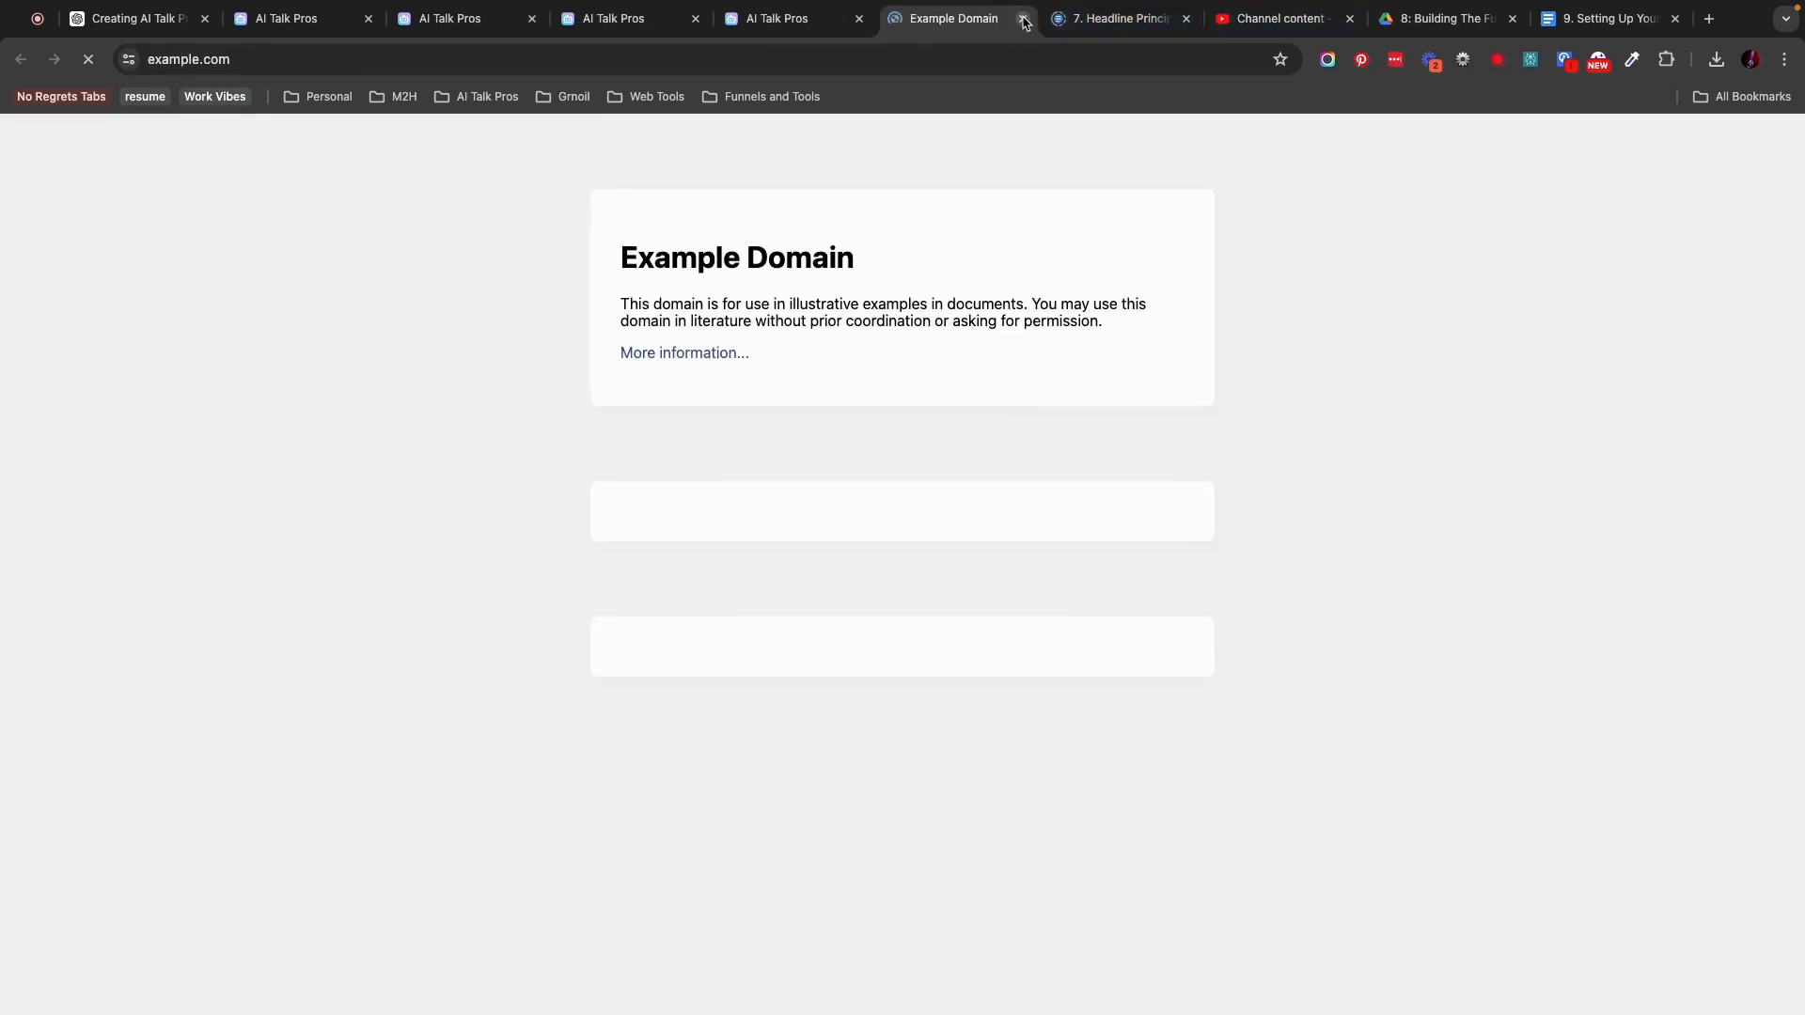
{"action": "left_click", "coordinate": [1023, 18]}
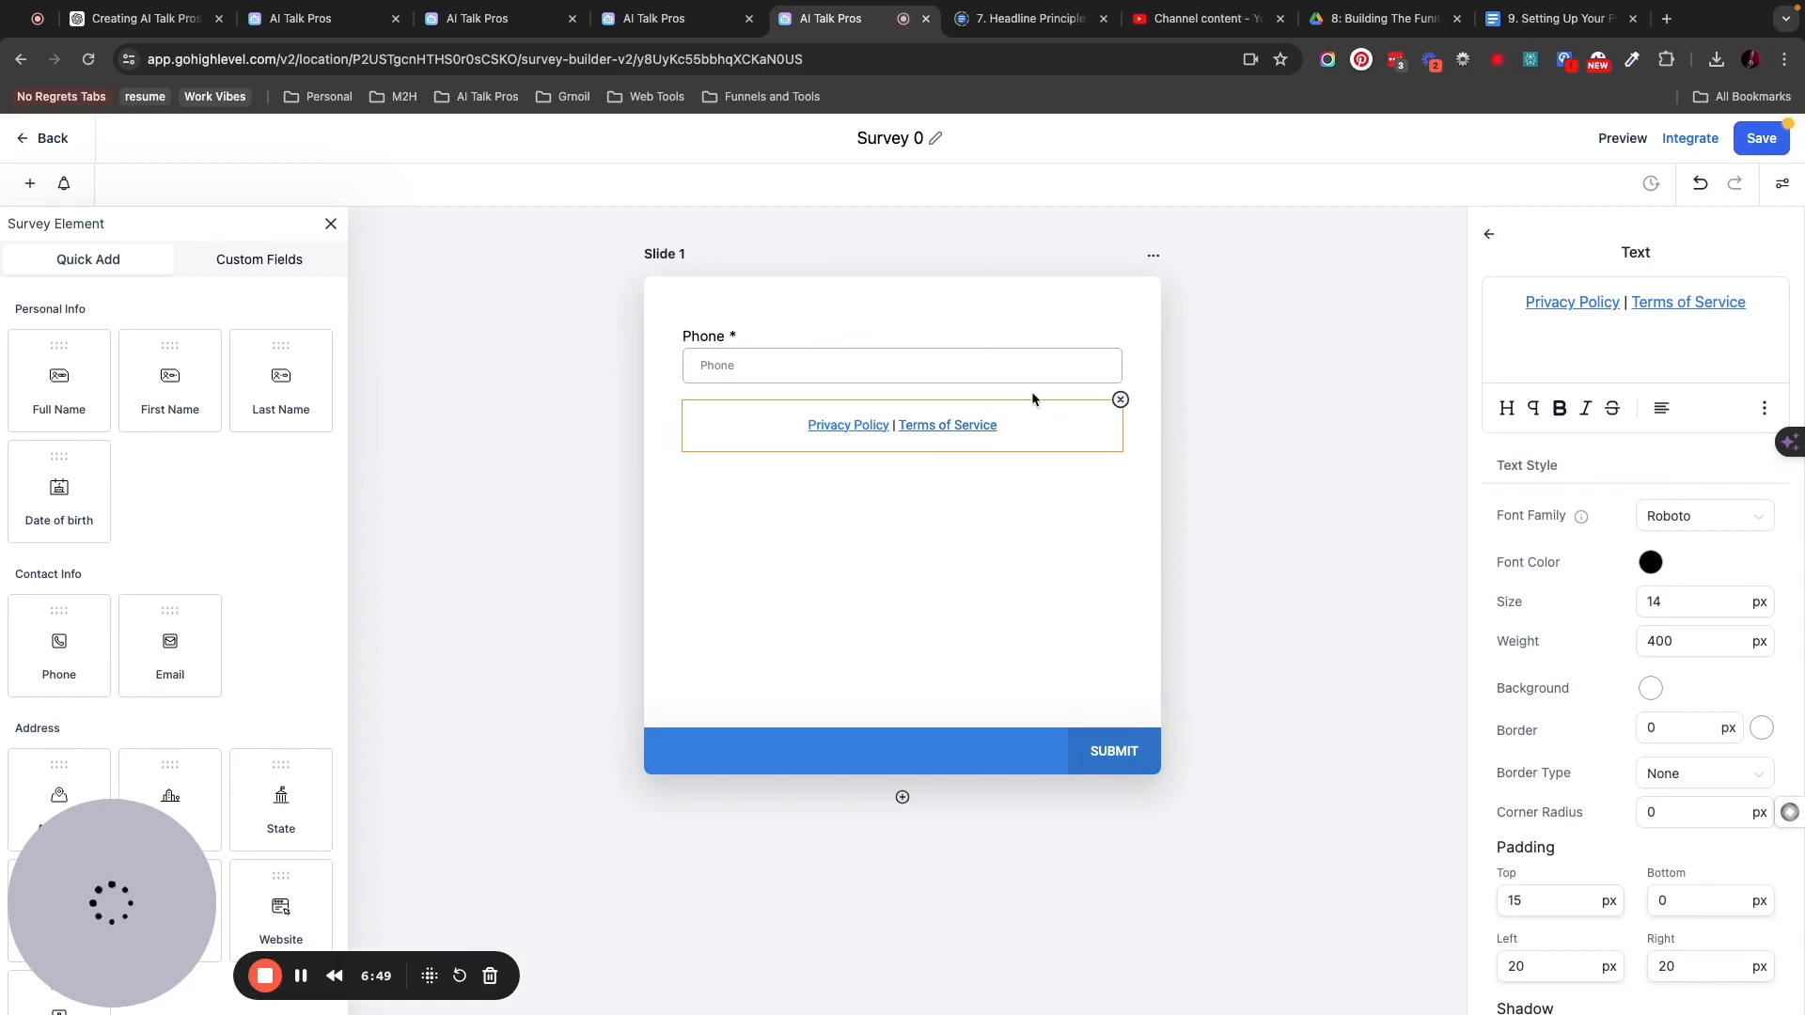
{"action": "left_click", "coordinate": [1120, 400]}
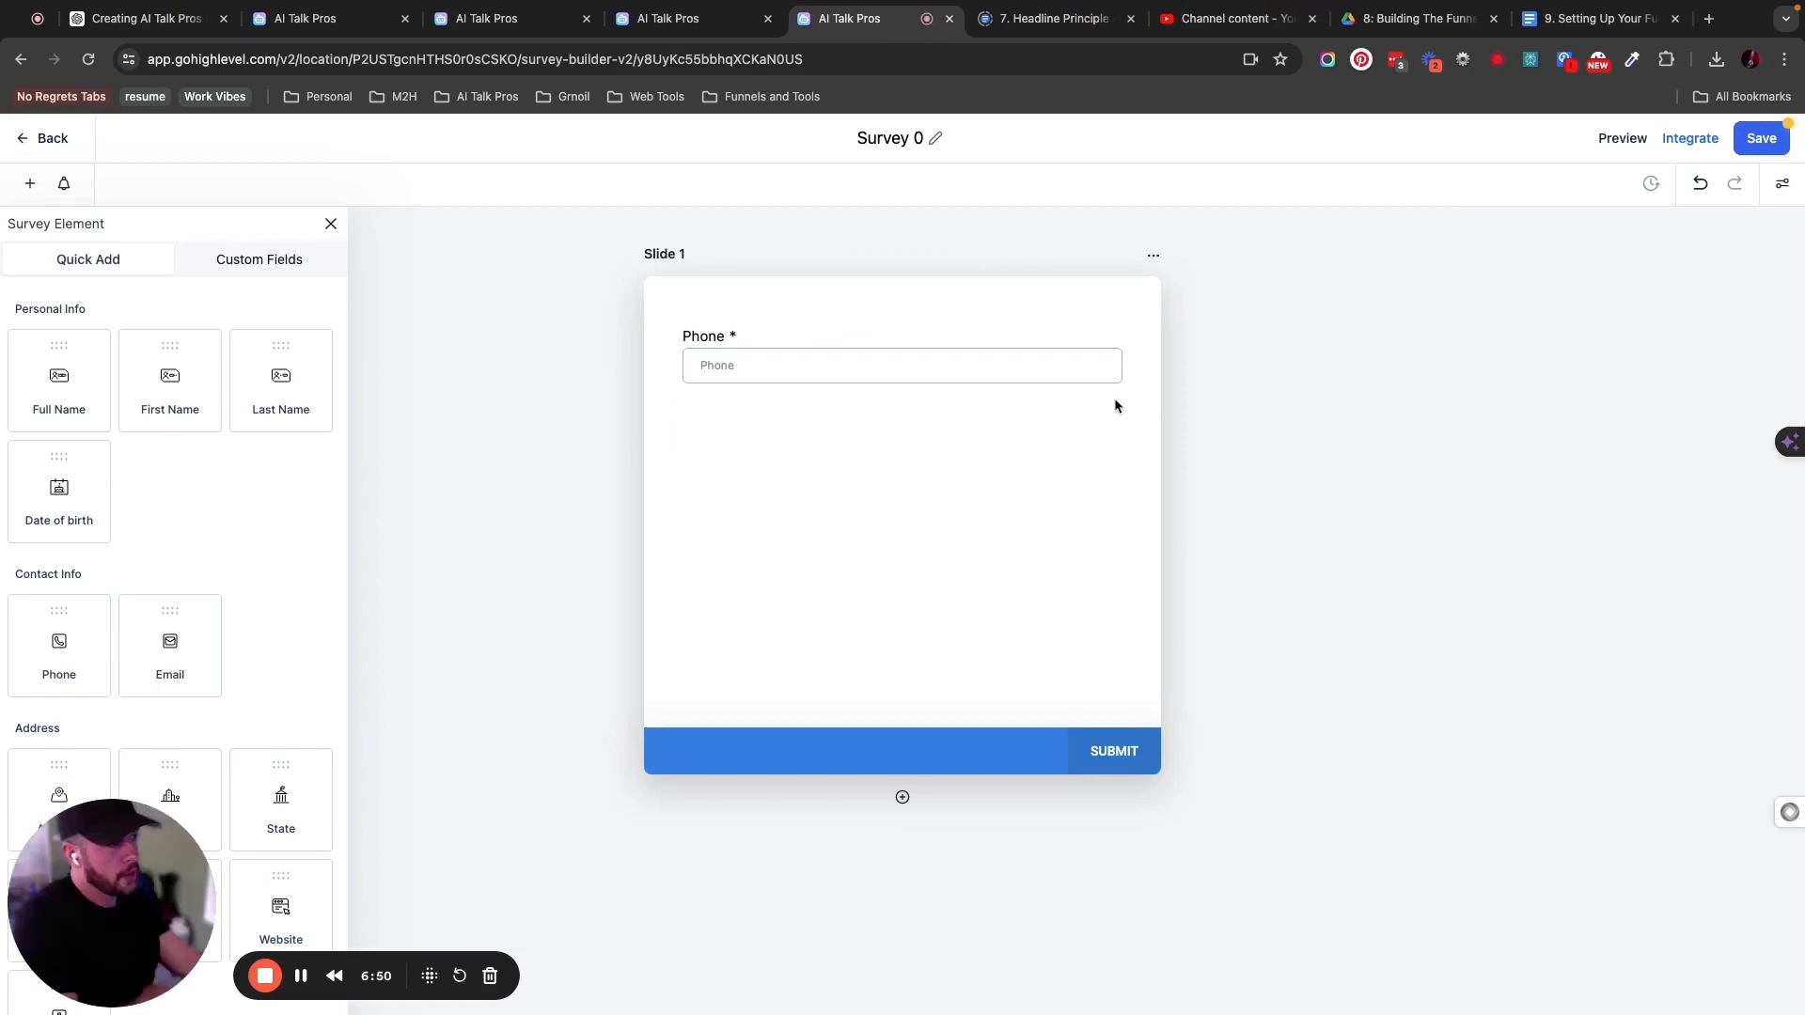
Make the Phone field on Slide 1 optional and mark it as hidden, leaving its field description blank.
{"action": "left_click", "coordinate": [1014, 352]}
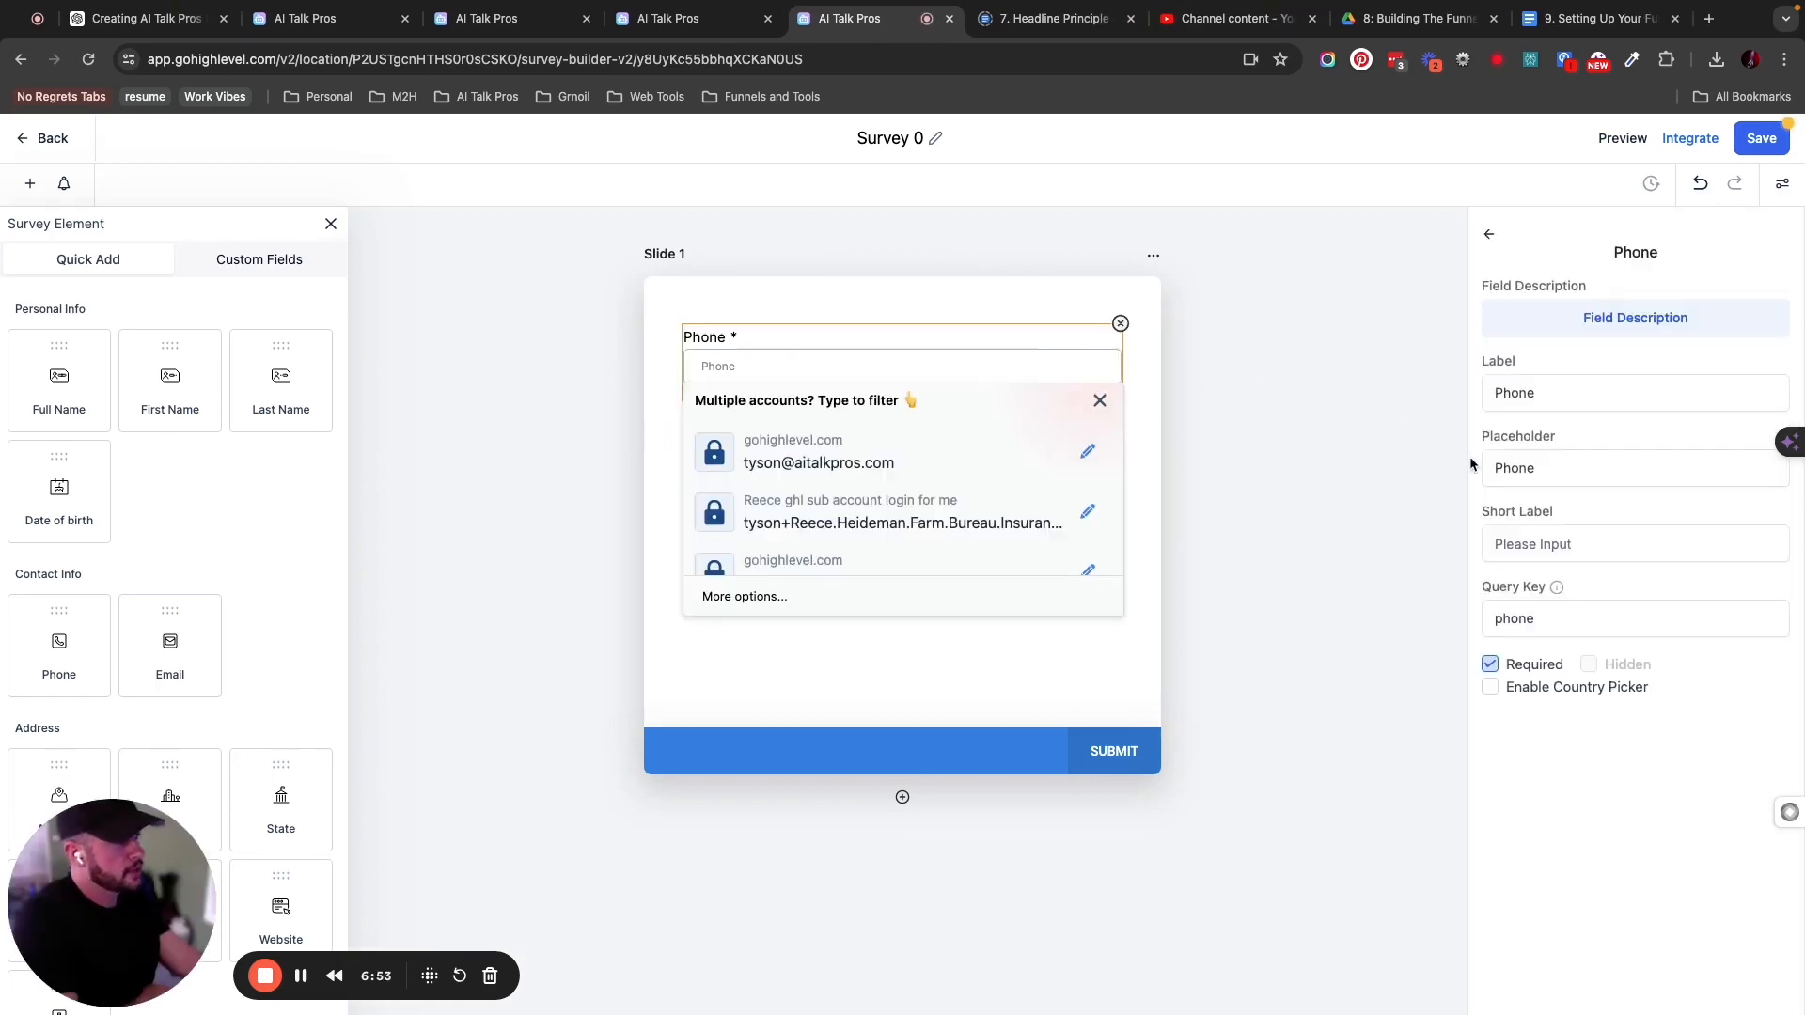
{"action": "left_click", "coordinate": [1491, 665]}
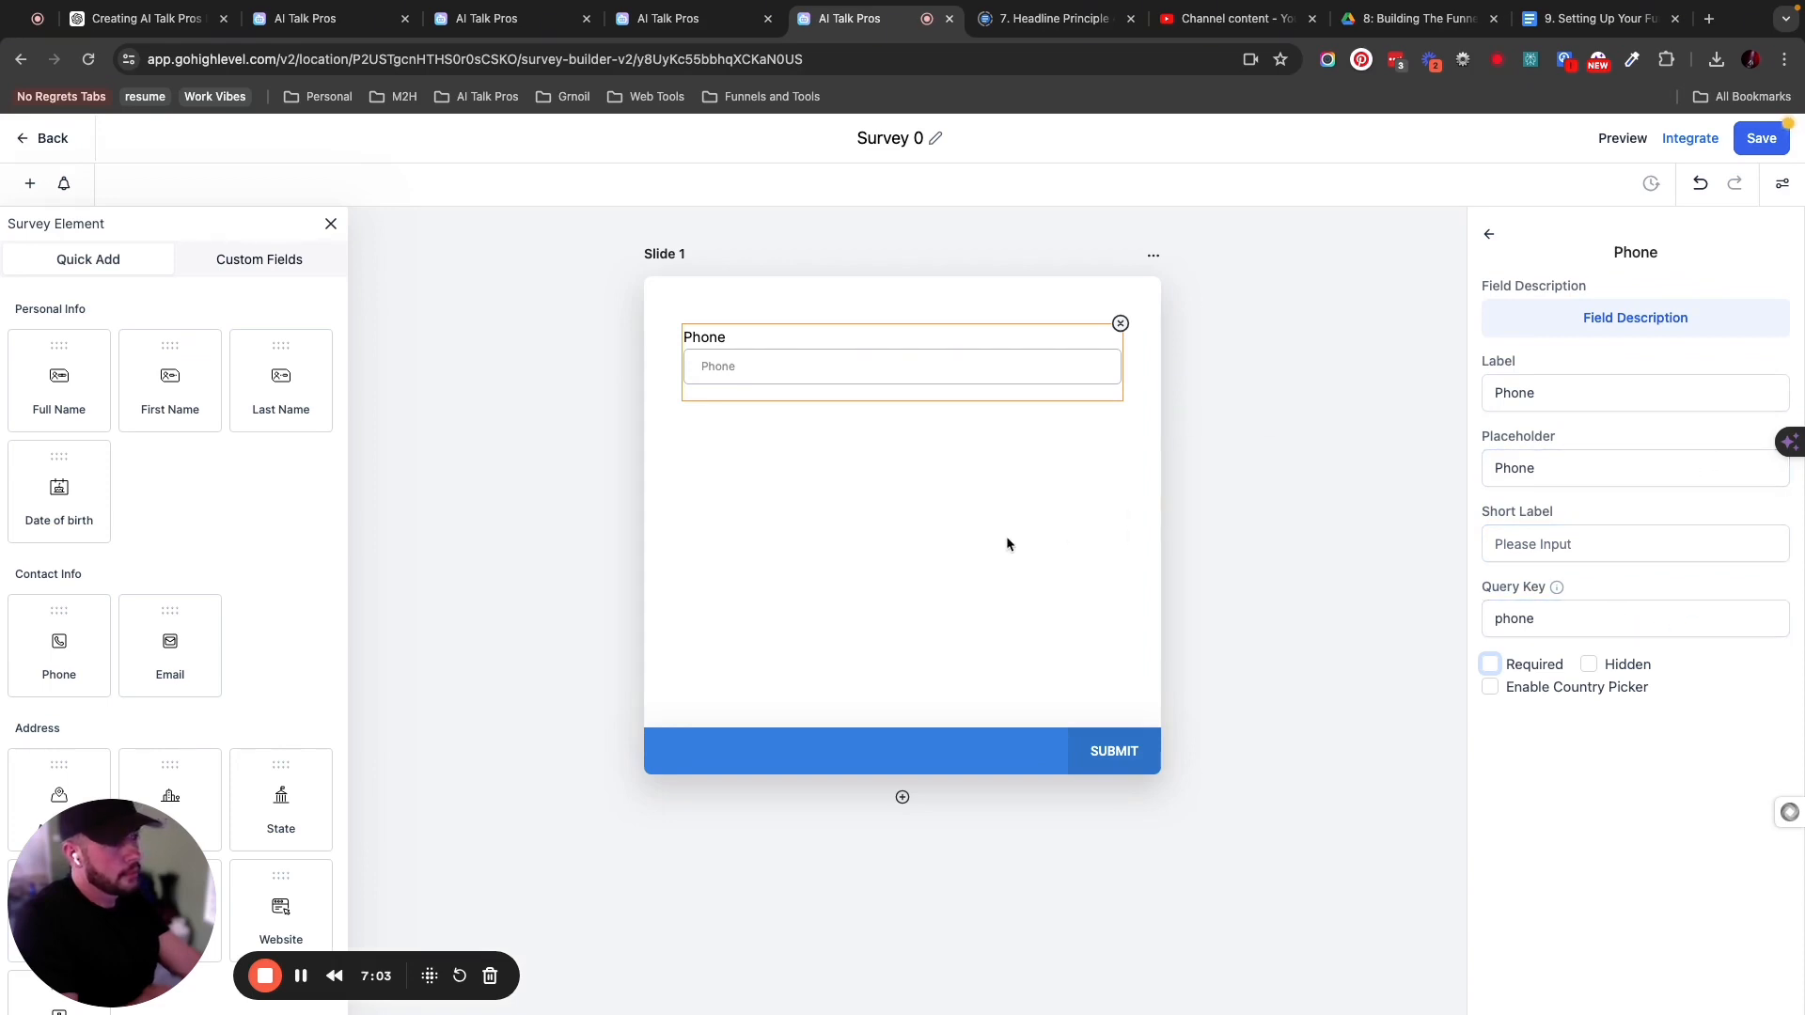
{"action": "left_click", "coordinate": [1625, 321]}
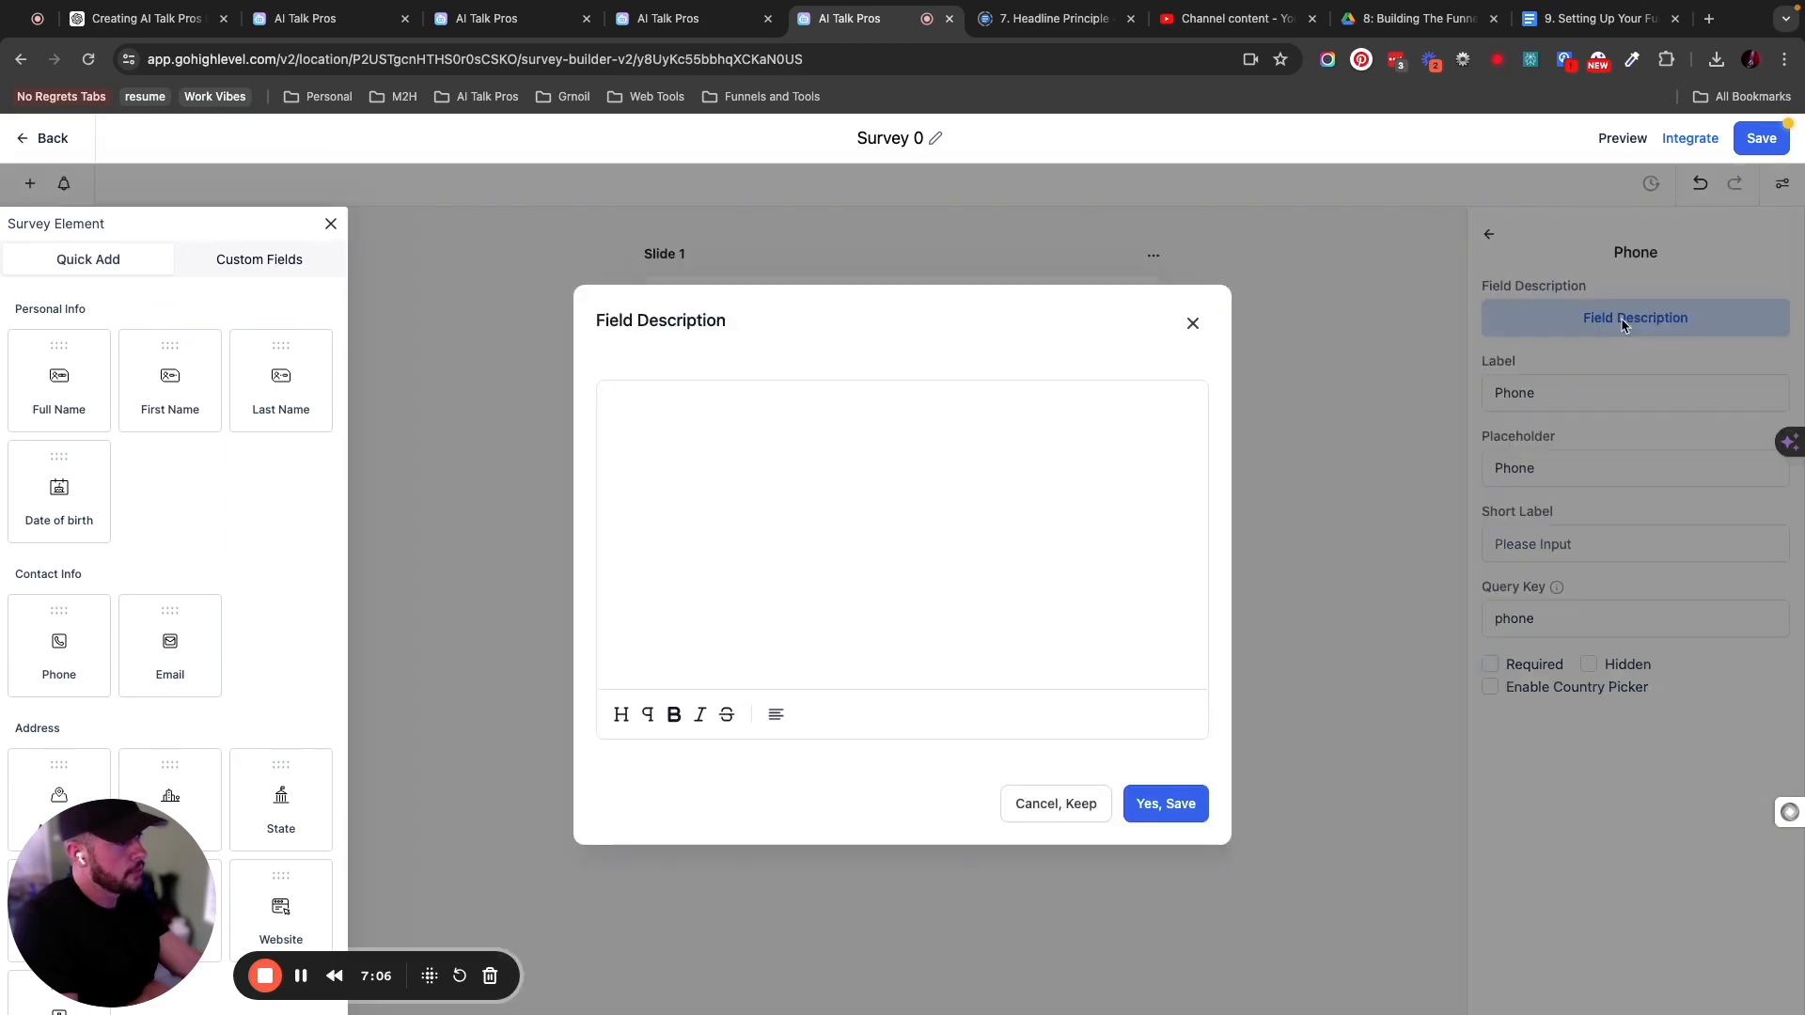
{"action": "left_click", "coordinate": [1193, 323]}
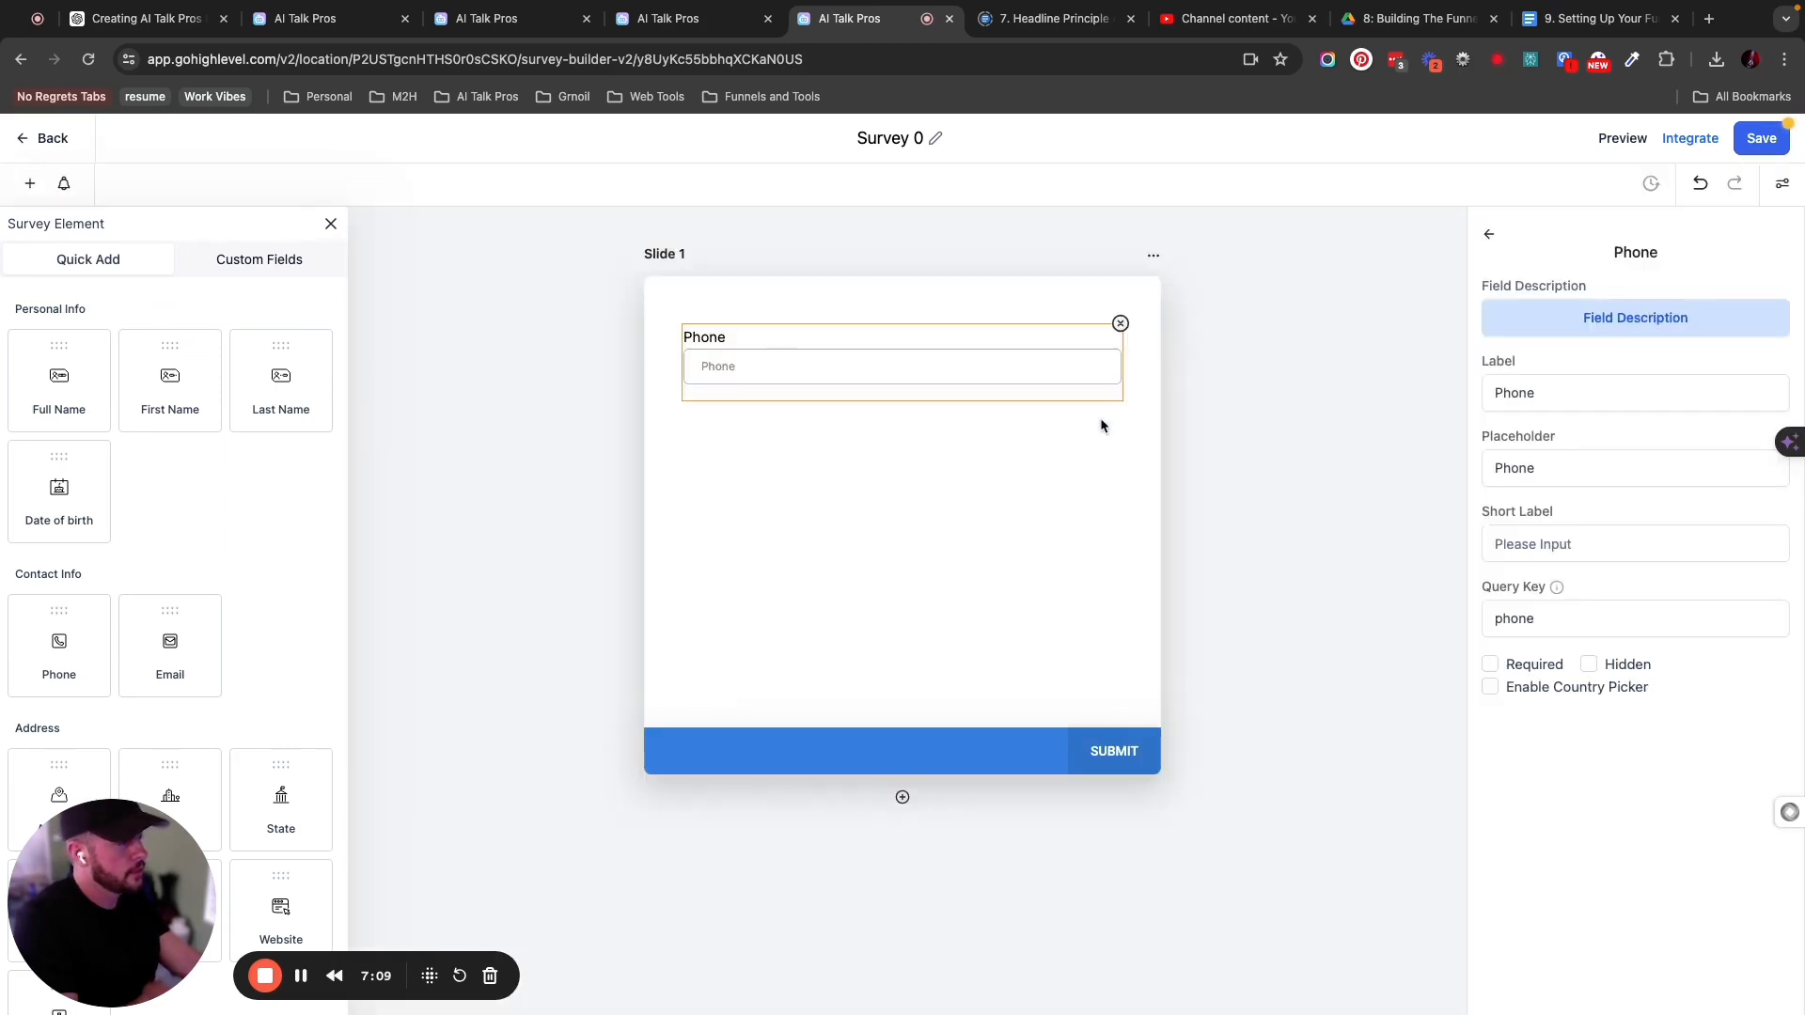
{"action": "left_click", "coordinate": [429, 976]}
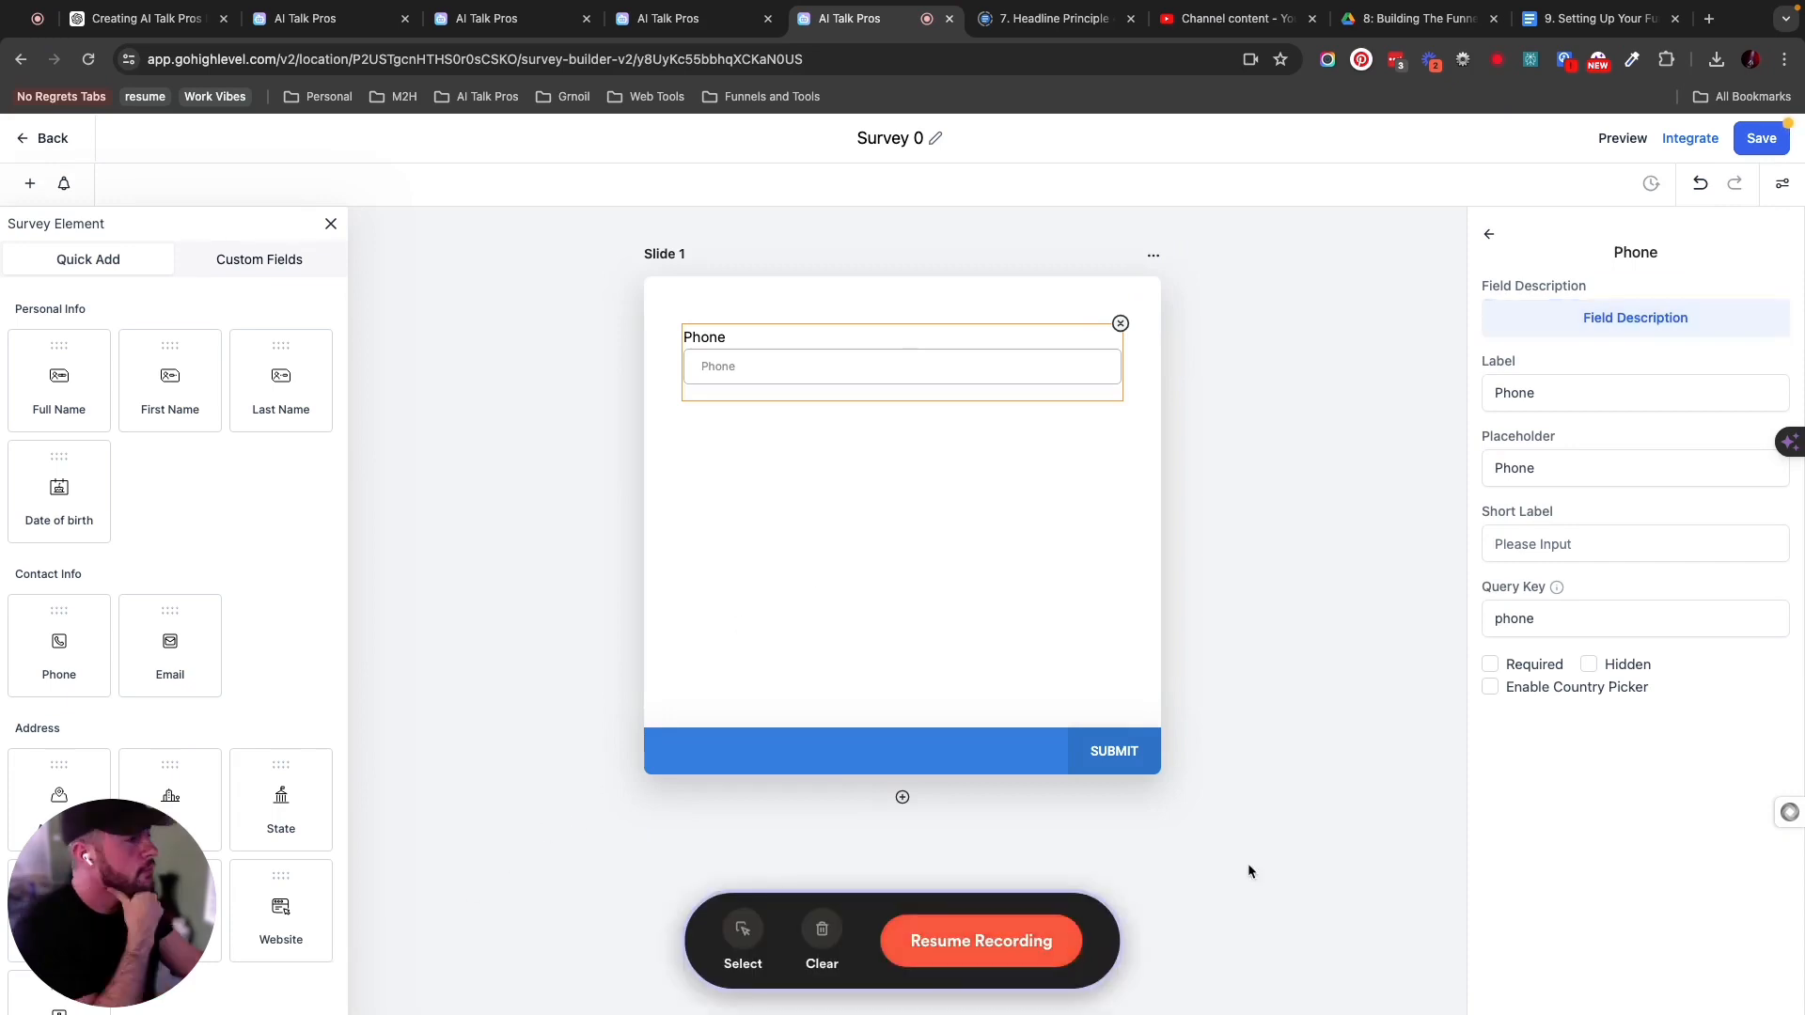
{"action": "left_click", "coordinate": [1047, 946]}
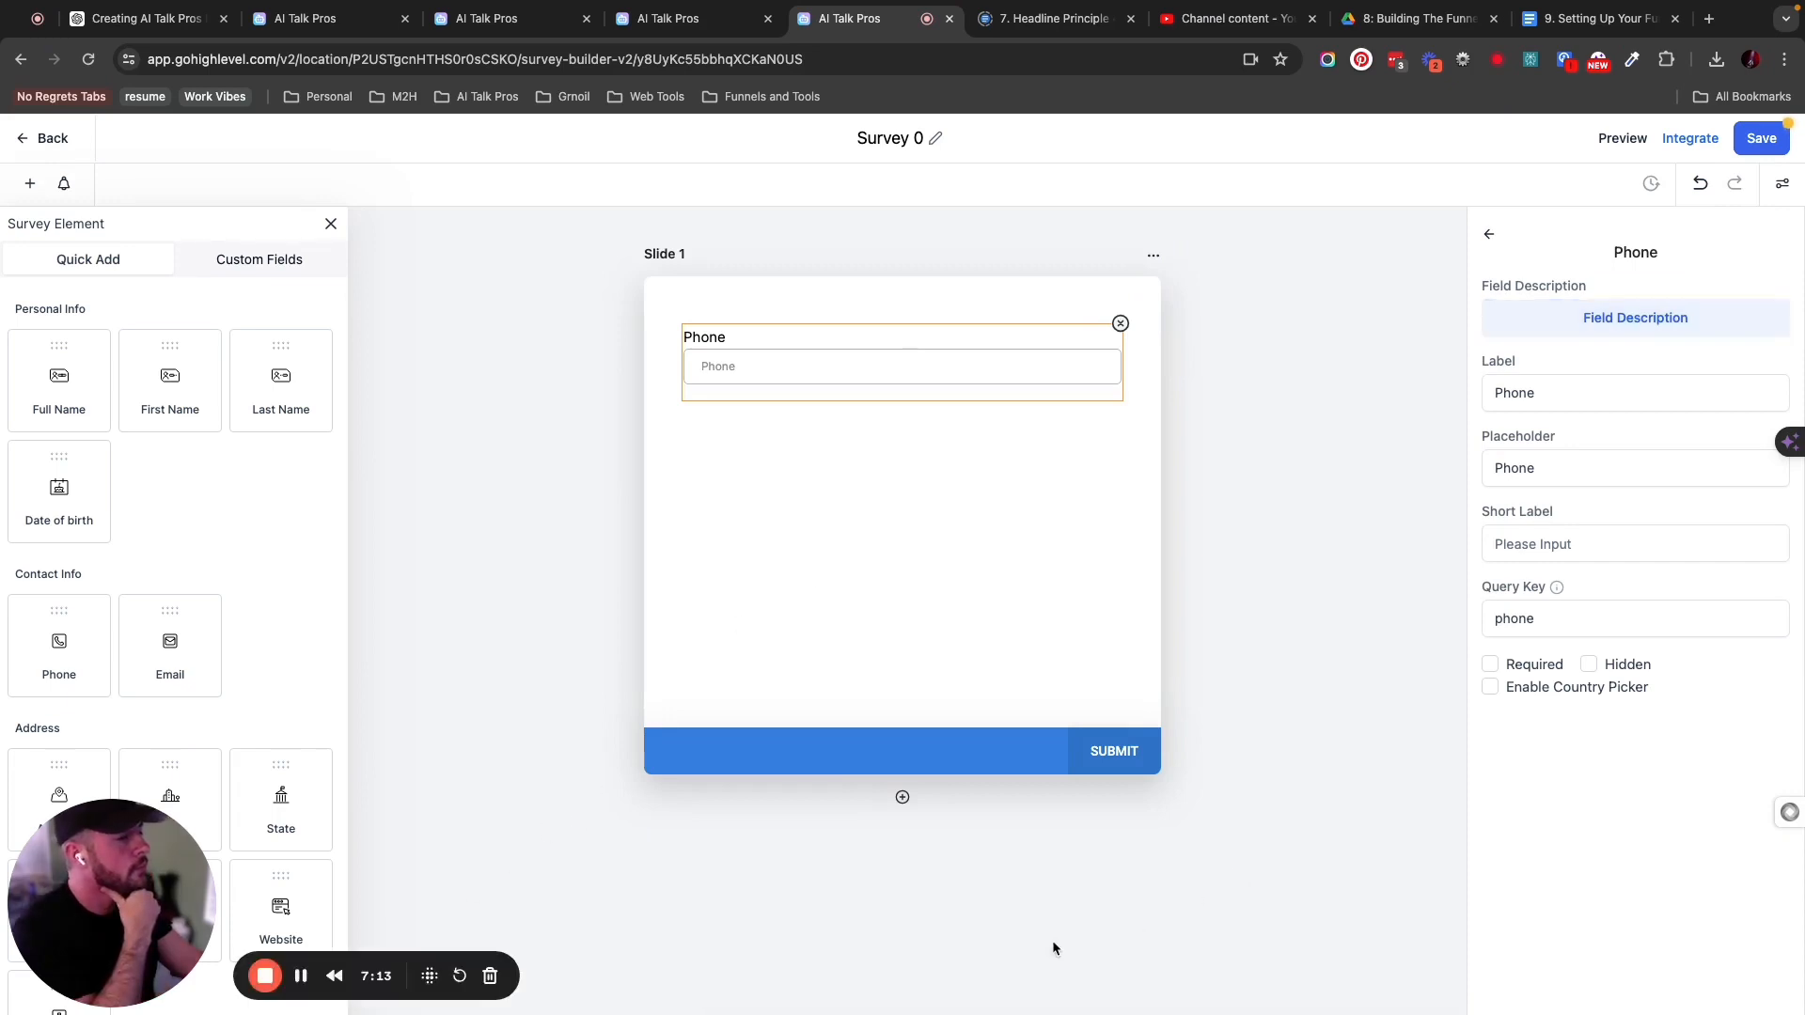
{"action": "left_click", "coordinate": [1589, 666]}
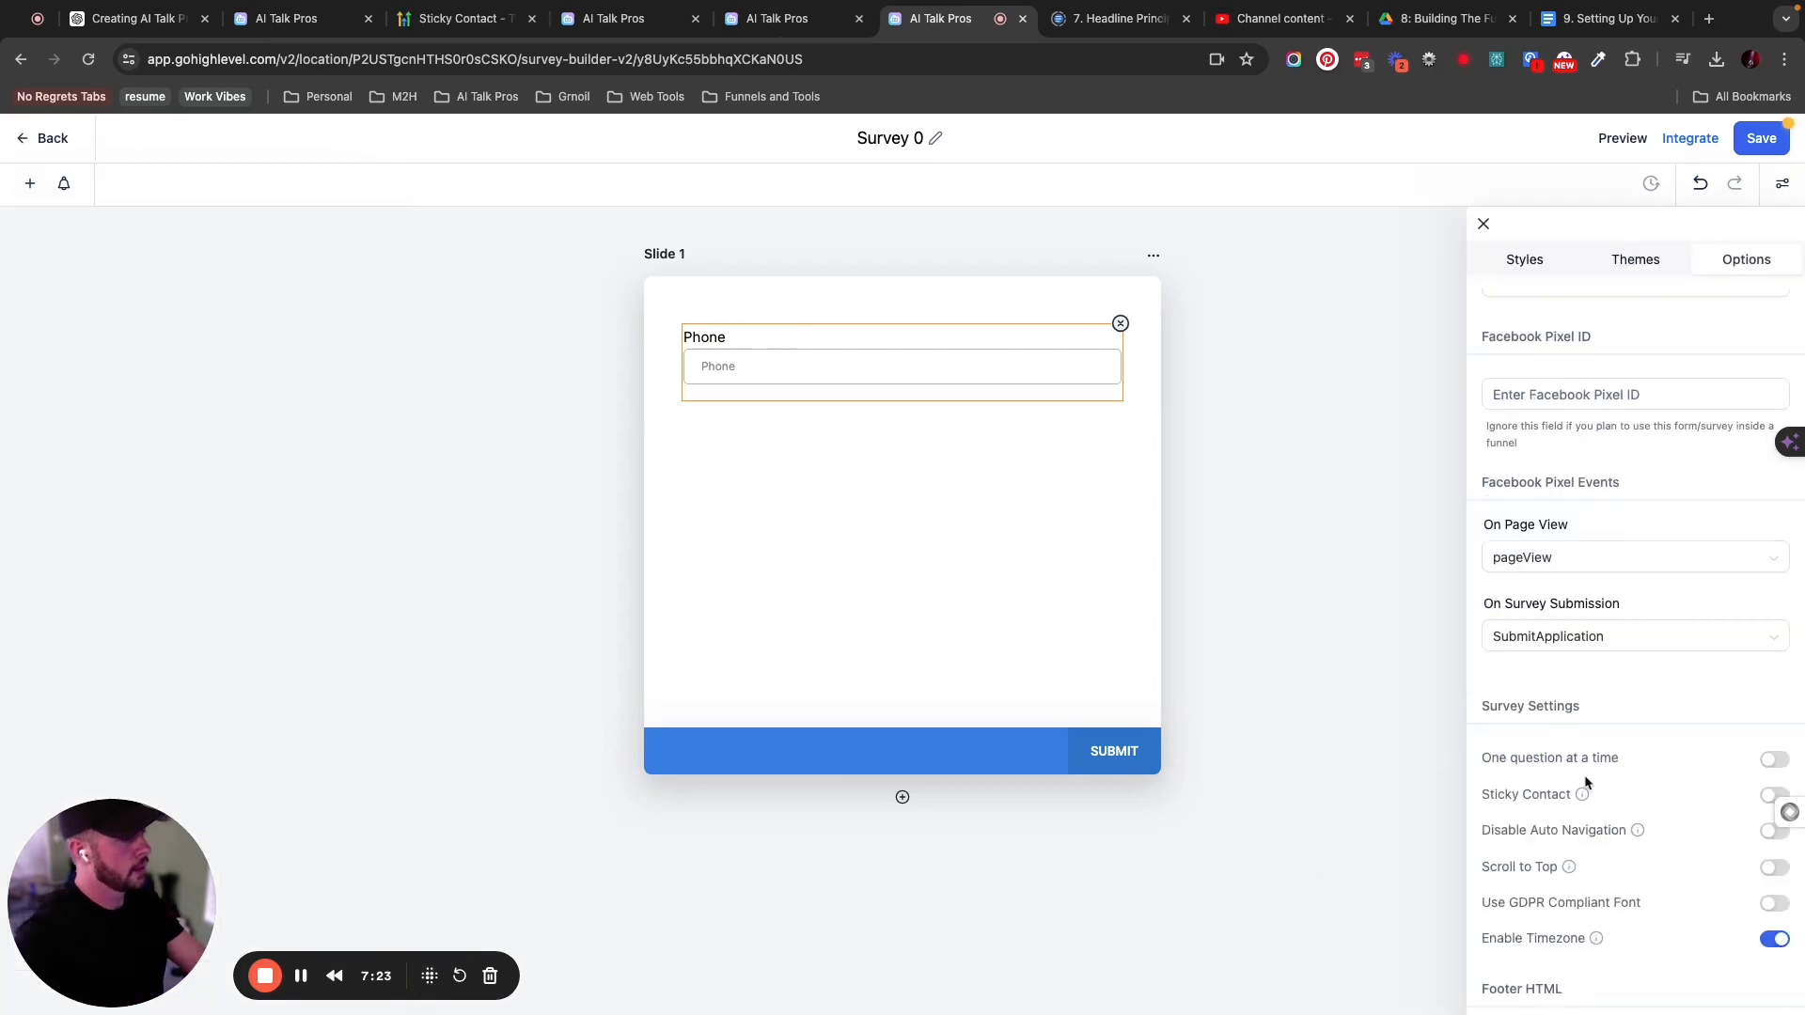
Turn on Sticky Contact in the survey's settings.
{"action": "mouse_move", "coordinate": [1583, 799]}
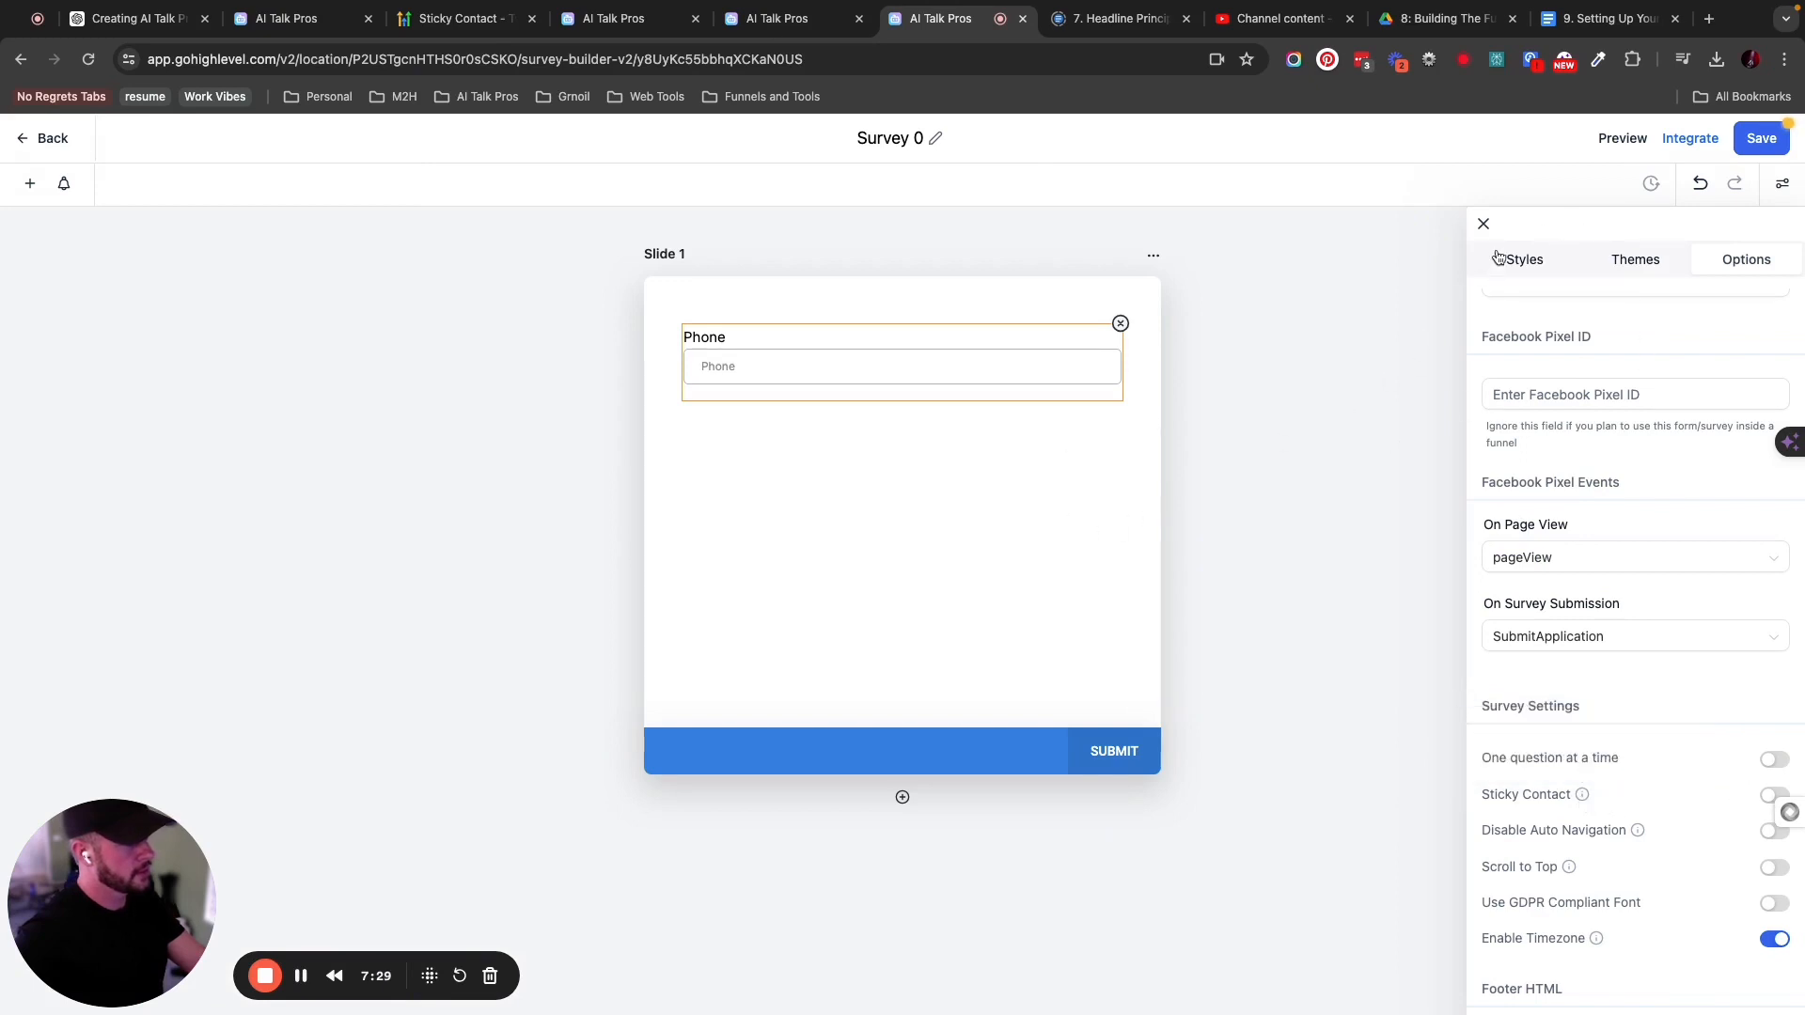
{"action": "left_click", "coordinate": [1773, 796]}
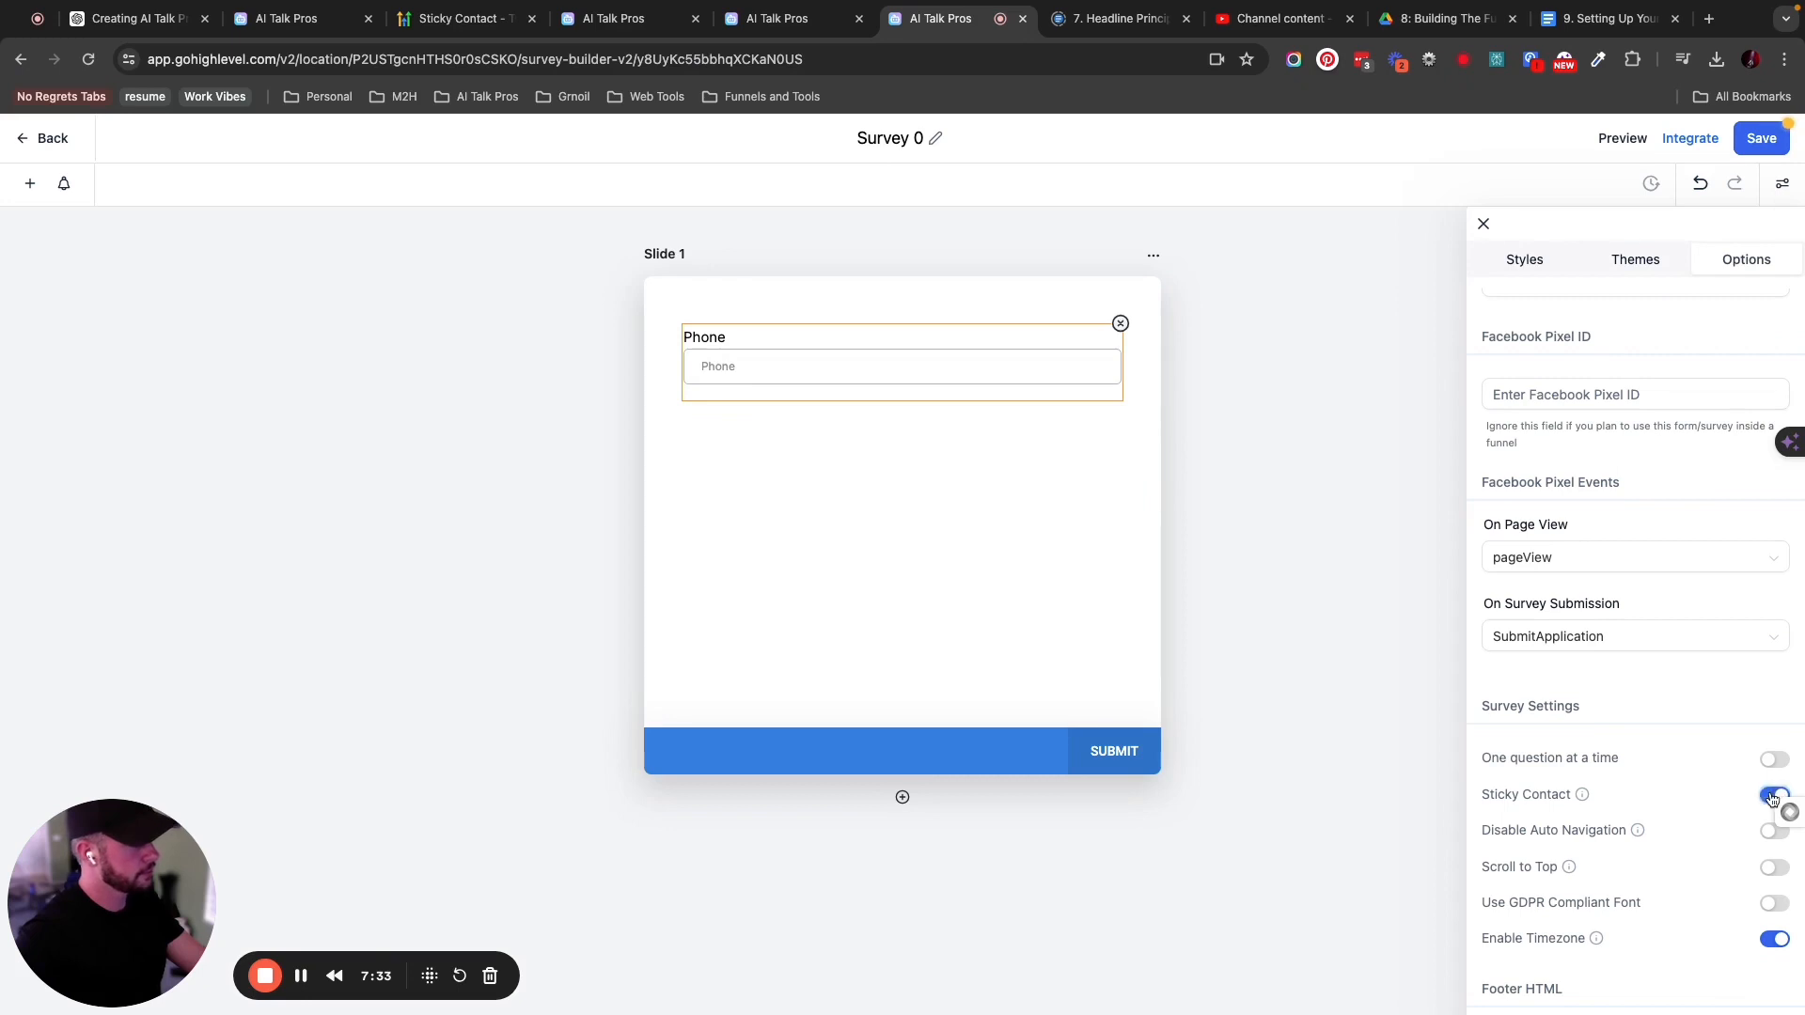
Look over the survey's style settings and mark the Phone field on Slide 1 as hidden.
{"action": "left_click", "coordinate": [1527, 260]}
{"action": "scroll", "coordinate": [1655, 564], "scroll_direction": "down", "scroll_amount": 1}
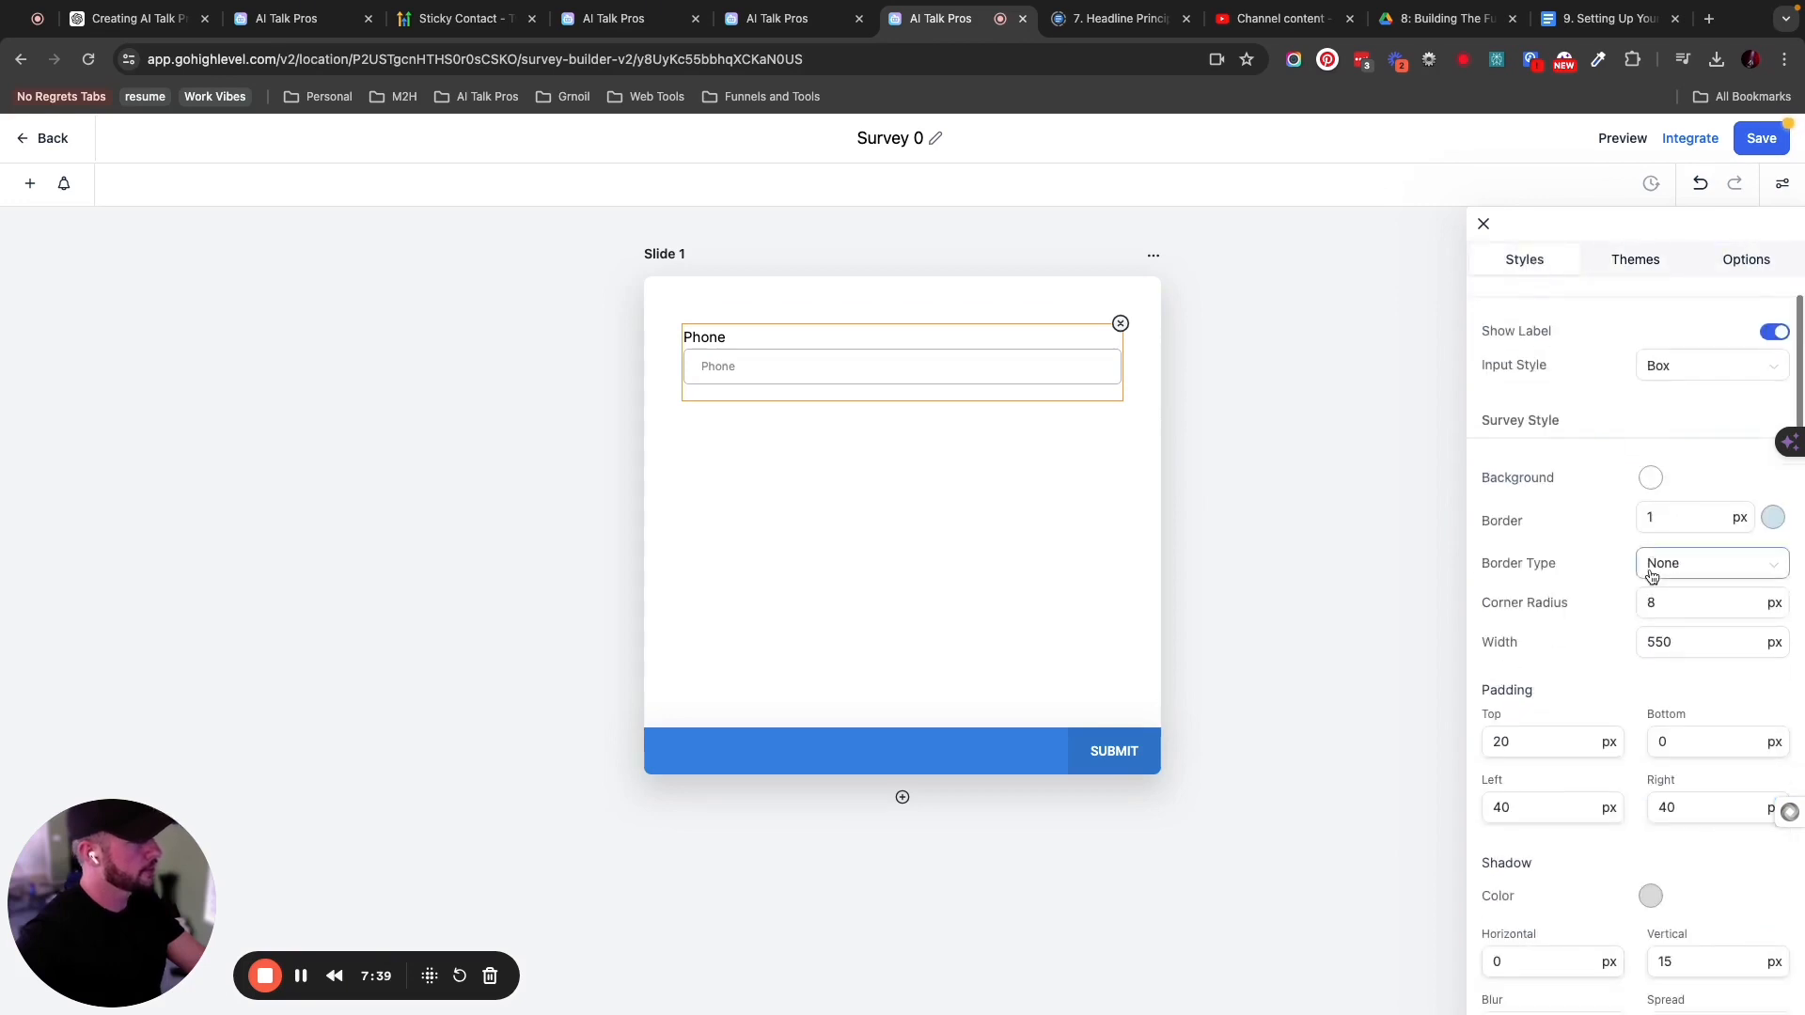
{"action": "left_click", "coordinate": [1483, 226]}
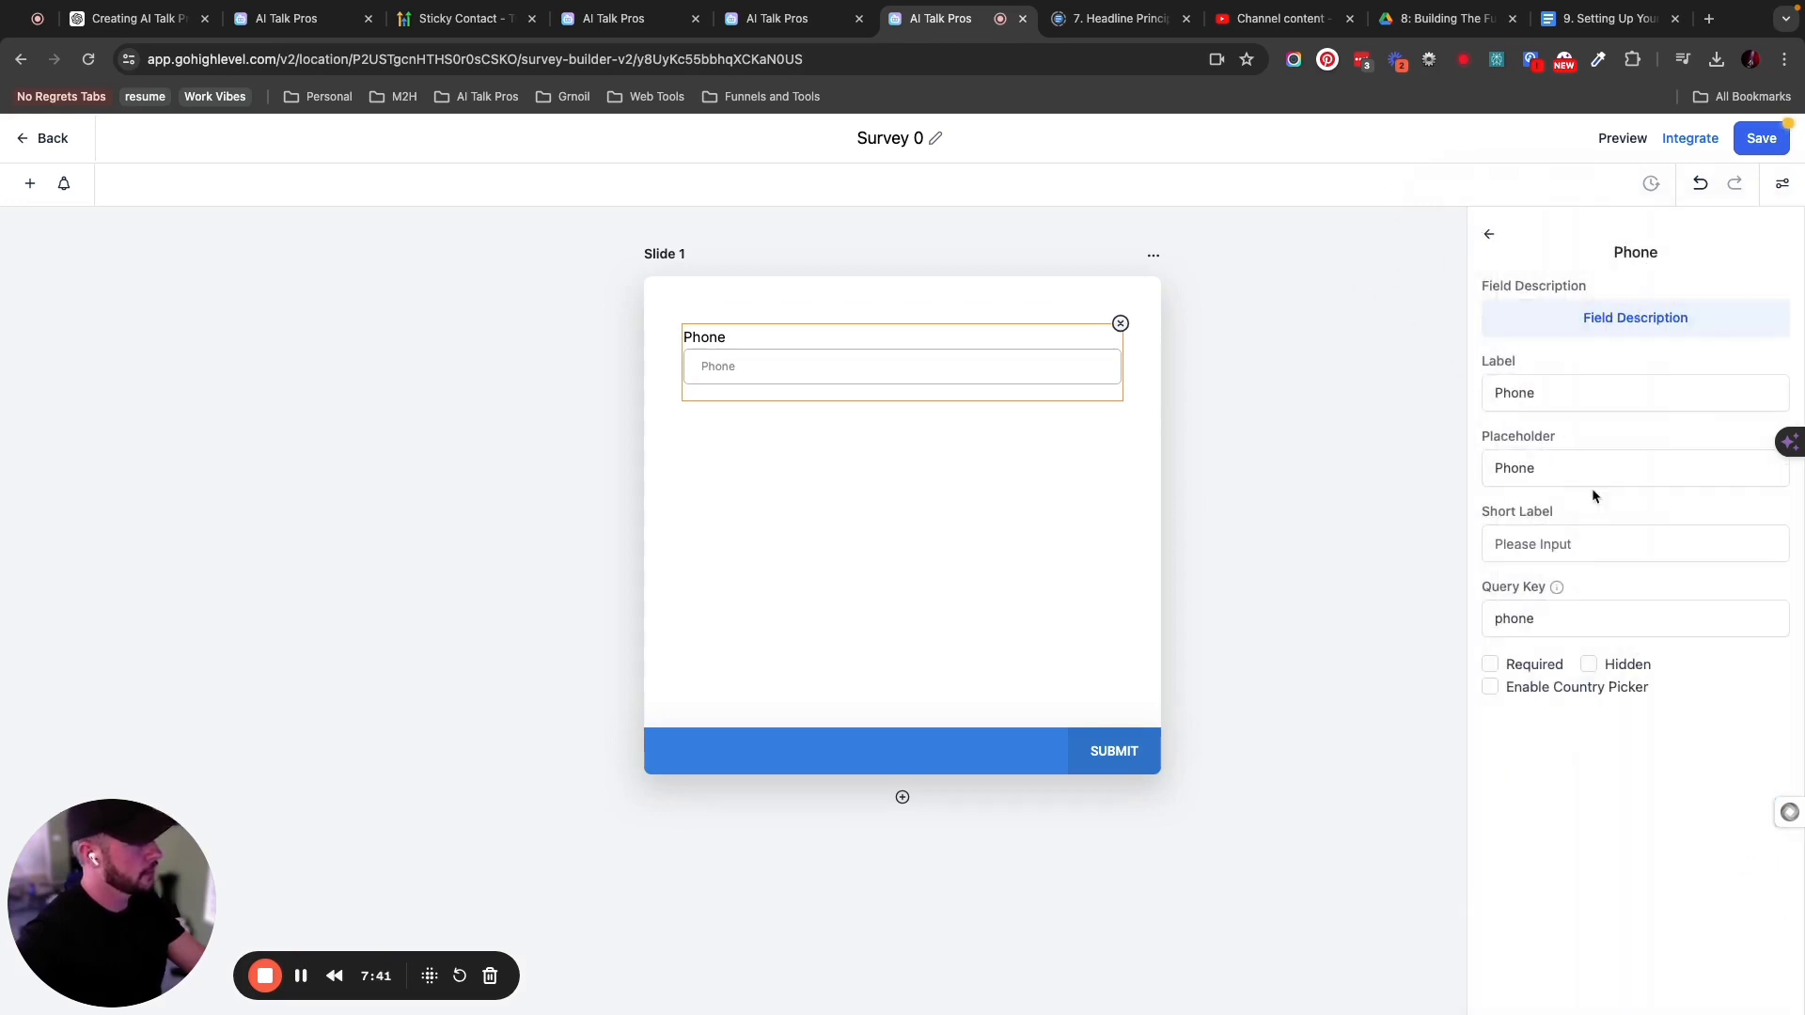
{"action": "left_click", "coordinate": [1591, 666]}
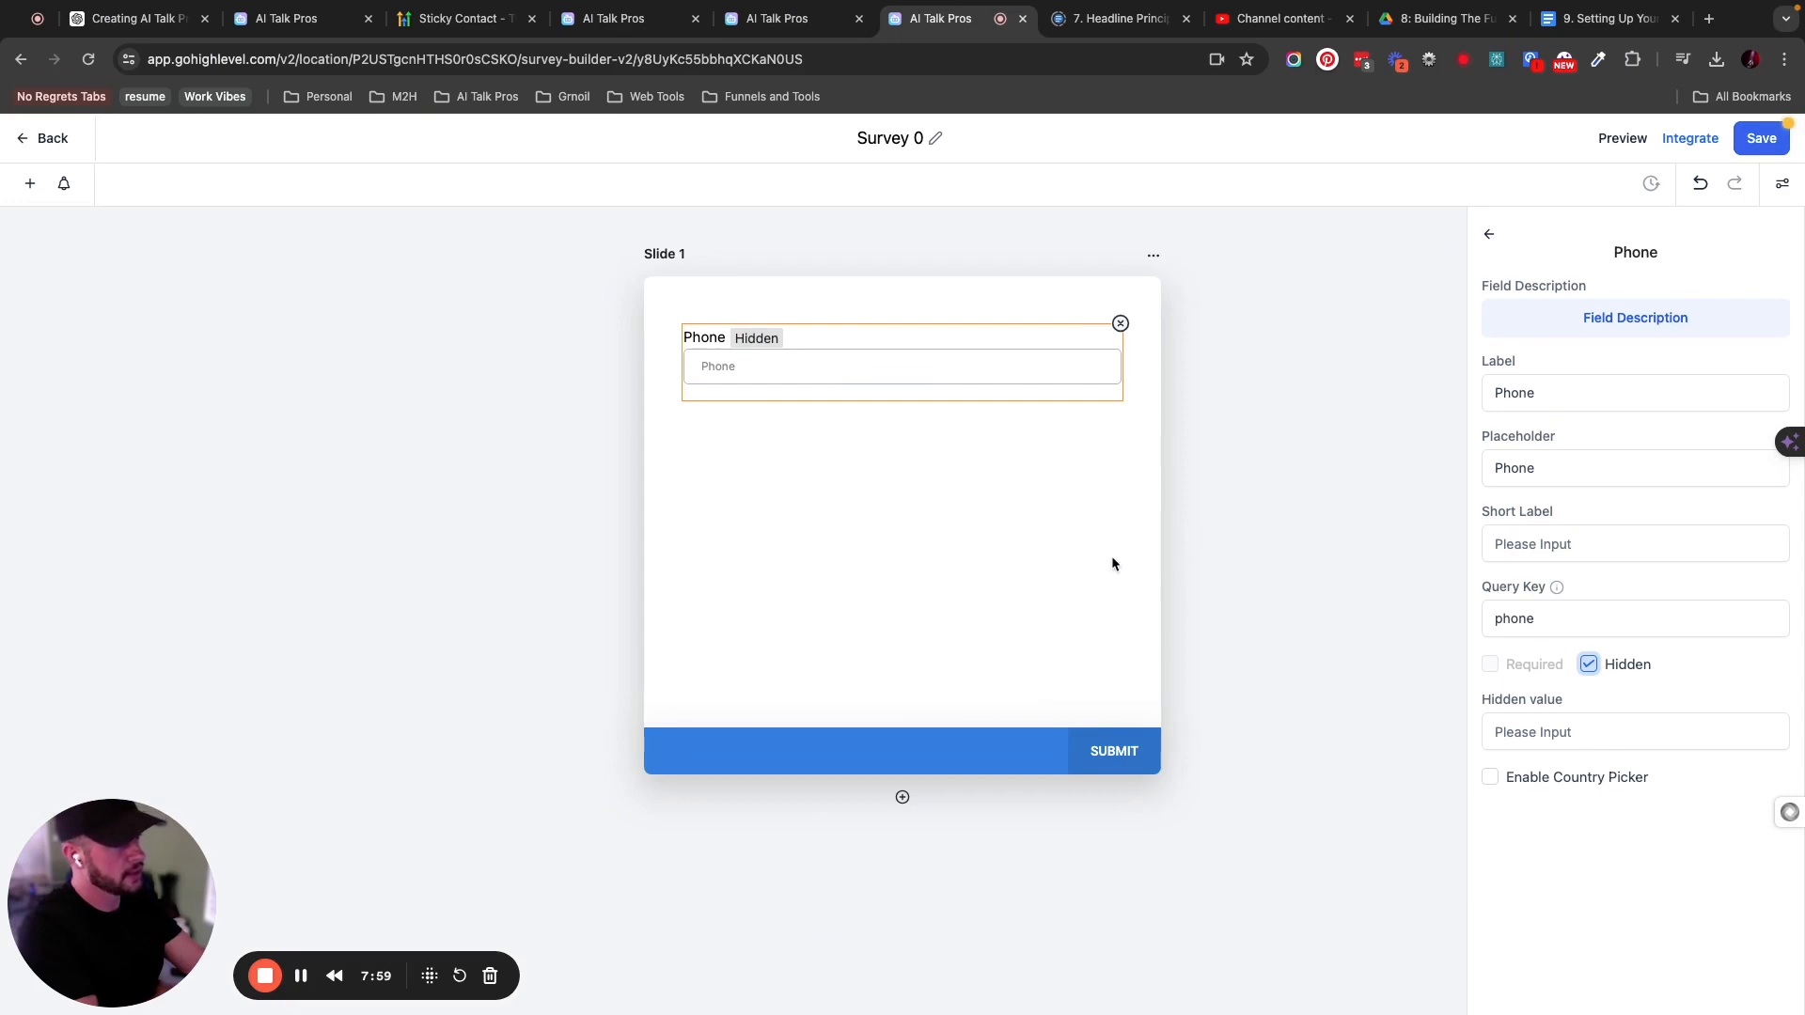
{"action": "left_click", "coordinate": [1254, 599]}
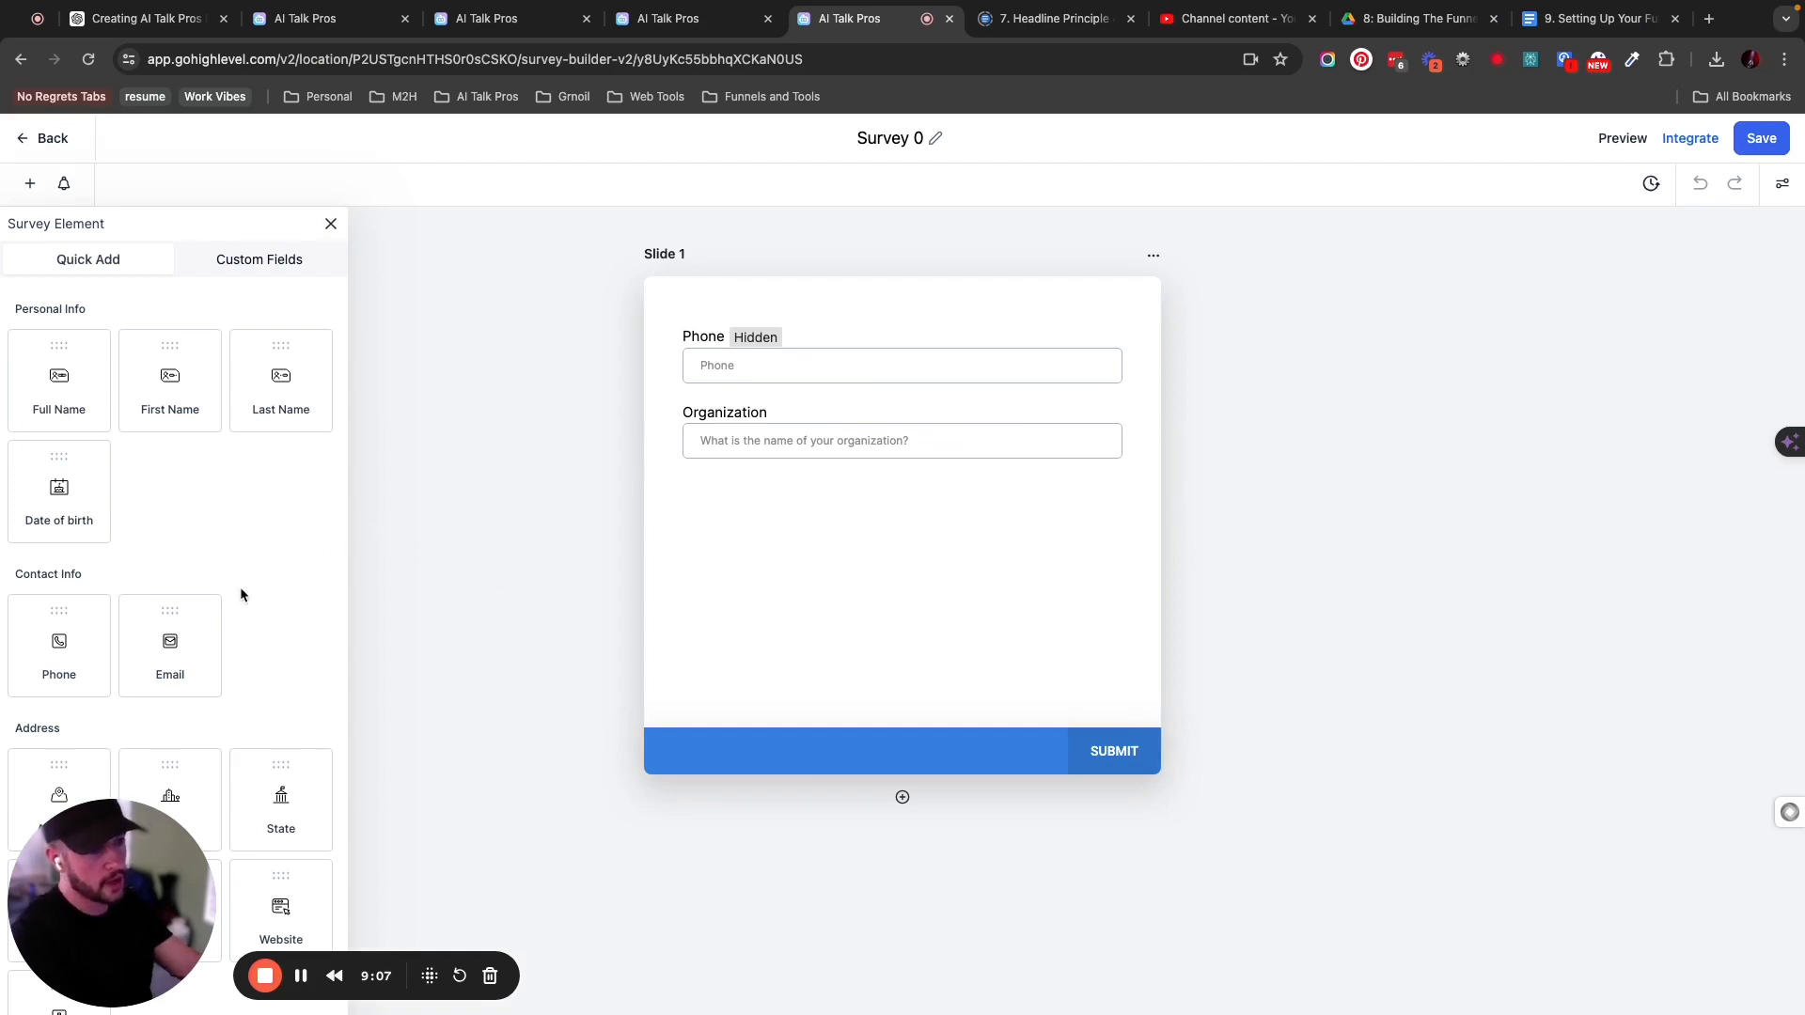
Add the General Info custom field "Do you currently have a setter/SDR team?" to Slide 1 below Organization and save the survey.
{"action": "scroll", "coordinate": [235, 613], "scroll_direction": "down", "scroll_amount": 3}
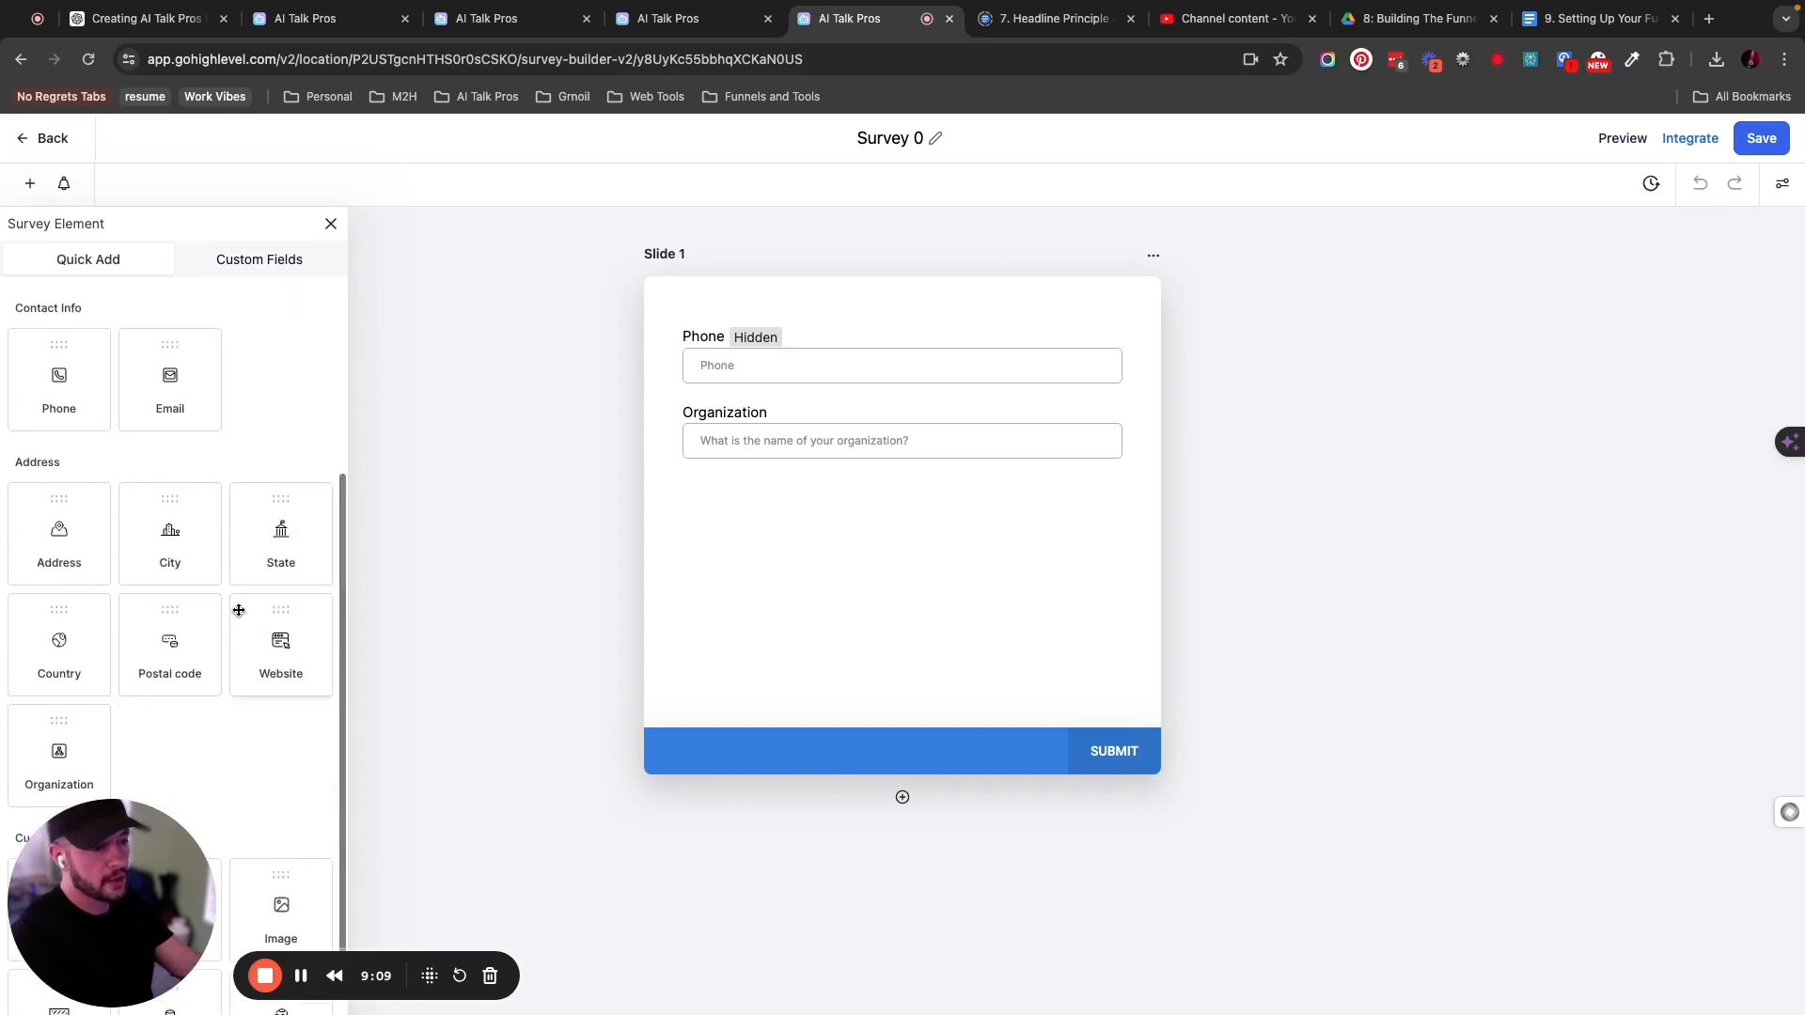
{"action": "scroll", "coordinate": [239, 610], "scroll_direction": "up", "scroll_amount": 5}
{"action": "left_click", "coordinate": [259, 260]}
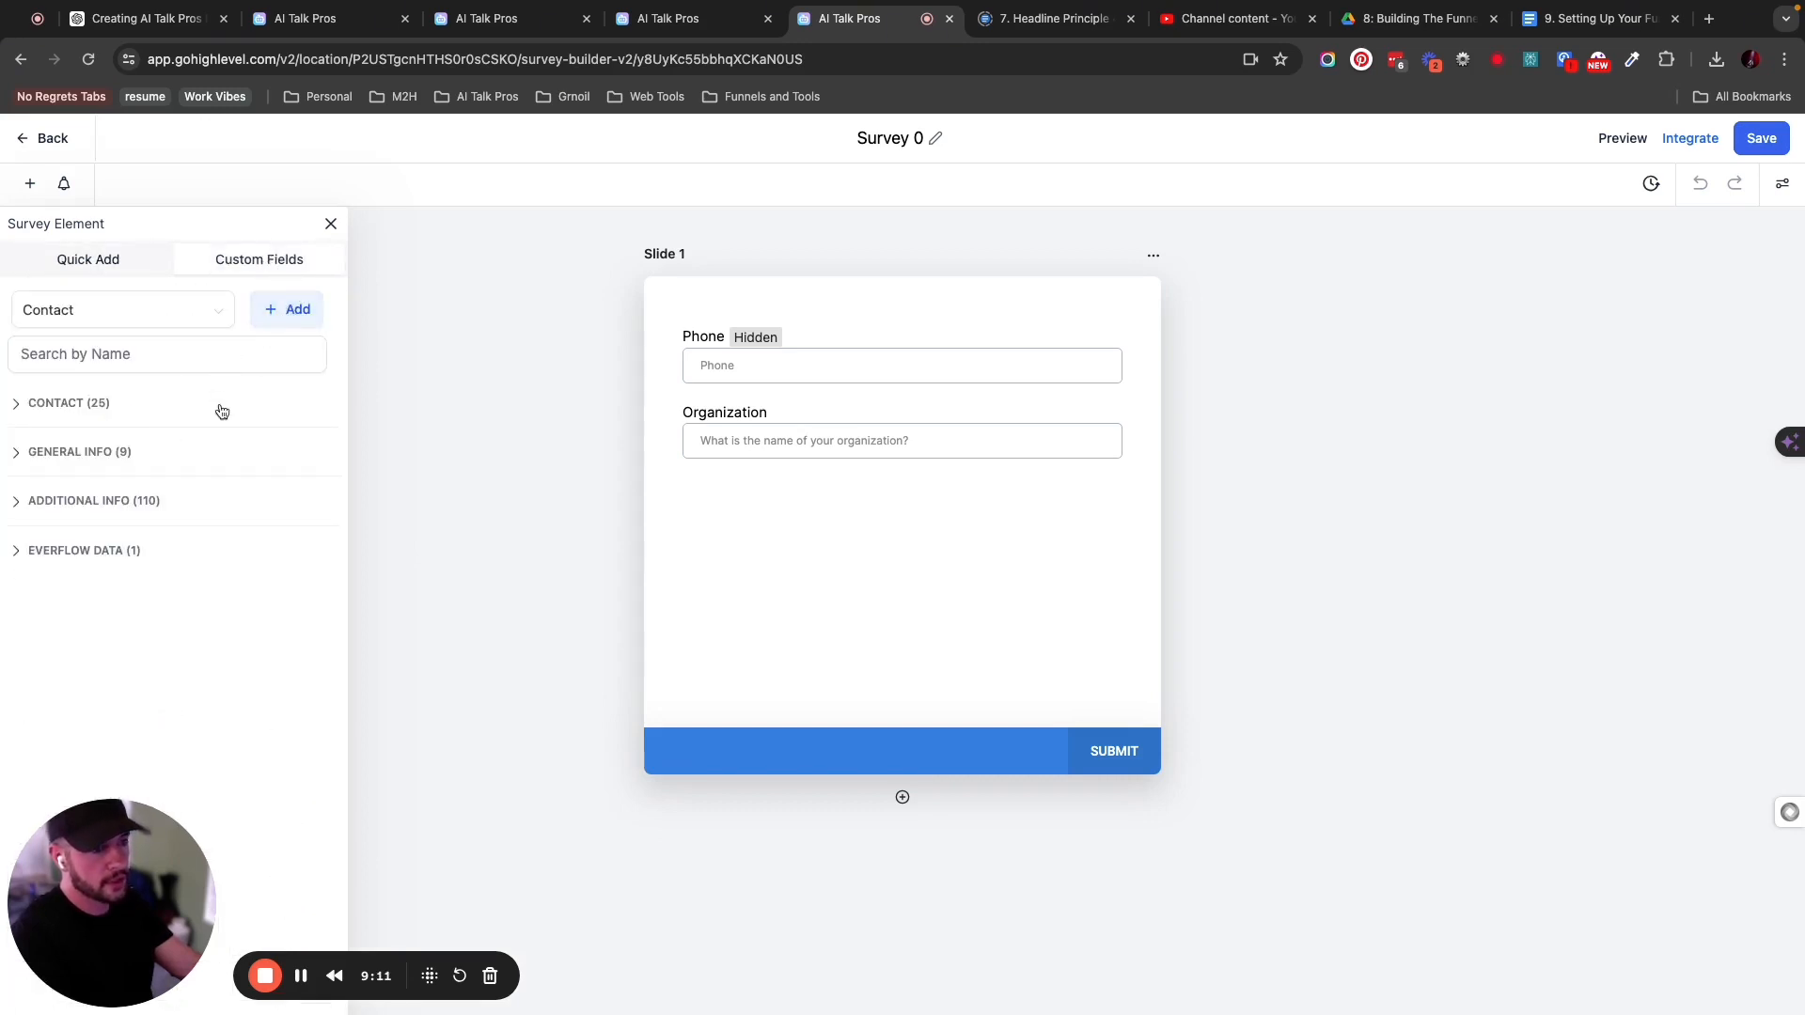
{"action": "left_click", "coordinate": [23, 453]}
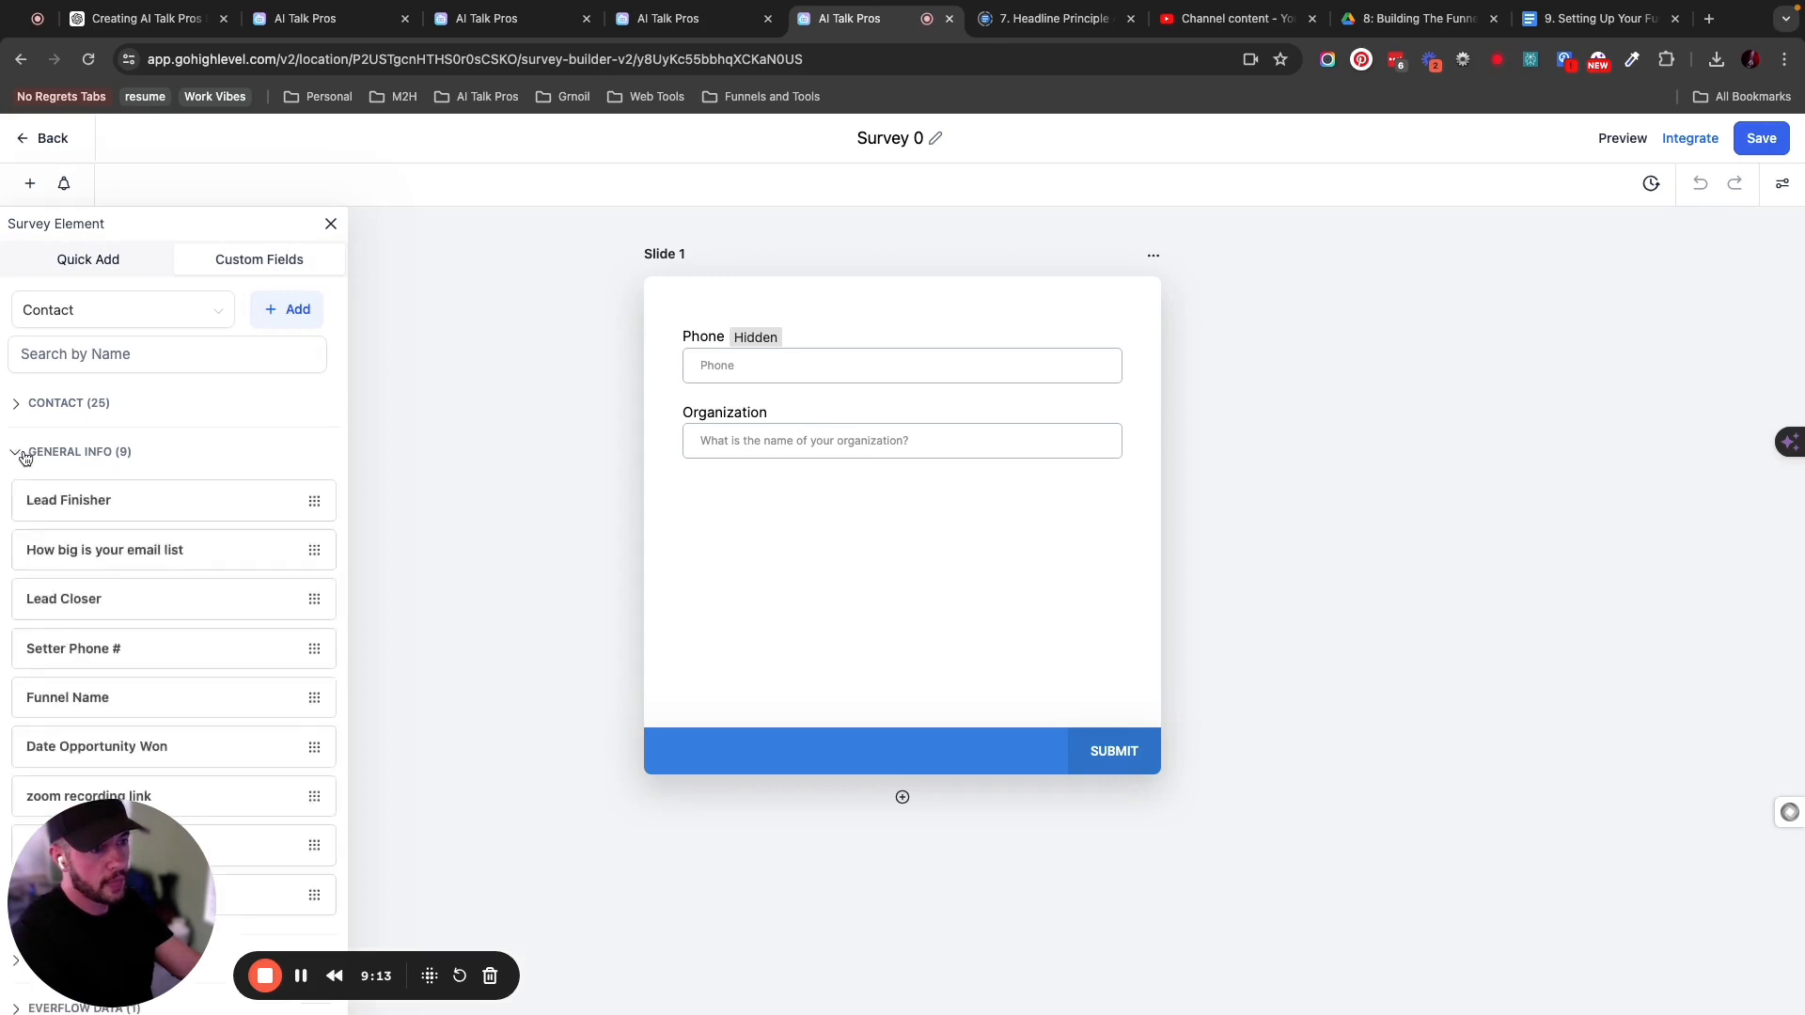
{"action": "scroll", "coordinate": [132, 494], "scroll_direction": "down", "scroll_amount": 1}
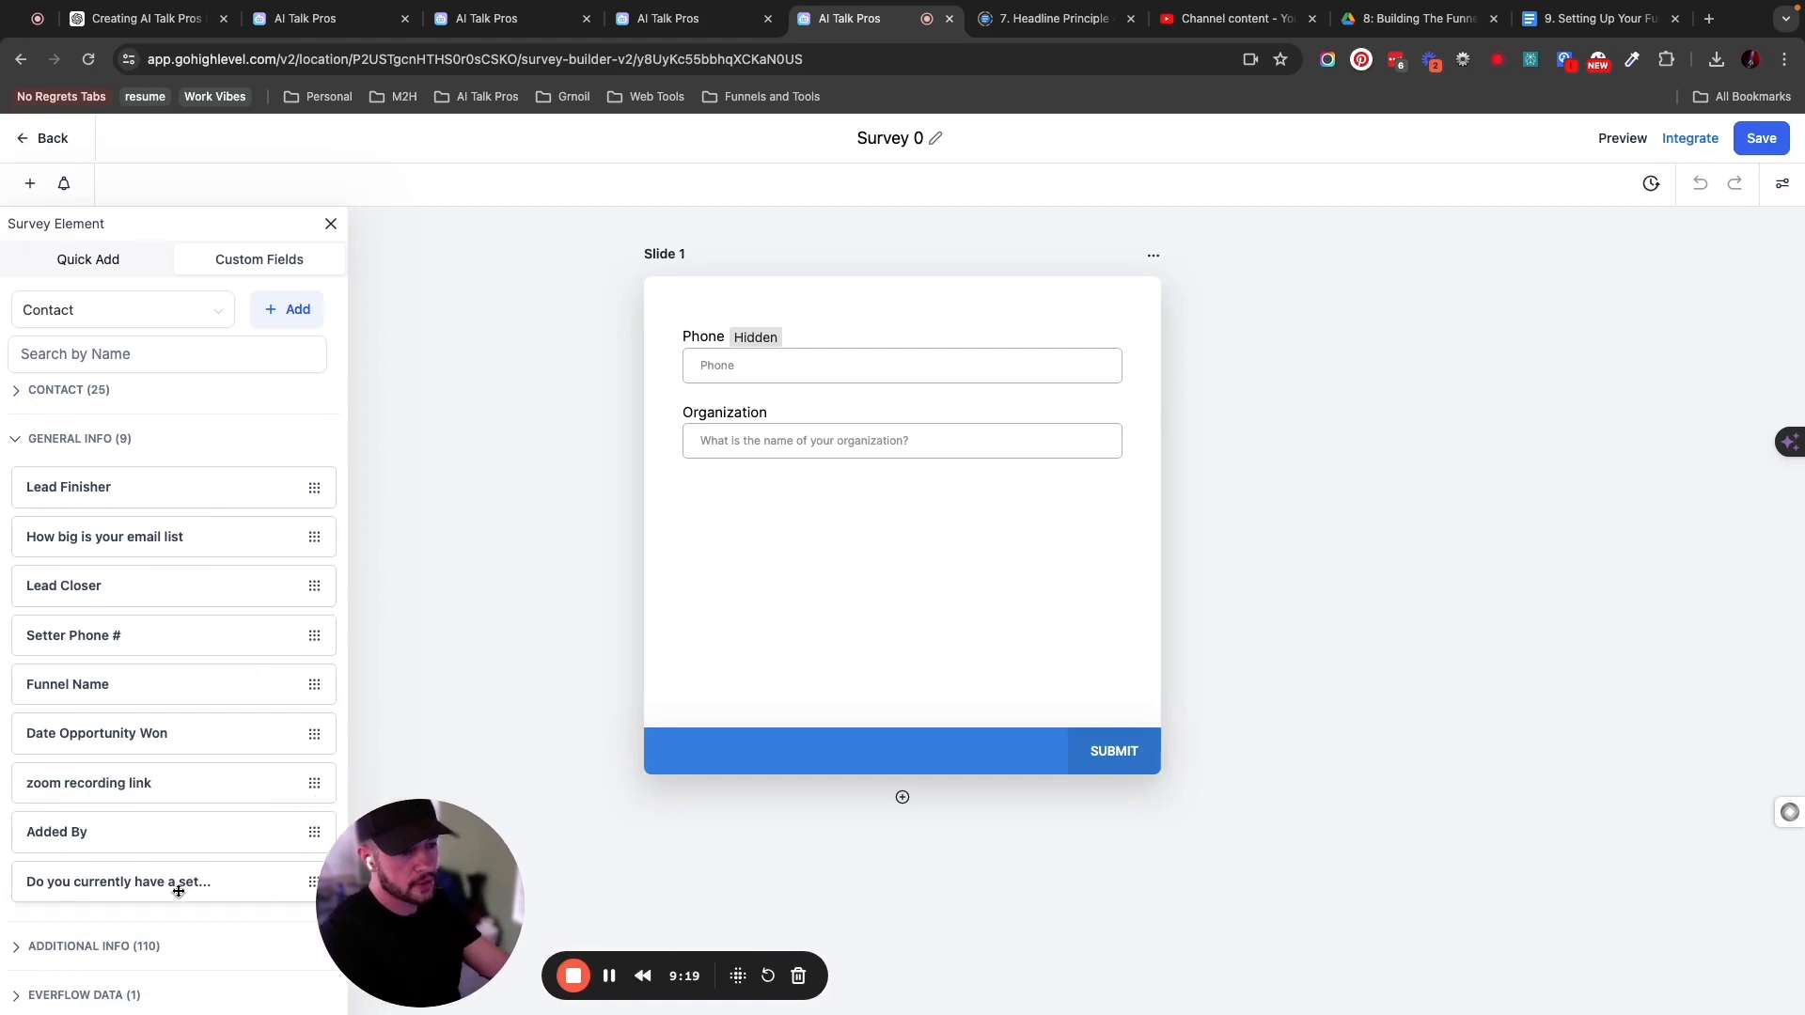
{"action": "left_click_drag", "start_coordinate": [179, 890], "coordinate": [882, 566]}
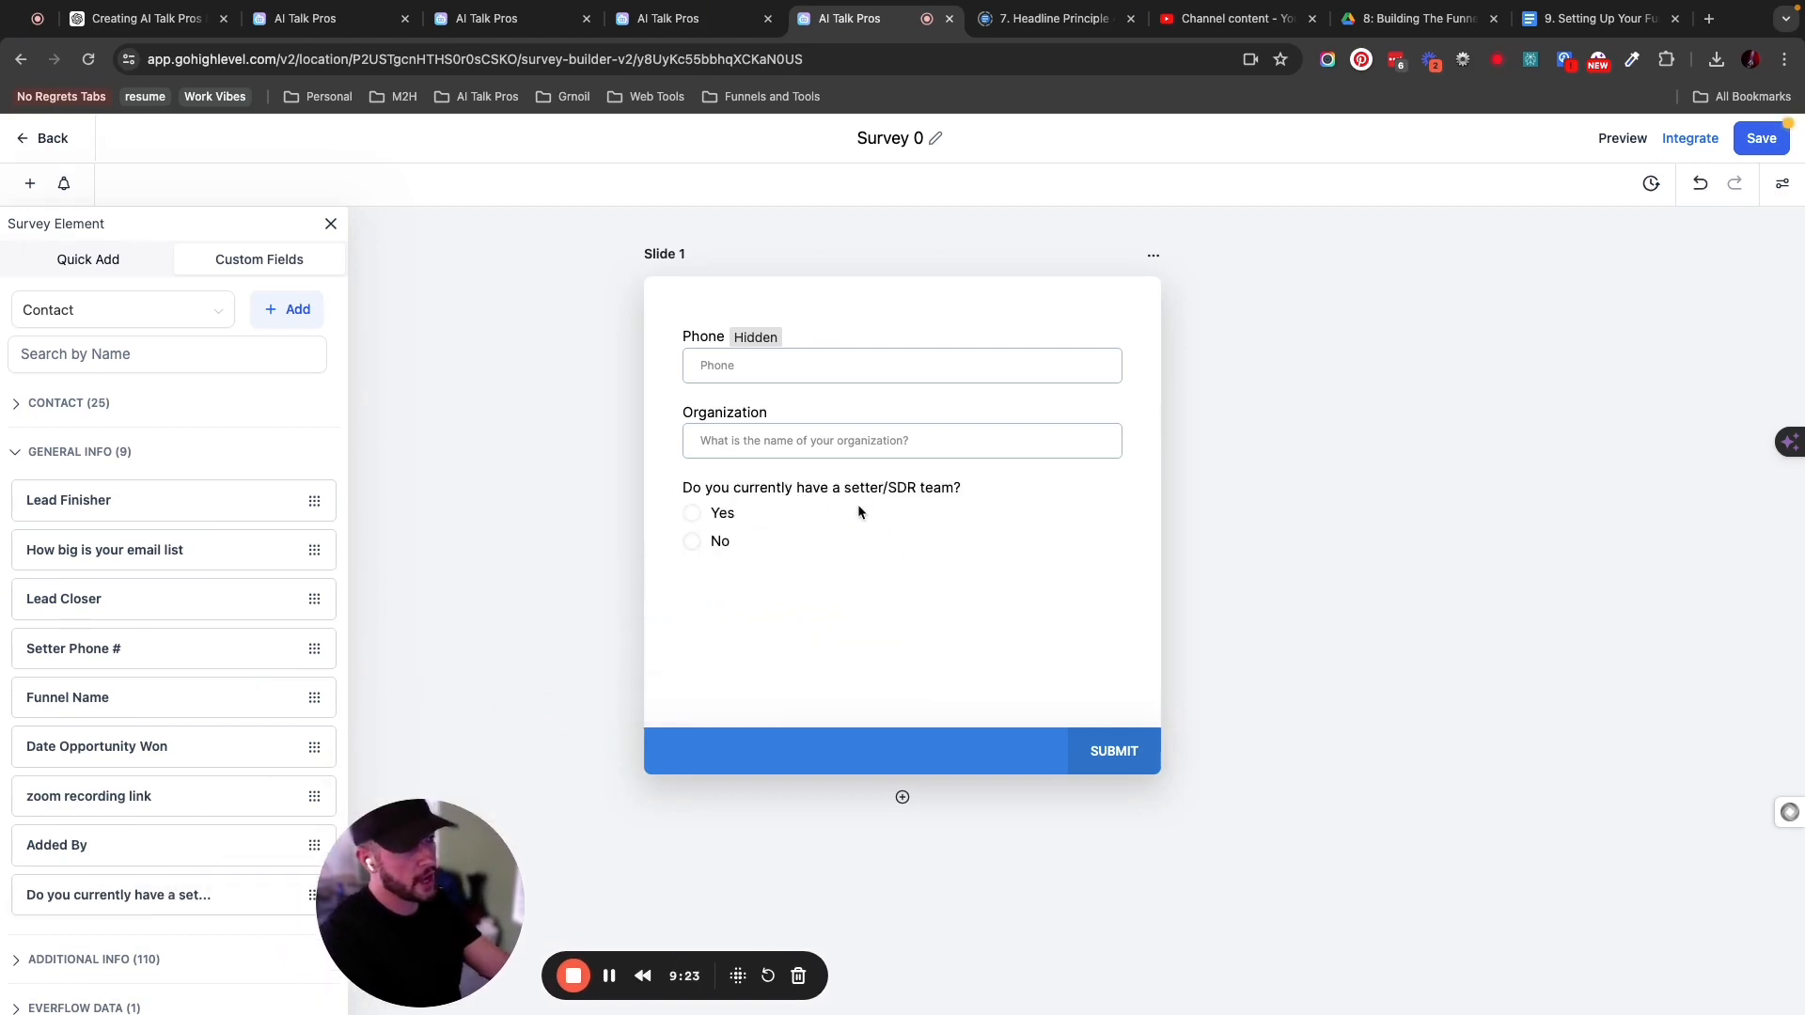
{"action": "left_click", "coordinate": [697, 528]}
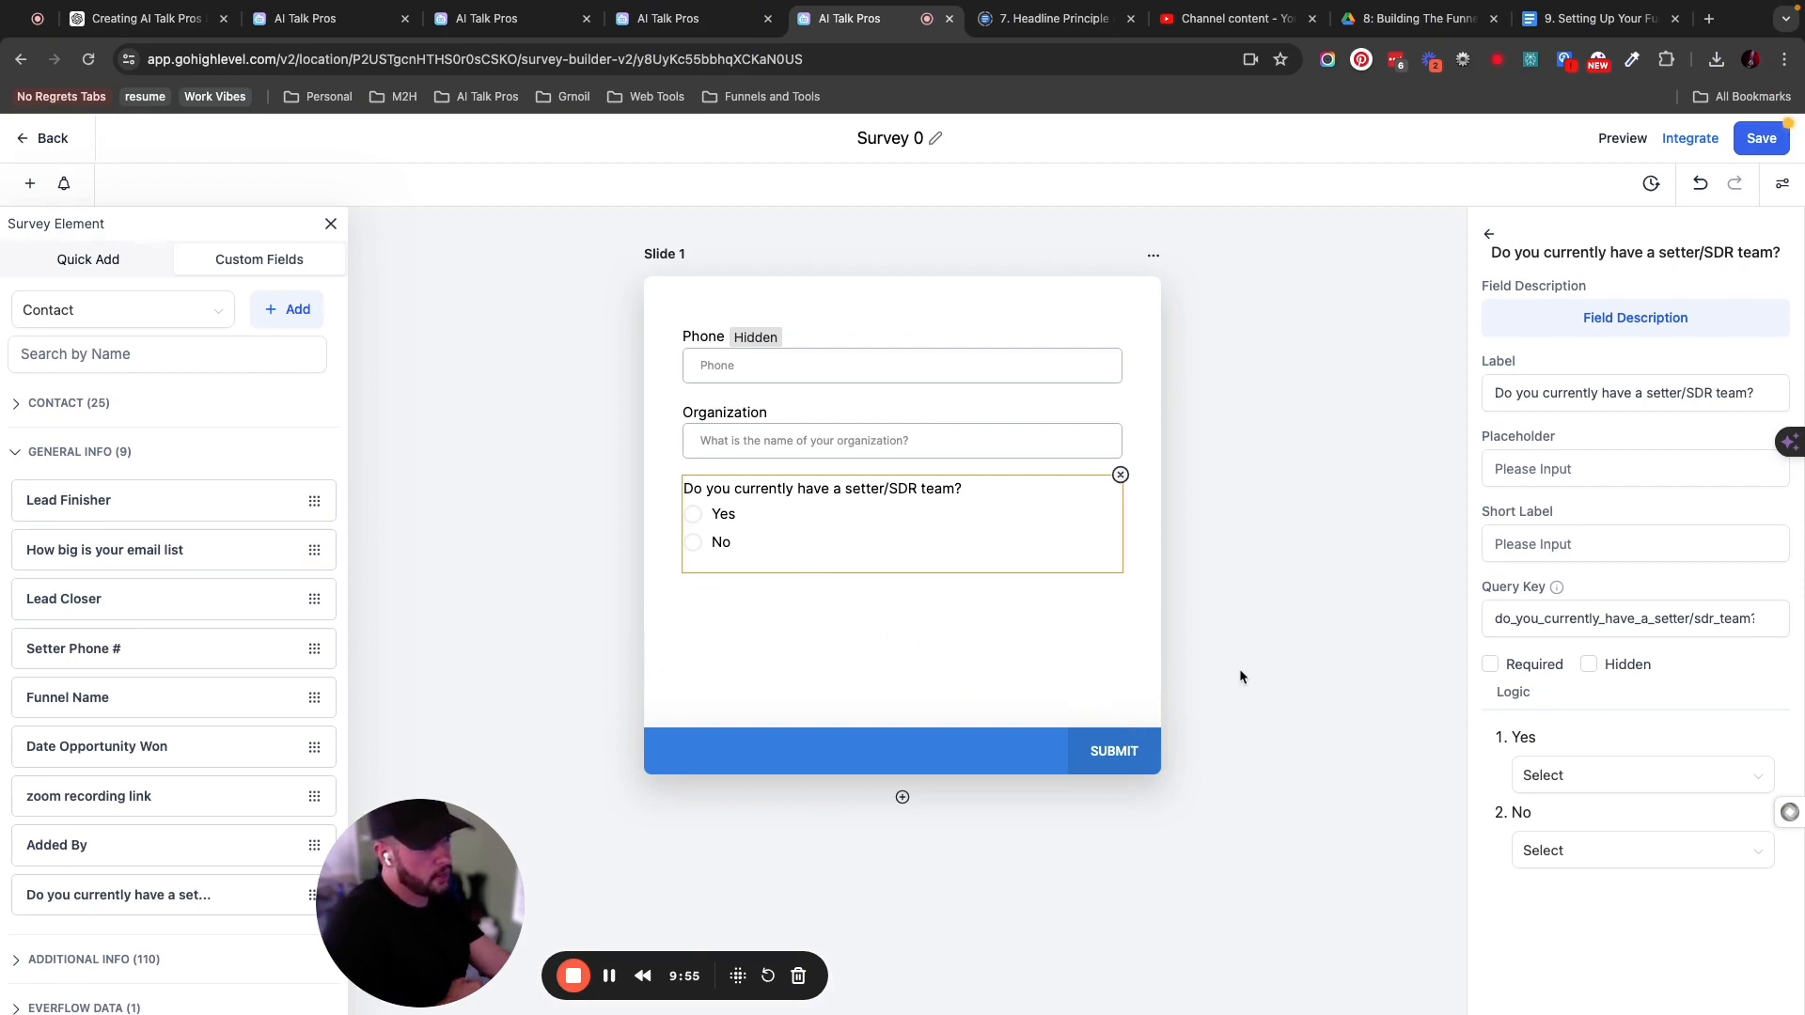
{"action": "left_click", "coordinate": [1756, 144]}
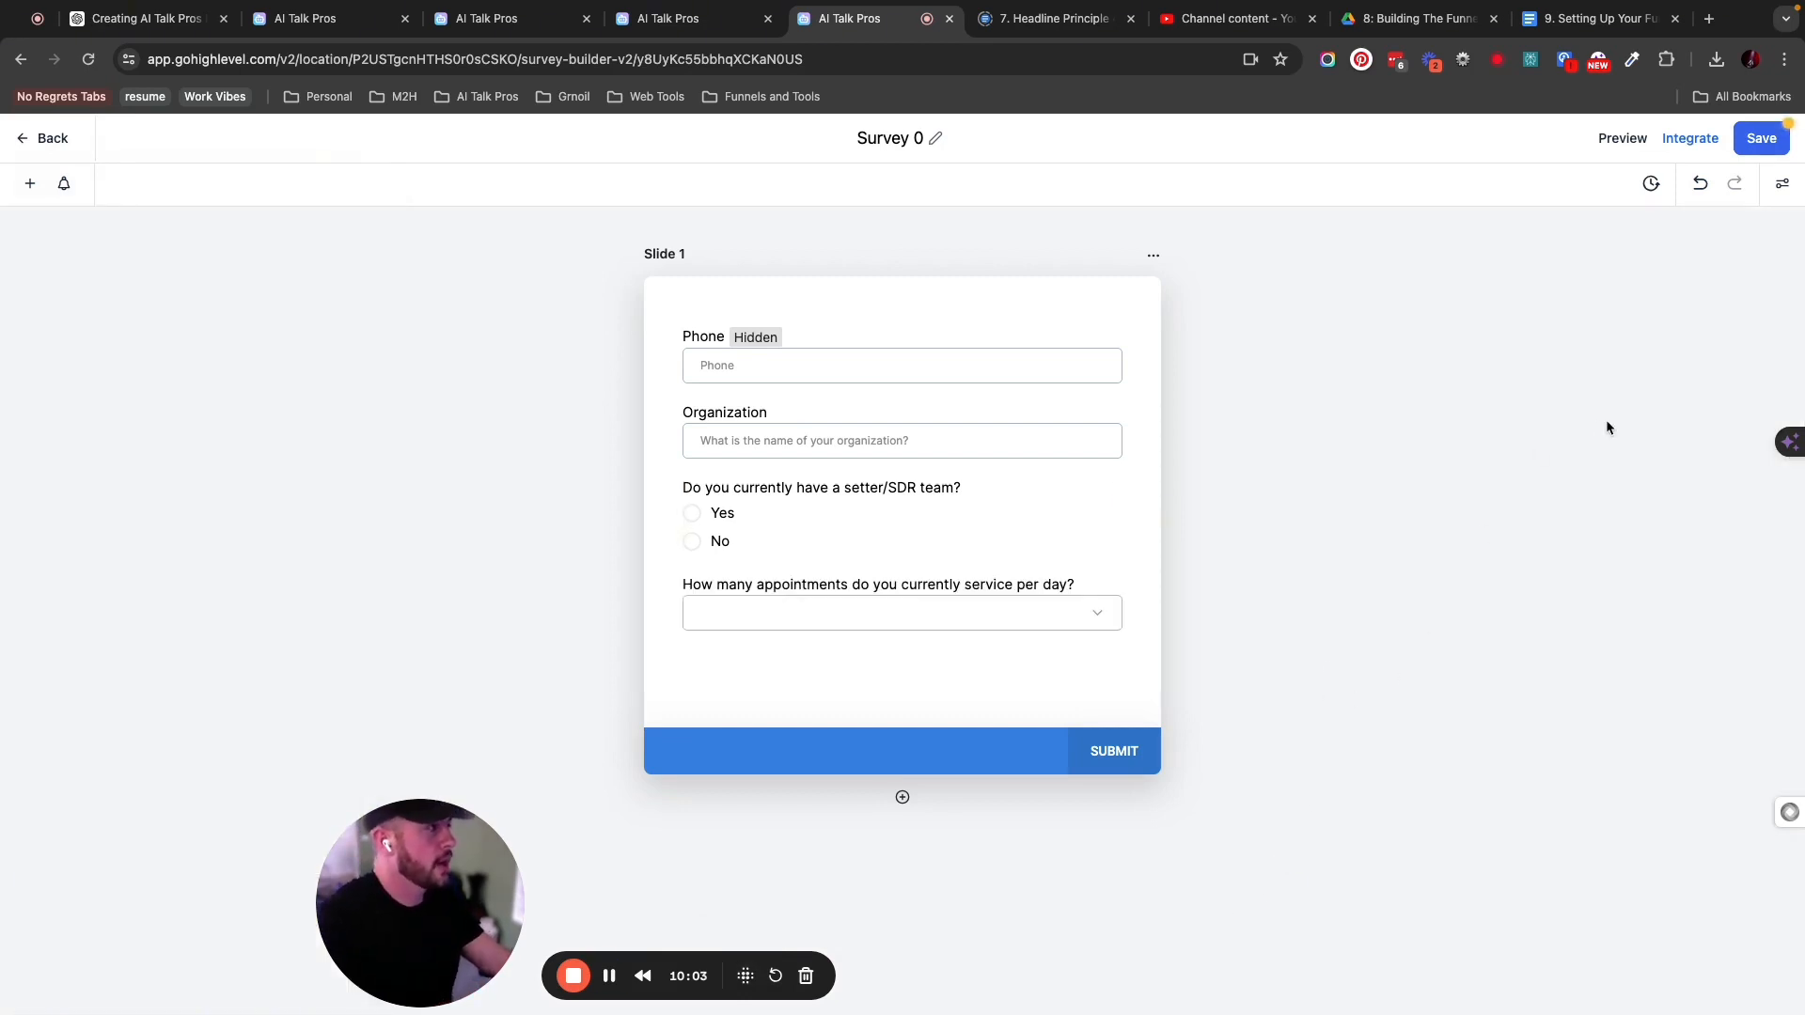
{"action": "left_click", "coordinate": [1761, 139]}
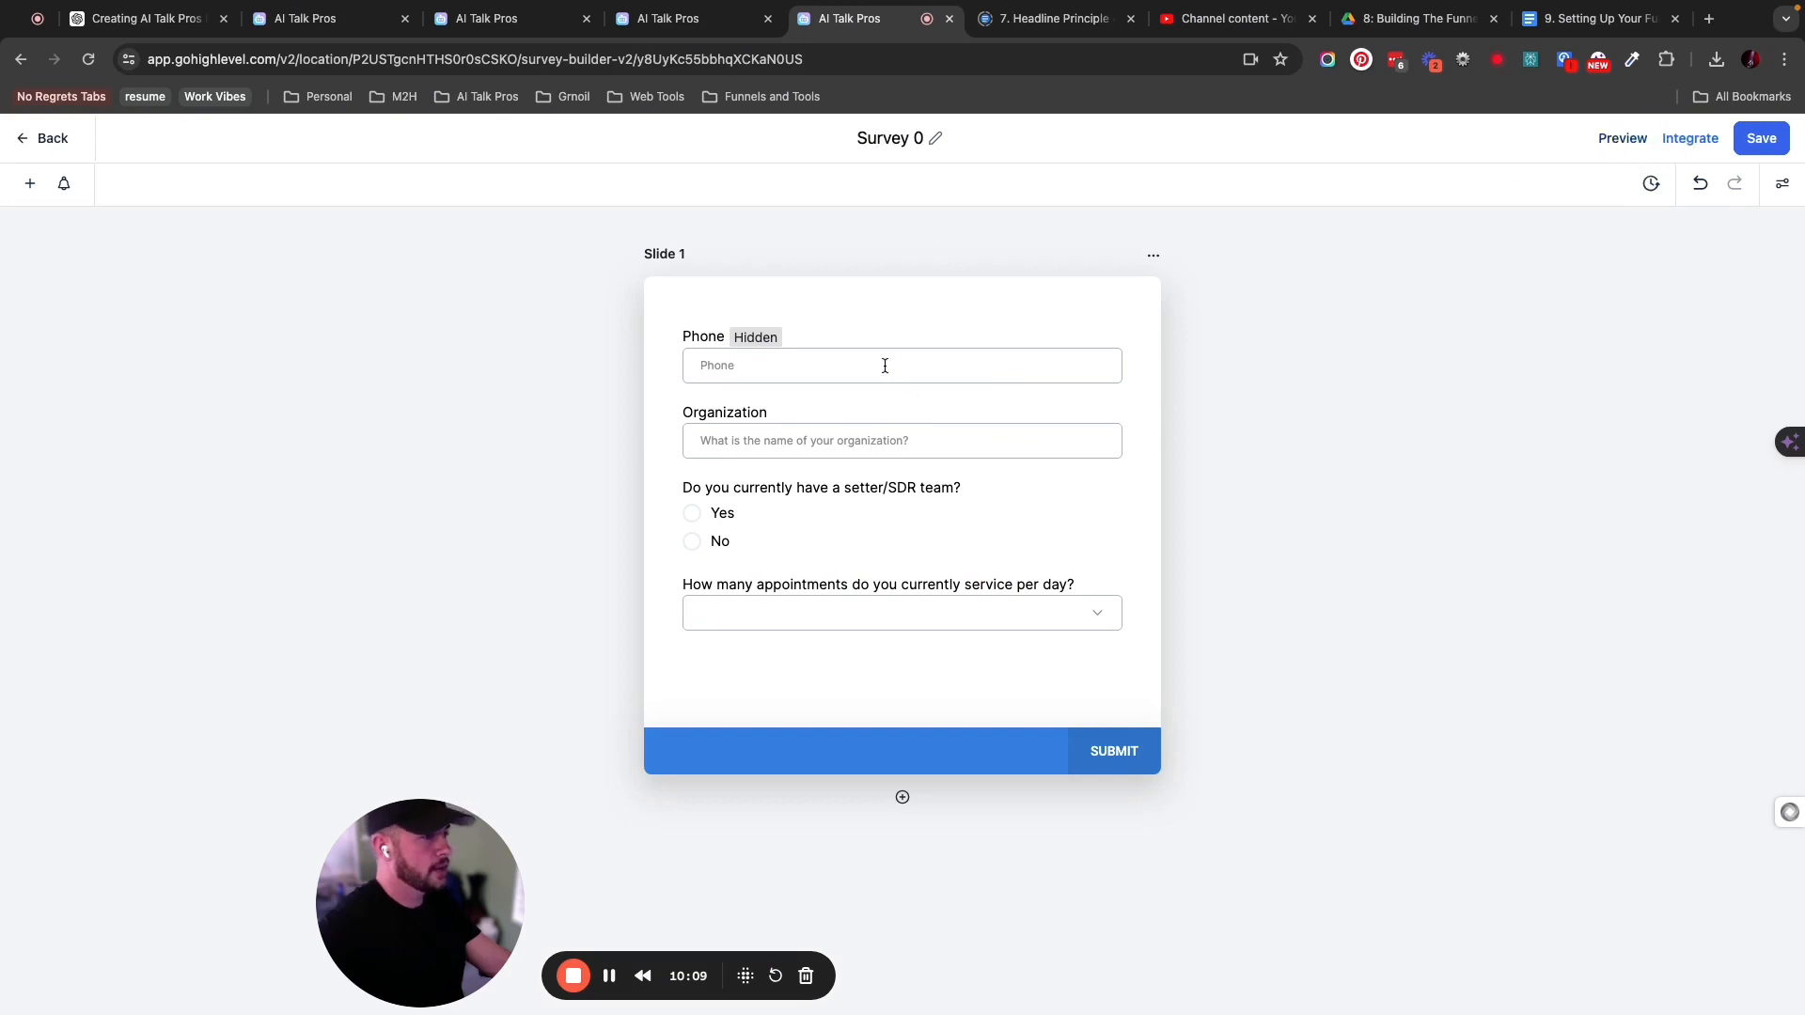
Preview the saved survey, and view its embed code and link in the integration options.
{"action": "left_click", "coordinate": [1619, 141]}
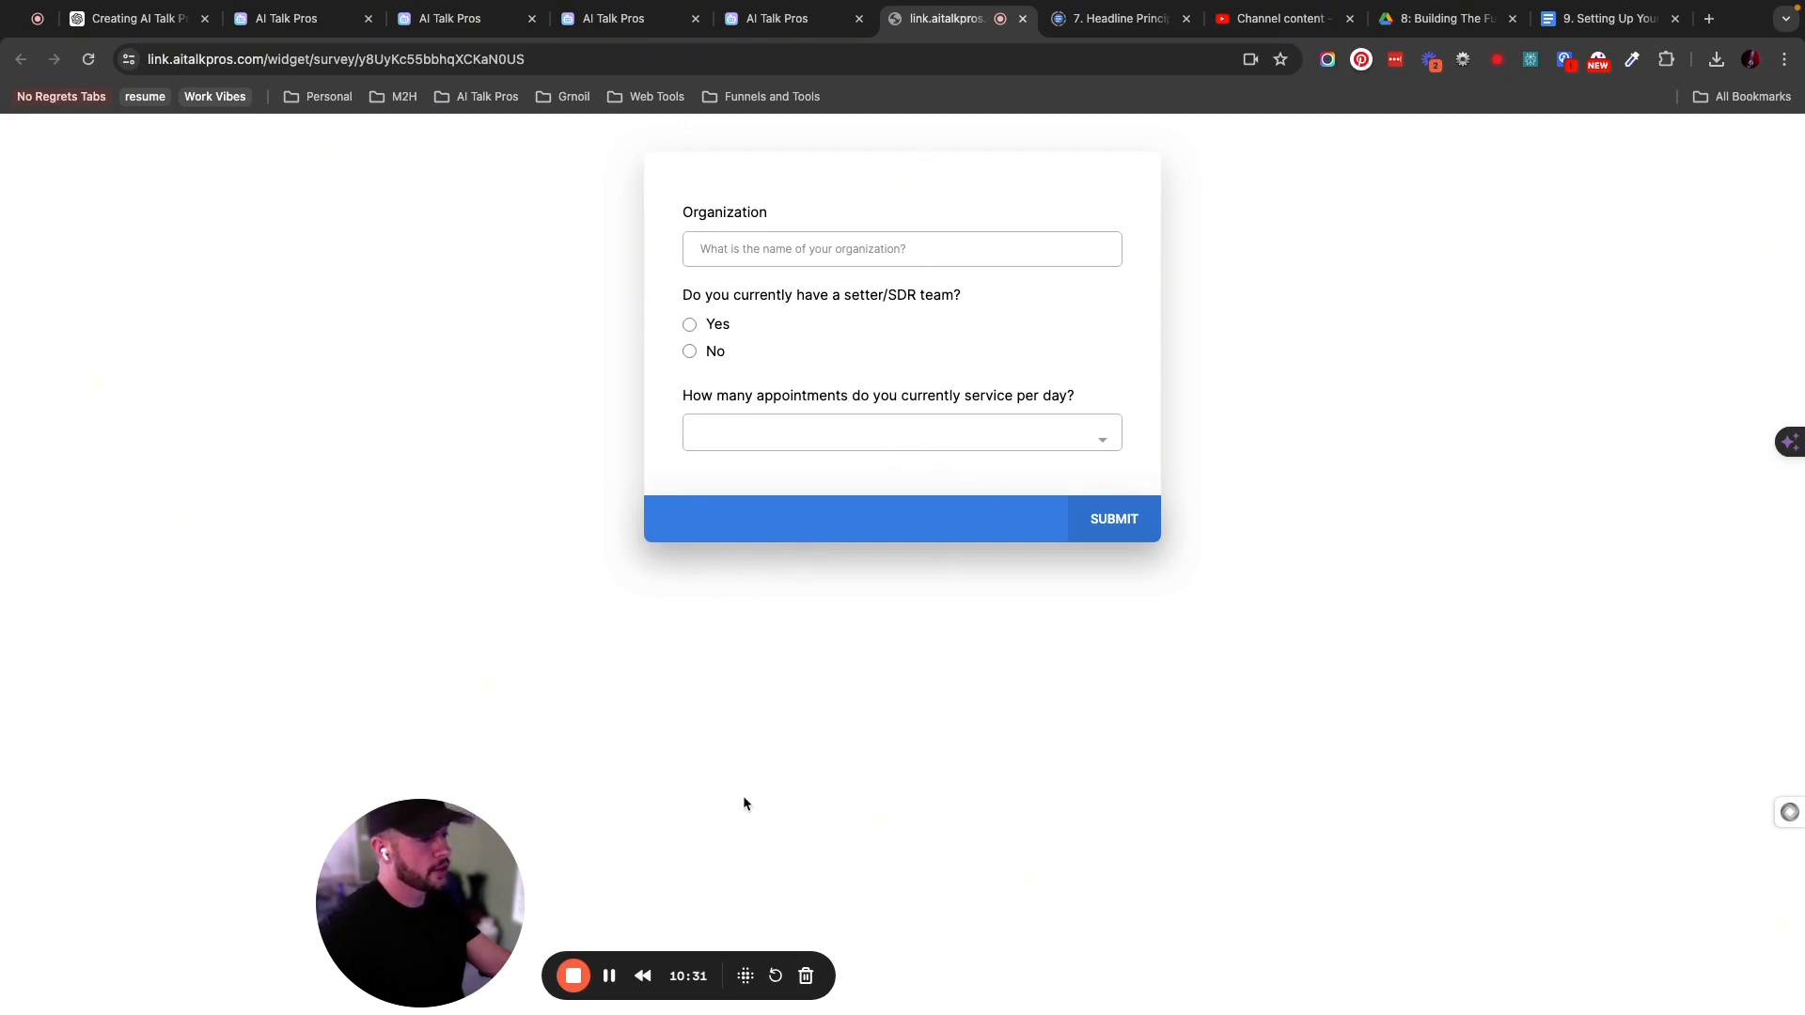
{"action": "left_click", "coordinate": [1024, 20]}
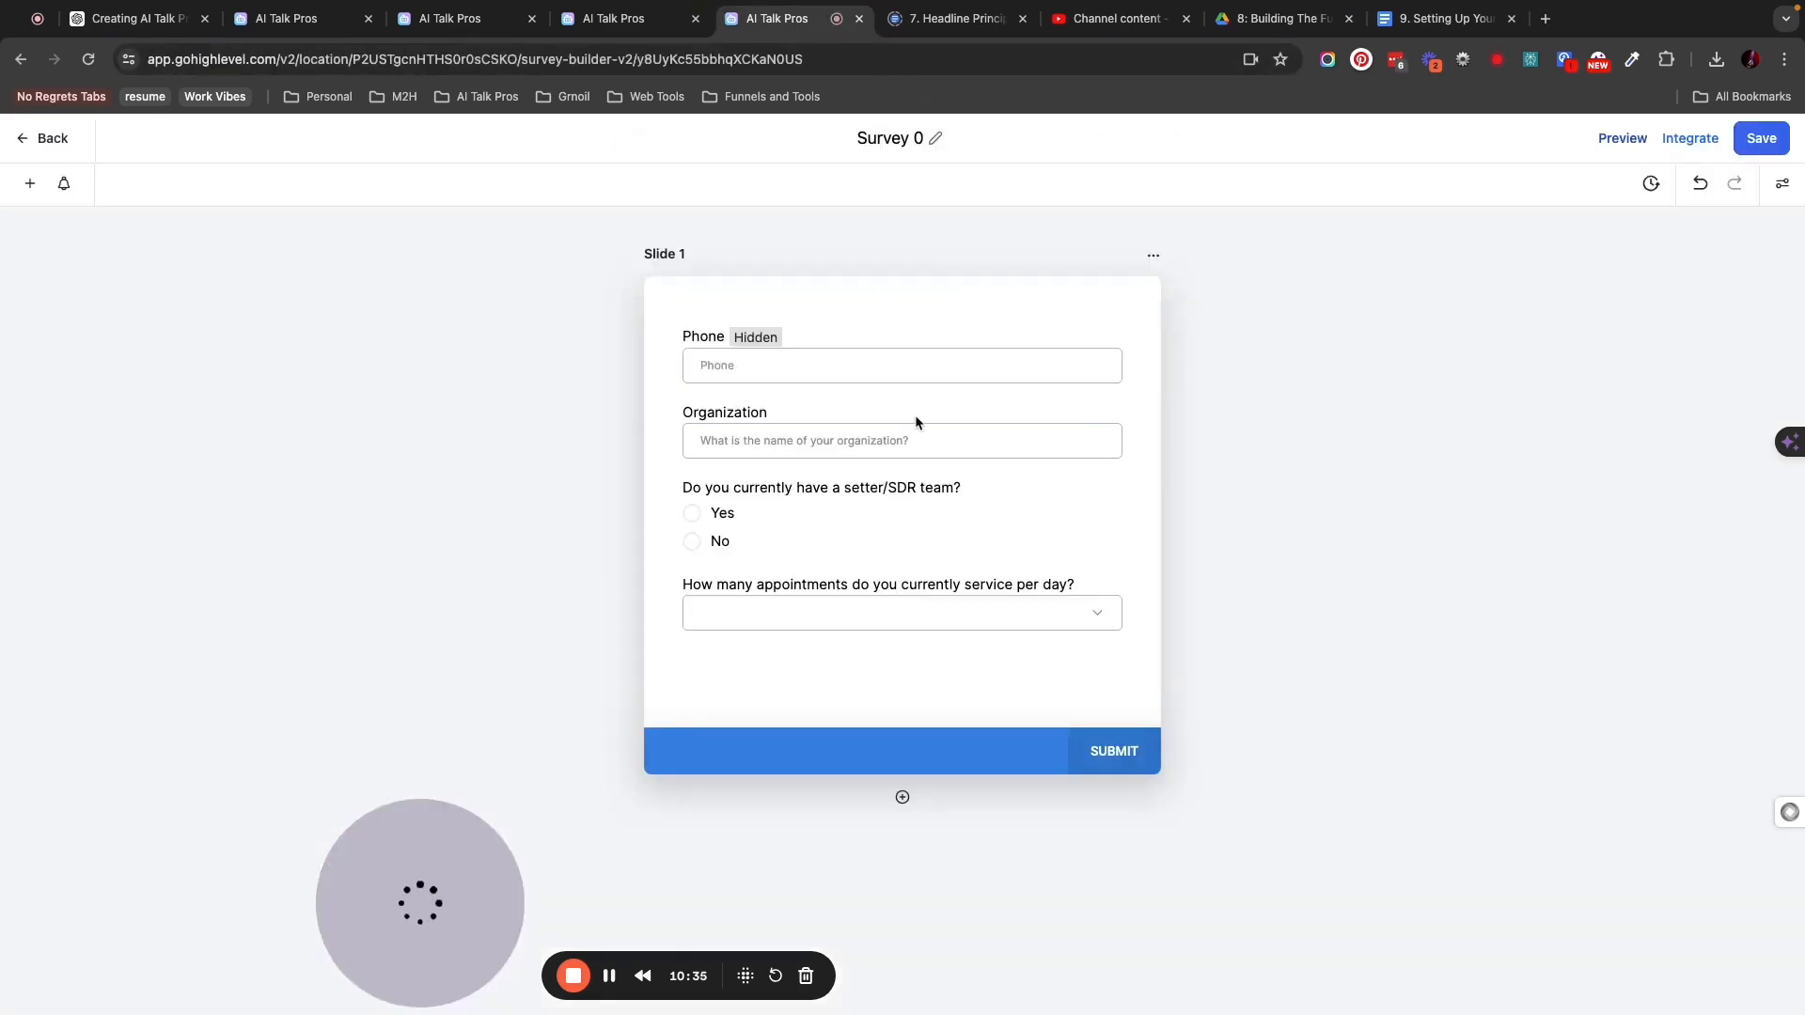
{"action": "left_click", "coordinate": [1689, 139]}
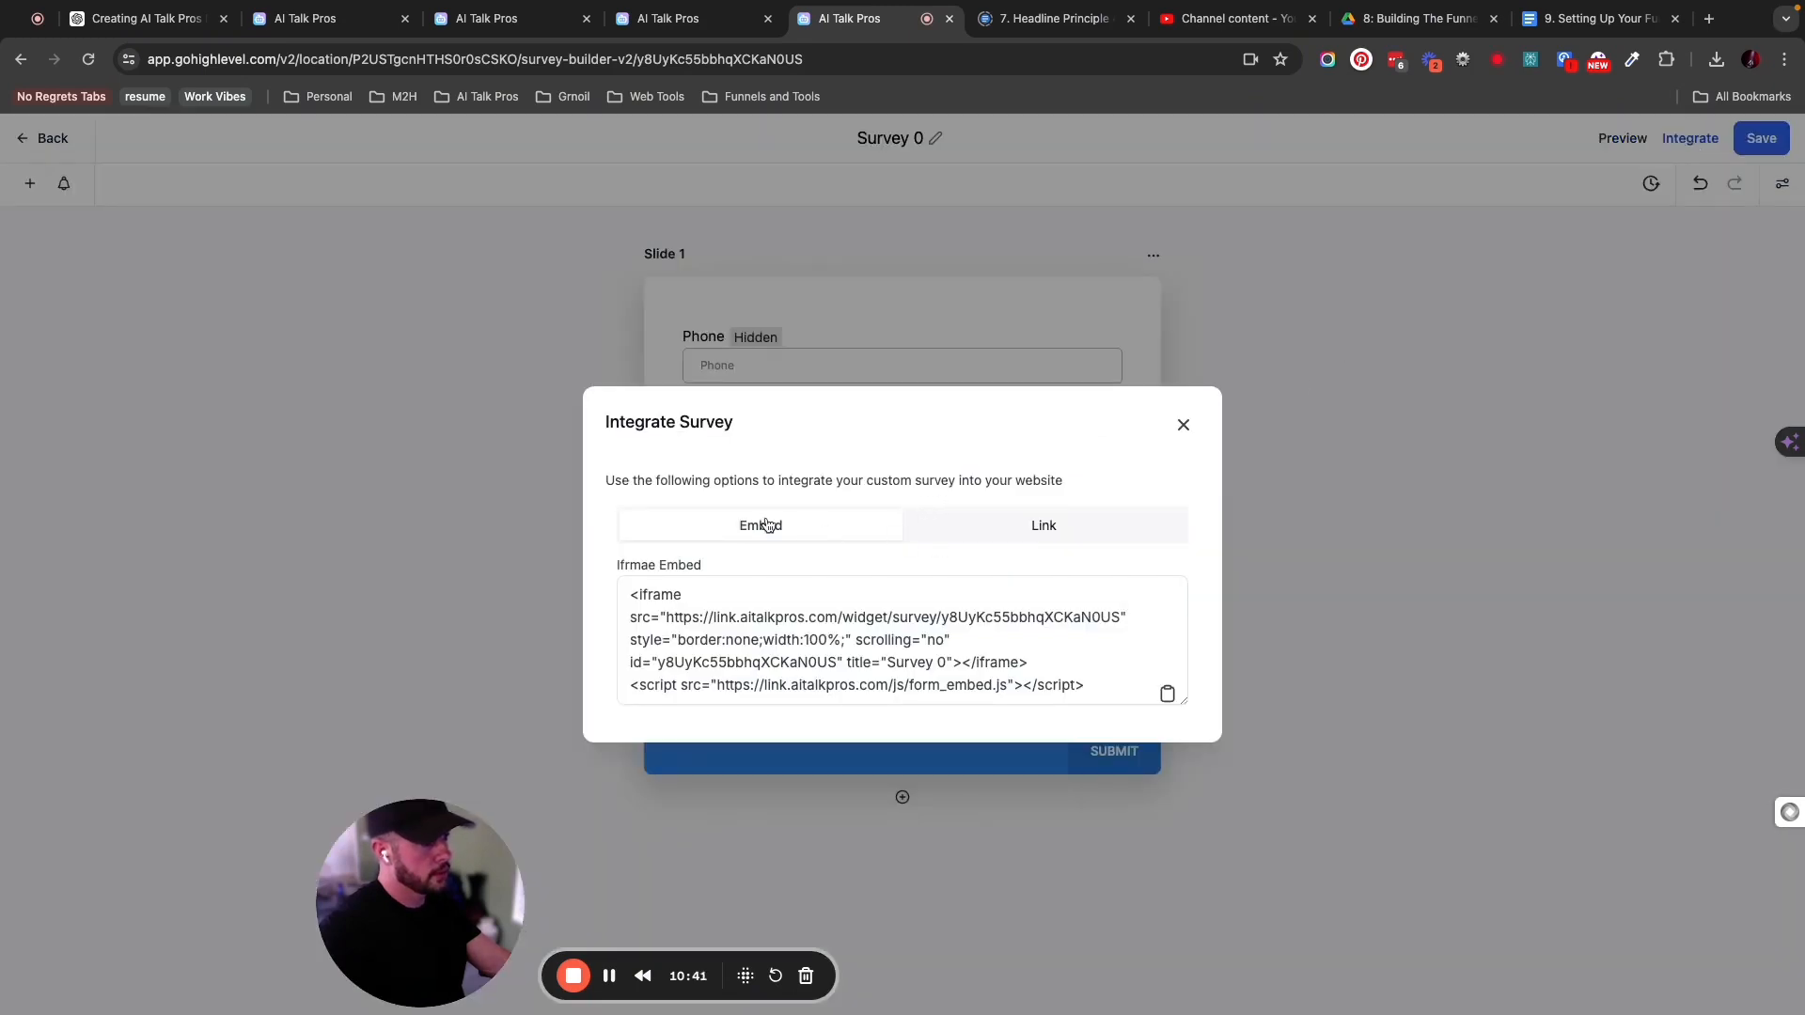
{"action": "left_click", "coordinate": [1045, 529]}
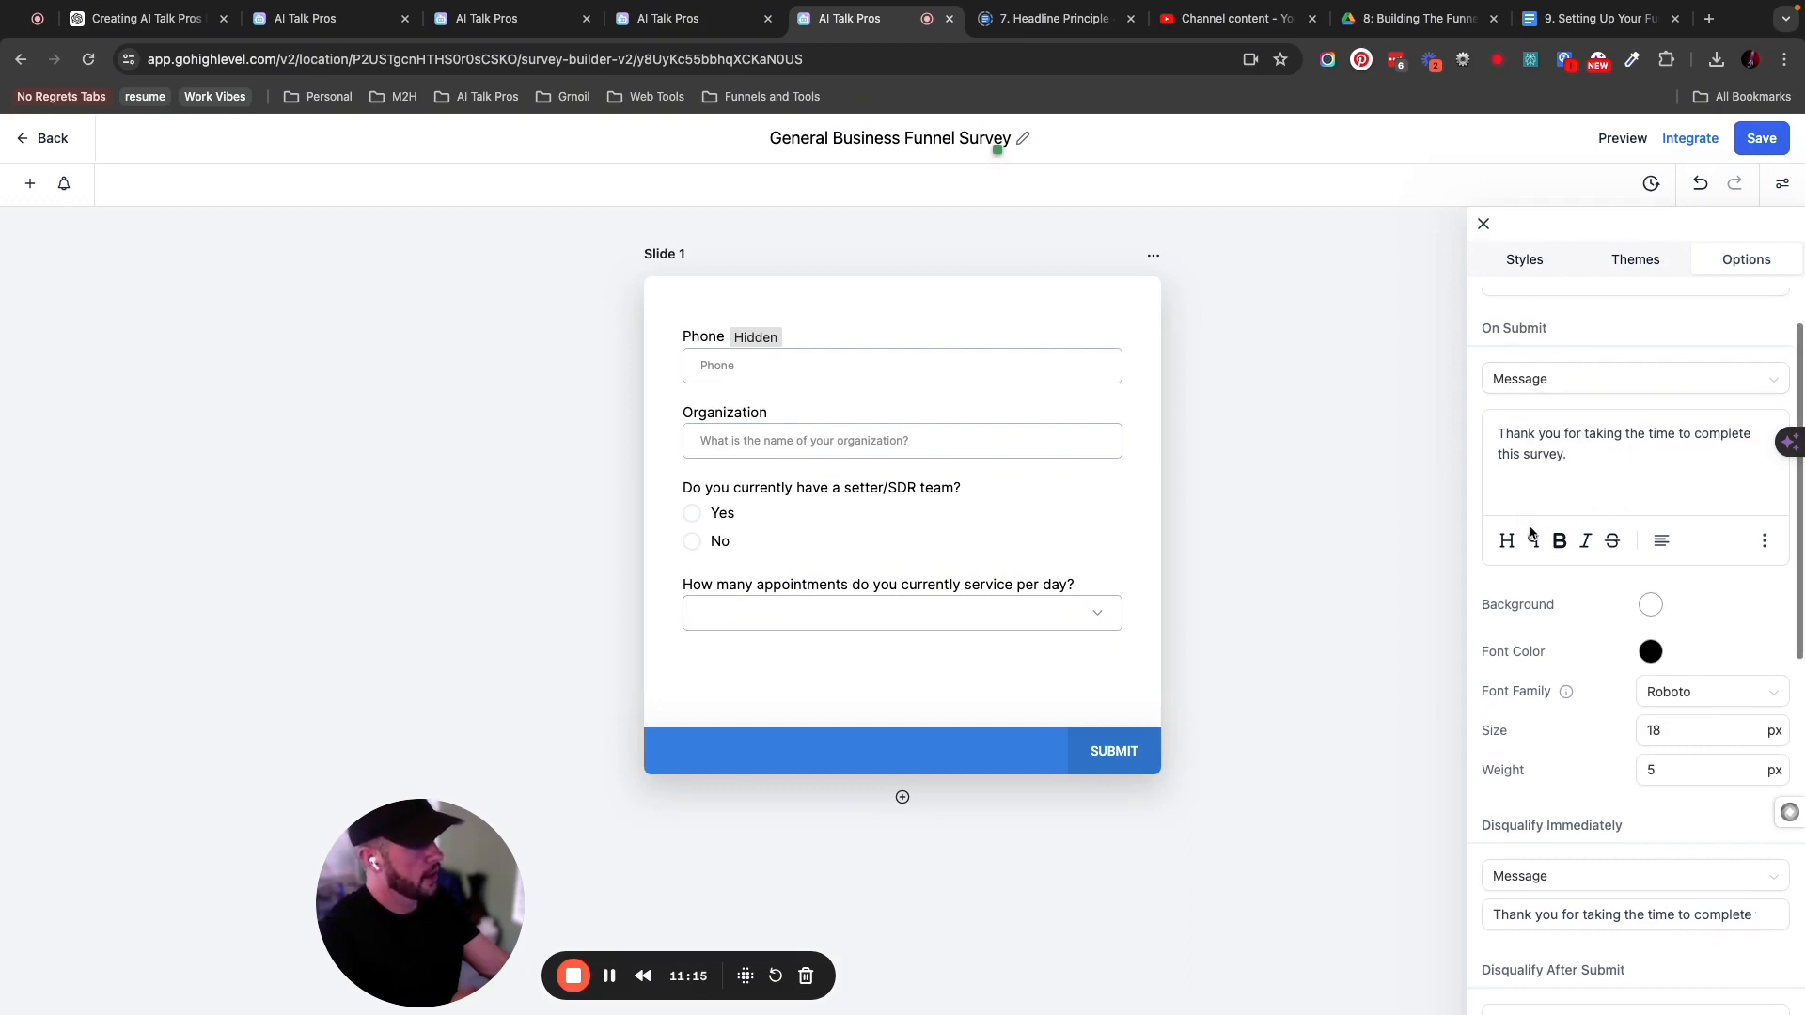
Review the survey's options, including the submit and disqualify messages, Facebook Pixel events and survey settings.
{"action": "scroll", "coordinate": [1529, 526], "scroll_direction": "down", "scroll_amount": 3}
{"action": "scroll", "coordinate": [1548, 564], "scroll_direction": "down", "scroll_amount": 5}
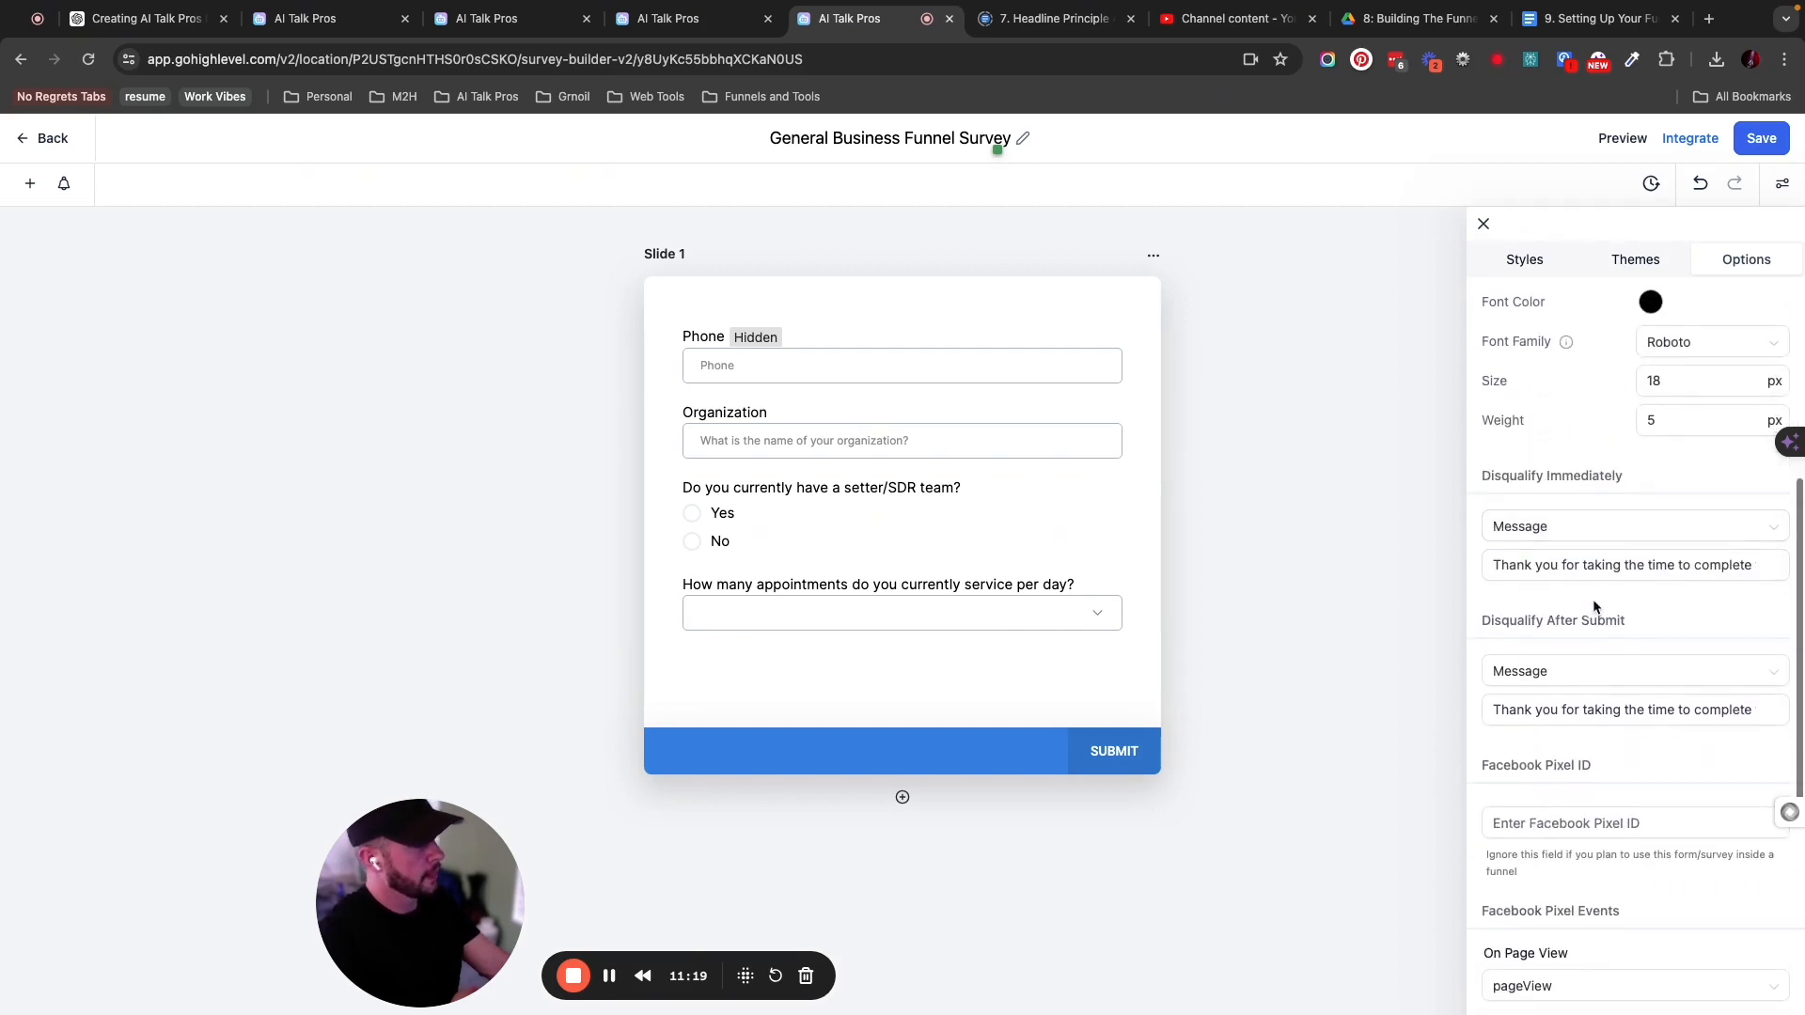
{"action": "scroll", "coordinate": [1580, 592], "scroll_direction": "down", "scroll_amount": 2}
{"action": "scroll", "coordinate": [1571, 562], "scroll_direction": "down", "scroll_amount": 1}
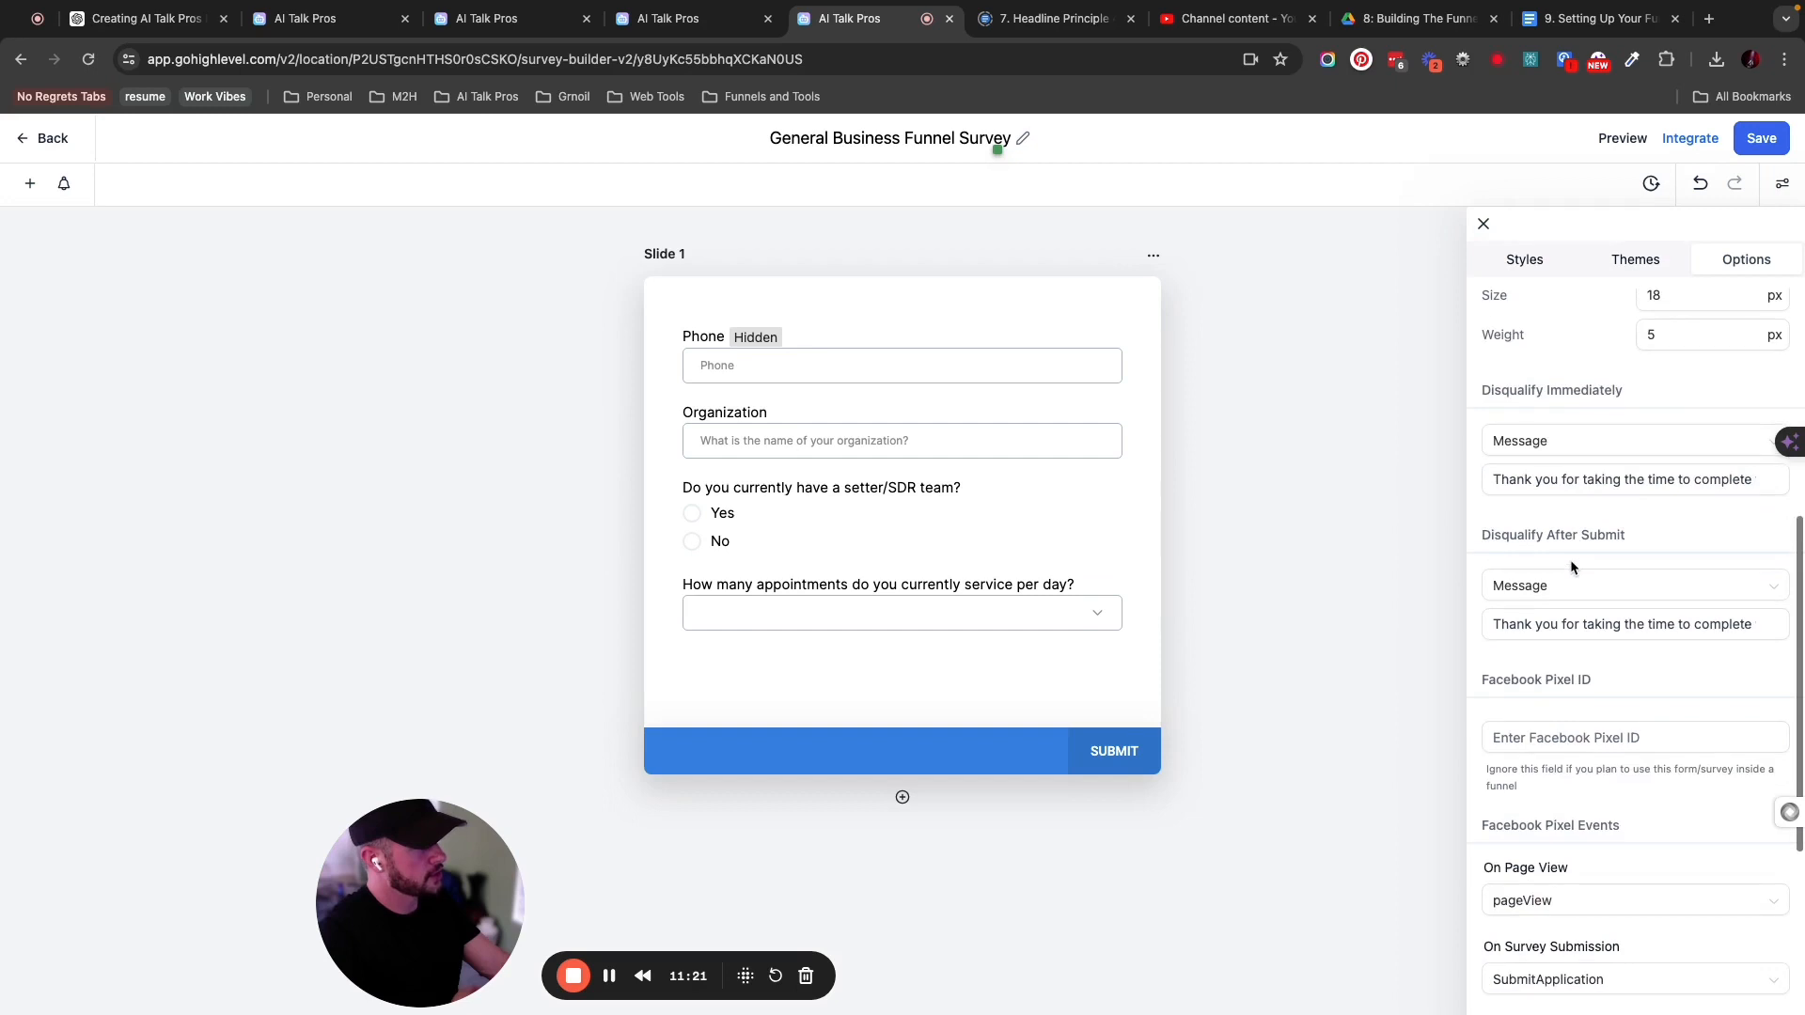
{"action": "scroll", "coordinate": [1592, 530], "scroll_direction": "down", "scroll_amount": 1}
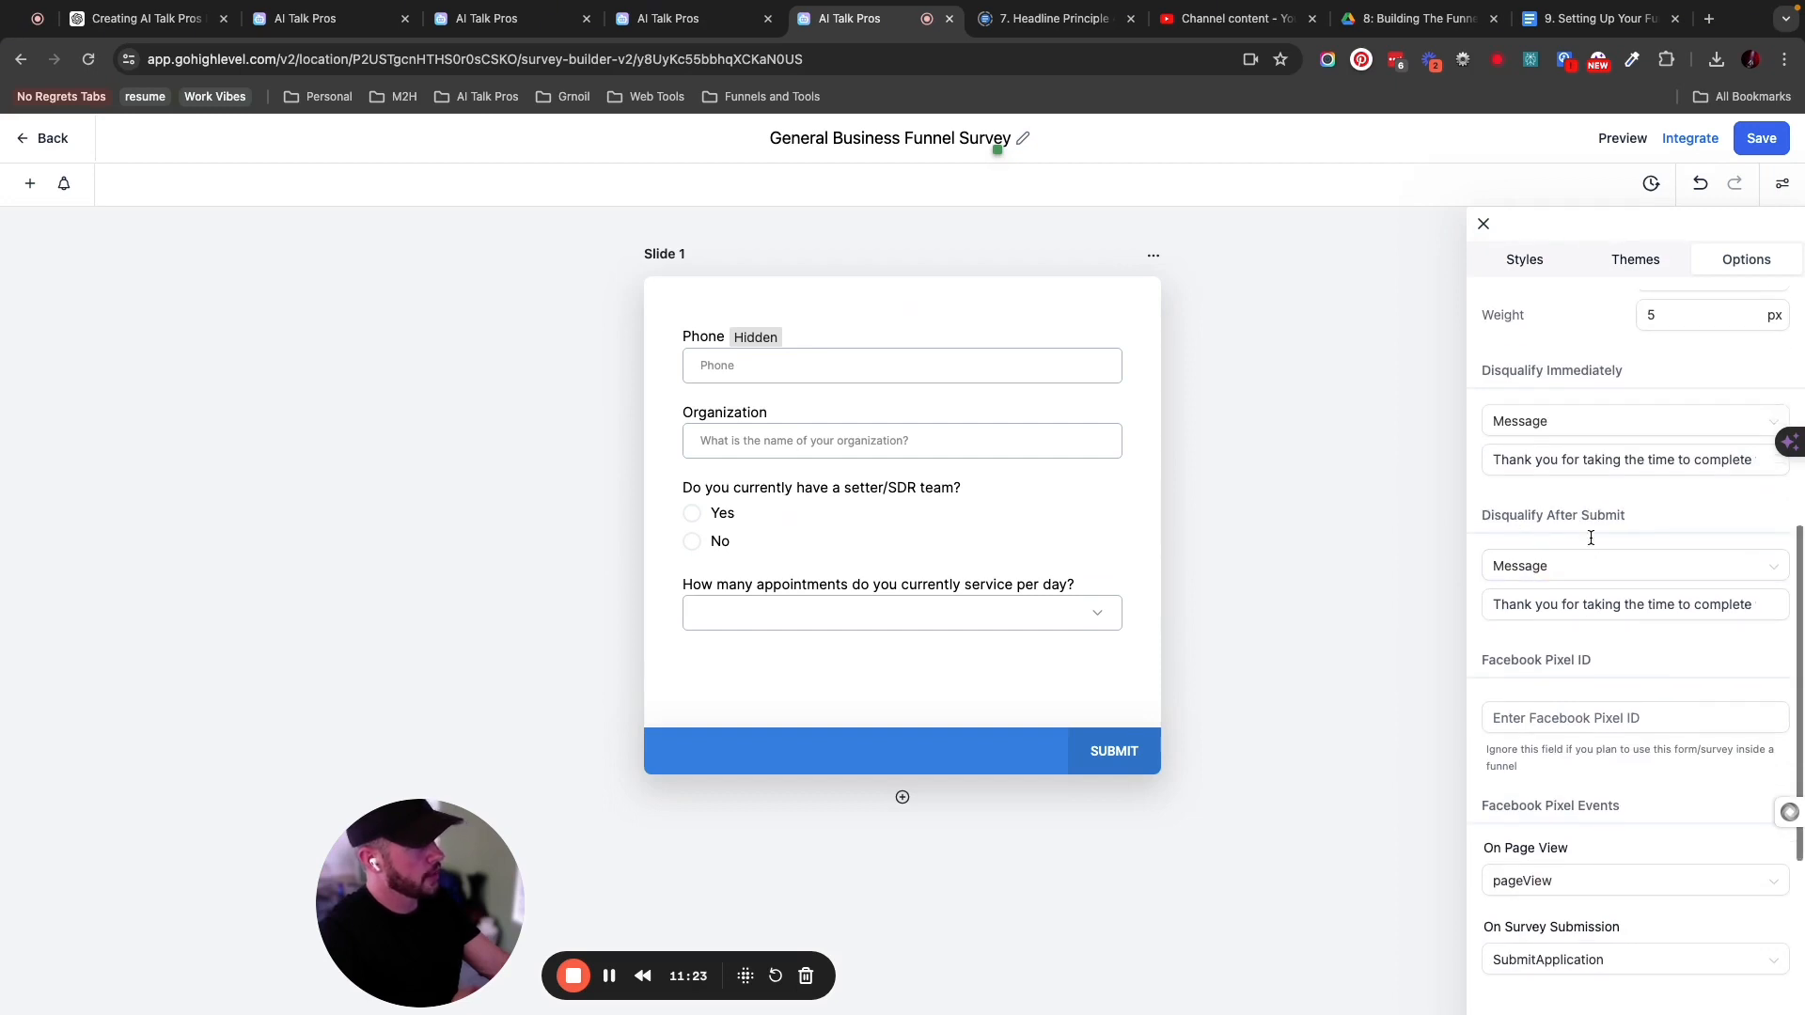
{"action": "left_click", "coordinate": [1618, 604]}
{"action": "scroll", "coordinate": [1618, 606], "scroll_direction": "down", "scroll_amount": 2}
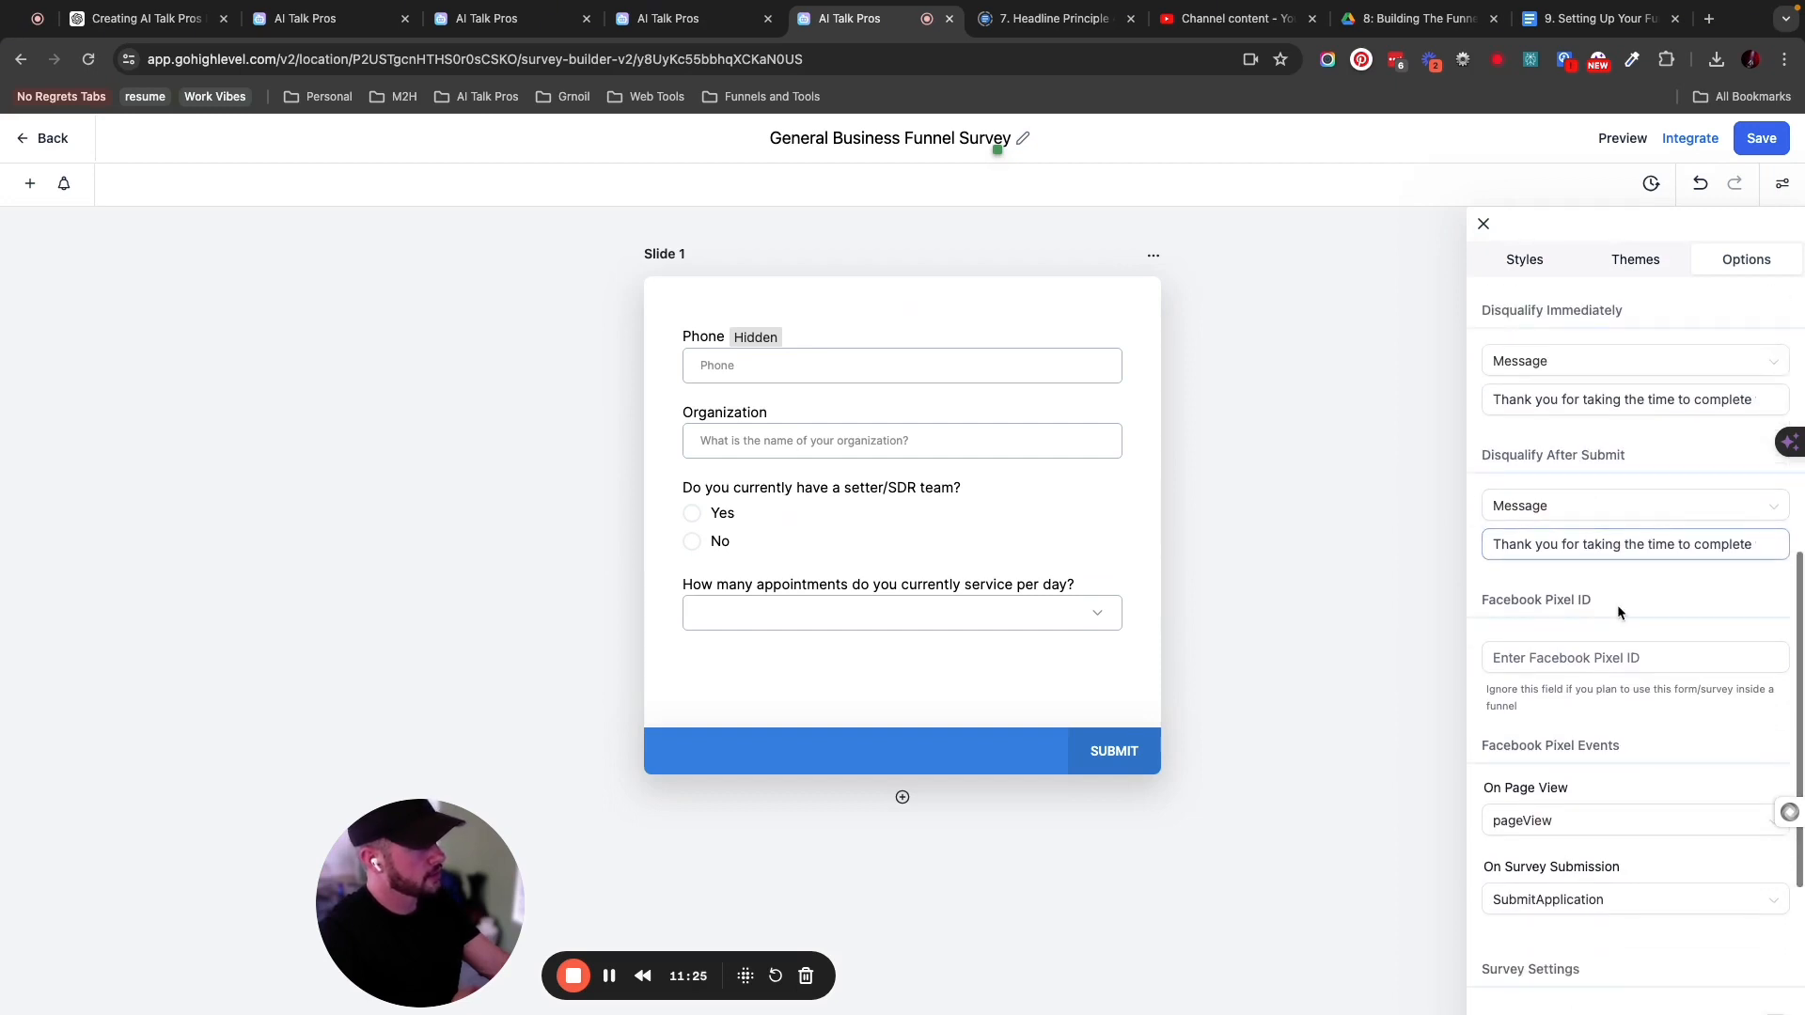
{"action": "scroll", "coordinate": [1597, 596], "scroll_direction": "down", "scroll_amount": 1}
{"action": "scroll", "coordinate": [1598, 601], "scroll_direction": "down", "scroll_amount": 1}
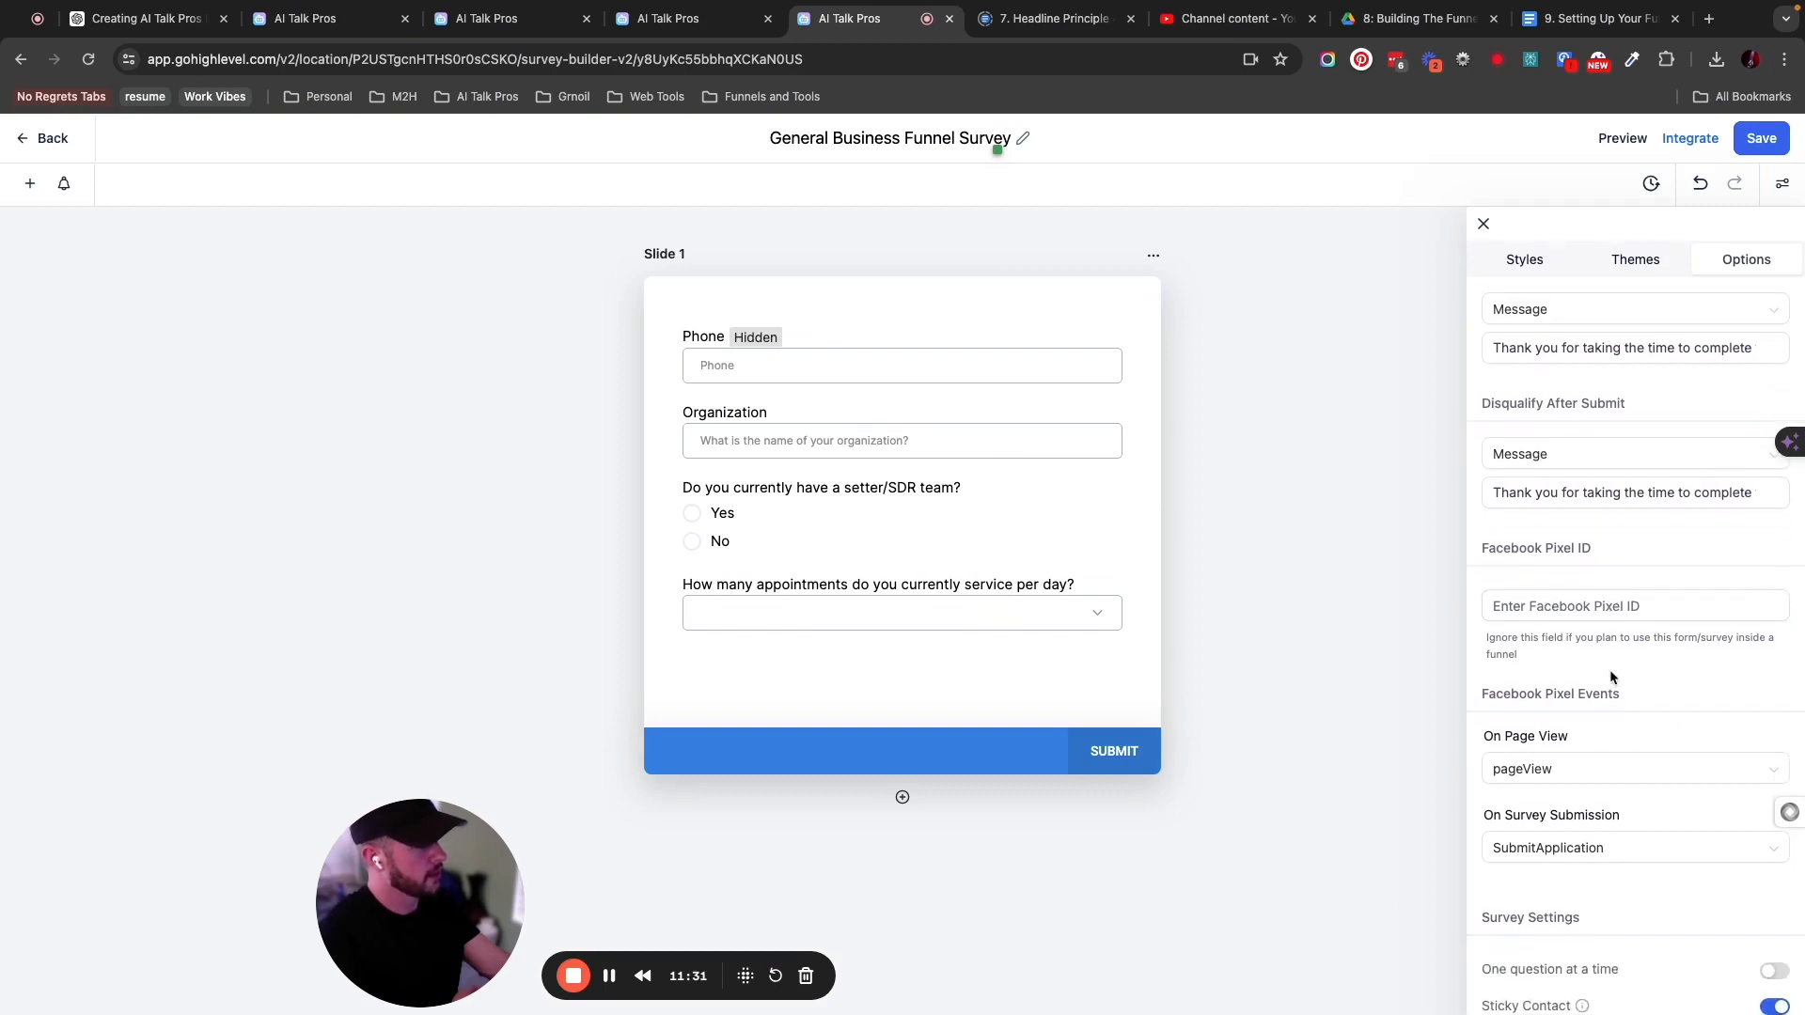
{"action": "scroll", "coordinate": [1610, 669], "scroll_direction": "down", "scroll_amount": 2}
{"action": "scroll", "coordinate": [1611, 677], "scroll_direction": "down", "scroll_amount": 1}
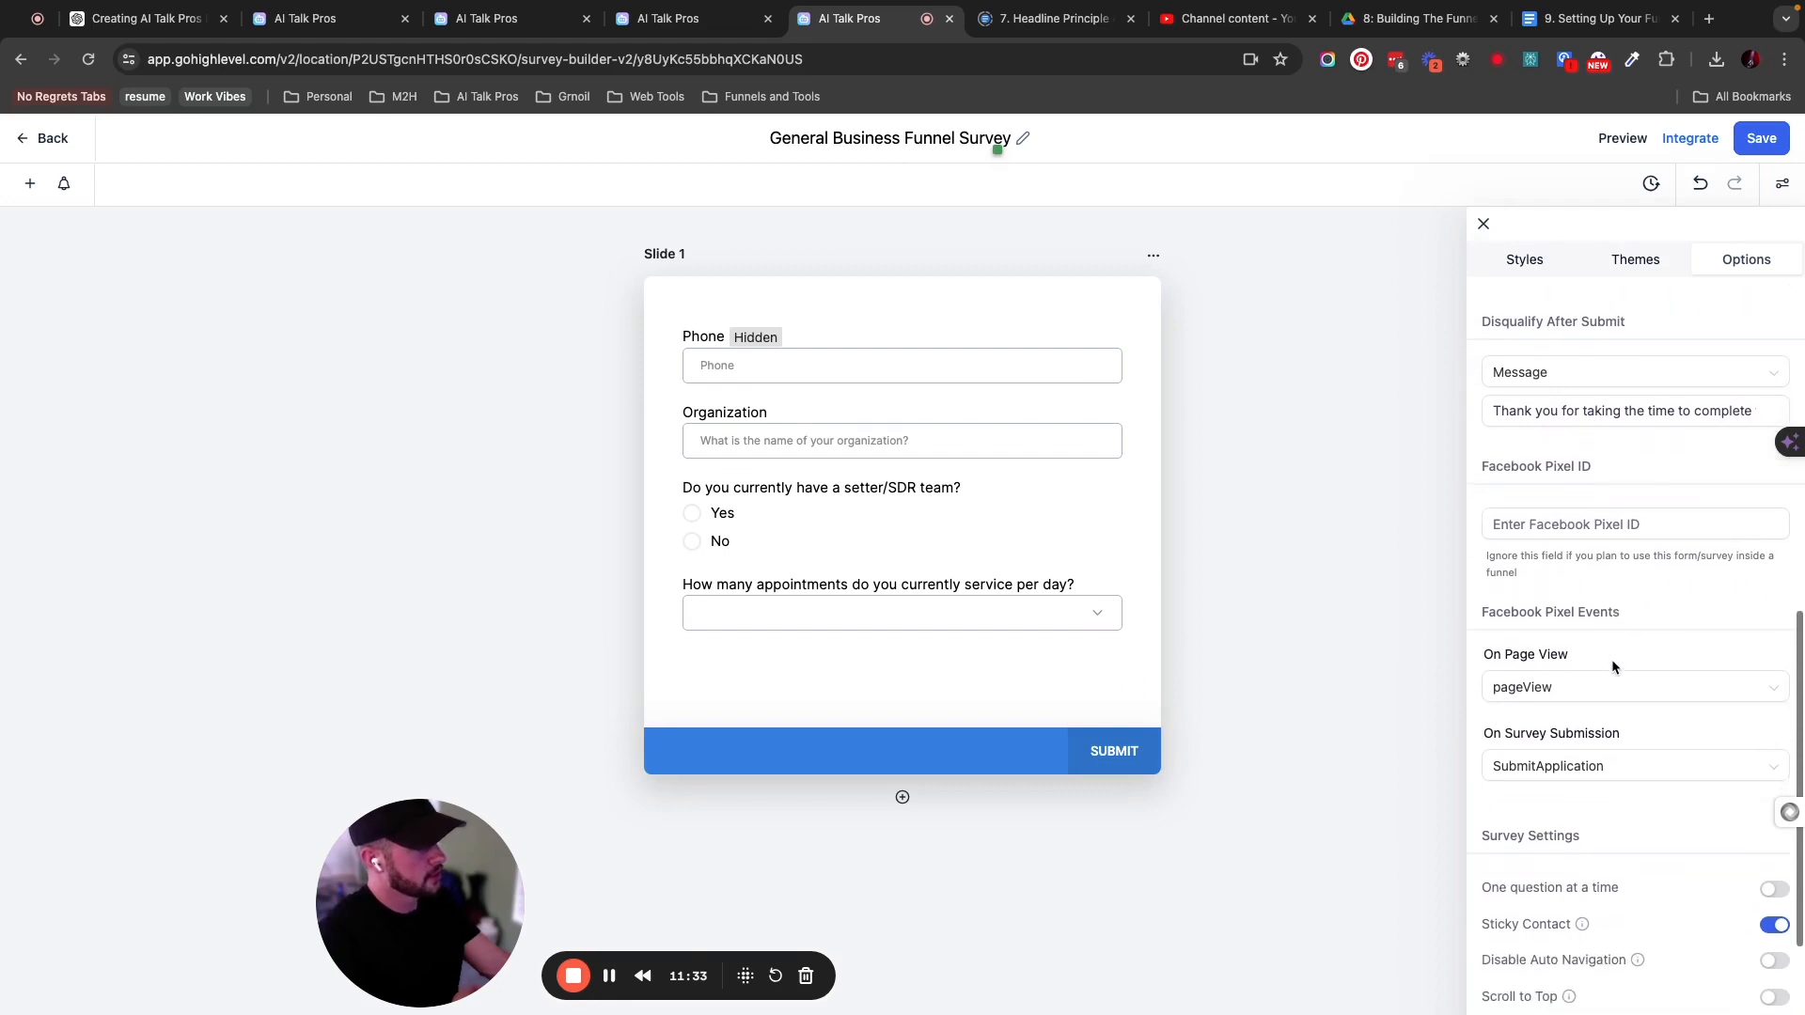
{"action": "scroll", "coordinate": [1607, 663], "scroll_direction": "down", "scroll_amount": 1}
{"action": "scroll", "coordinate": [1605, 661], "scroll_direction": "down", "scroll_amount": 2}
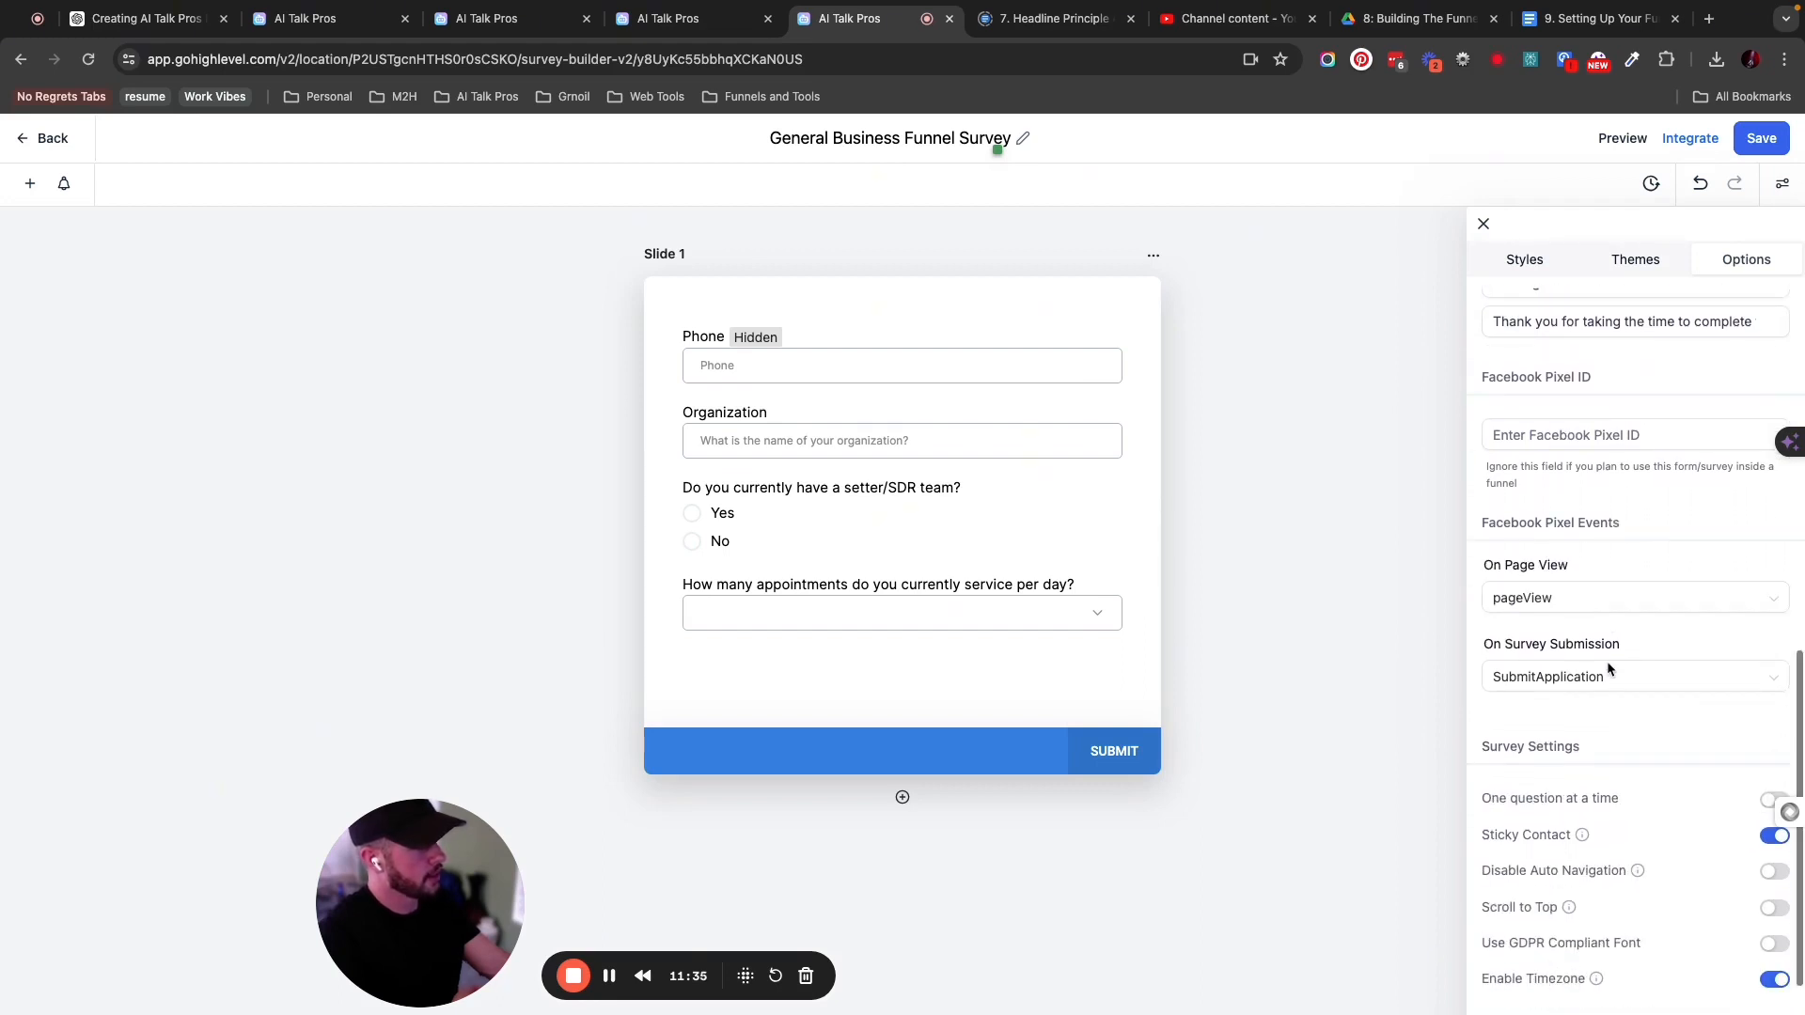
{"action": "left_click", "coordinate": [1570, 596]}
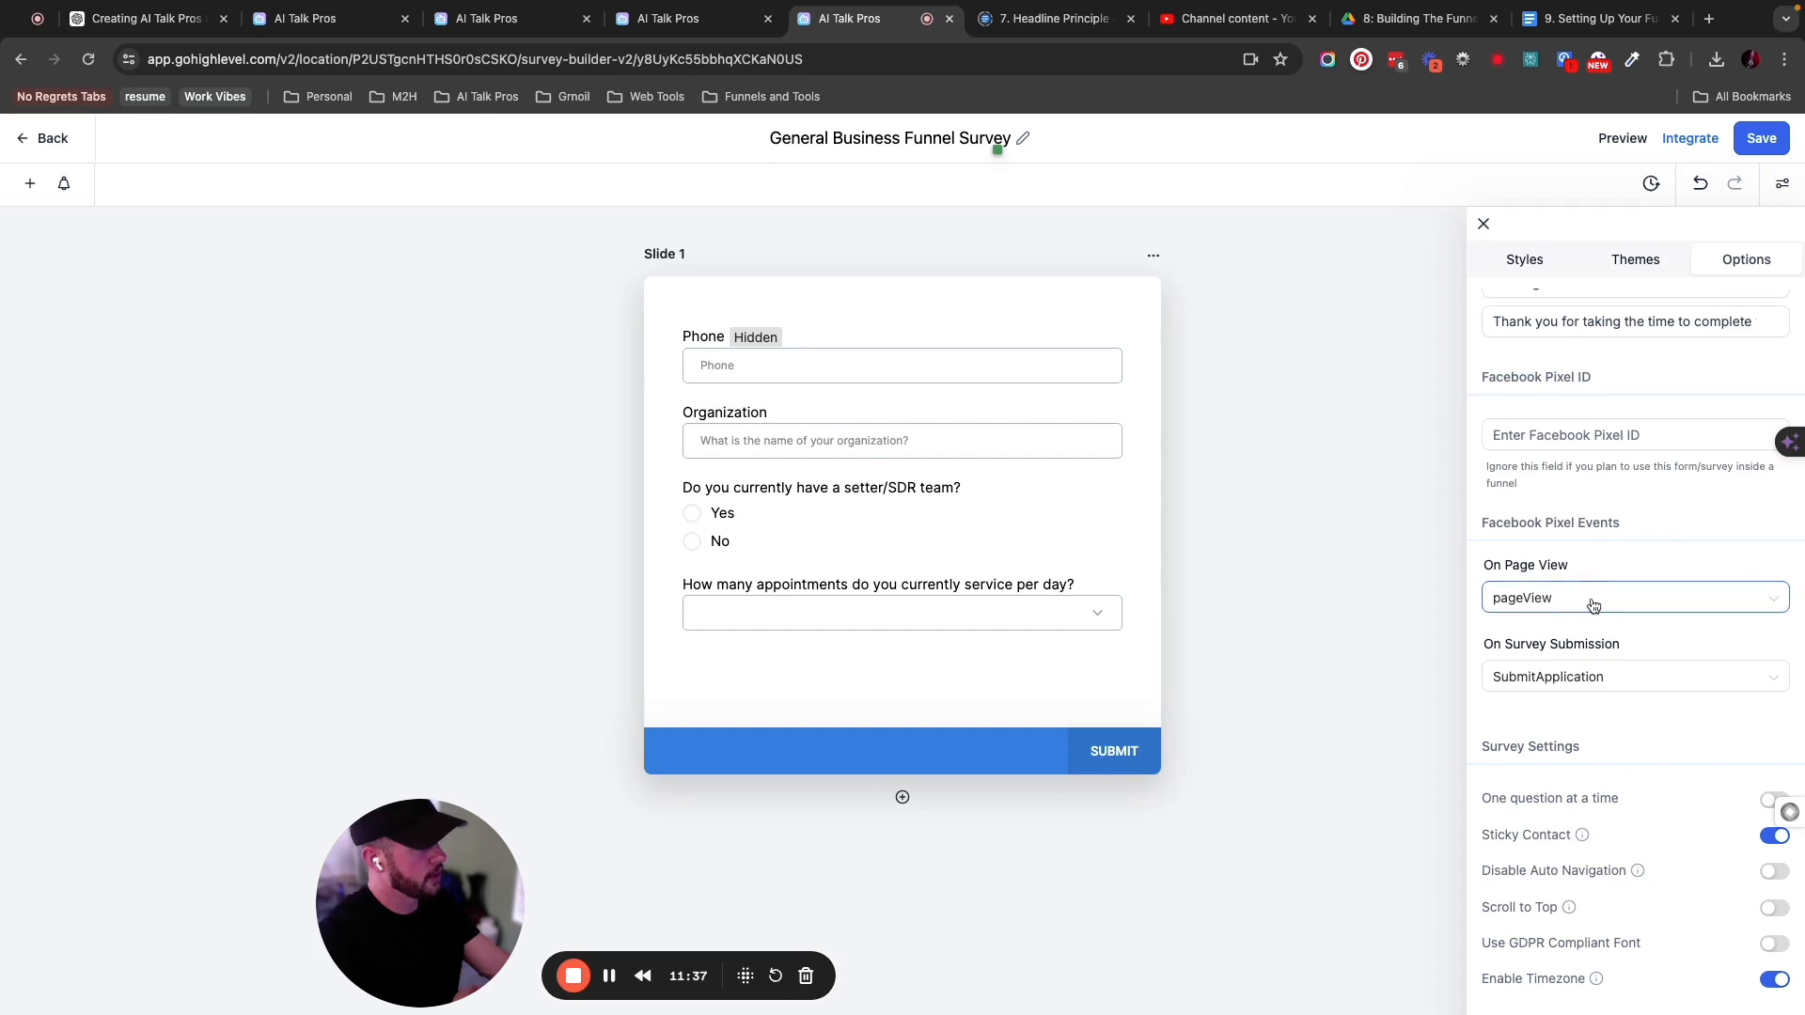
{"action": "scroll", "coordinate": [1578, 632], "scroll_direction": "down", "scroll_amount": 2}
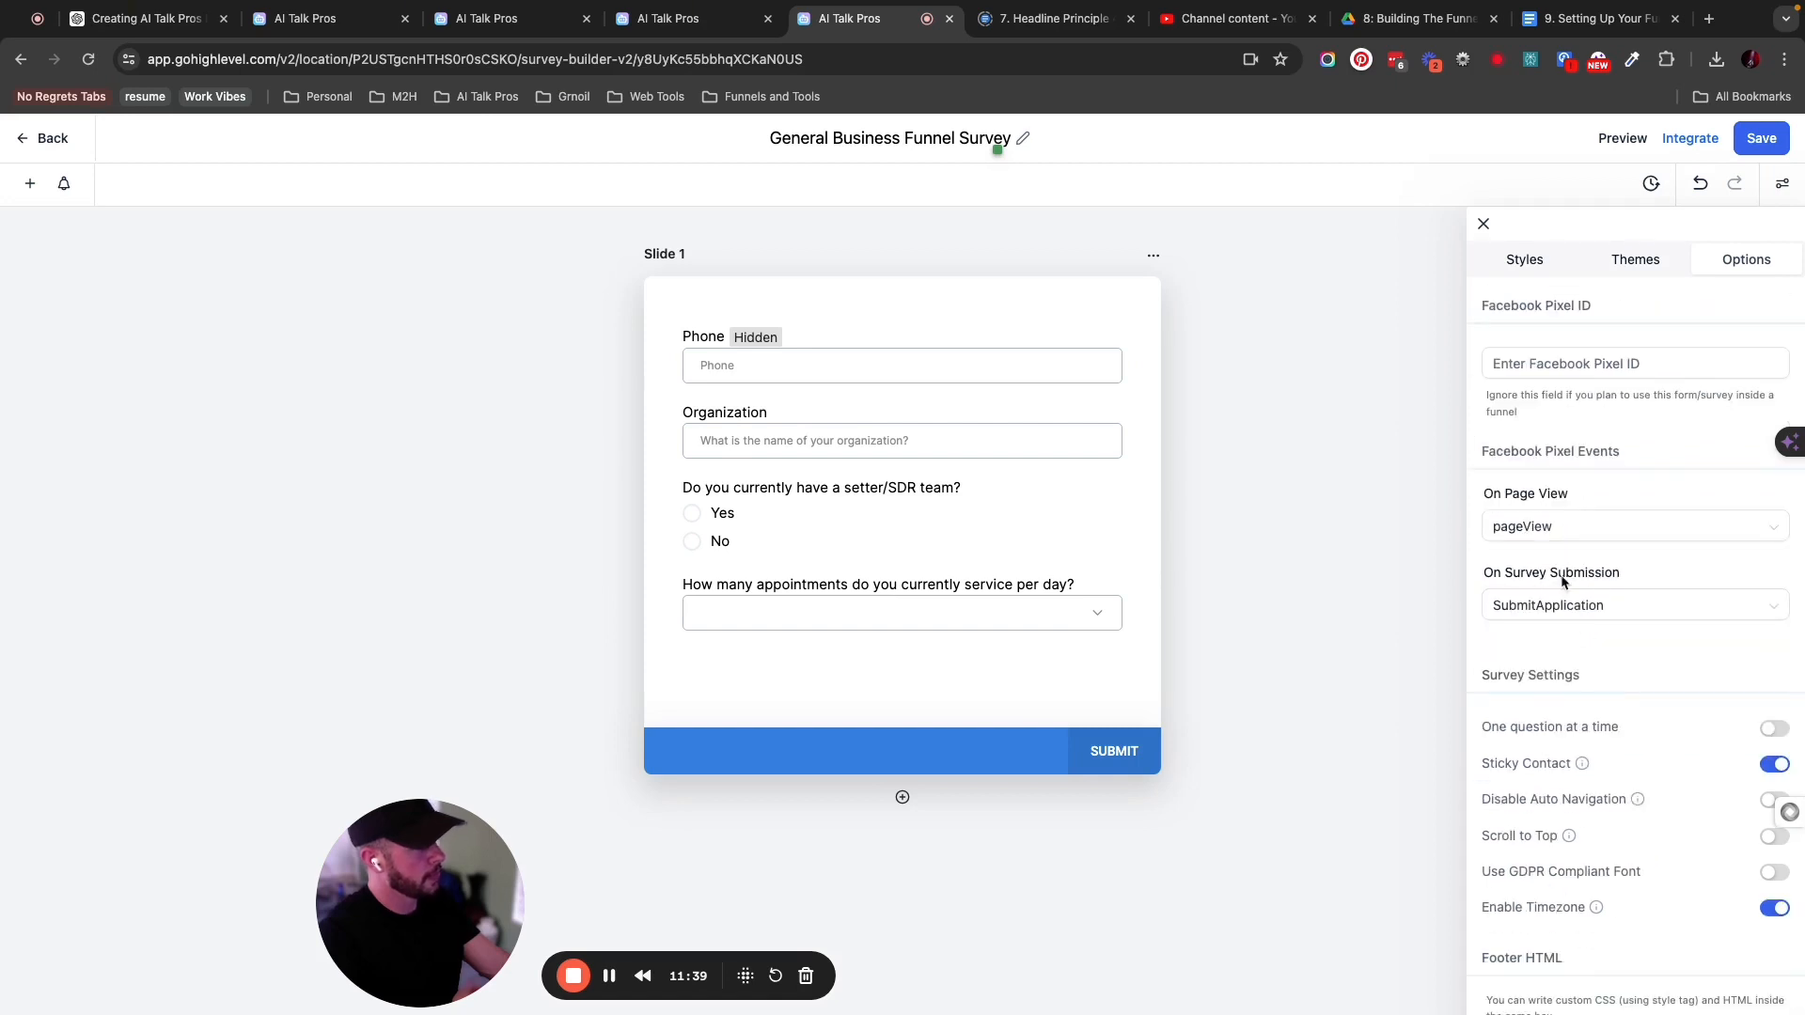
{"action": "left_click", "coordinate": [1624, 613]}
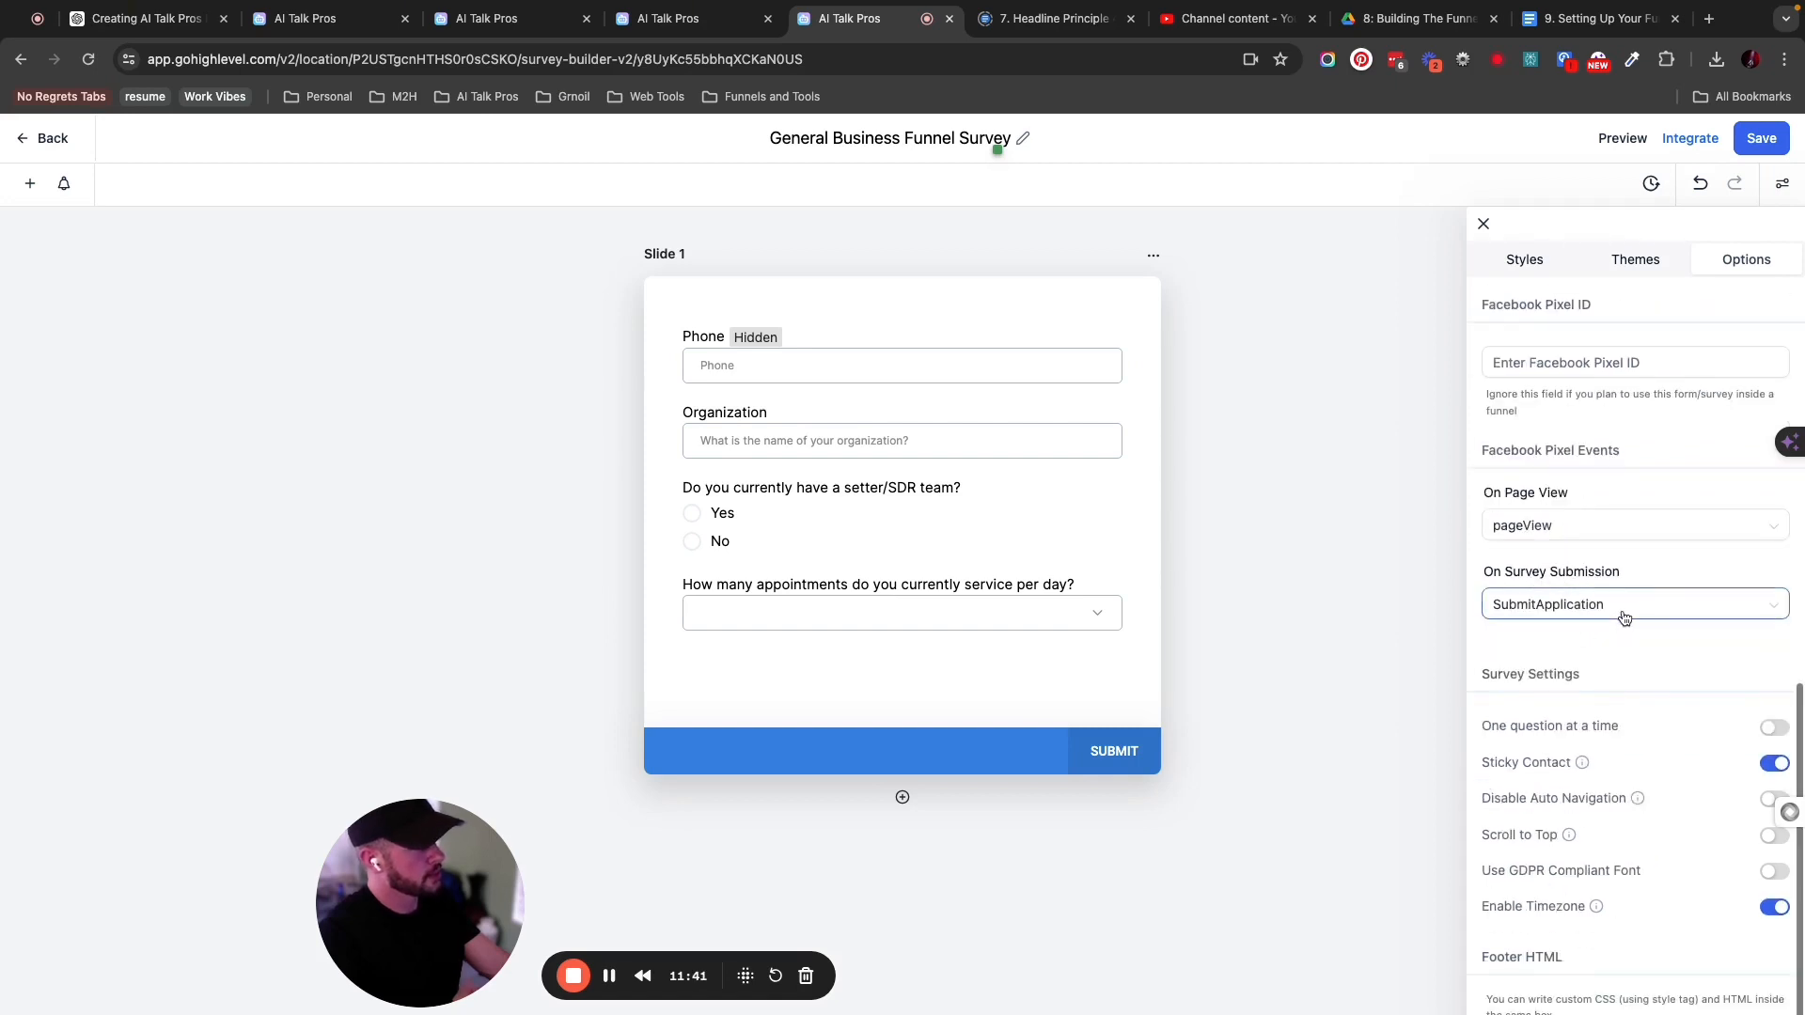
{"action": "scroll", "coordinate": [1627, 621], "scroll_direction": "down", "scroll_amount": 2}
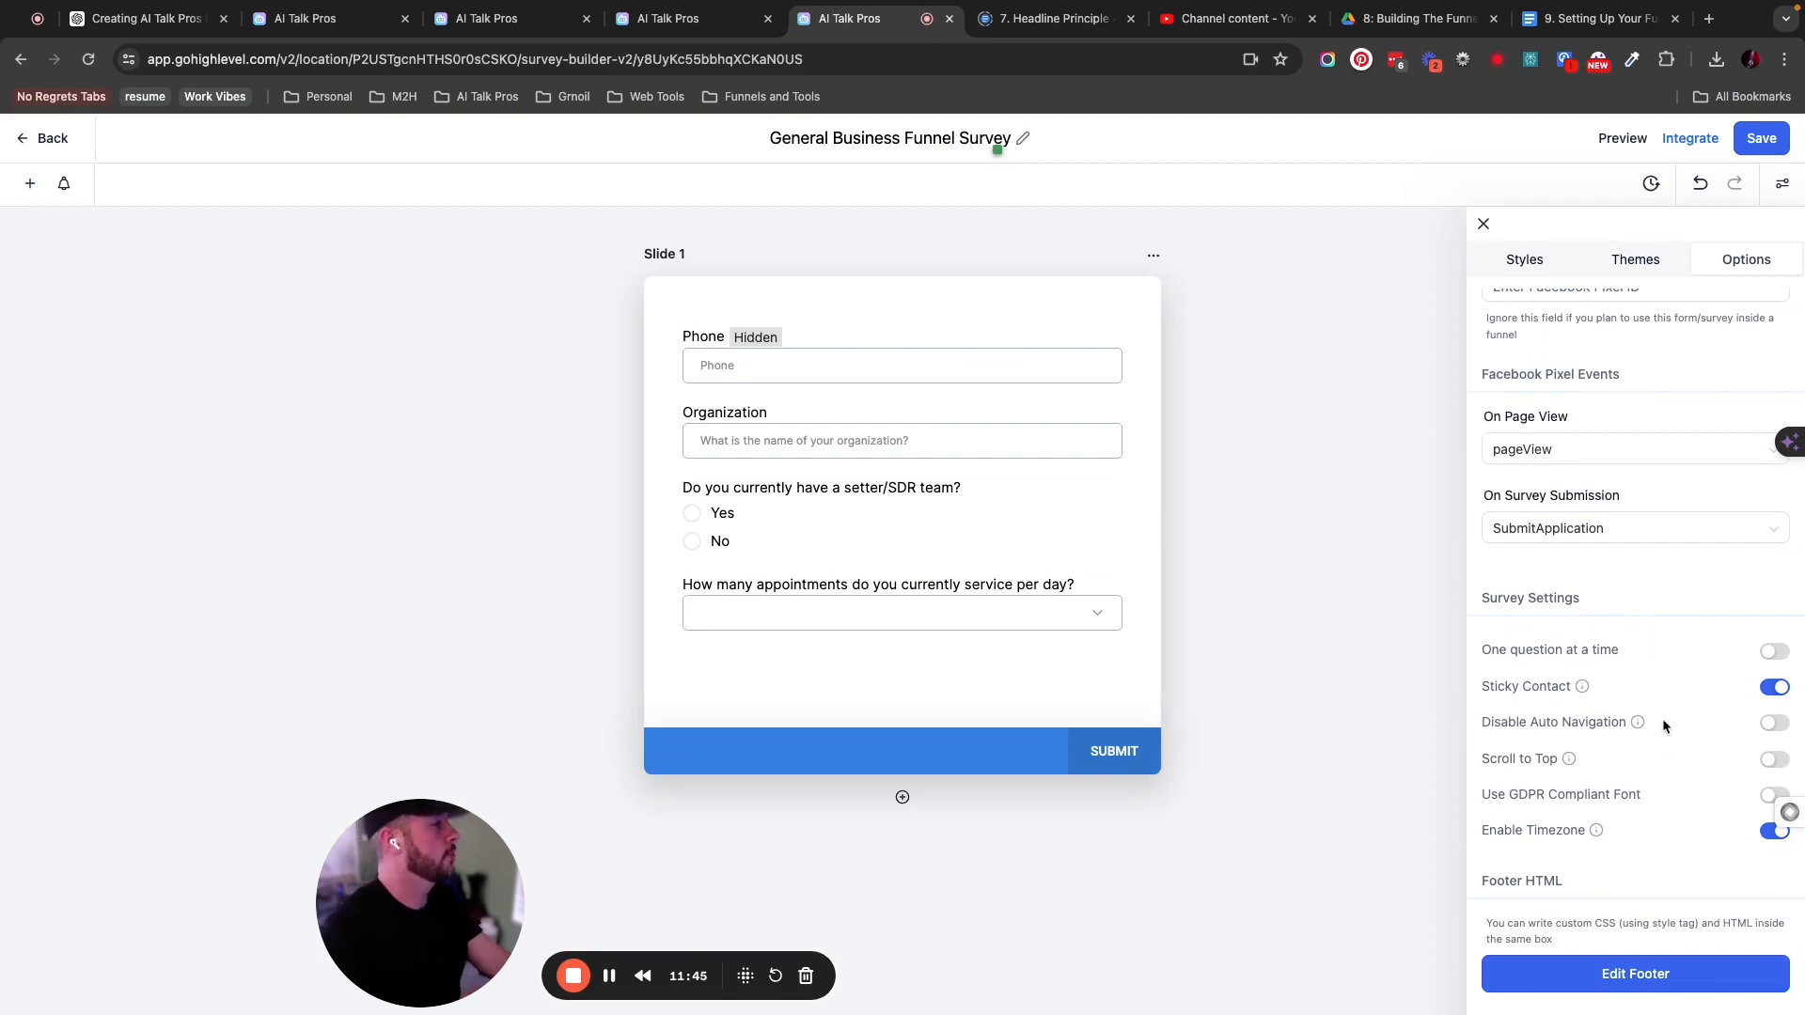
{"action": "scroll", "coordinate": [1660, 710], "scroll_direction": "up", "scroll_amount": 2}
{"action": "scroll", "coordinate": [1651, 705], "scroll_direction": "up", "scroll_amount": 10}
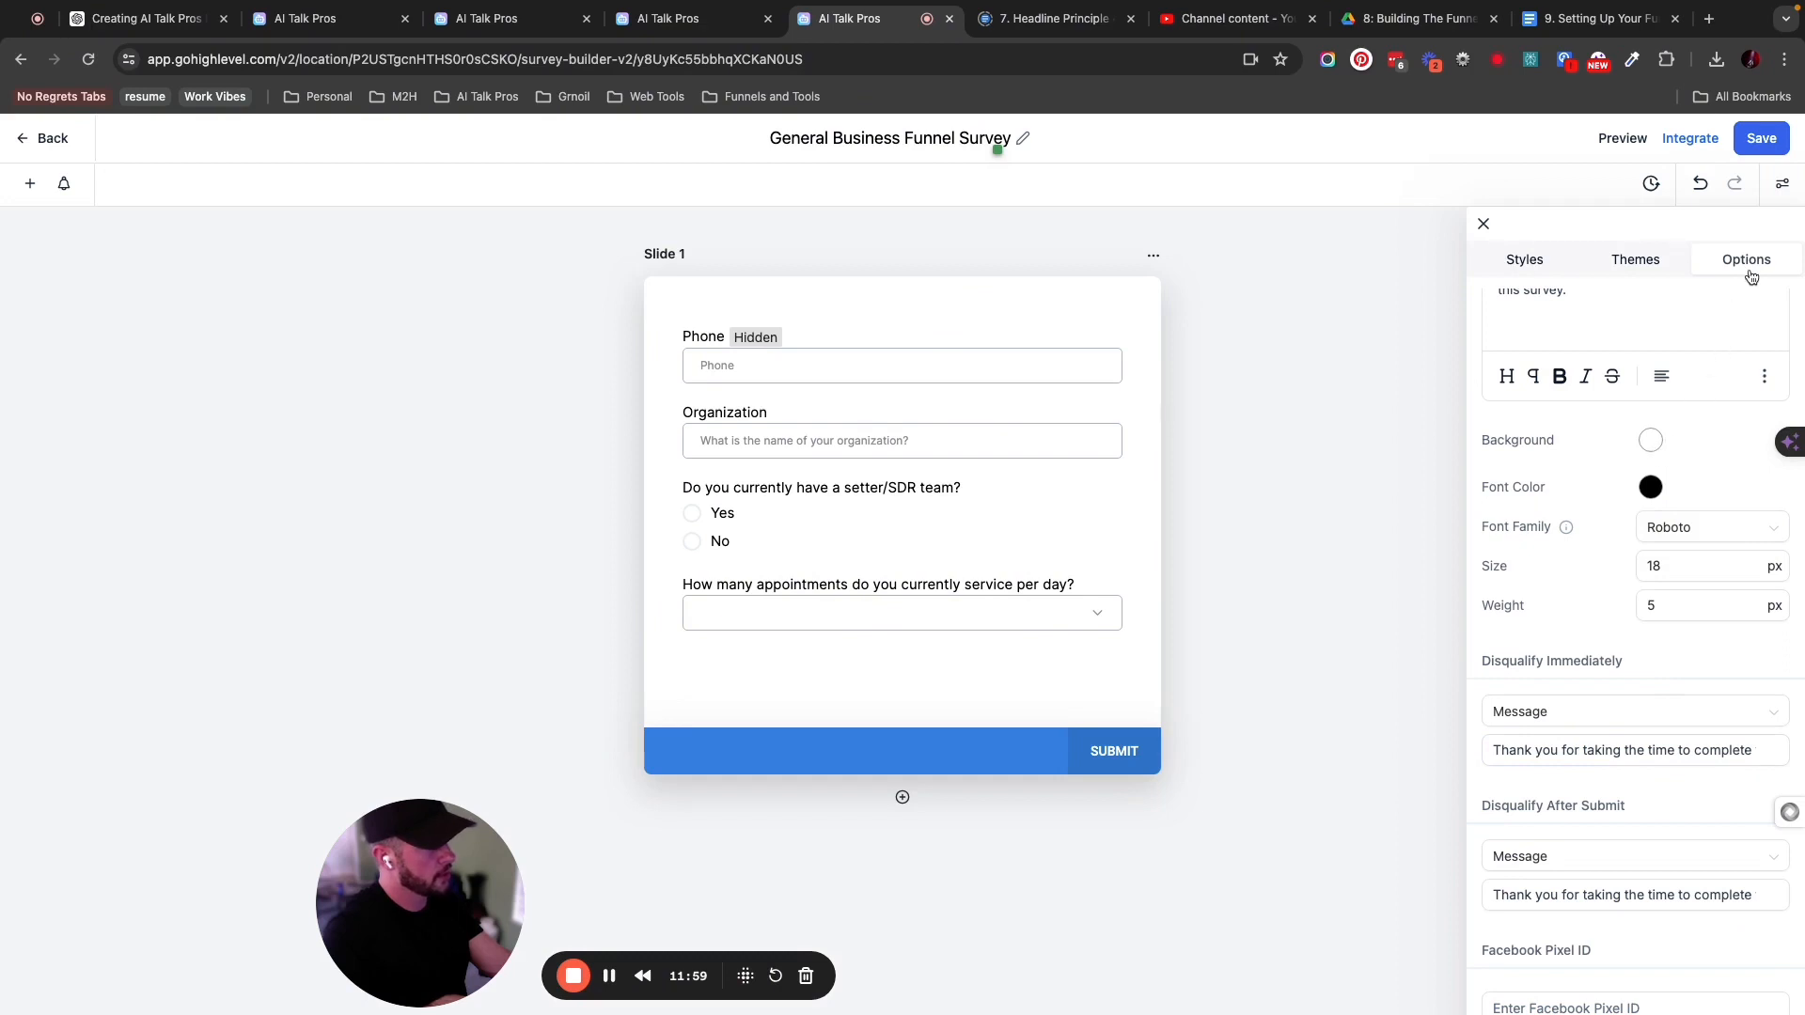
{"action": "scroll", "coordinate": [1611, 583], "scroll_direction": "up", "scroll_amount": 3}
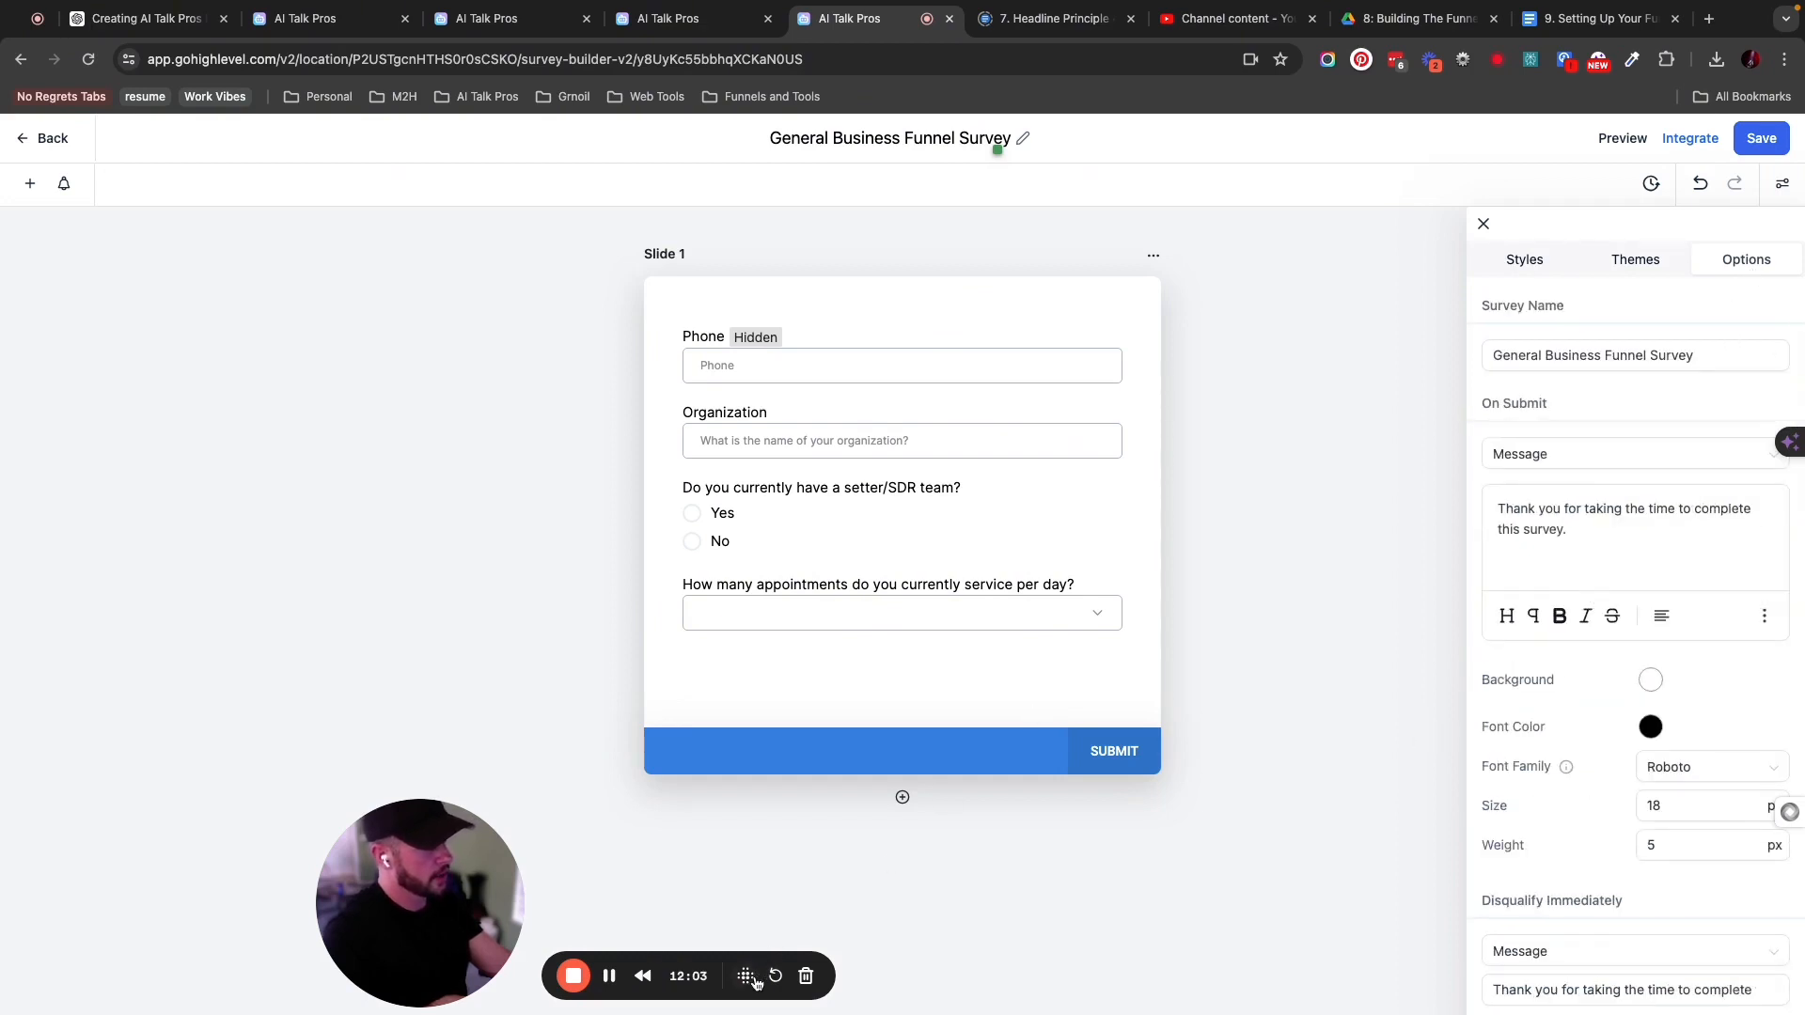
Check the empty survey element on the funnel's Survey page and look over the slides of the General Business Funnel Survey.
{"action": "key", "text": "ctrl+shift+Tab"}
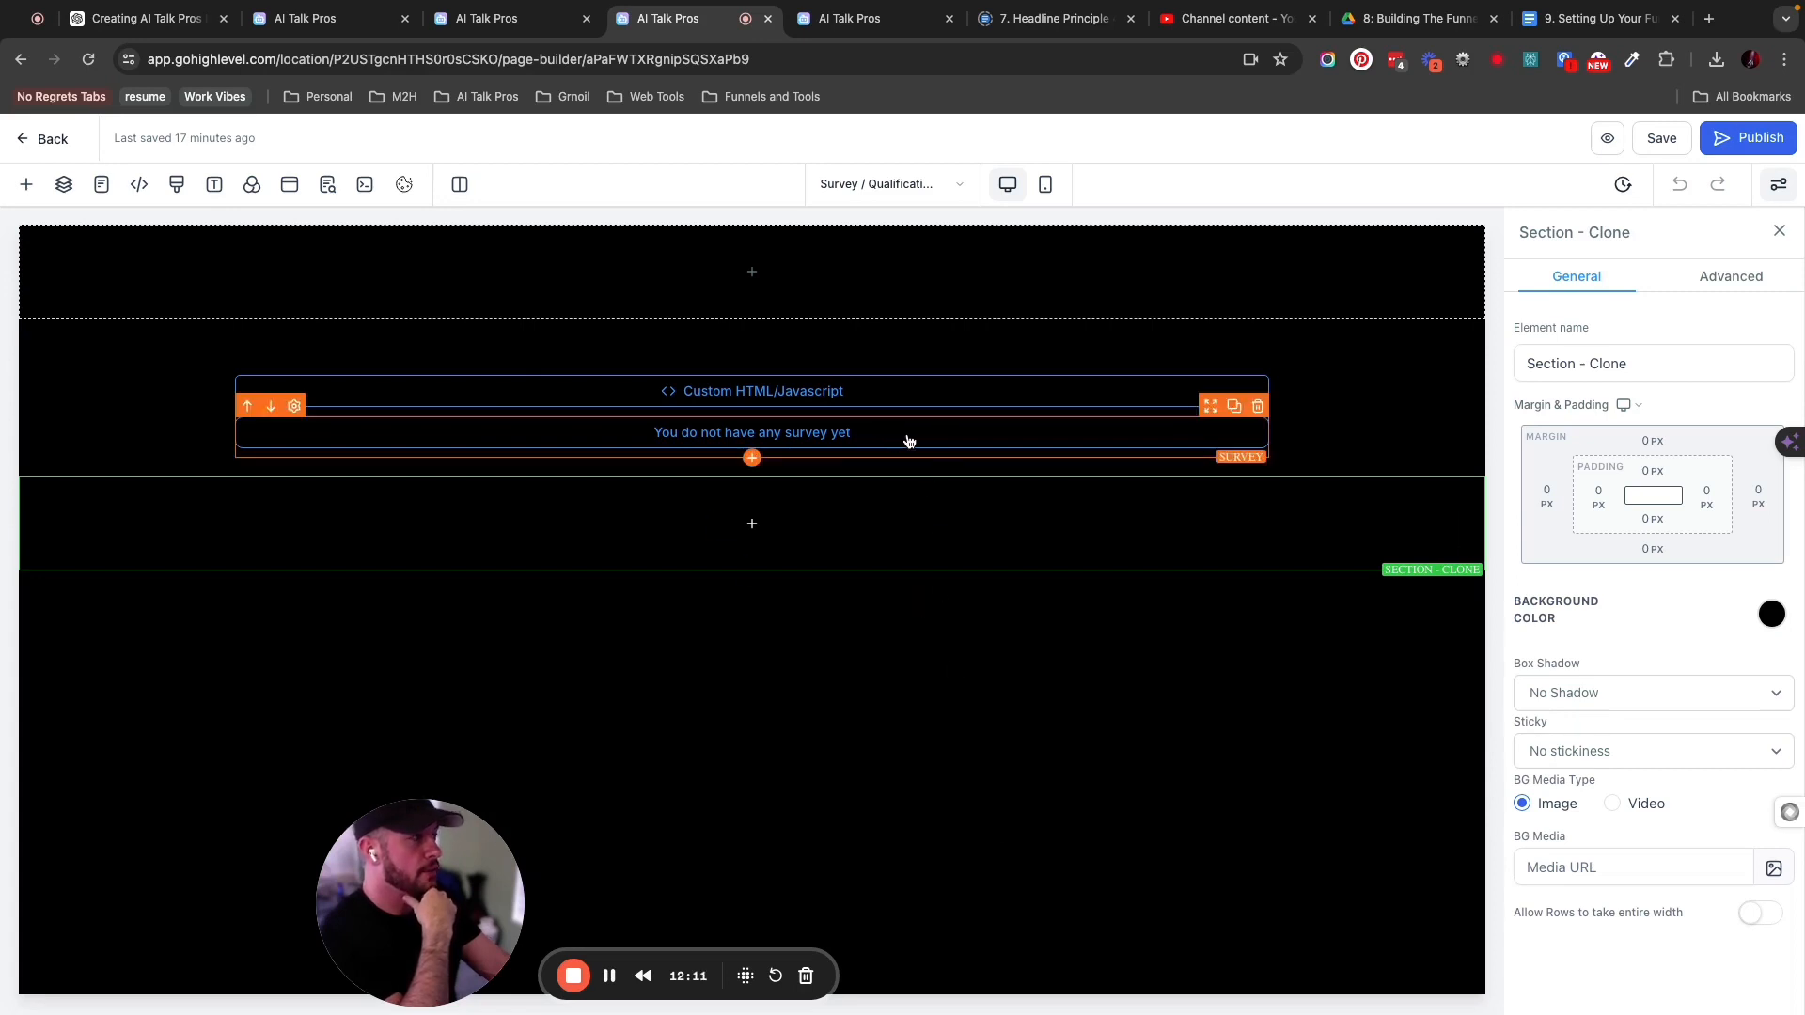
{"action": "left_click", "coordinate": [910, 27]}
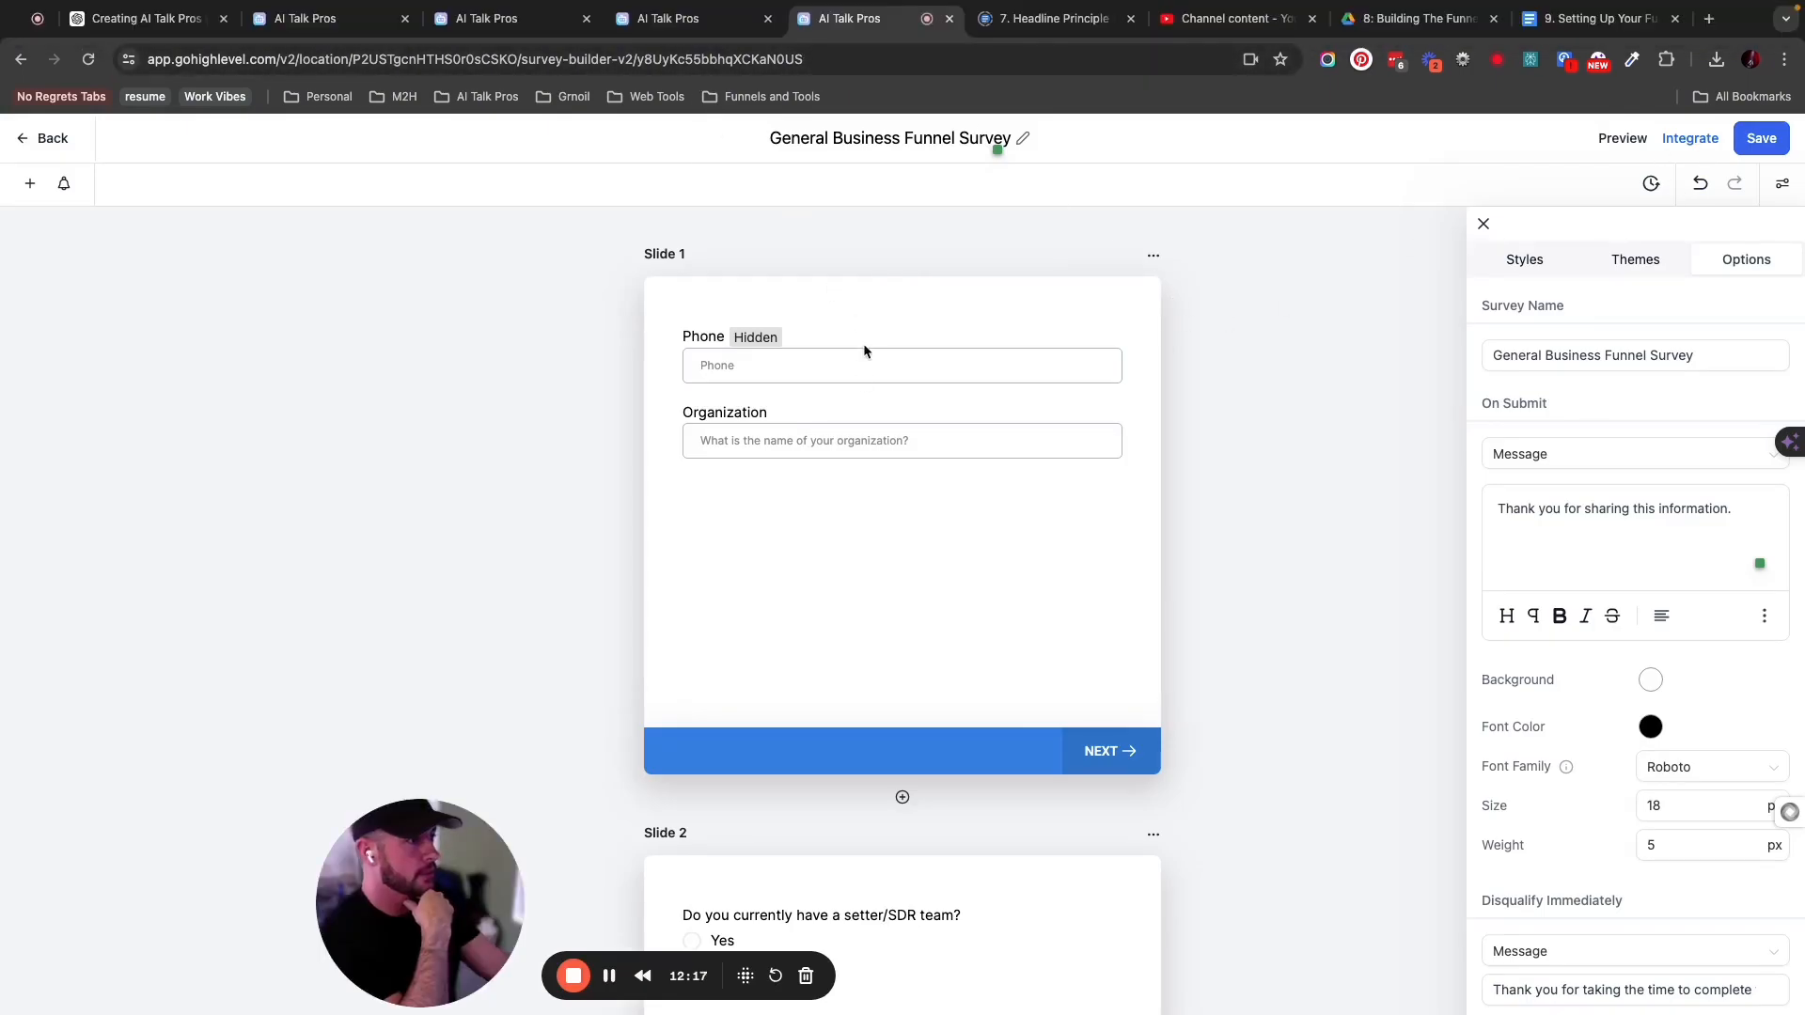
{"action": "scroll", "coordinate": [893, 431], "scroll_direction": "down", "scroll_amount": 10}
{"action": "scroll", "coordinate": [895, 432], "scroll_direction": "up", "scroll_amount": 10}
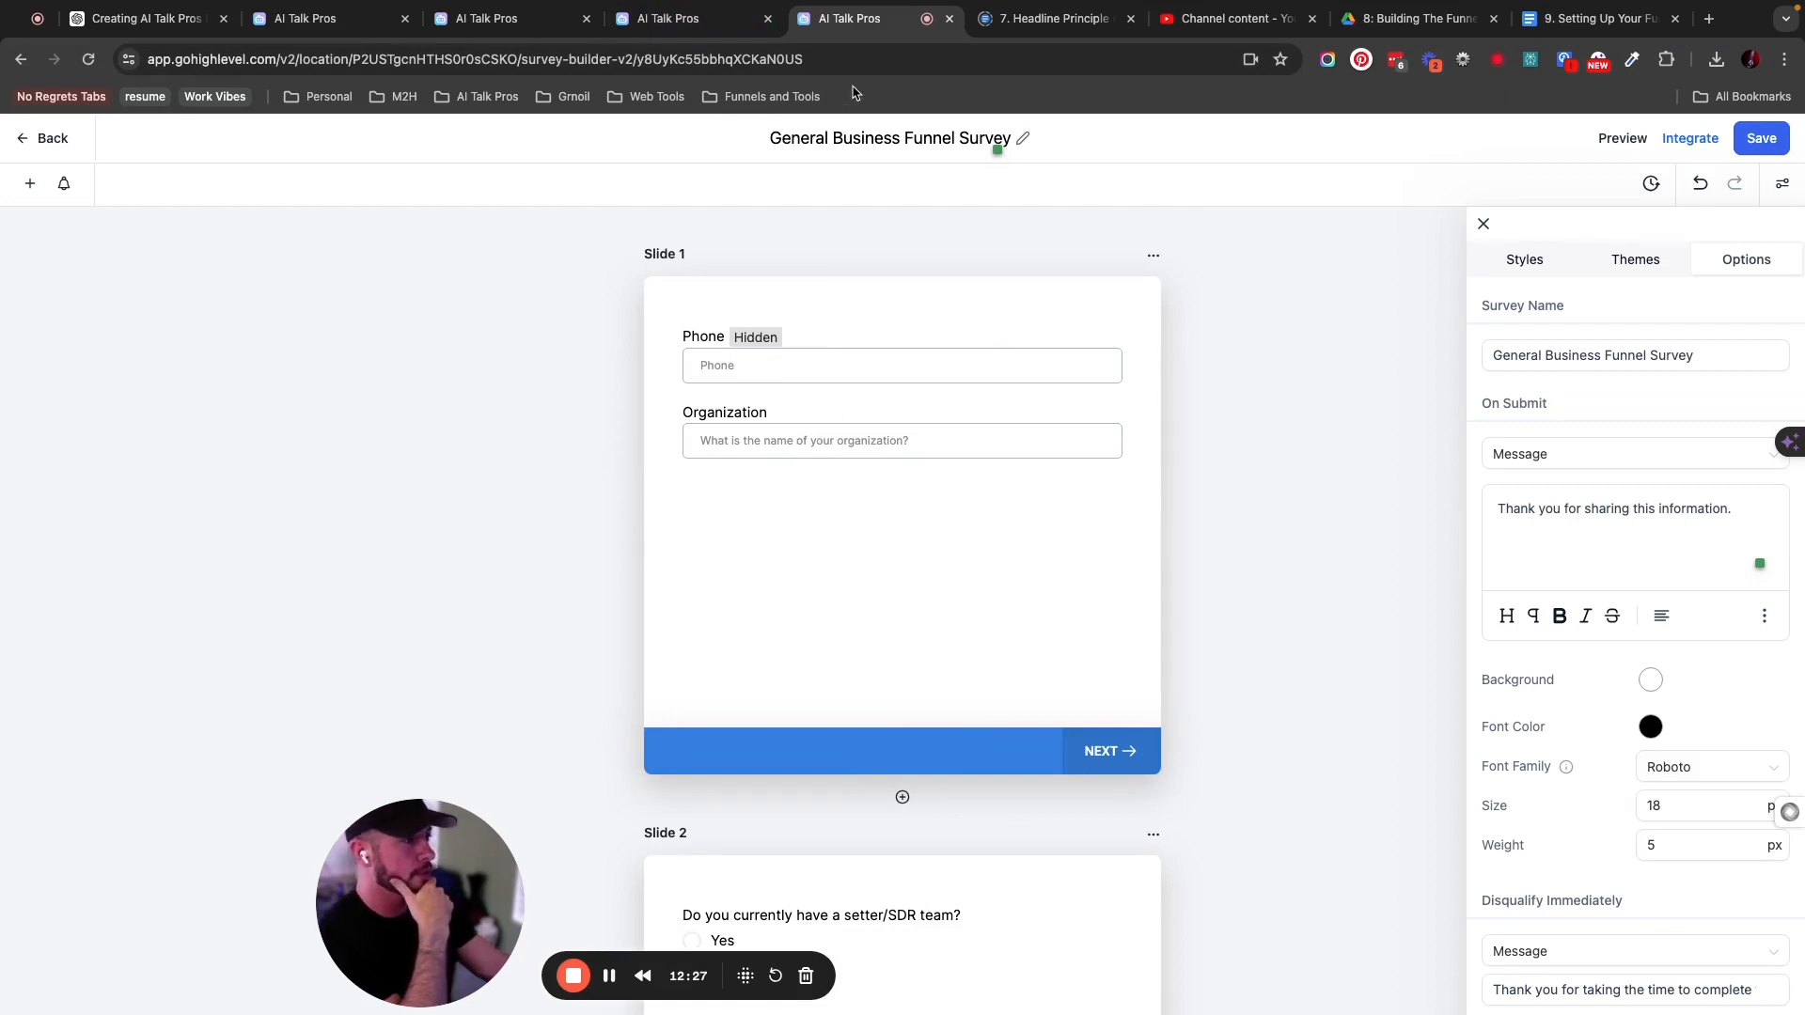
Delete the Custom HTML/Javascript element from the funnel's Survey page and assign the General Business Funnel Survey to the empty survey element.
{"action": "left_click", "coordinate": [729, 27]}
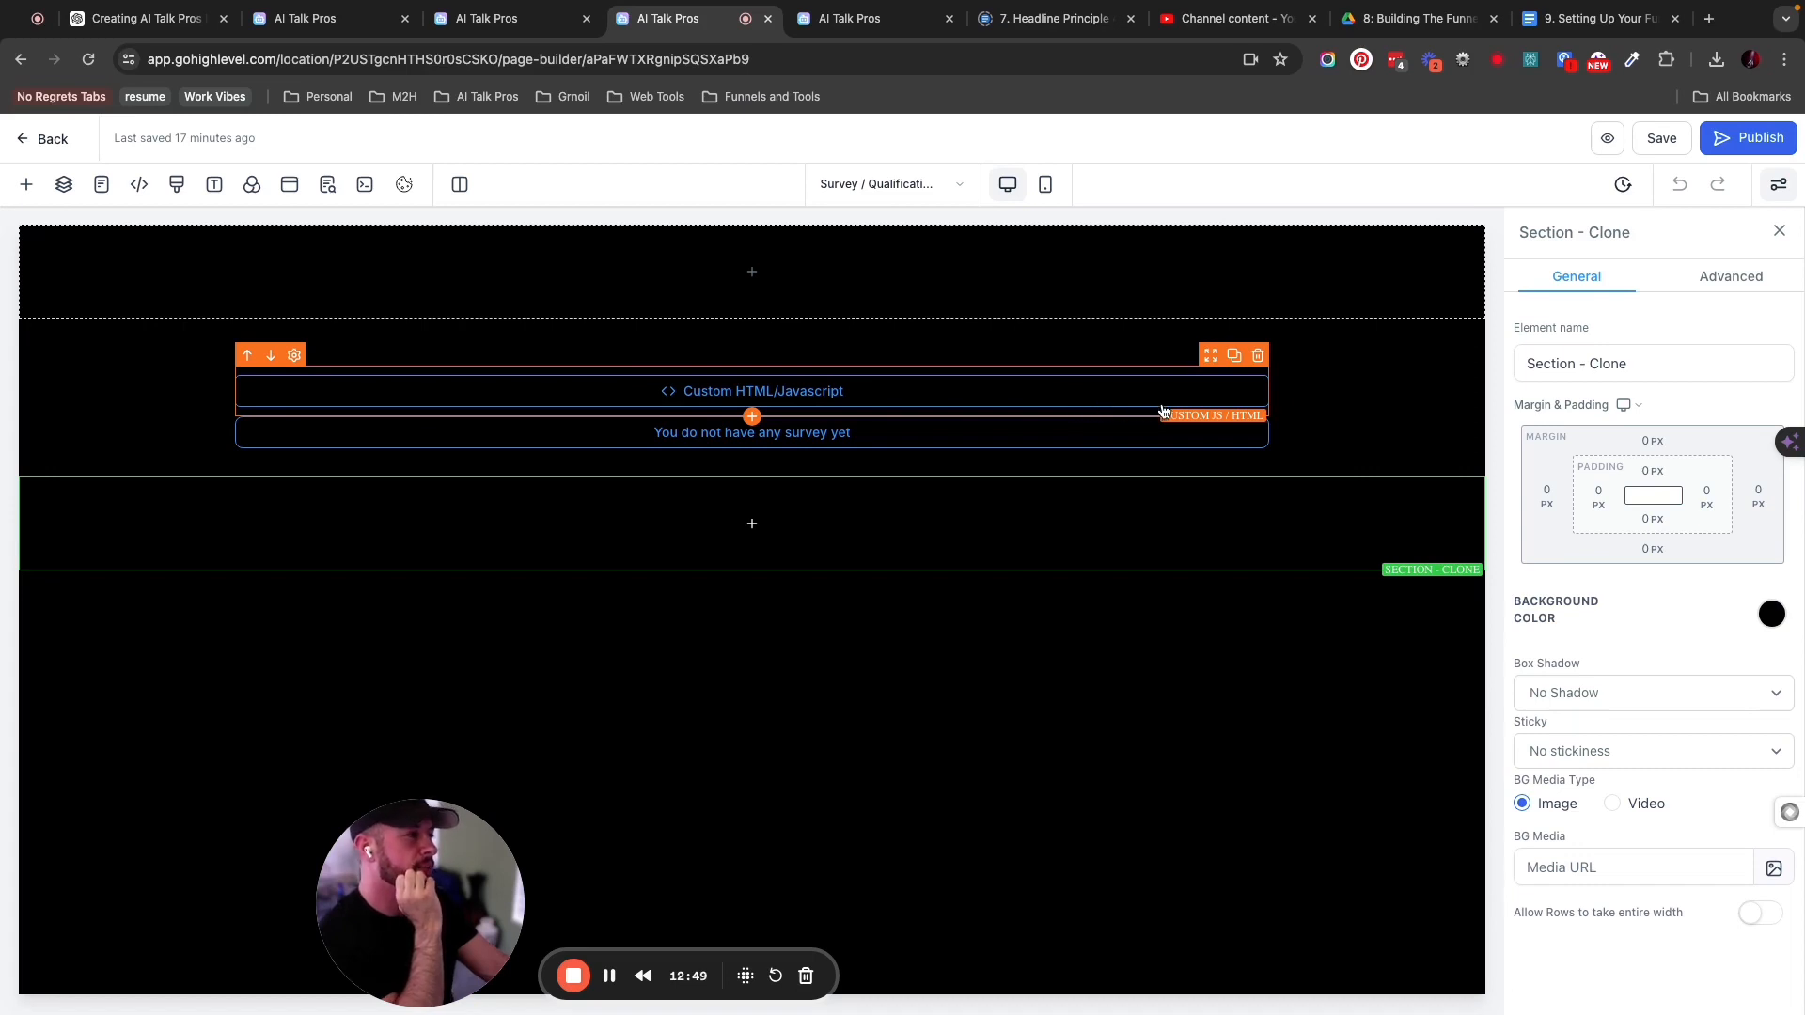
{"action": "left_click", "coordinate": [1259, 355]}
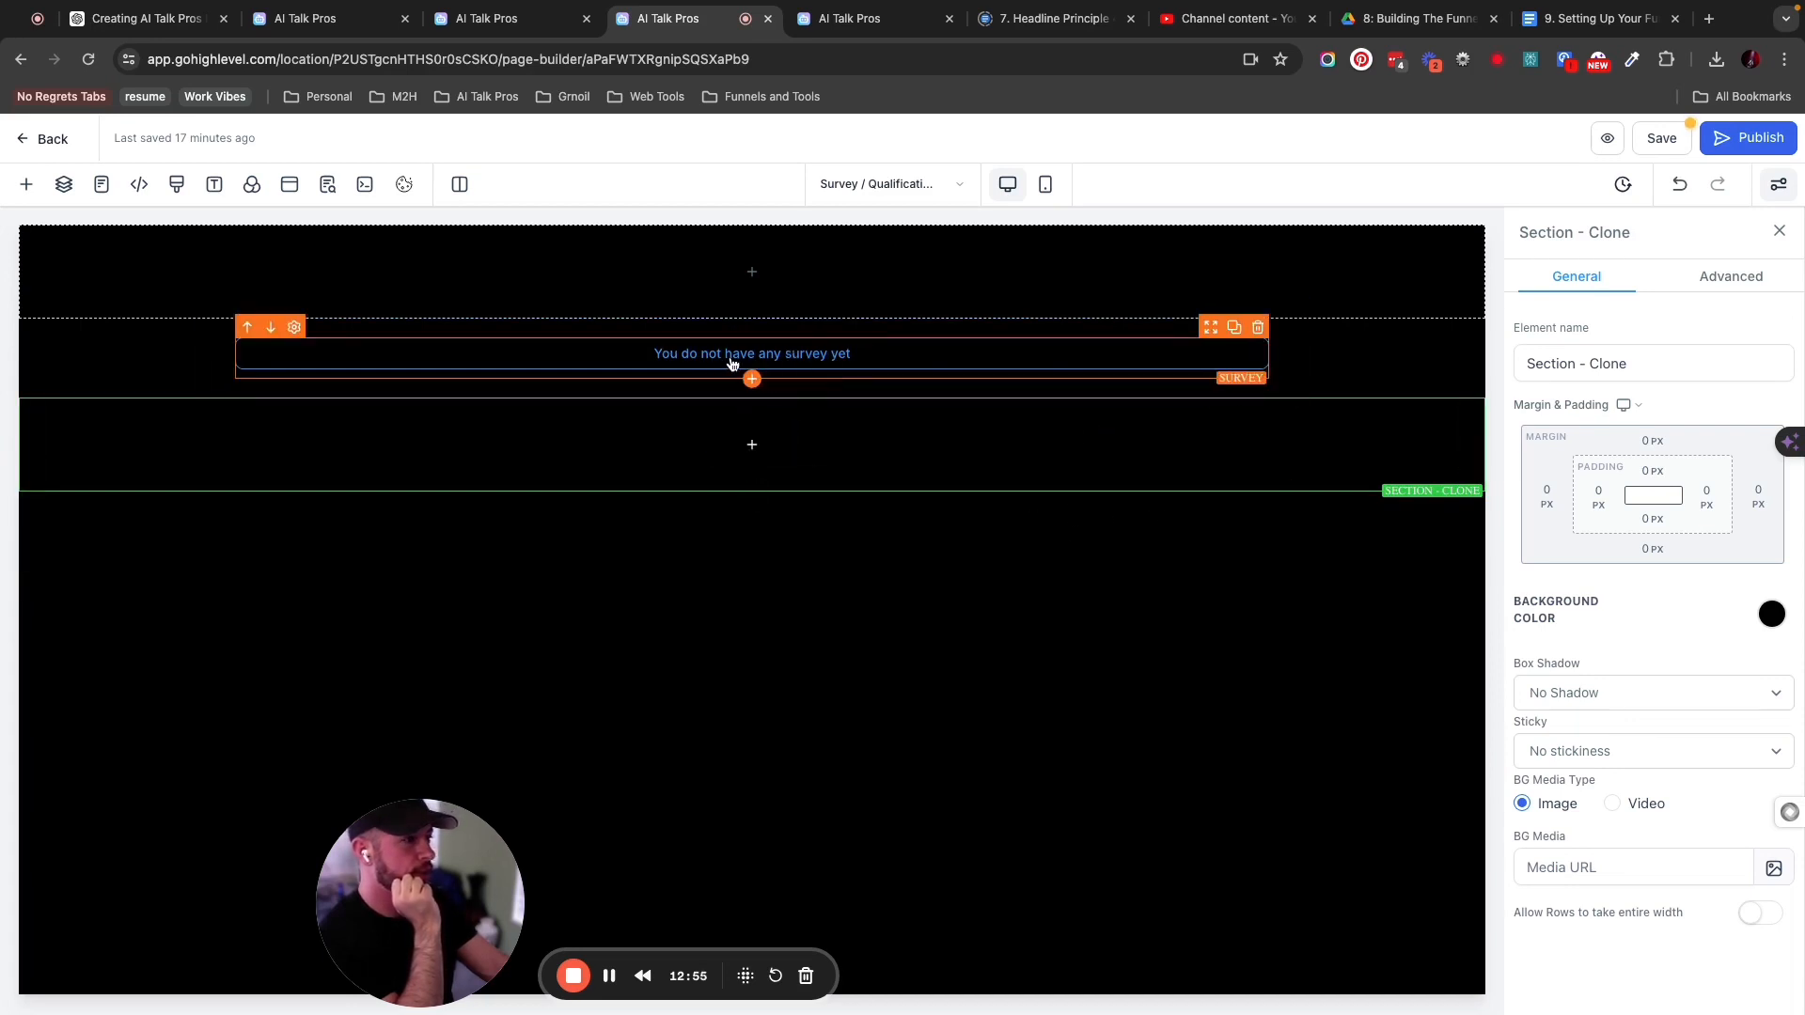
{"action": "left_click", "coordinate": [824, 364]}
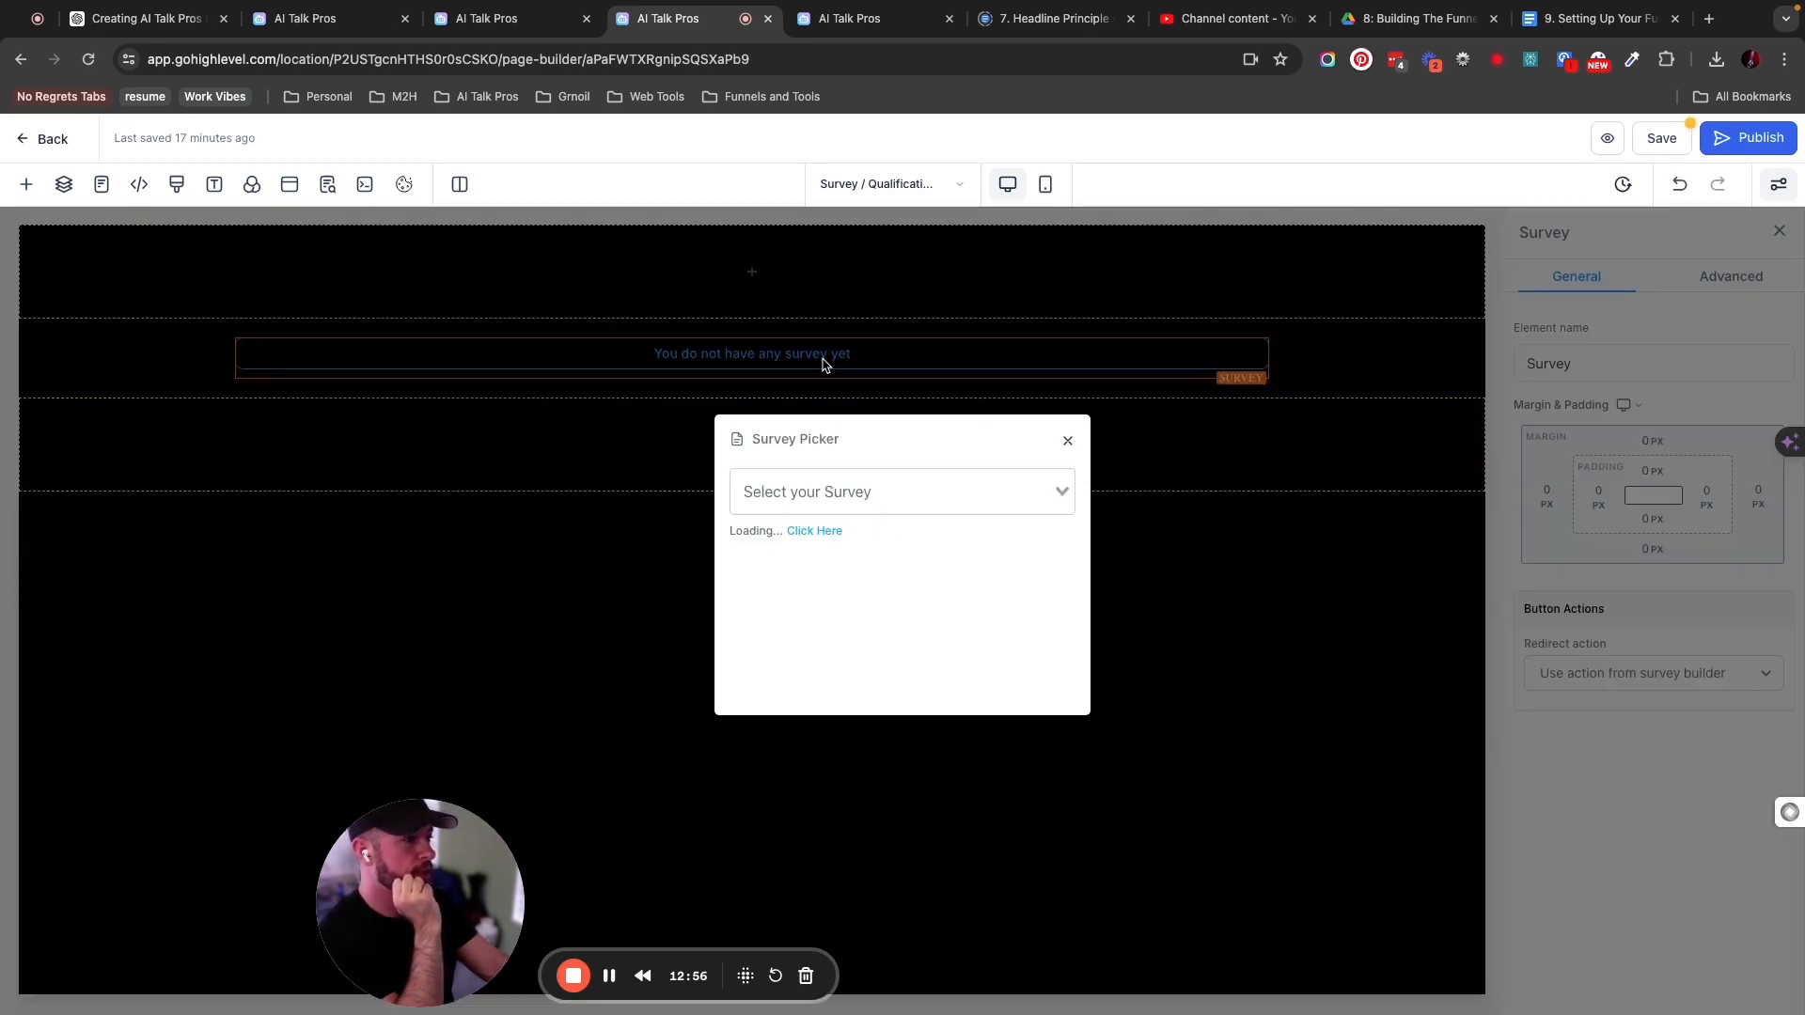
{"action": "left_click", "coordinate": [855, 500]}
{"action": "left_click", "coordinate": [878, 534]}
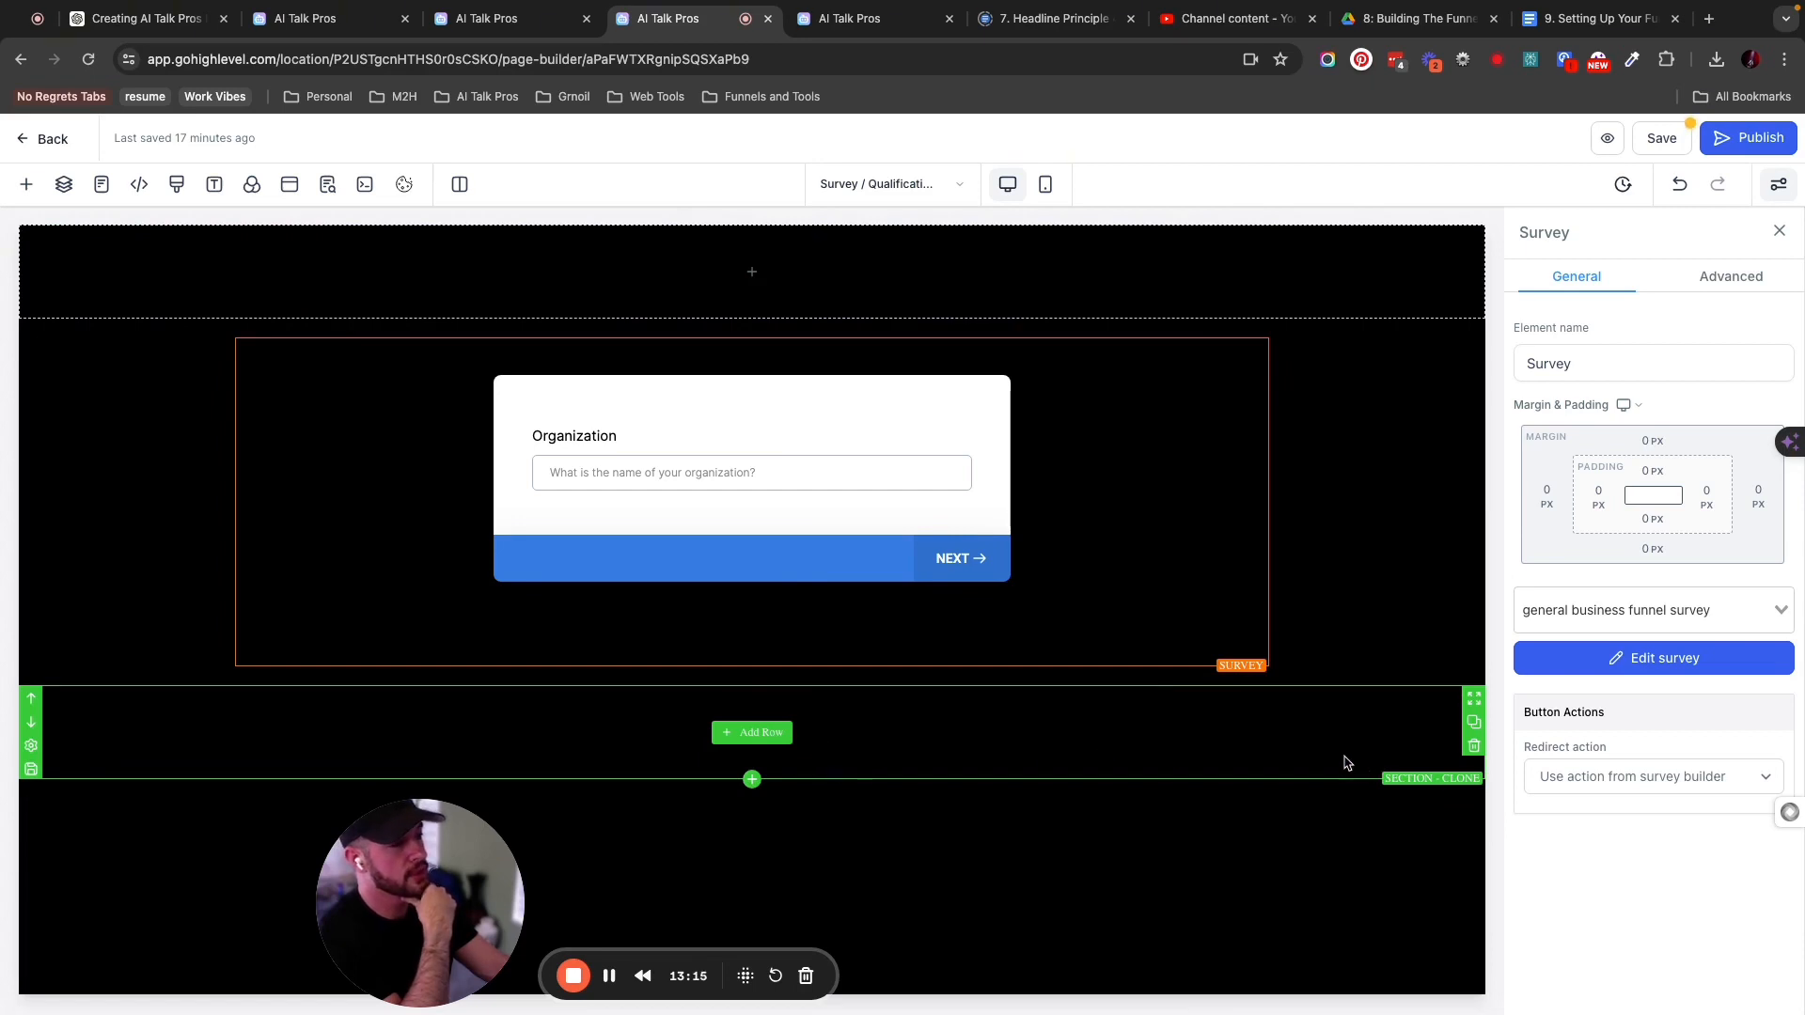
Find the Progress Bar element and add it directly below the survey.
{"action": "left_click", "coordinate": [26, 184]}
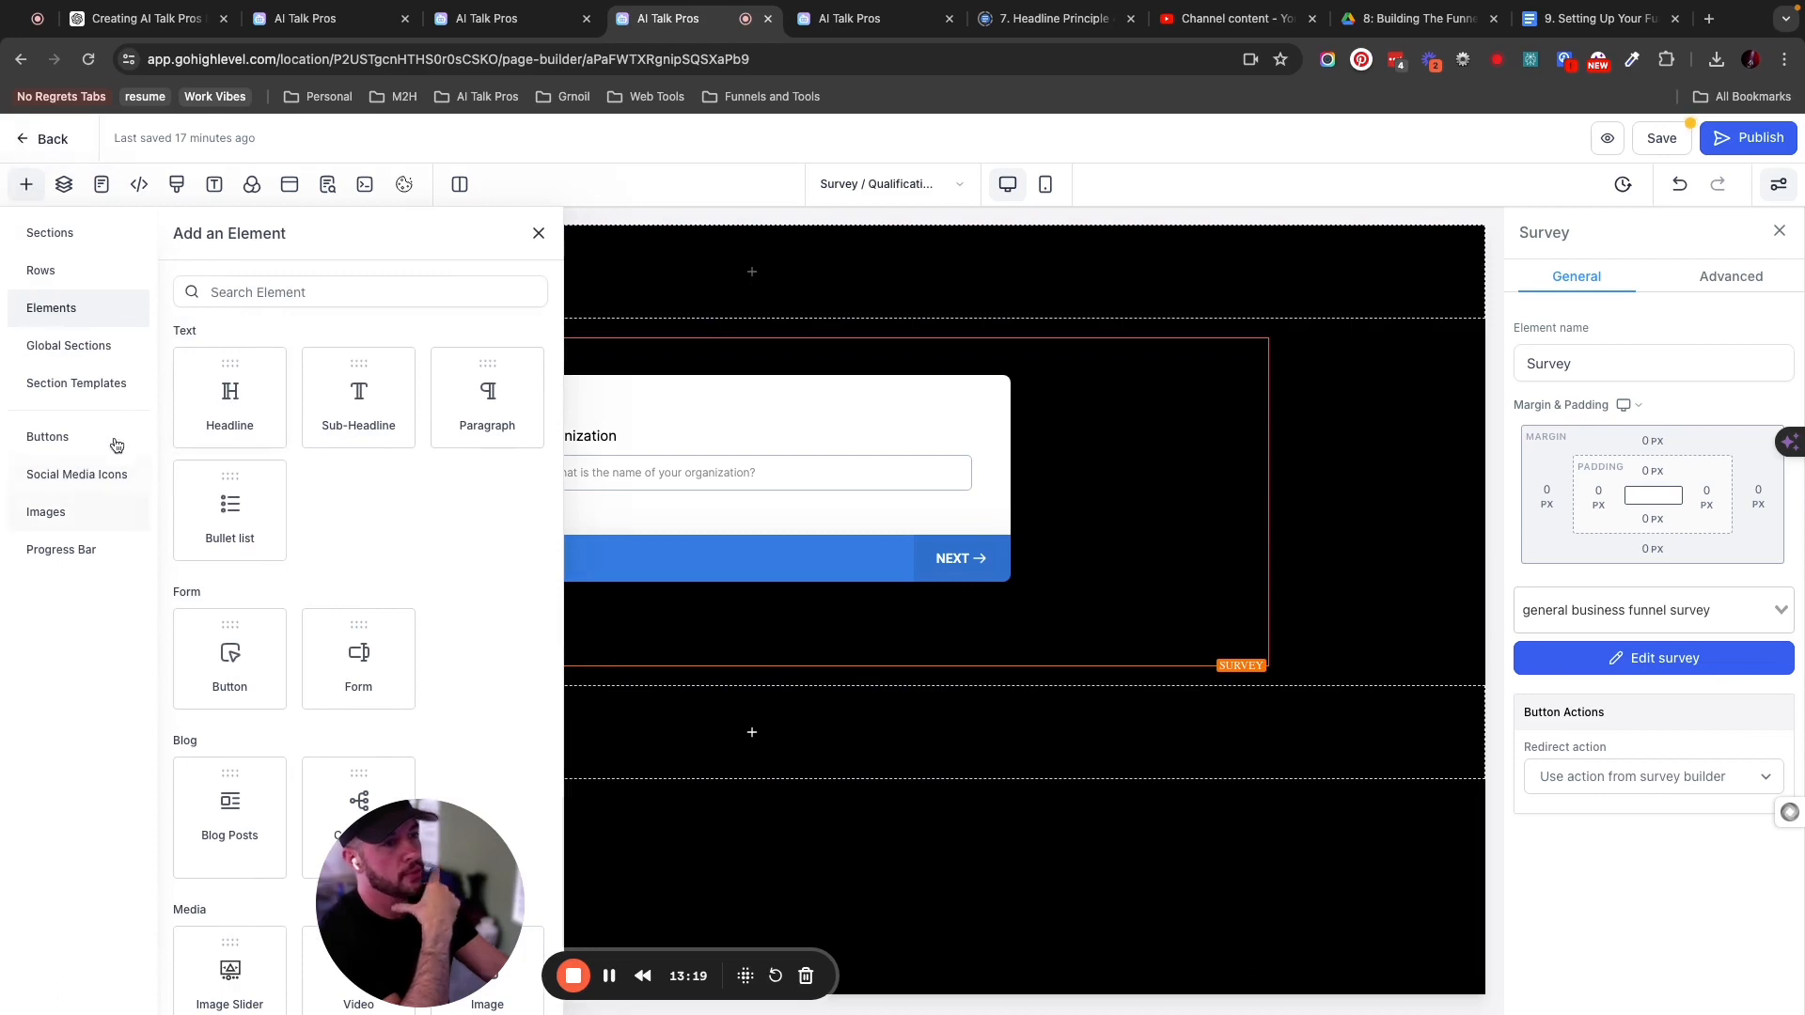
{"action": "left_click", "coordinate": [303, 287]}
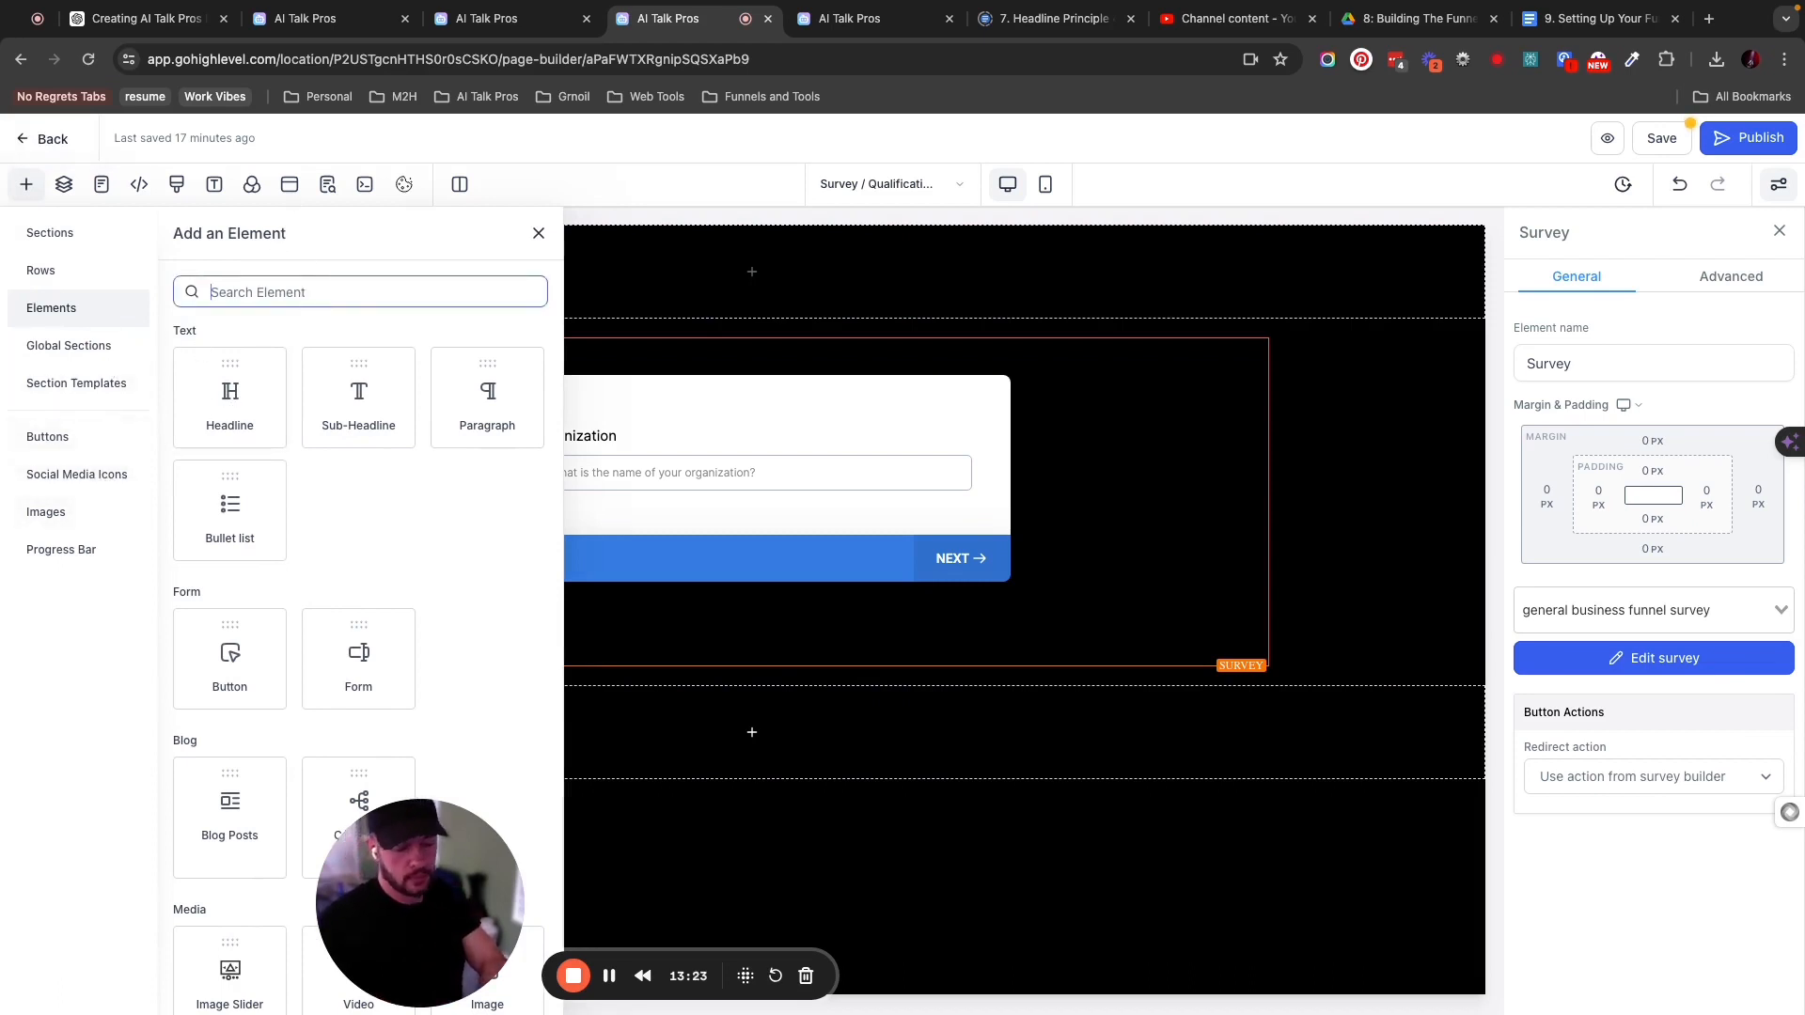
{"action": "type", "text": "pro"}
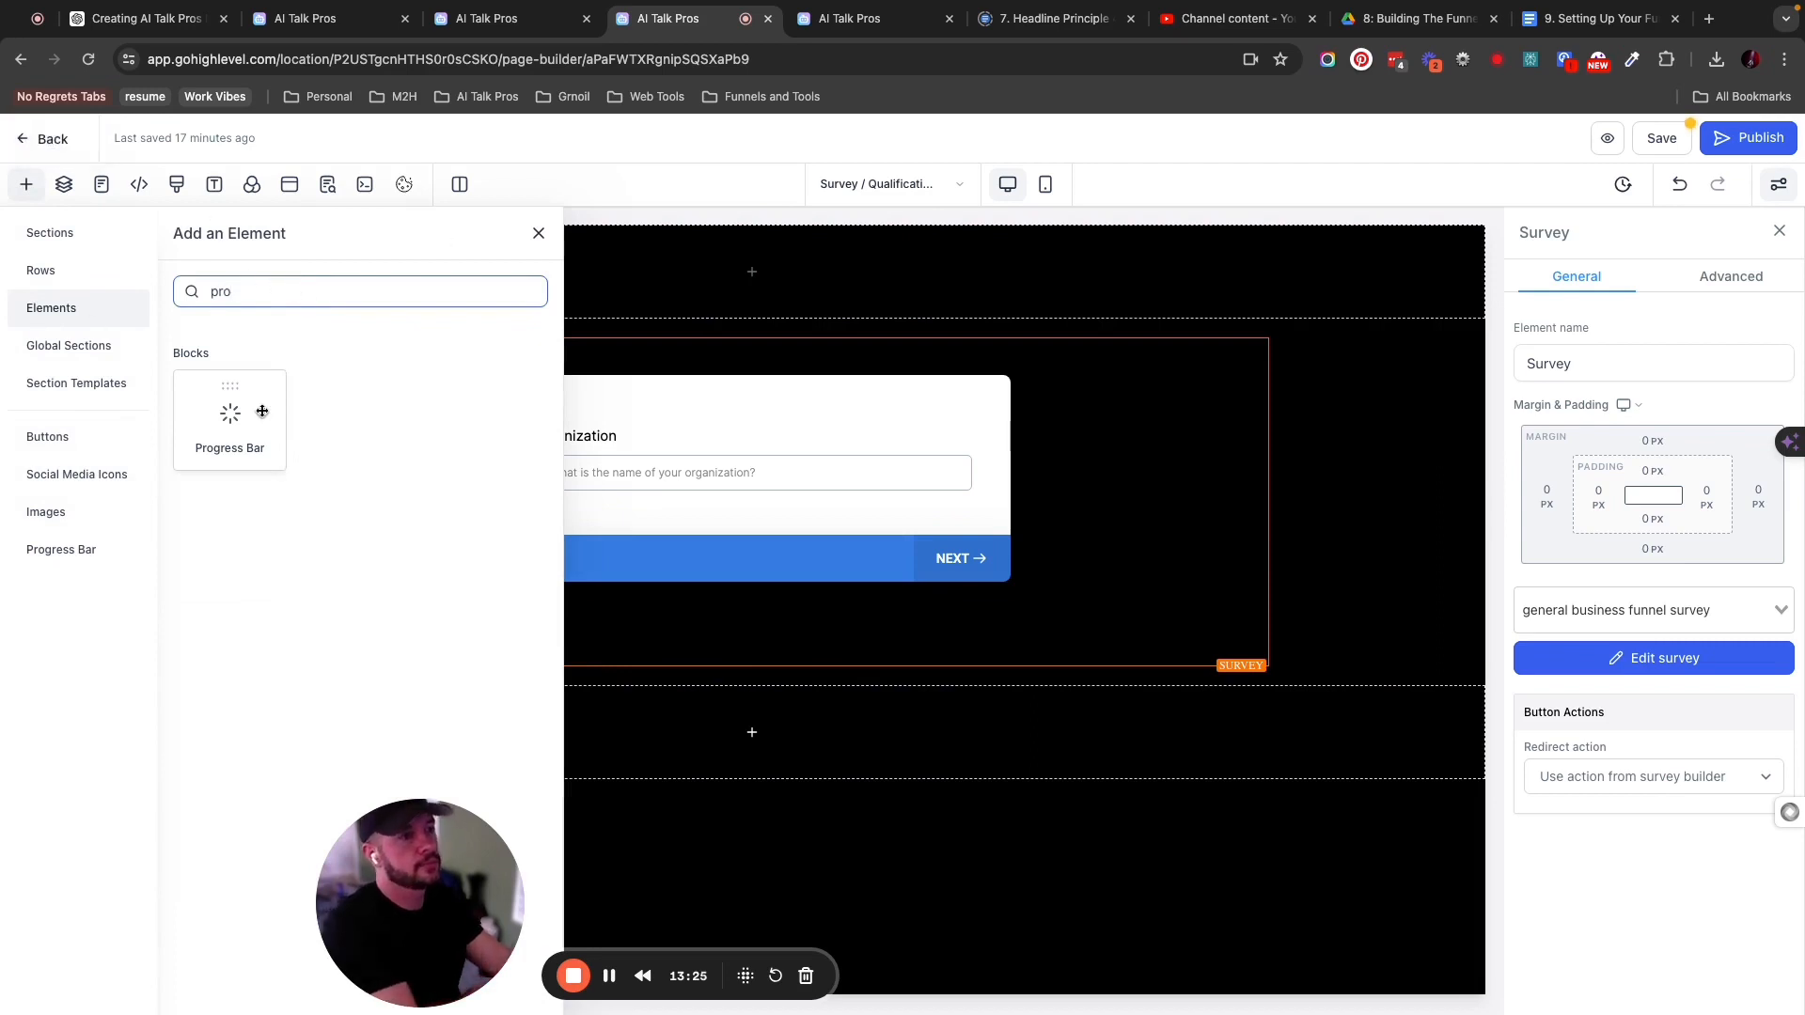
{"action": "left_click_drag", "start_coordinate": [237, 430], "coordinate": [752, 663]}
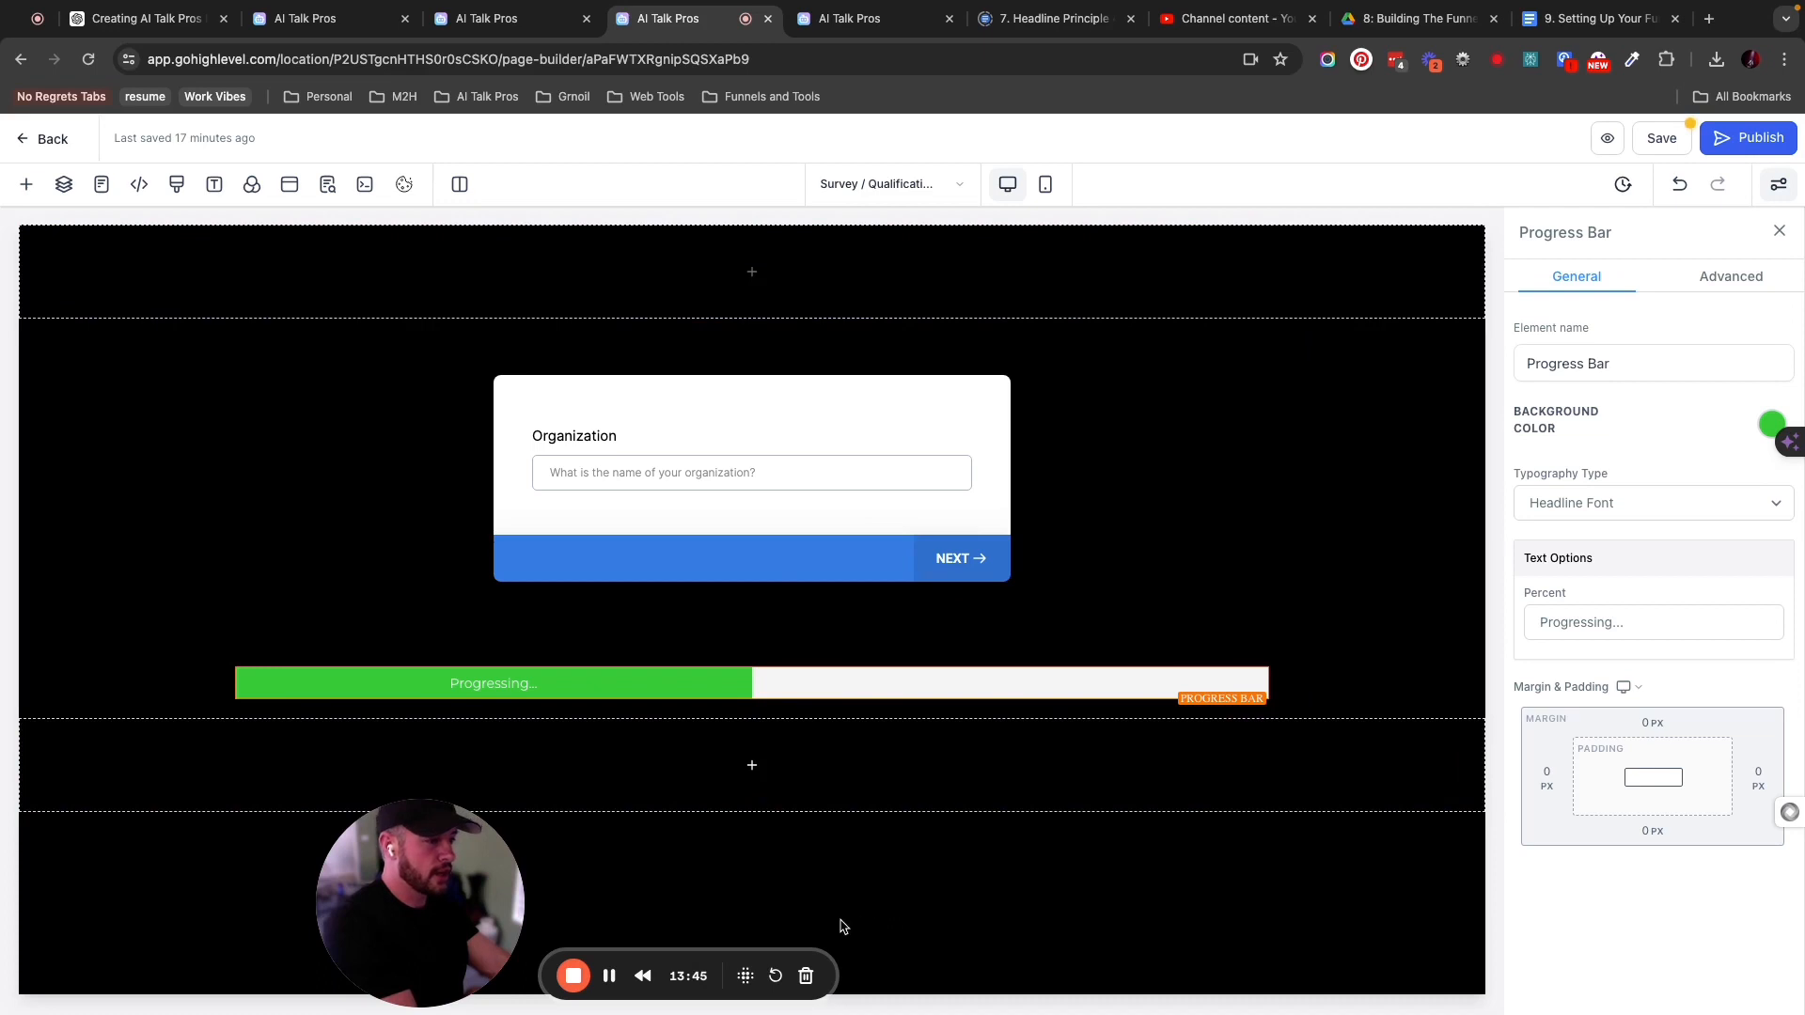
{"action": "left_click", "coordinate": [745, 976]}
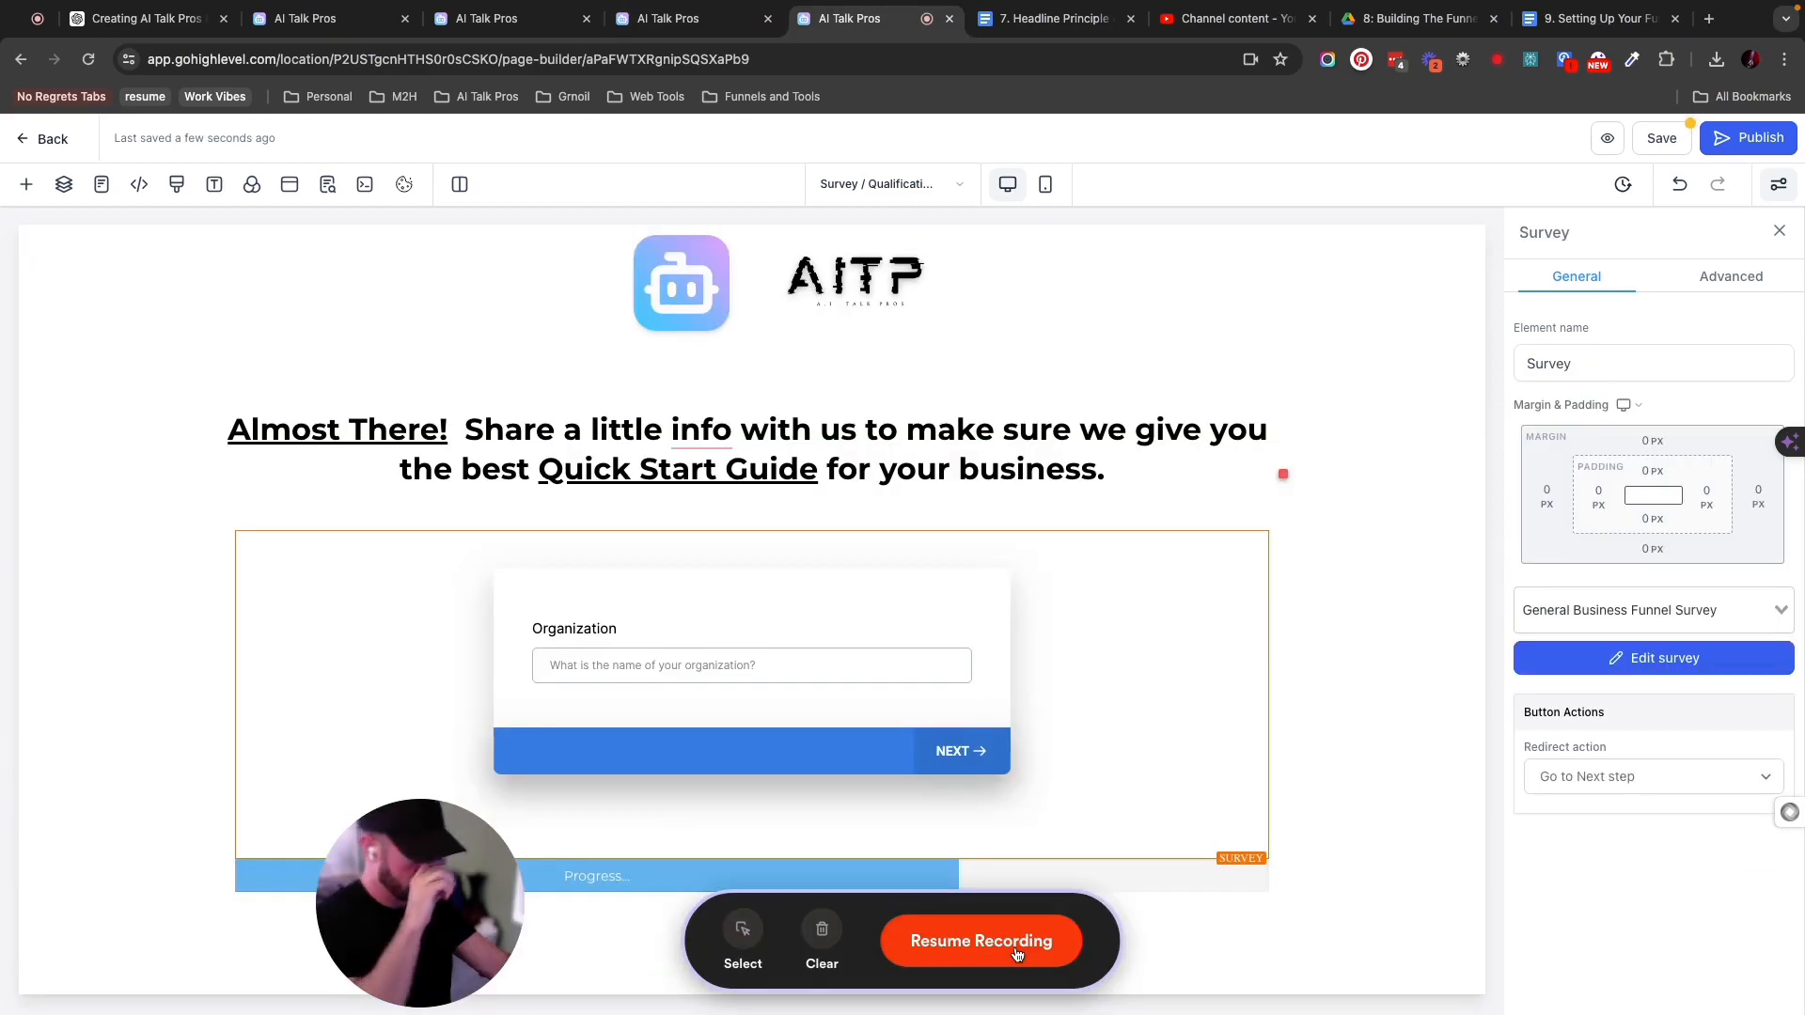
{"action": "left_click", "coordinate": [1039, 957]}
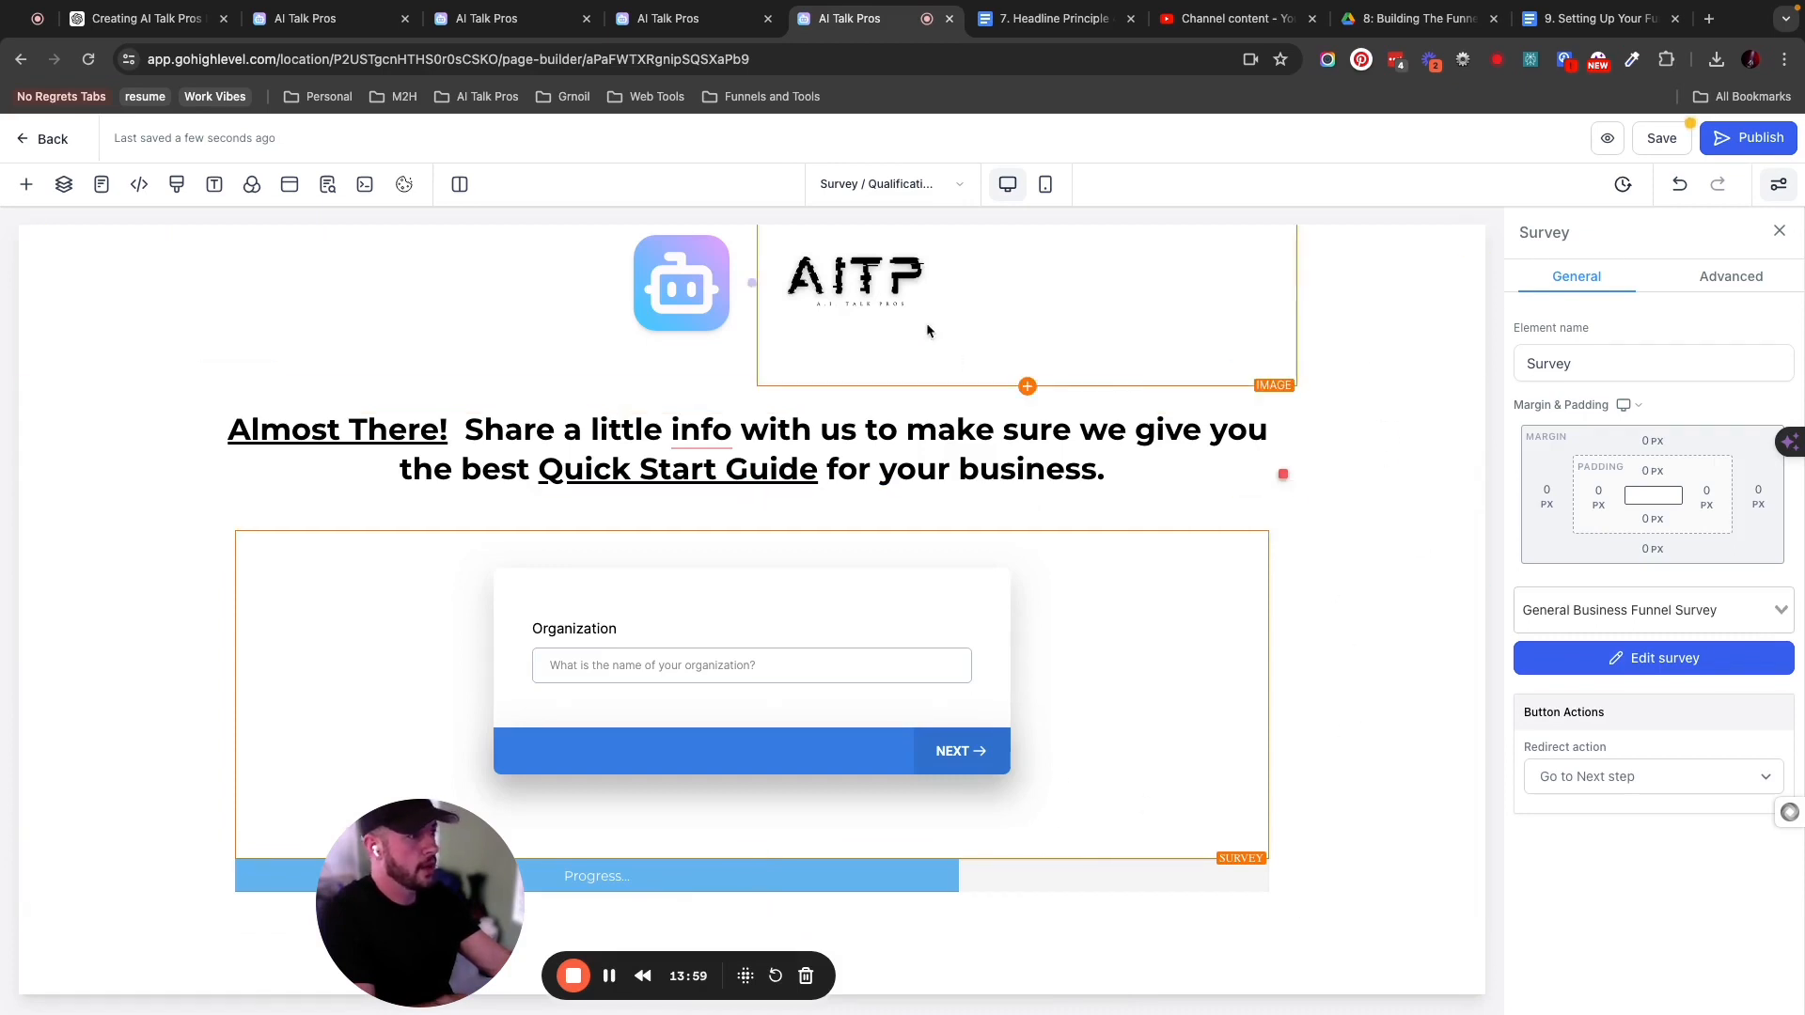
Review the styled survey page's logos, headline, survey and progress bar in both the desktop and mobile layouts.
{"action": "scroll", "coordinate": [927, 324], "scroll_direction": "down", "scroll_amount": 2}
{"action": "scroll", "coordinate": [1046, 757], "scroll_direction": "up", "scroll_amount": 2}
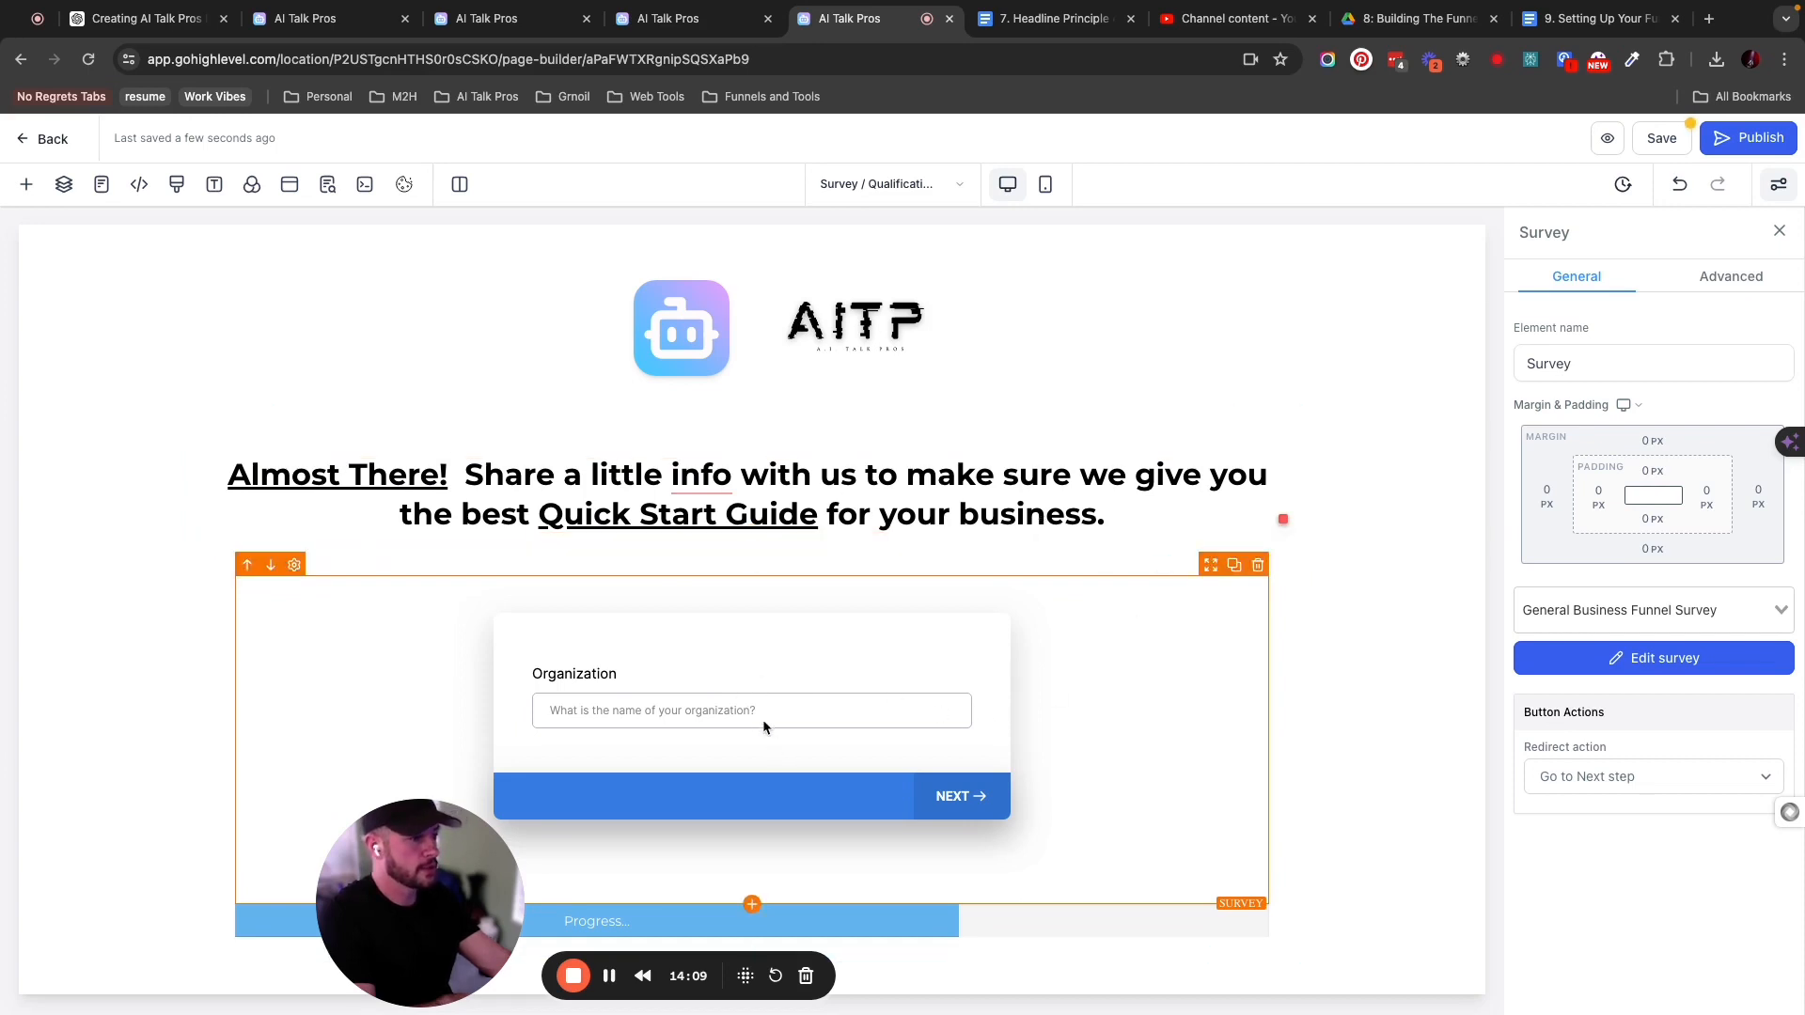
{"action": "scroll", "coordinate": [1039, 729], "scroll_direction": "down", "scroll_amount": 2}
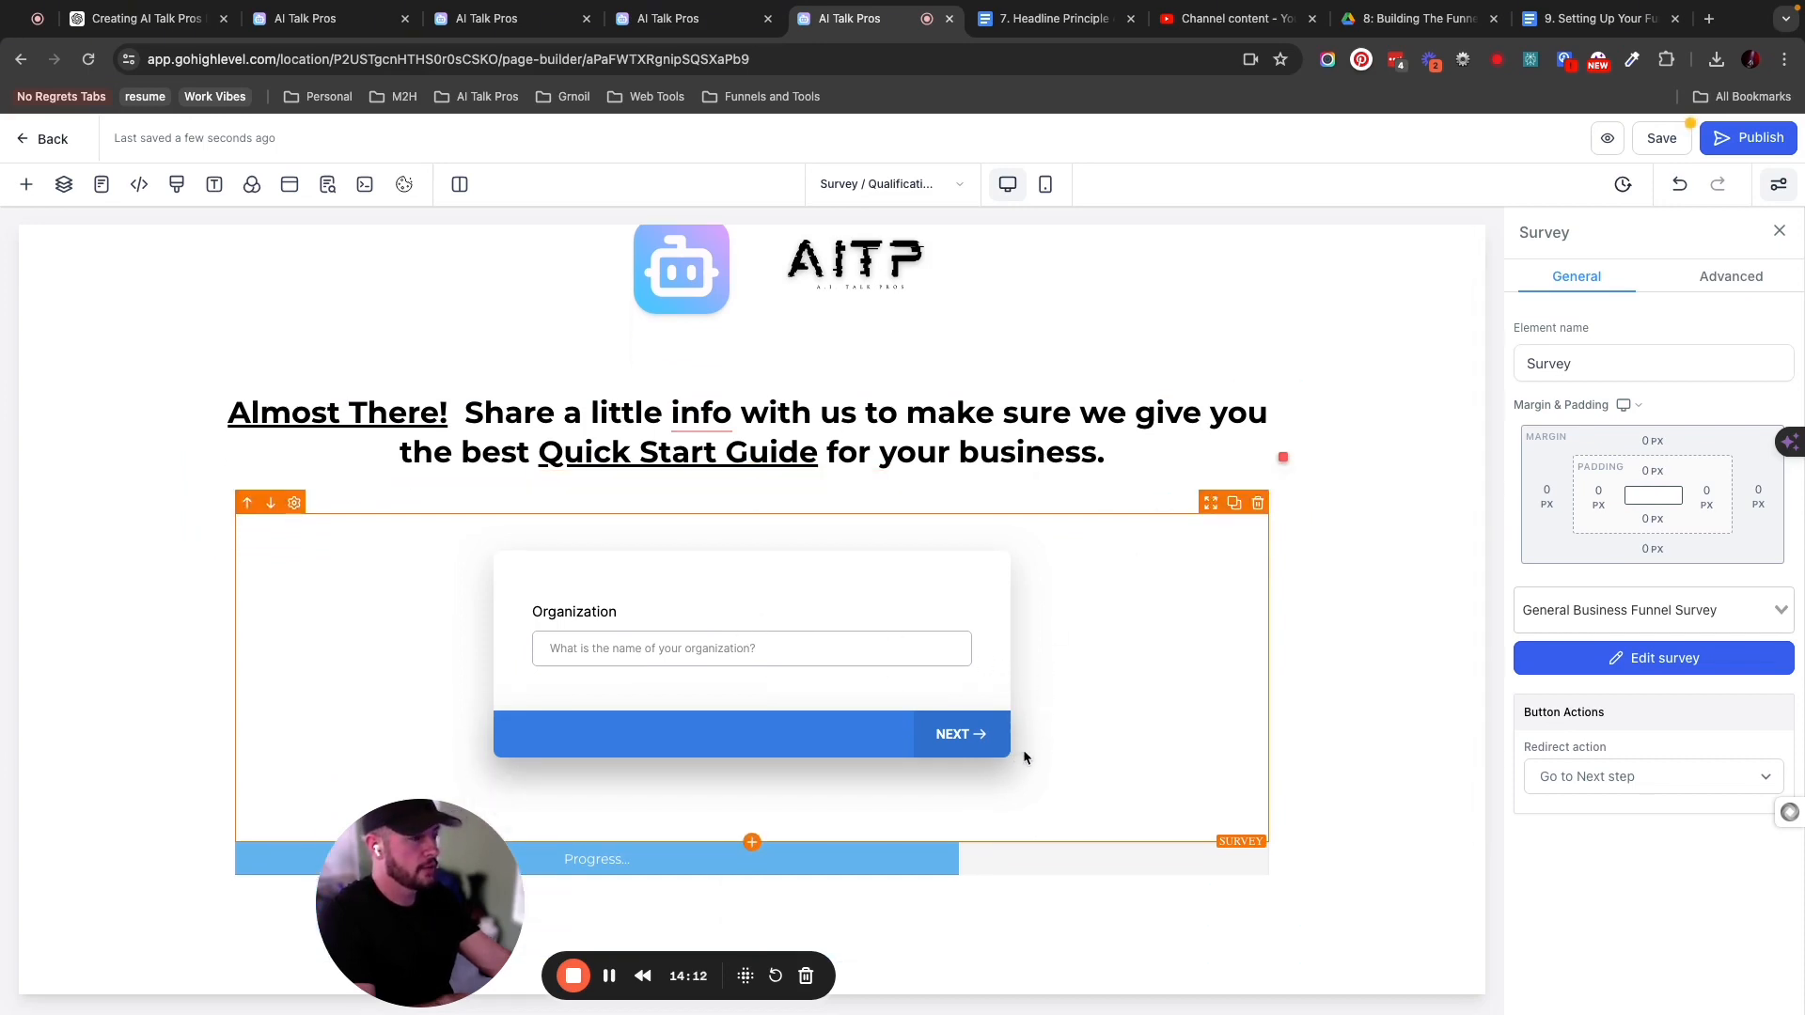
{"action": "left_click", "coordinate": [1046, 184]}
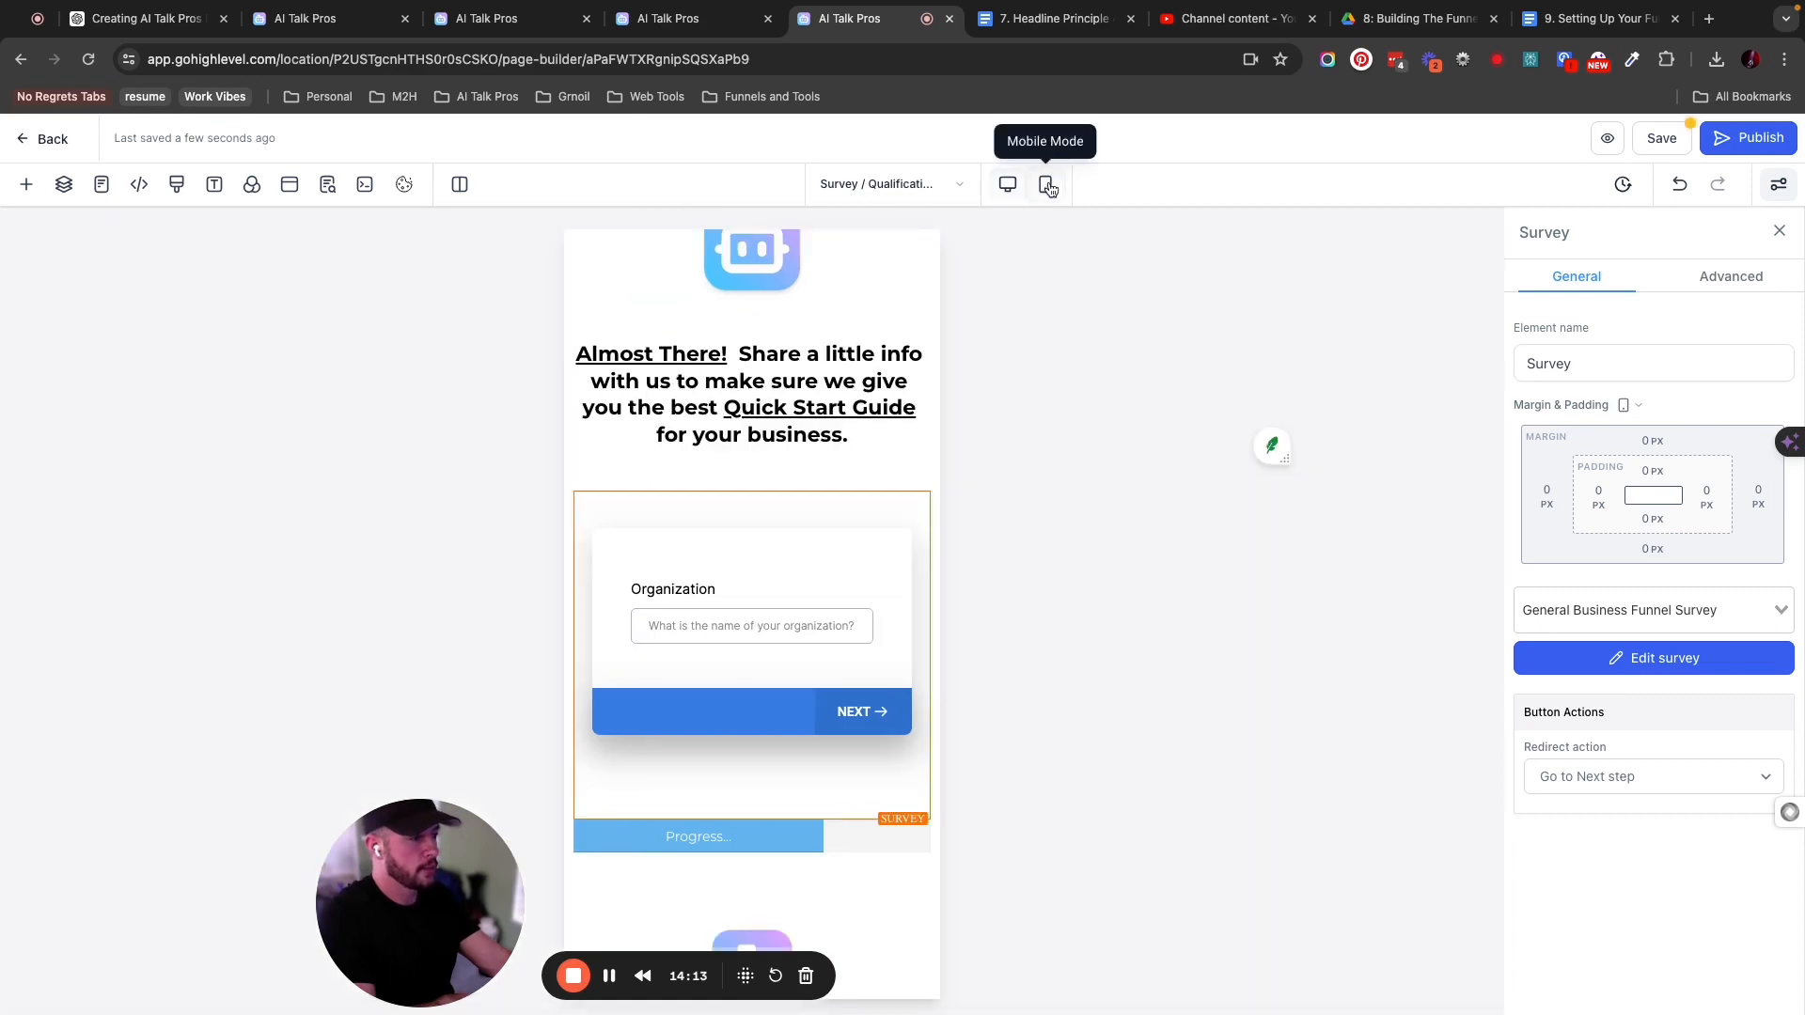
{"action": "scroll", "coordinate": [816, 500], "scroll_direction": "down", "scroll_amount": 1}
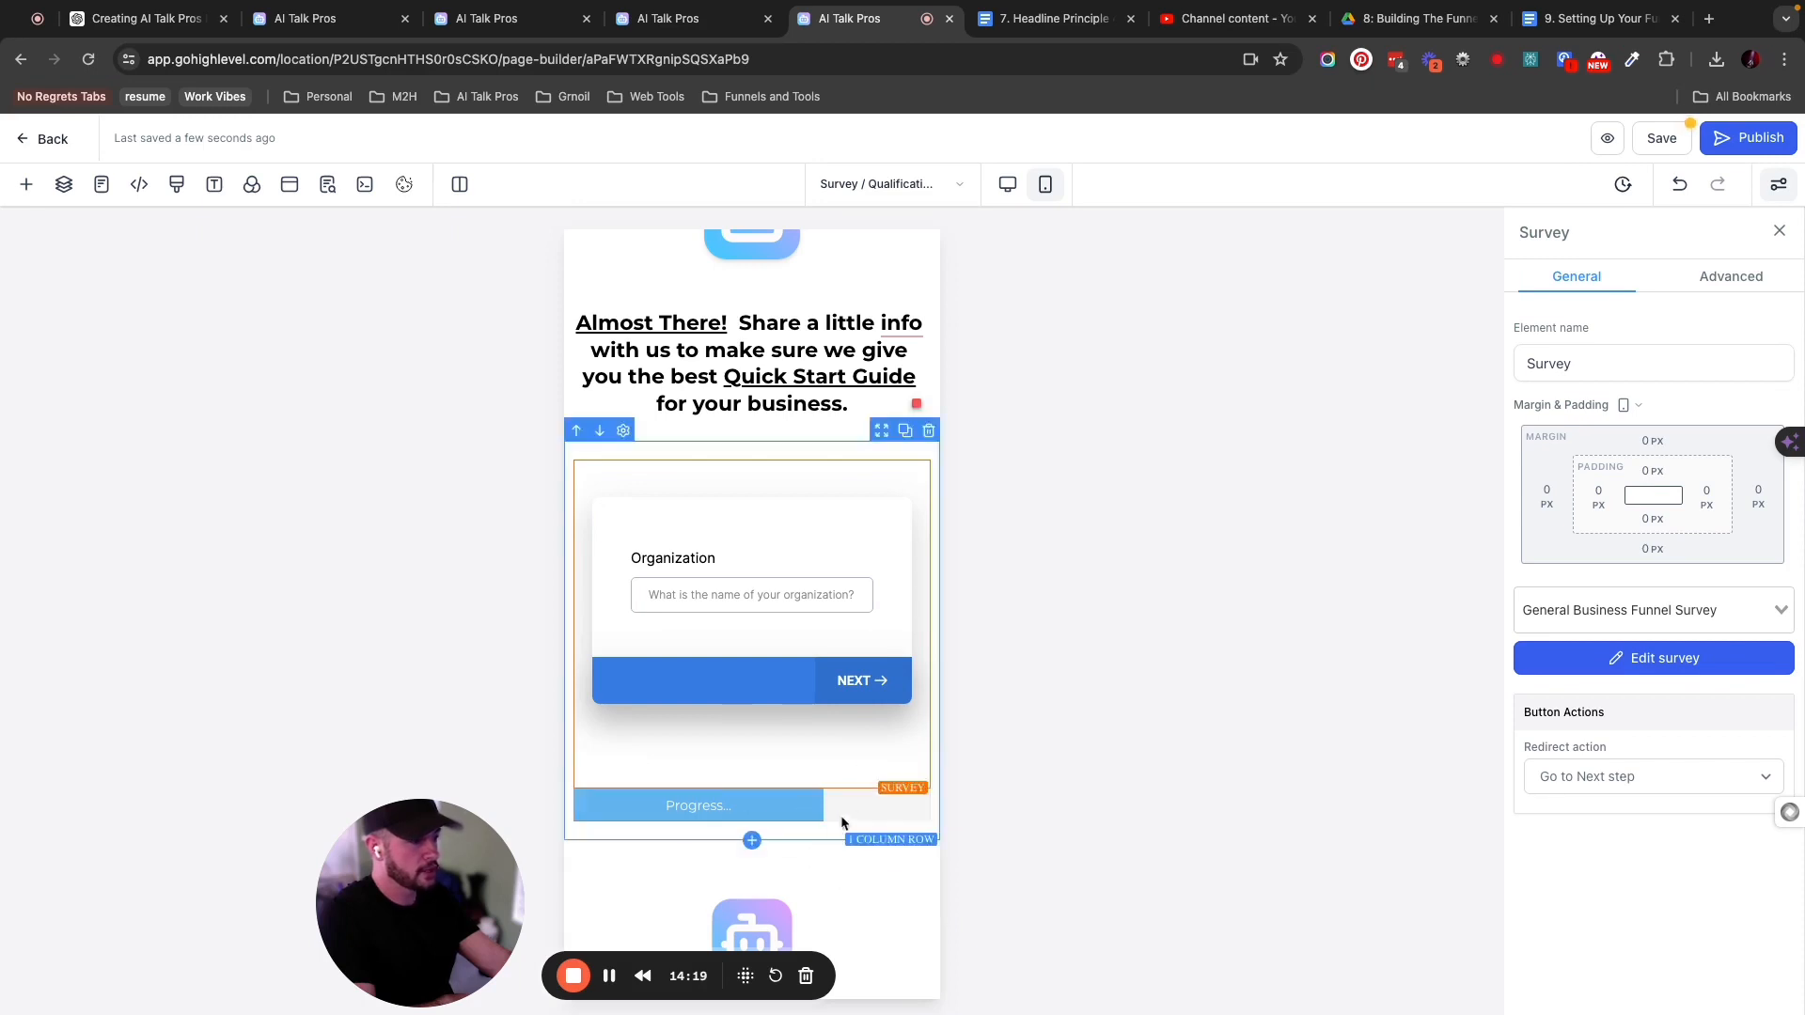
{"action": "scroll", "coordinate": [861, 835], "scroll_direction": "down", "scroll_amount": 1}
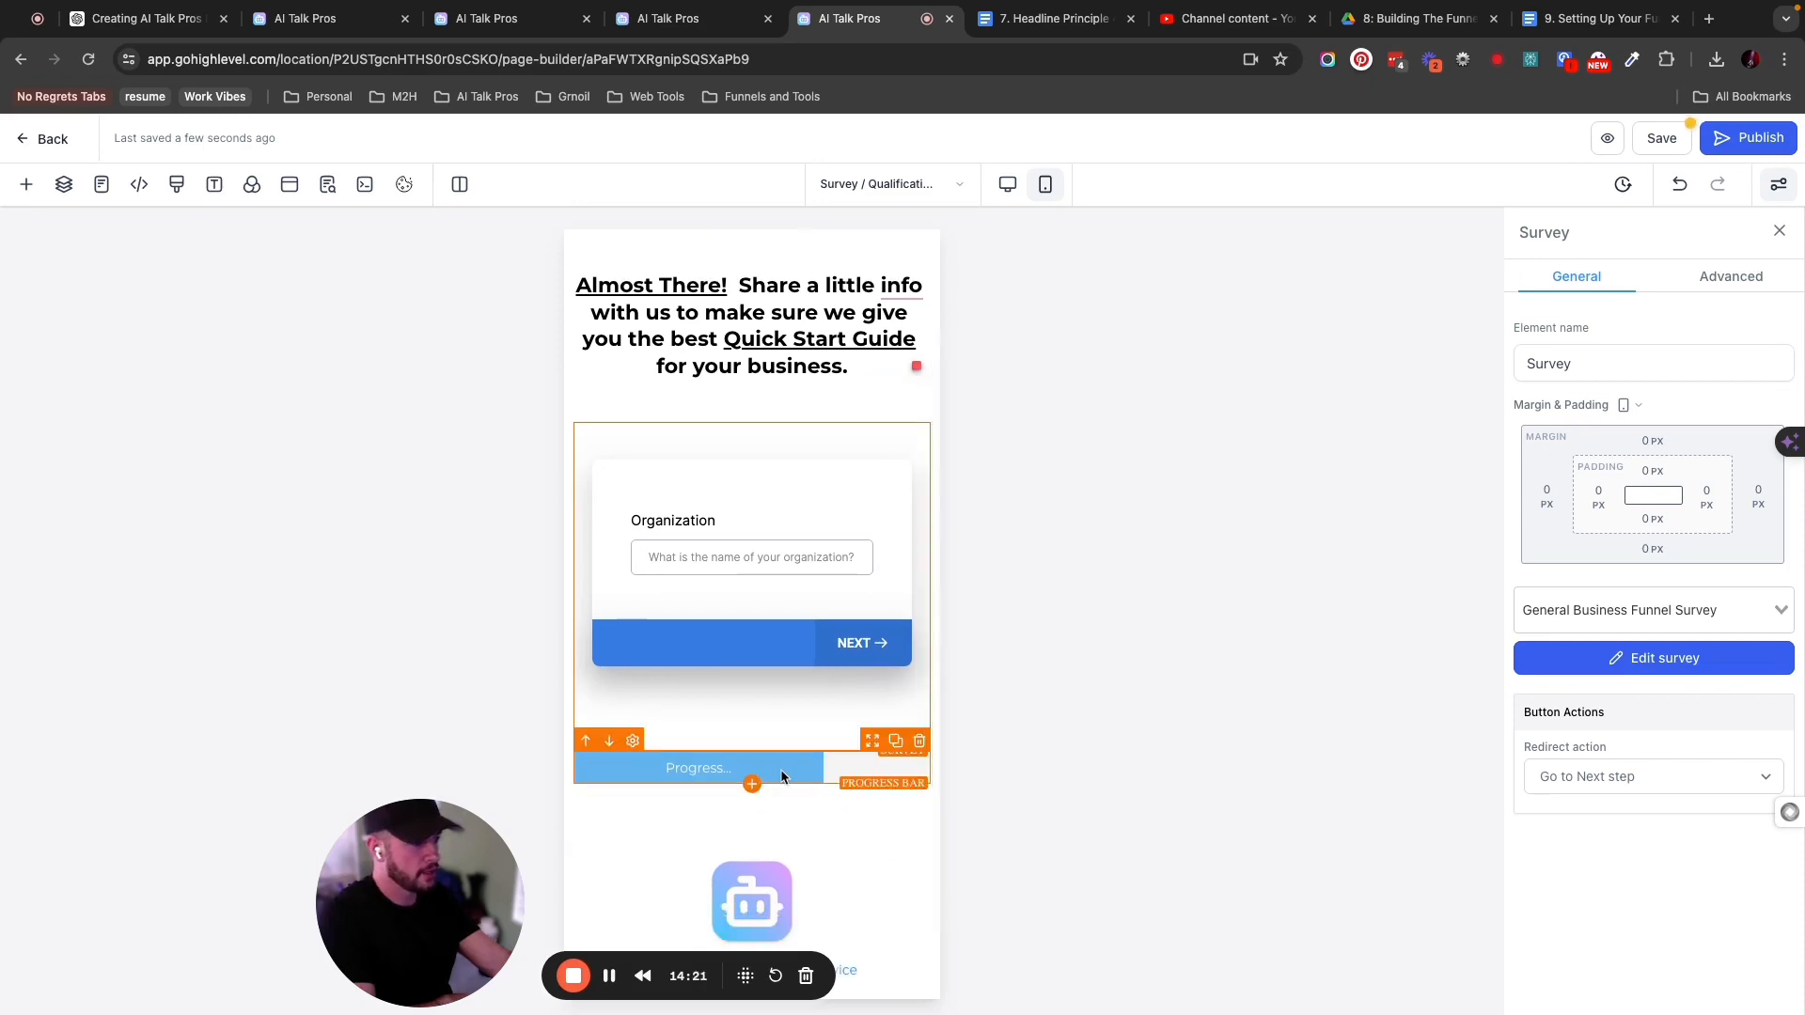
{"action": "left_click", "coordinate": [883, 883]}
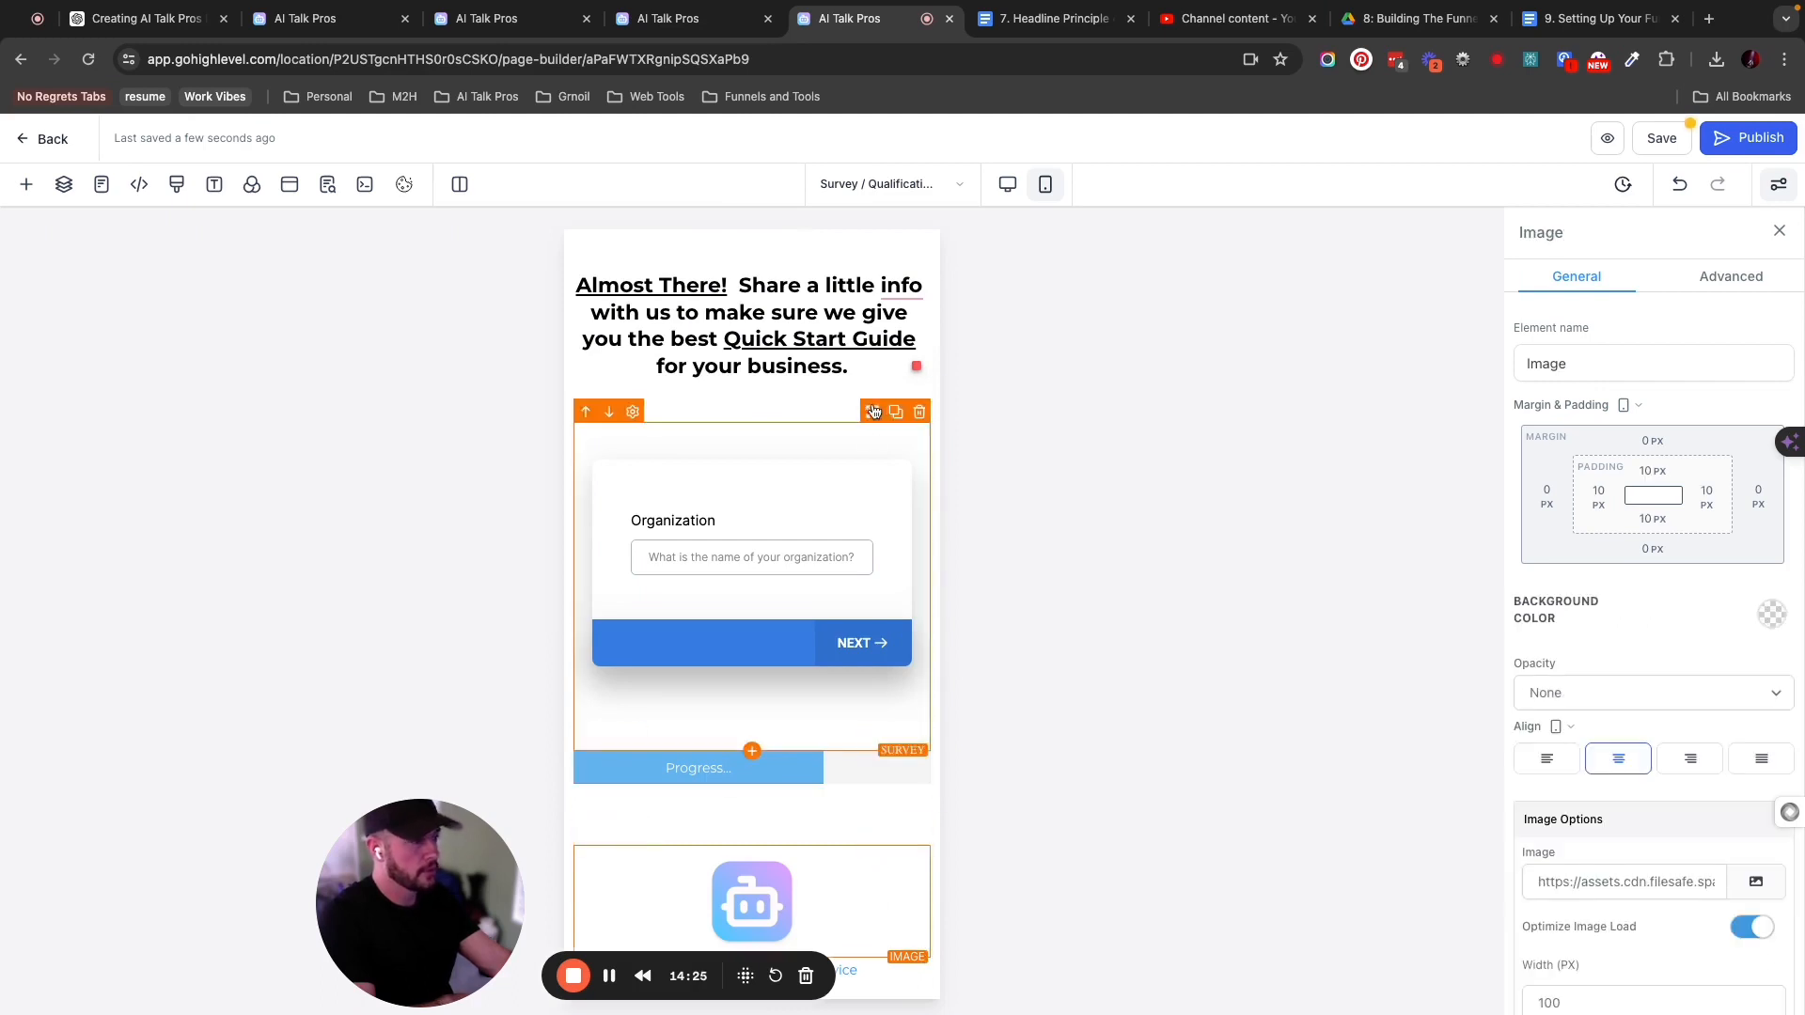
{"action": "scroll", "coordinate": [861, 554], "scroll_direction": "up", "scroll_amount": 2}
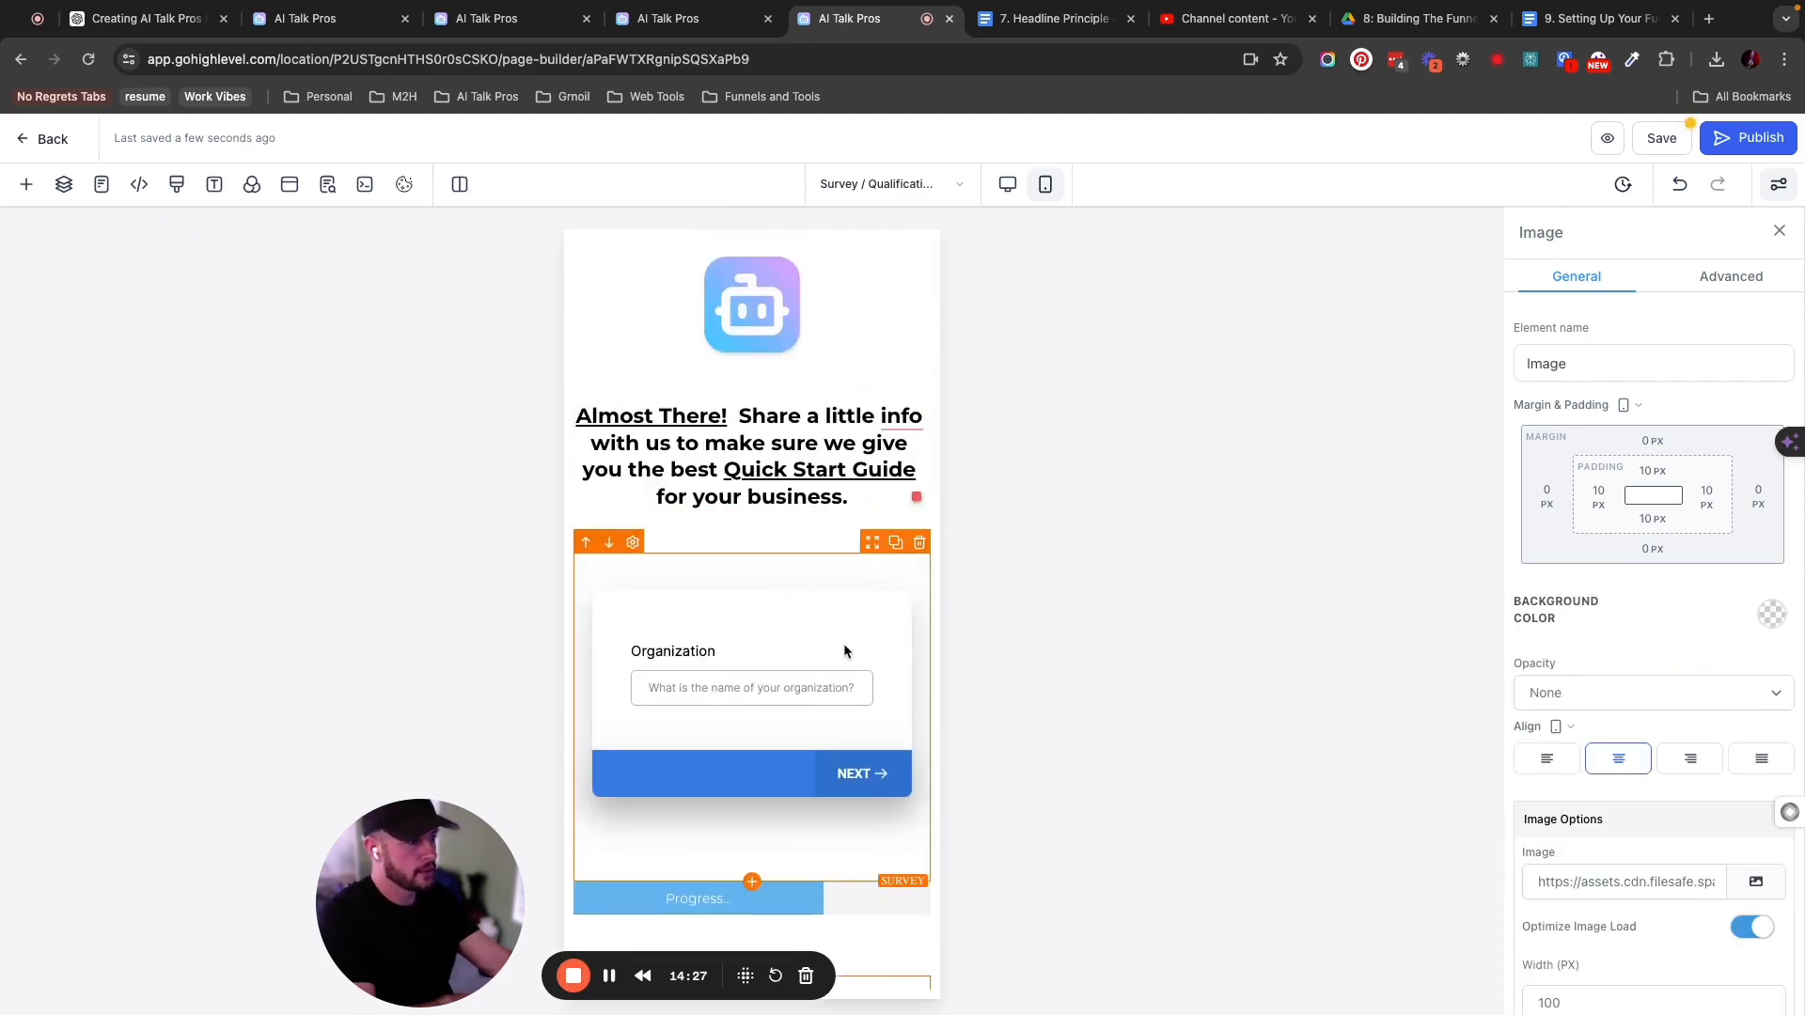
{"action": "left_click", "coordinate": [1007, 186]}
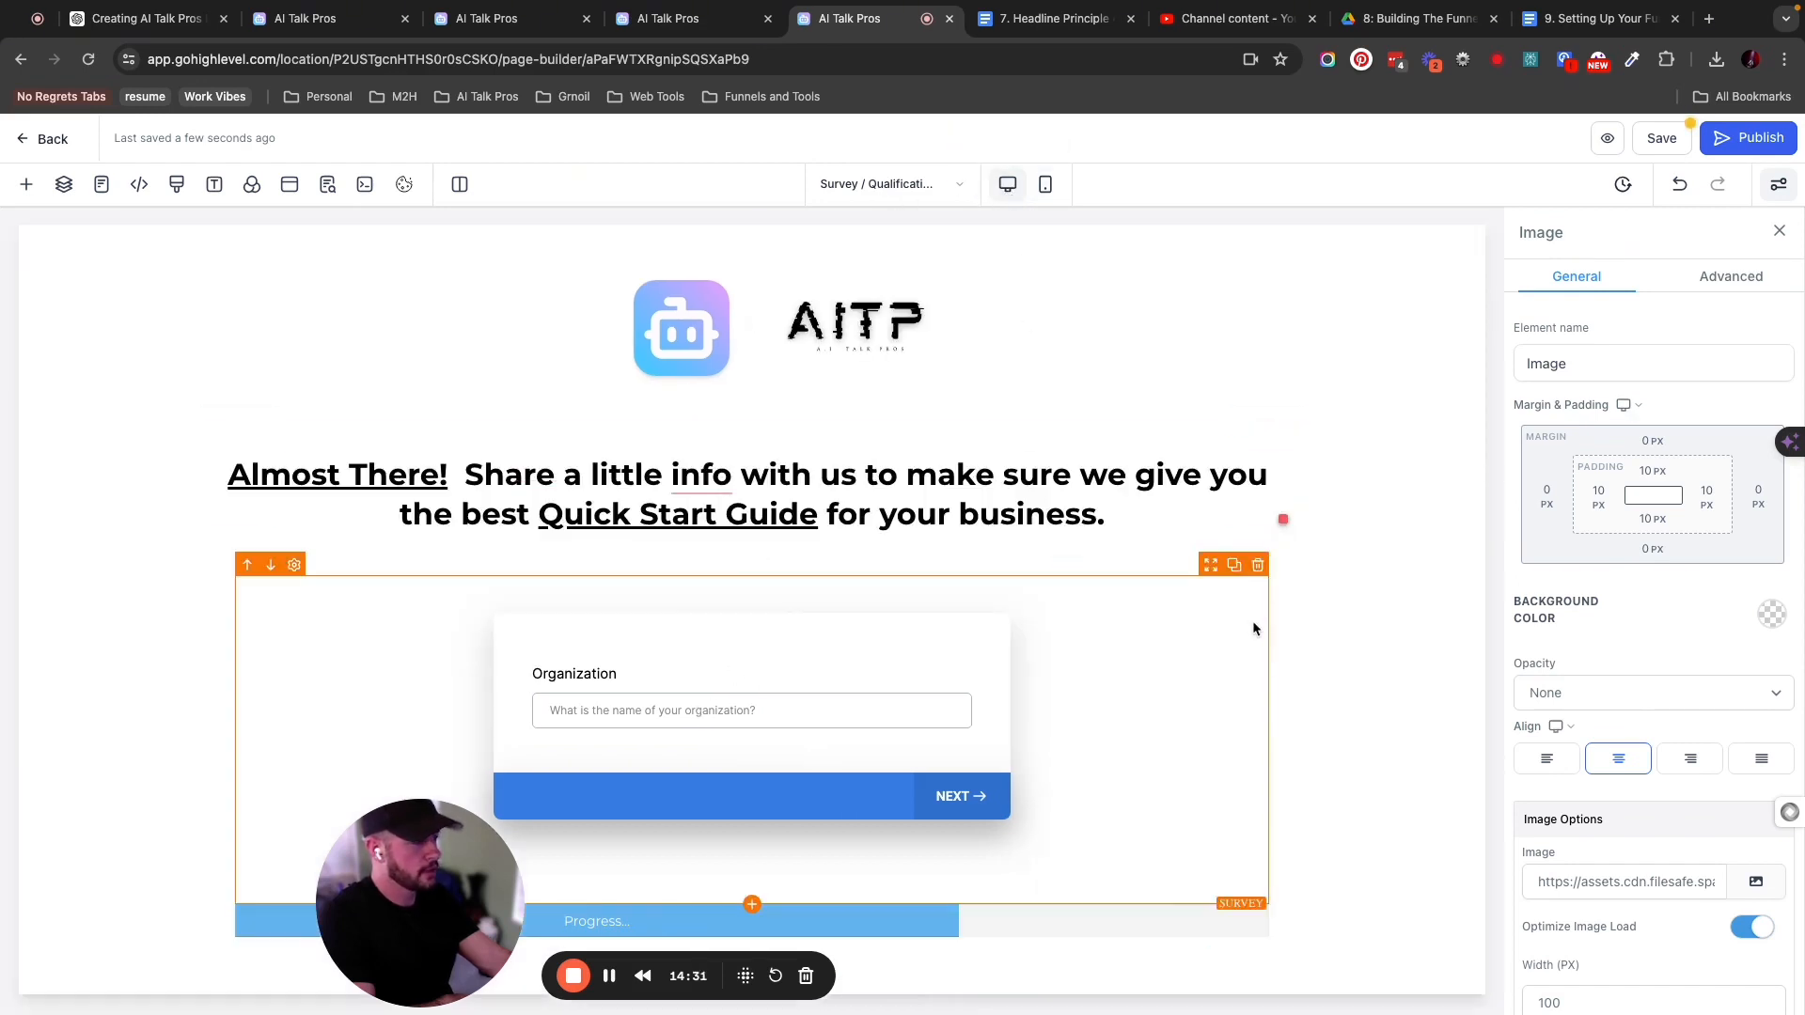
{"action": "scroll", "coordinate": [1252, 622], "scroll_direction": "down", "scroll_amount": 1}
{"action": "scroll", "coordinate": [1253, 622], "scroll_direction": "down", "scroll_amount": 1}
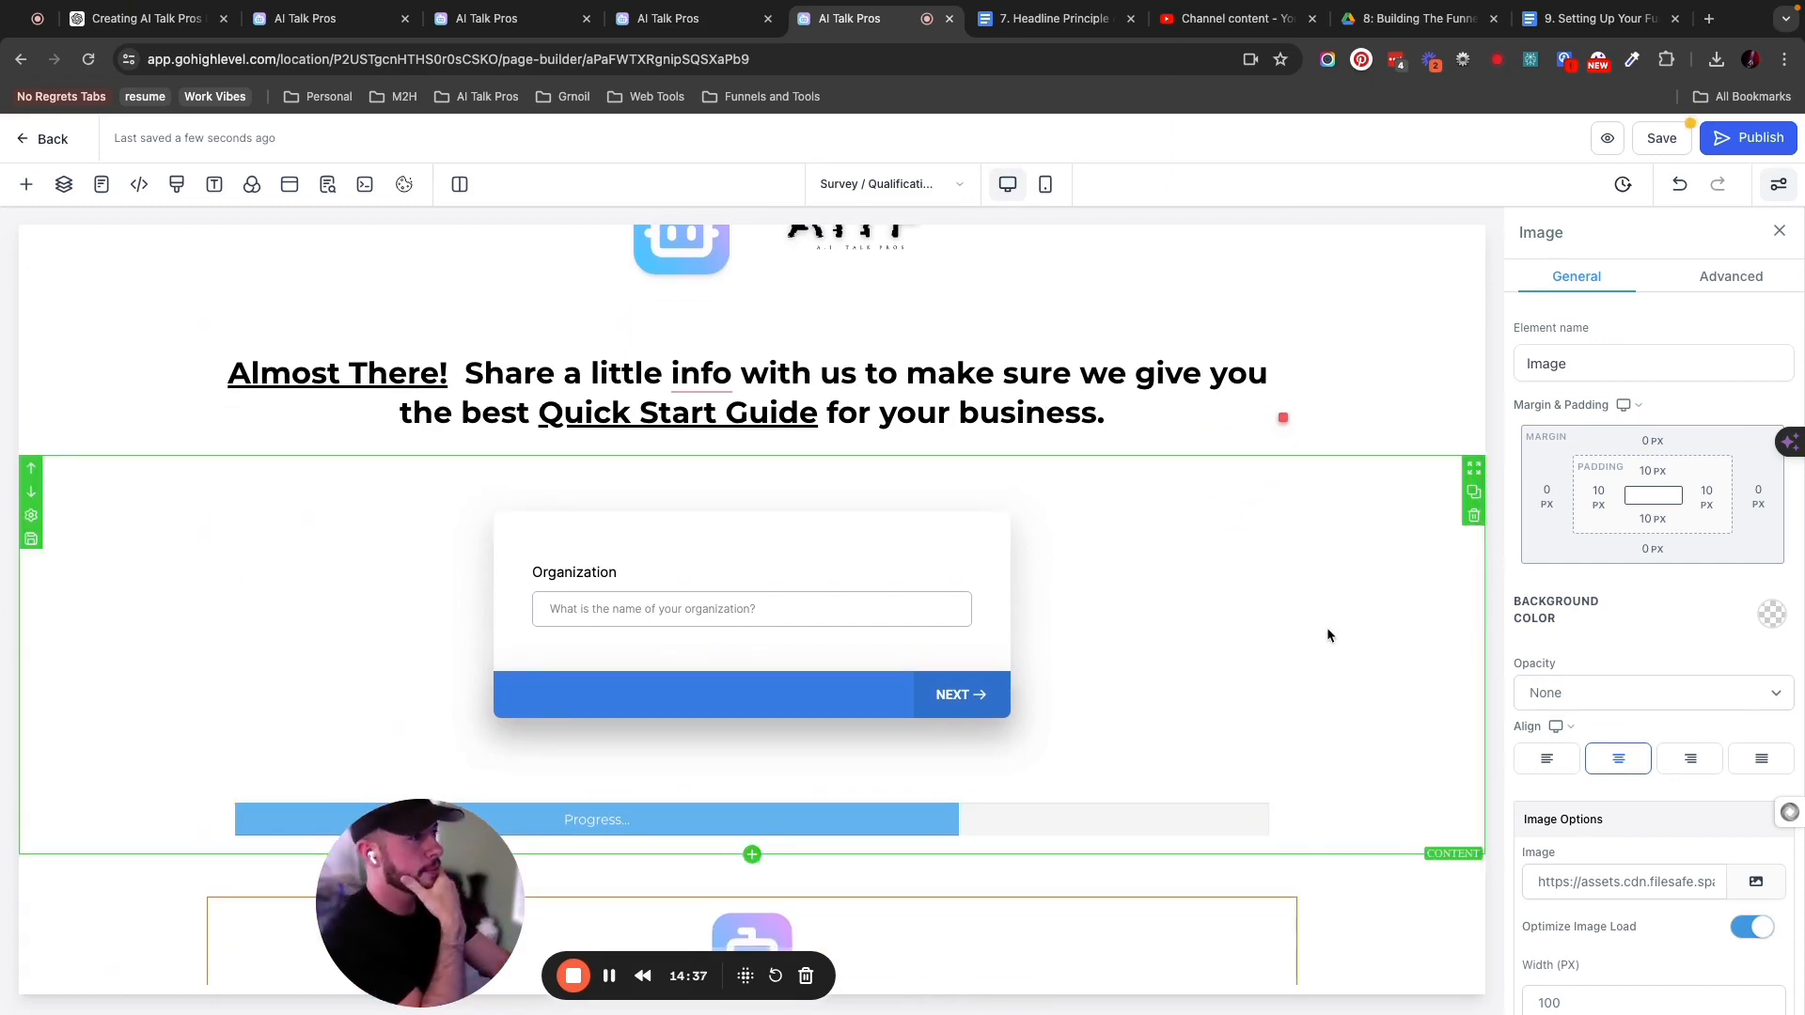
Save the survey page and close the SEO Meta Data settings without editing them.
{"action": "left_click", "coordinate": [1654, 141]}
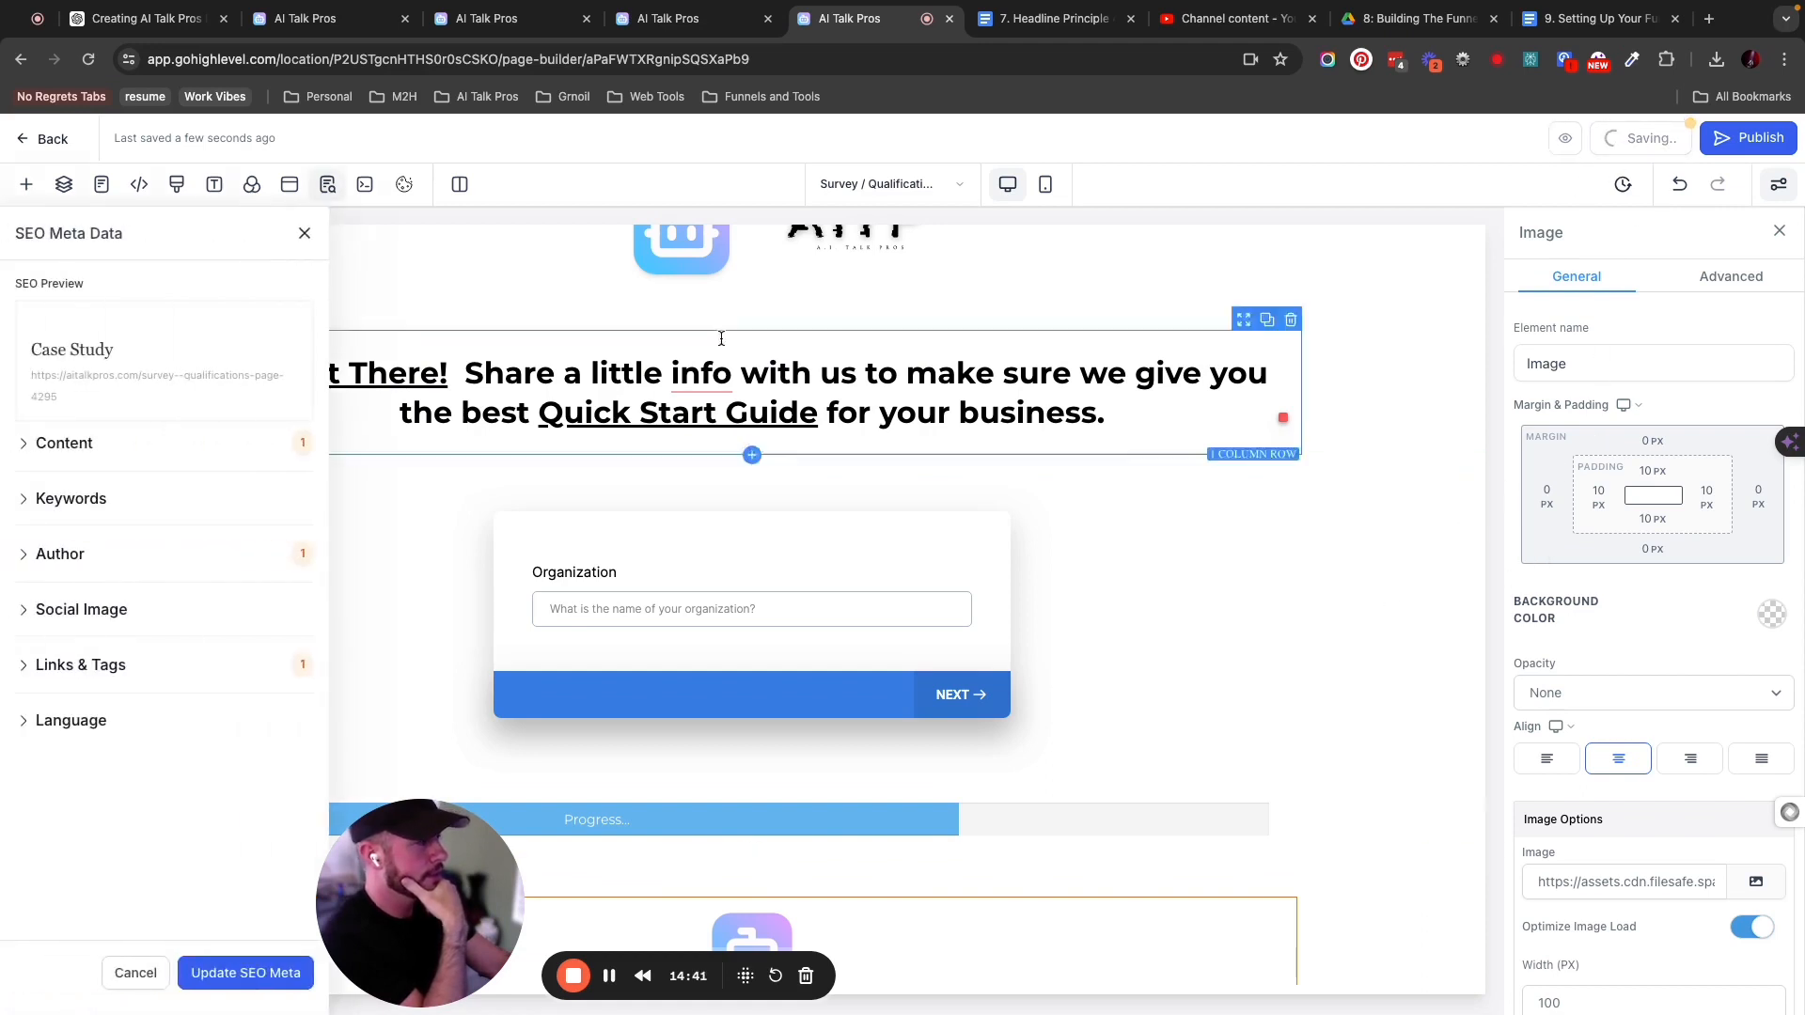
{"action": "left_click", "coordinate": [305, 233]}
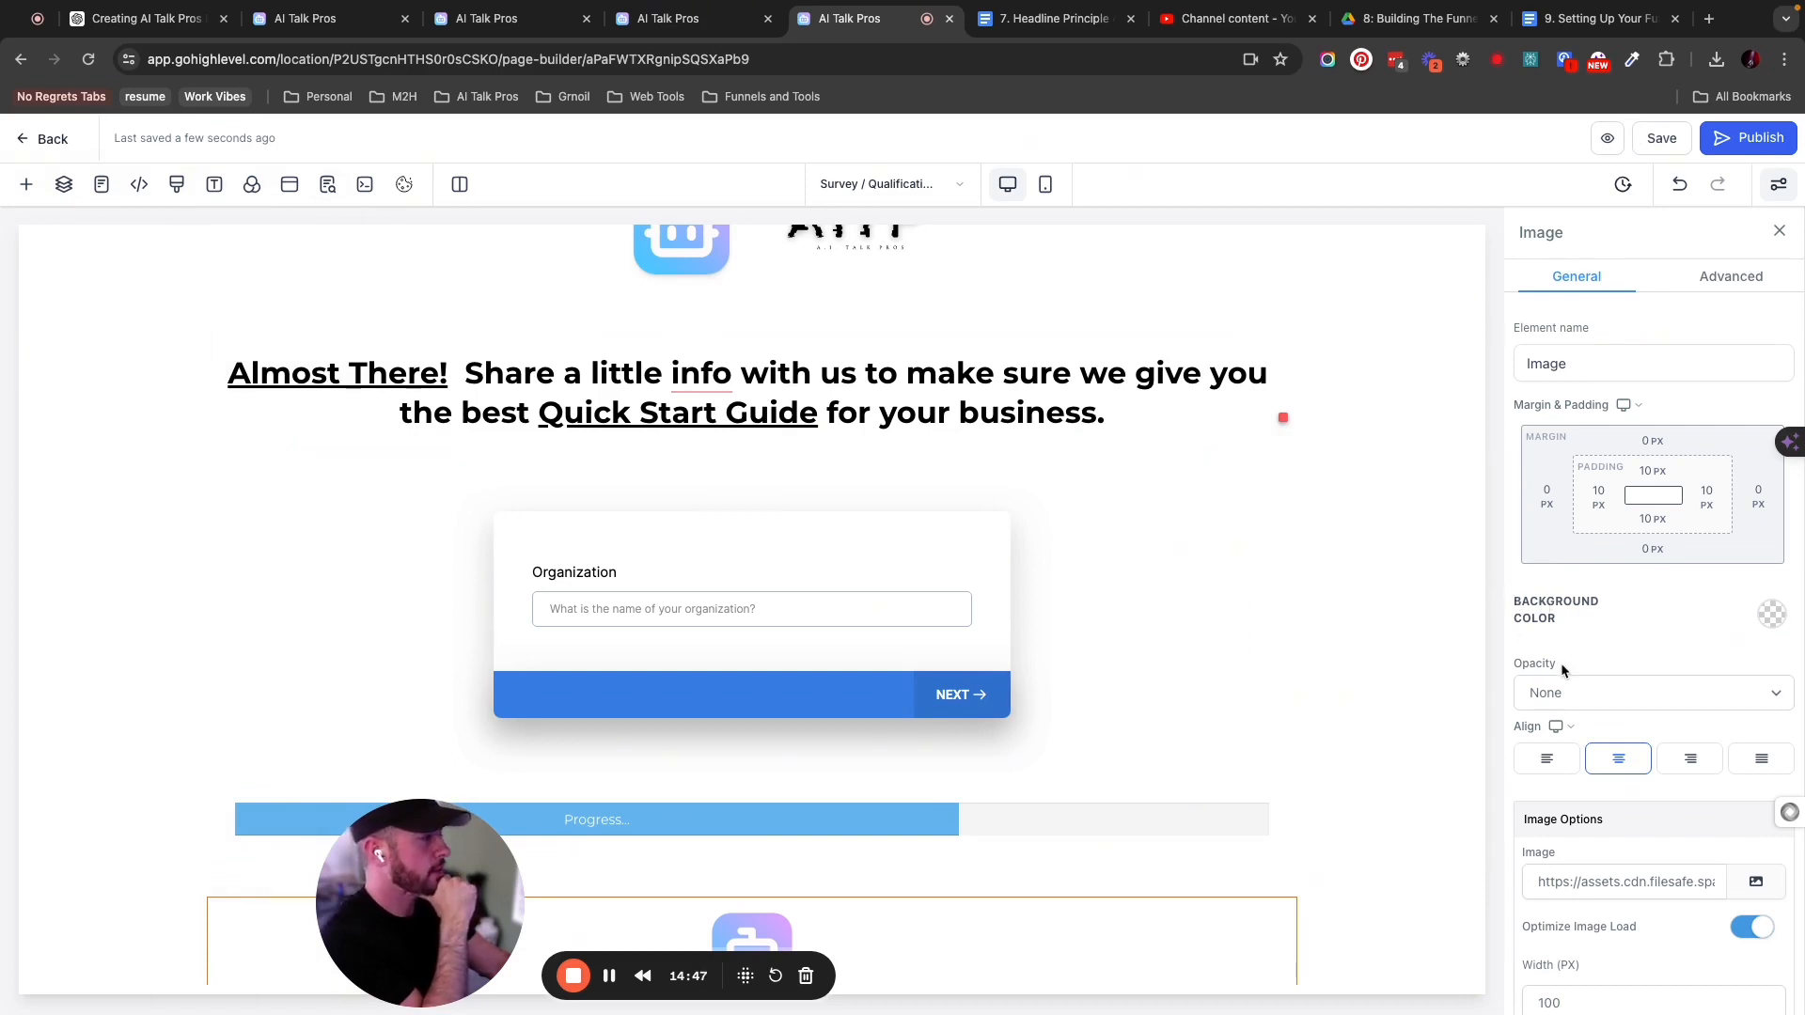
Compare the Medium and Large sizes for the progress bar below the survey, and settle on Medium.
{"action": "scroll", "coordinate": [1656, 641], "scroll_direction": "down", "scroll_amount": 1}
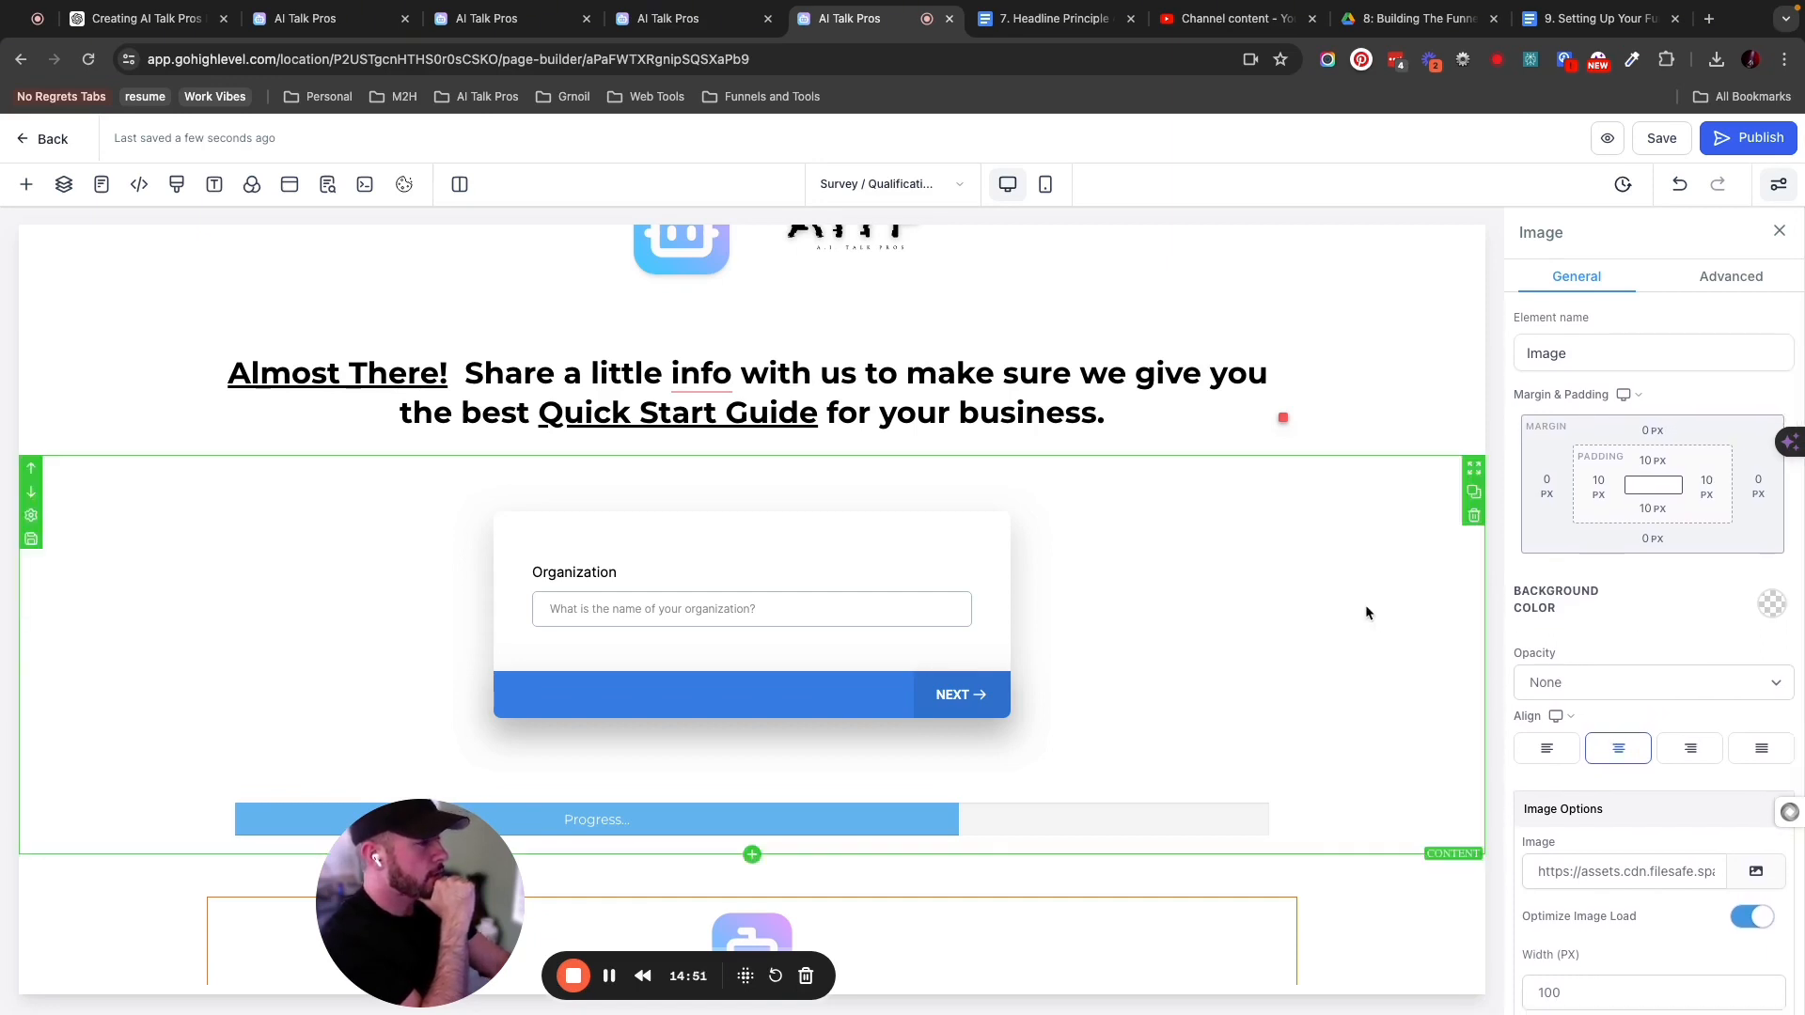
{"action": "left_click", "coordinate": [1121, 821]}
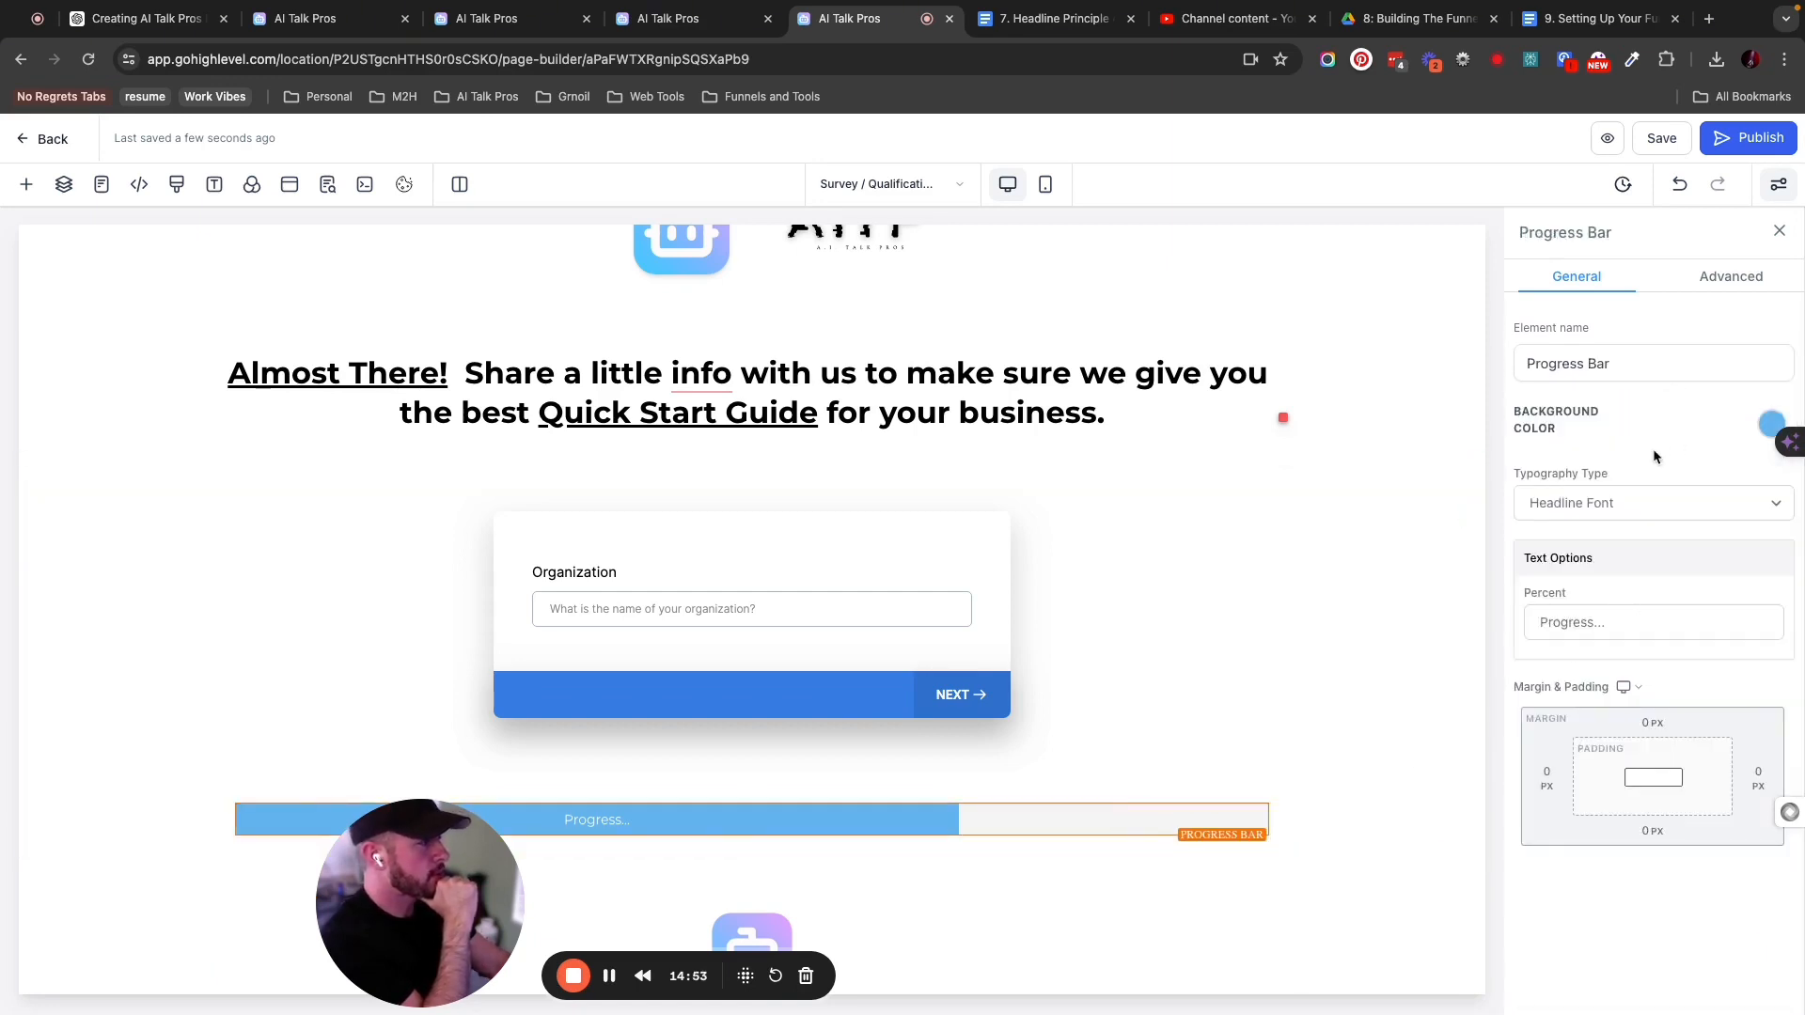
{"action": "left_click", "coordinate": [1728, 278]}
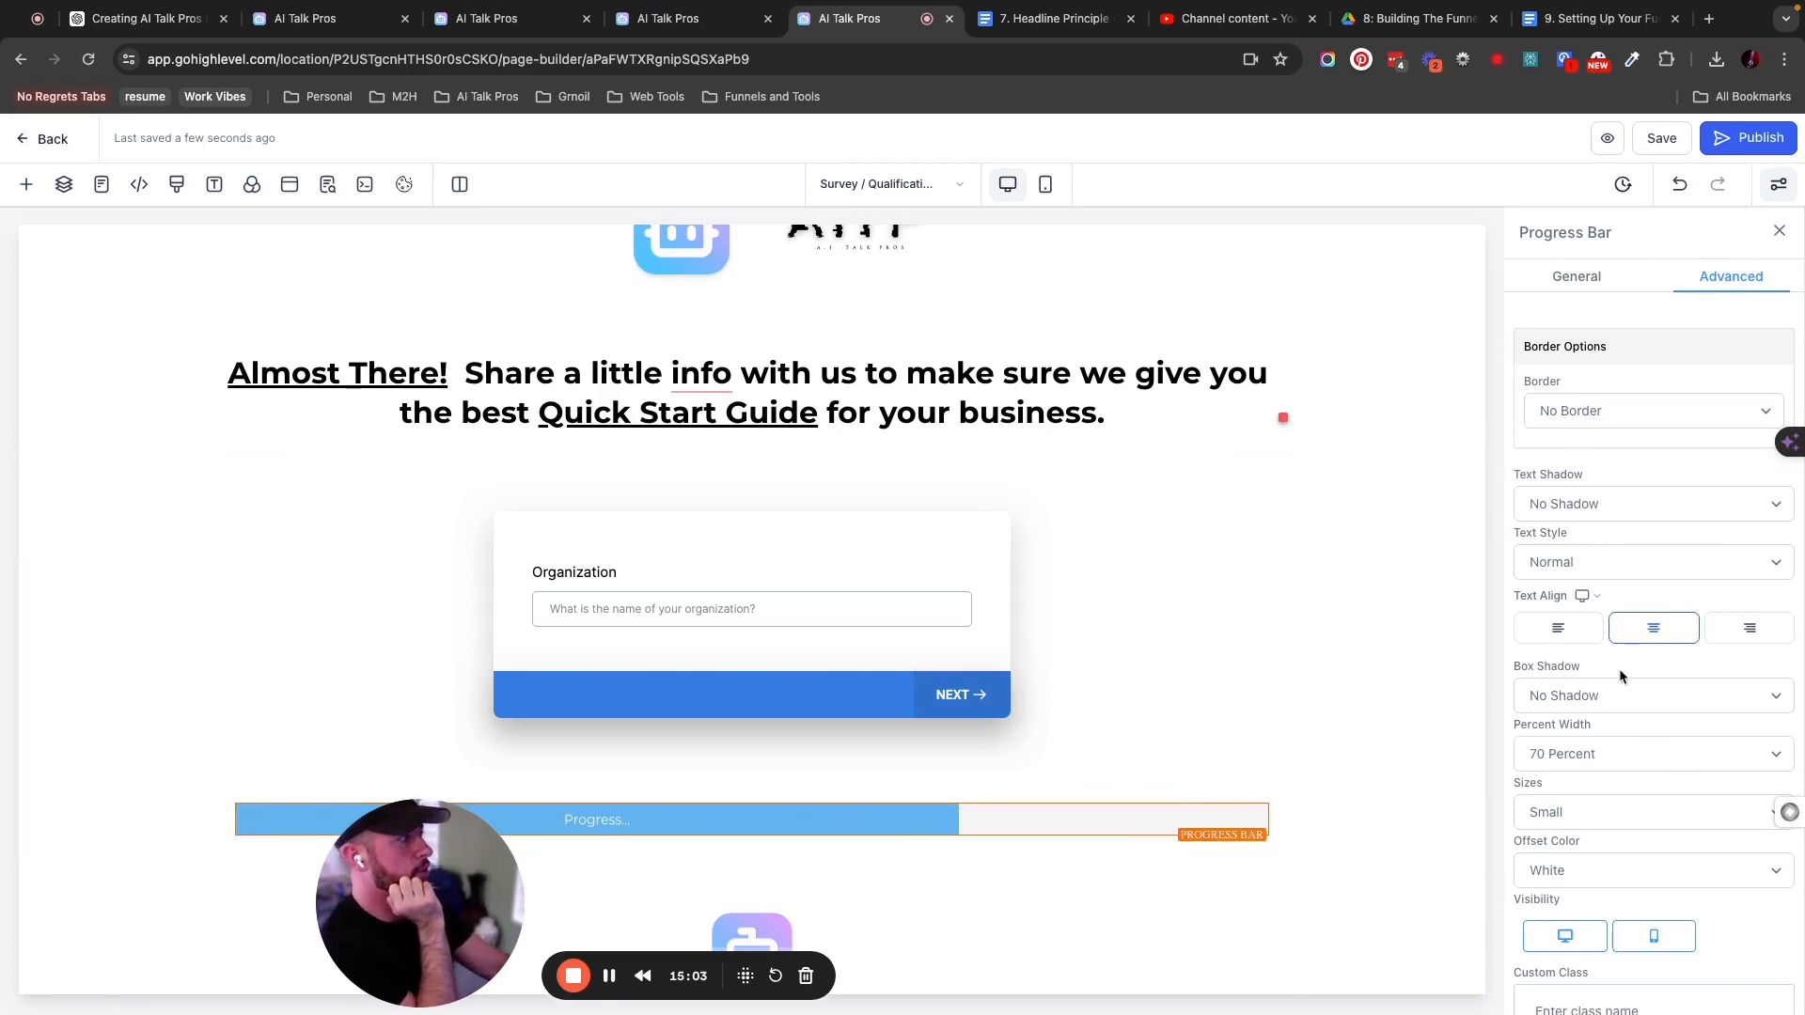
{"action": "scroll", "coordinate": [1669, 663], "scroll_direction": "down", "scroll_amount": 1}
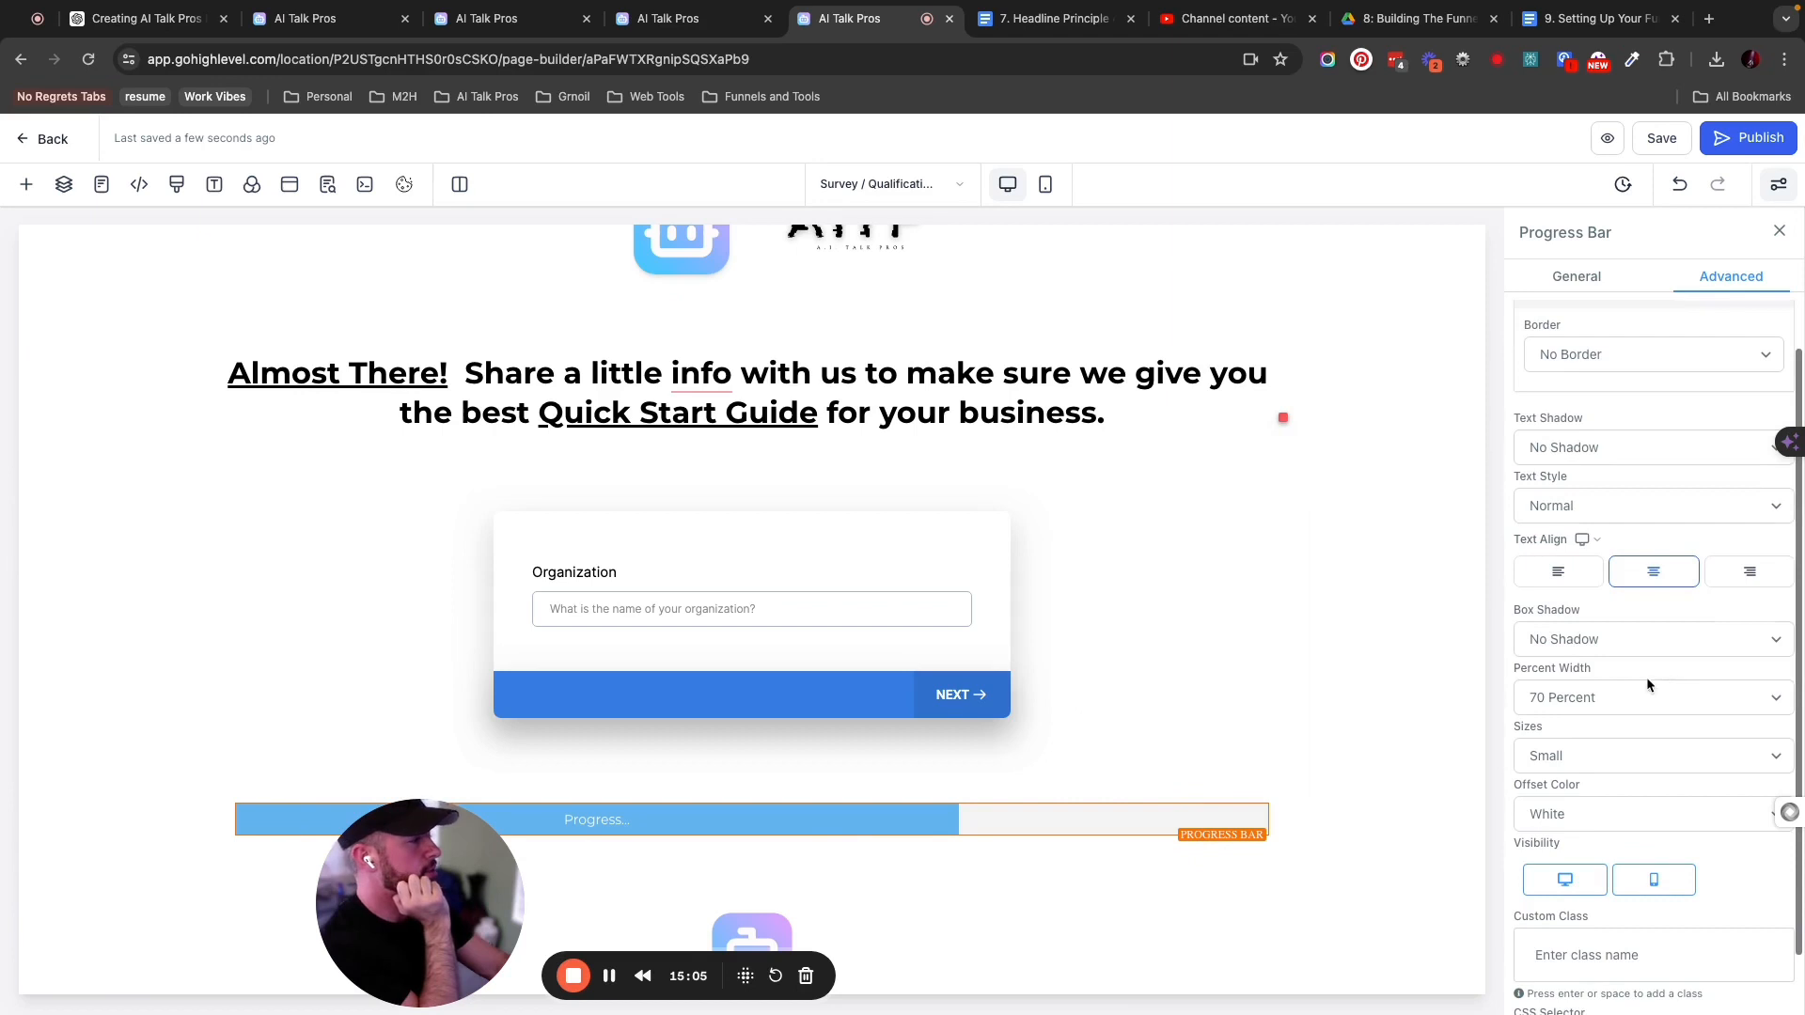
{"action": "left_click", "coordinate": [1633, 758]}
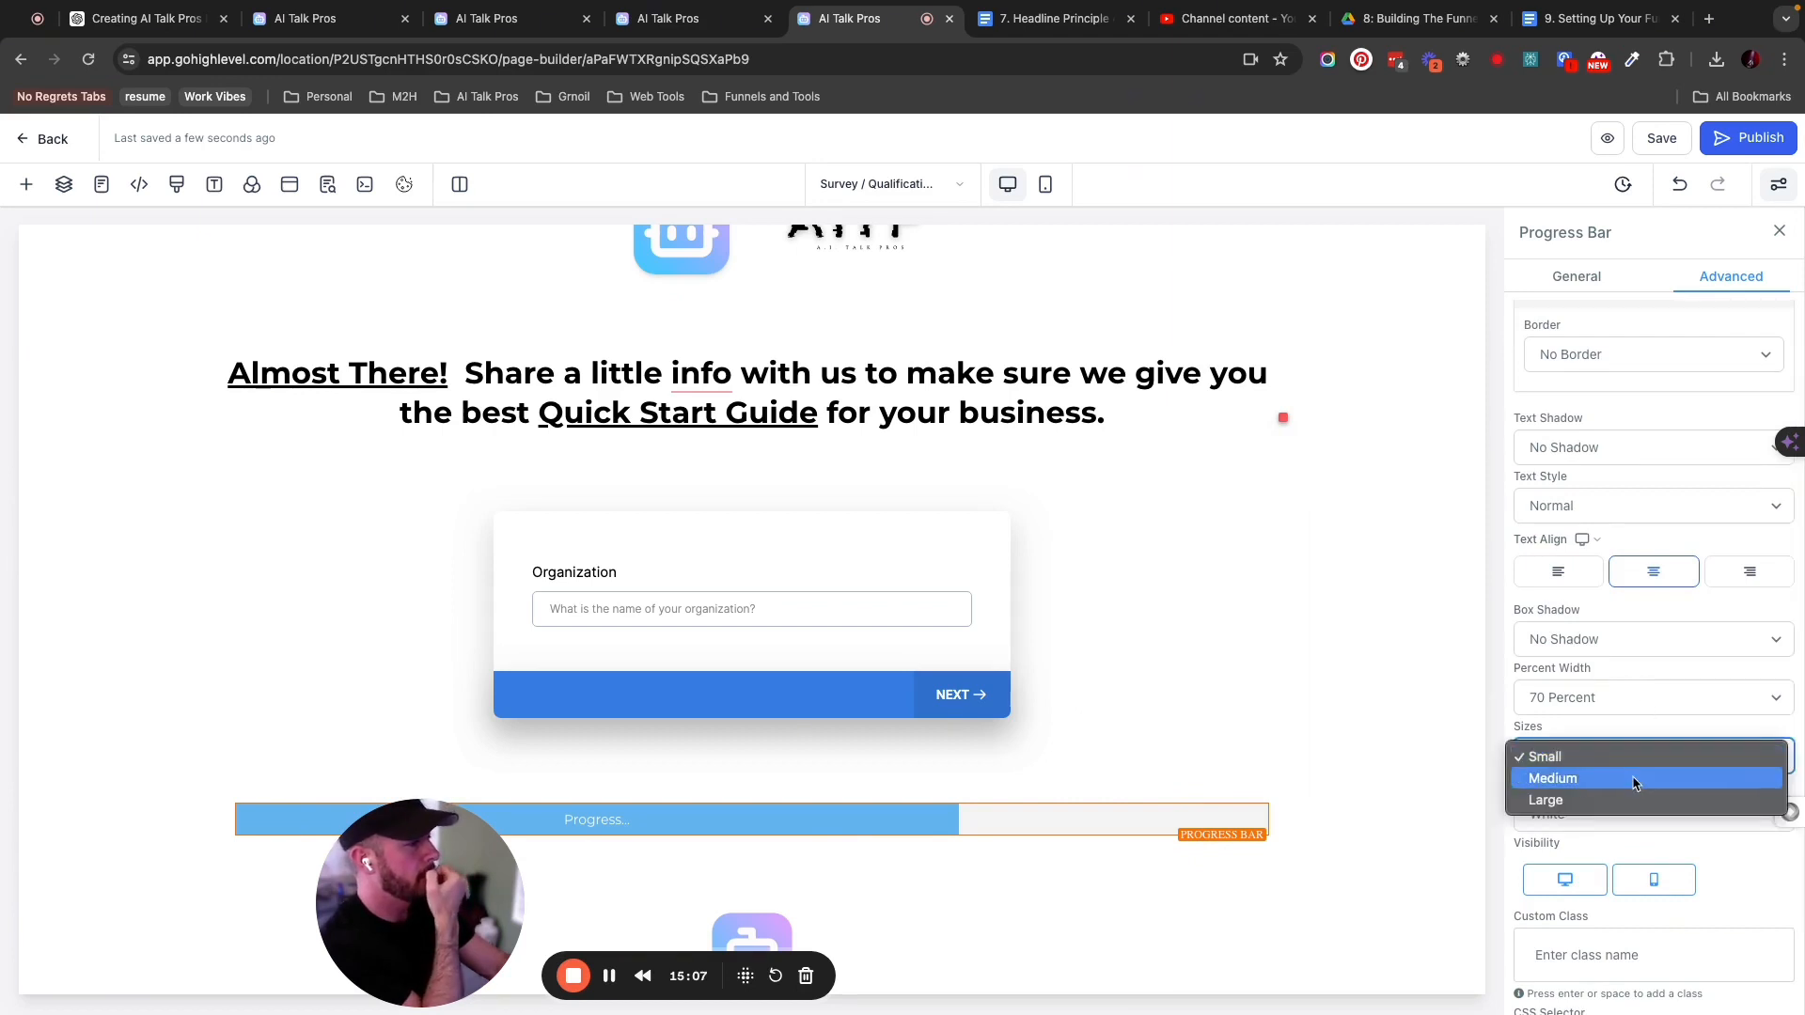
{"action": "left_click", "coordinate": [1633, 781]}
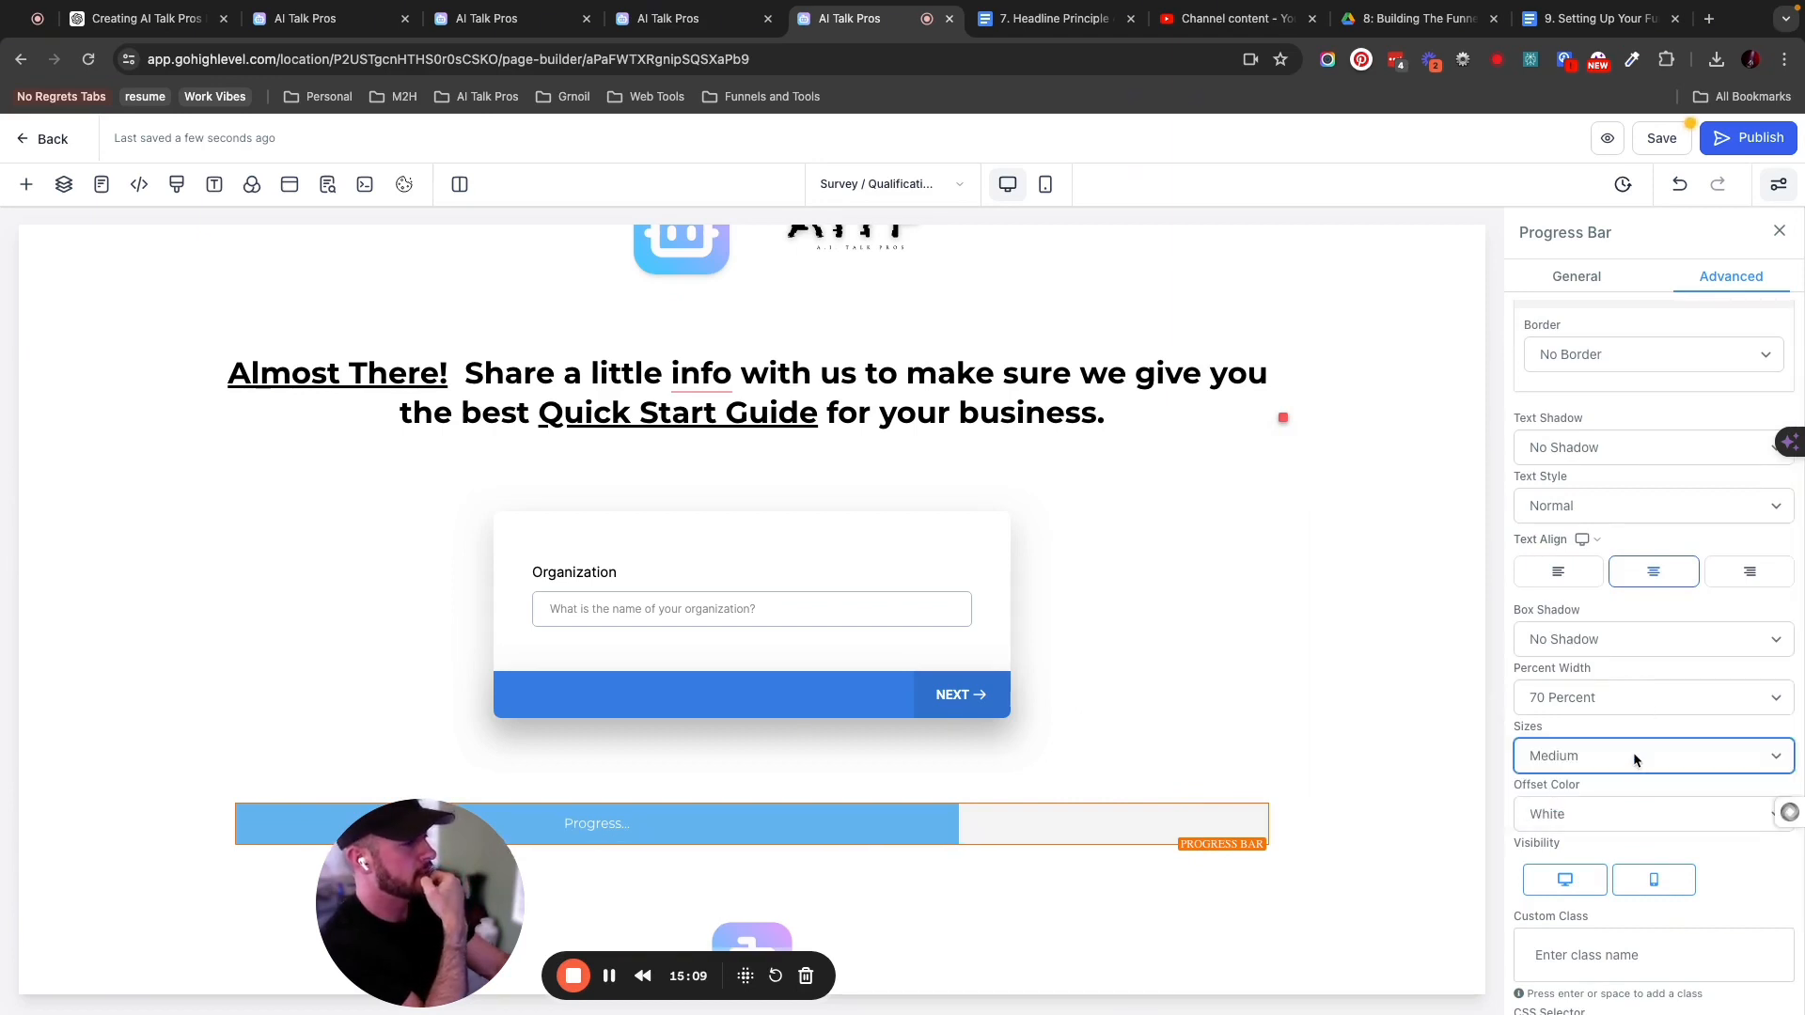
{"action": "left_click", "coordinate": [1633, 764]}
{"action": "left_click", "coordinate": [1634, 784]}
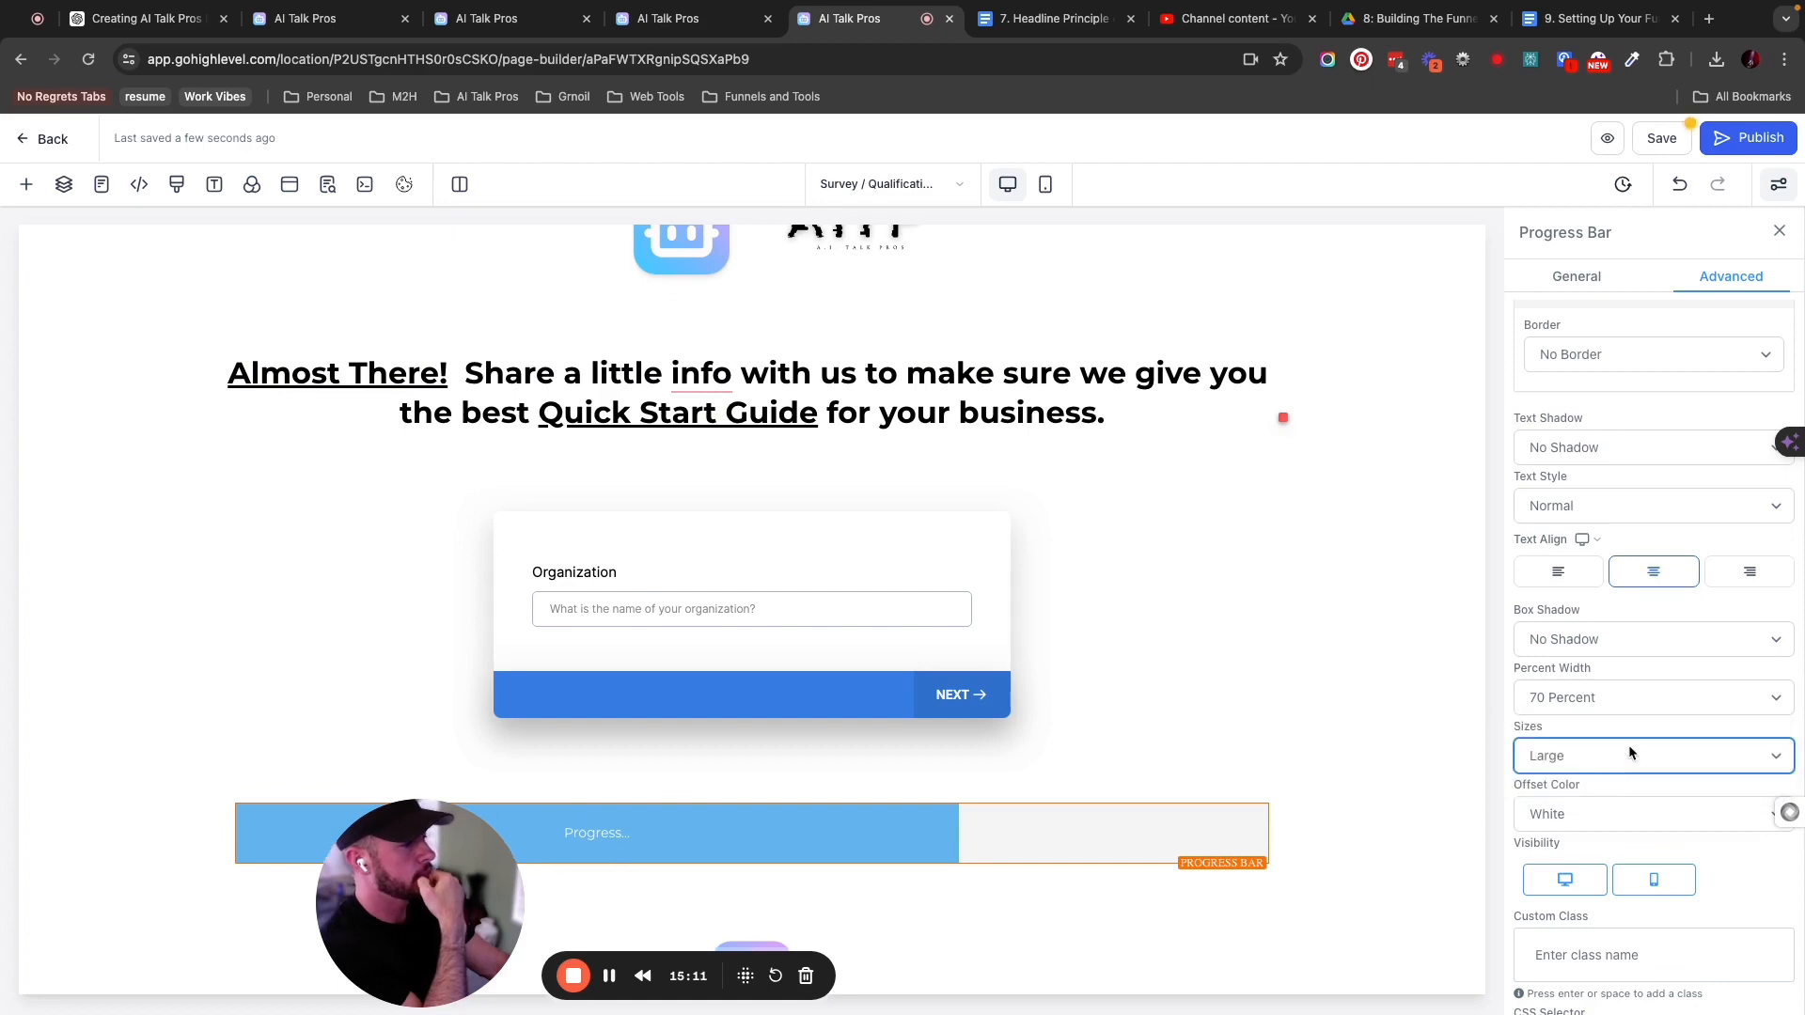
{"action": "left_click", "coordinate": [1631, 751]}
{"action": "left_click", "coordinate": [1632, 739]}
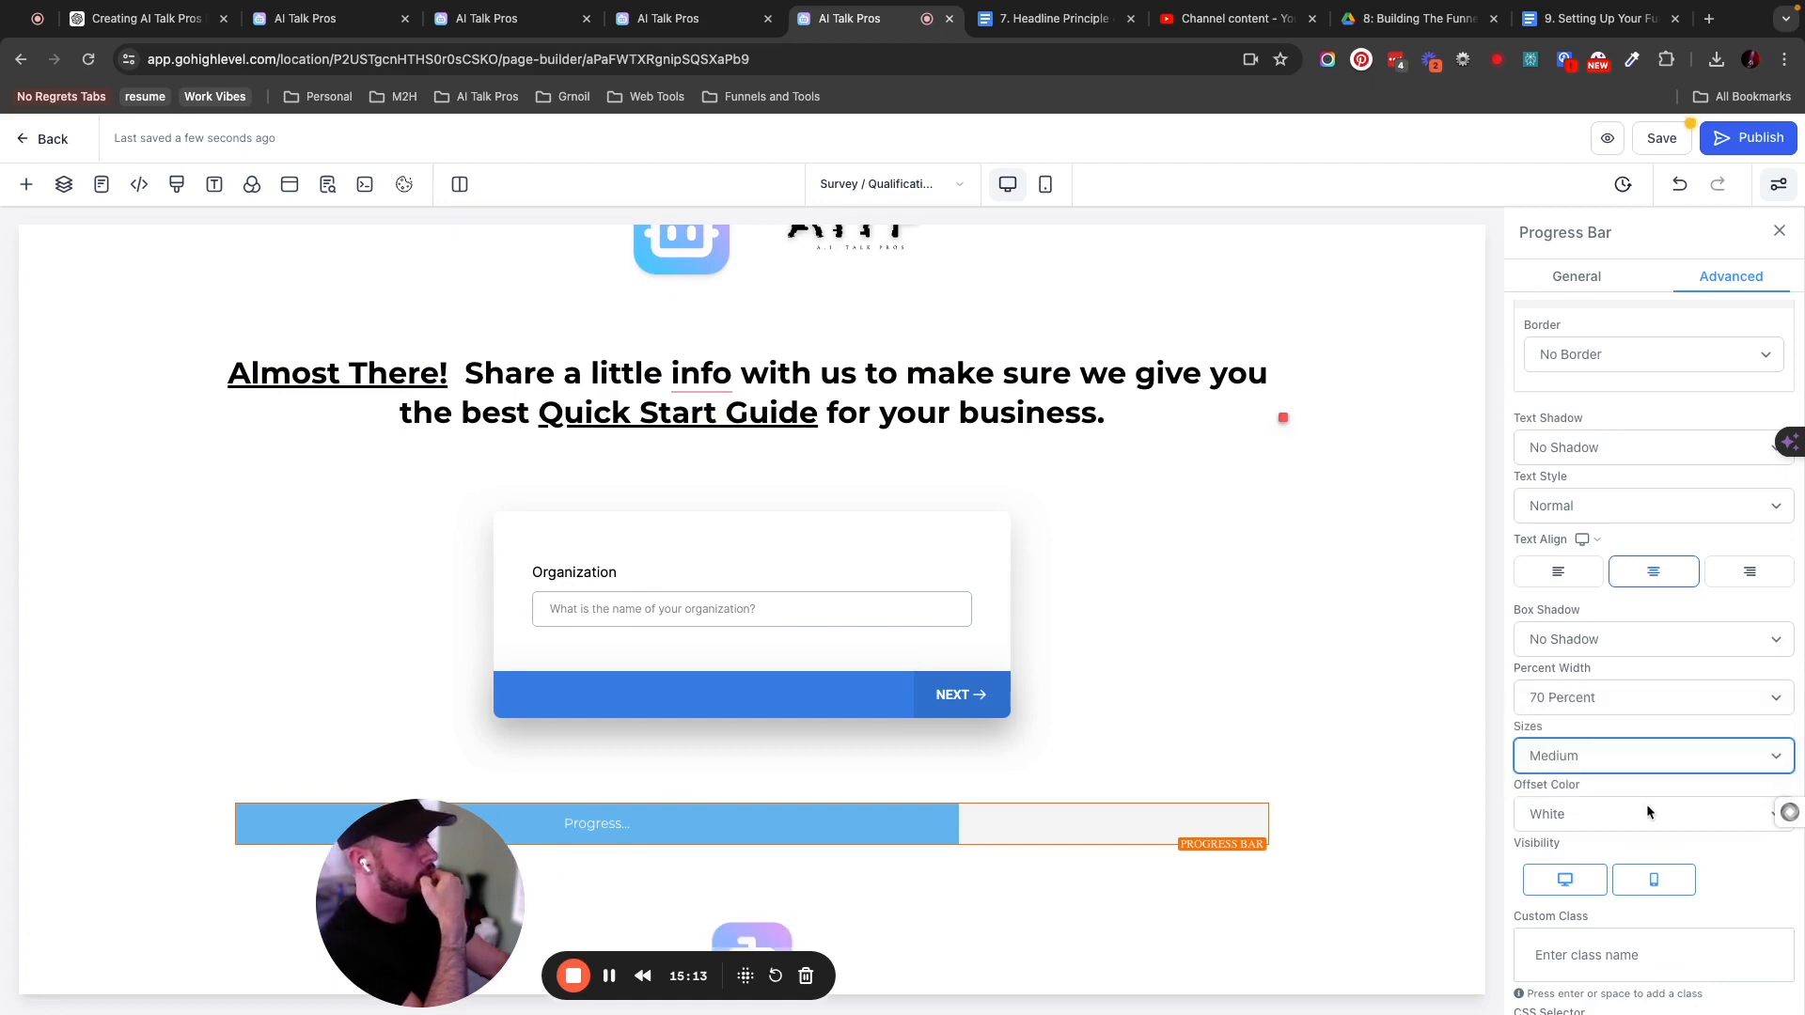
Try the Transparent White and Black offset colors on the progress bar, and settle on Transparent Black.
{"action": "left_click", "coordinate": [1649, 812]}
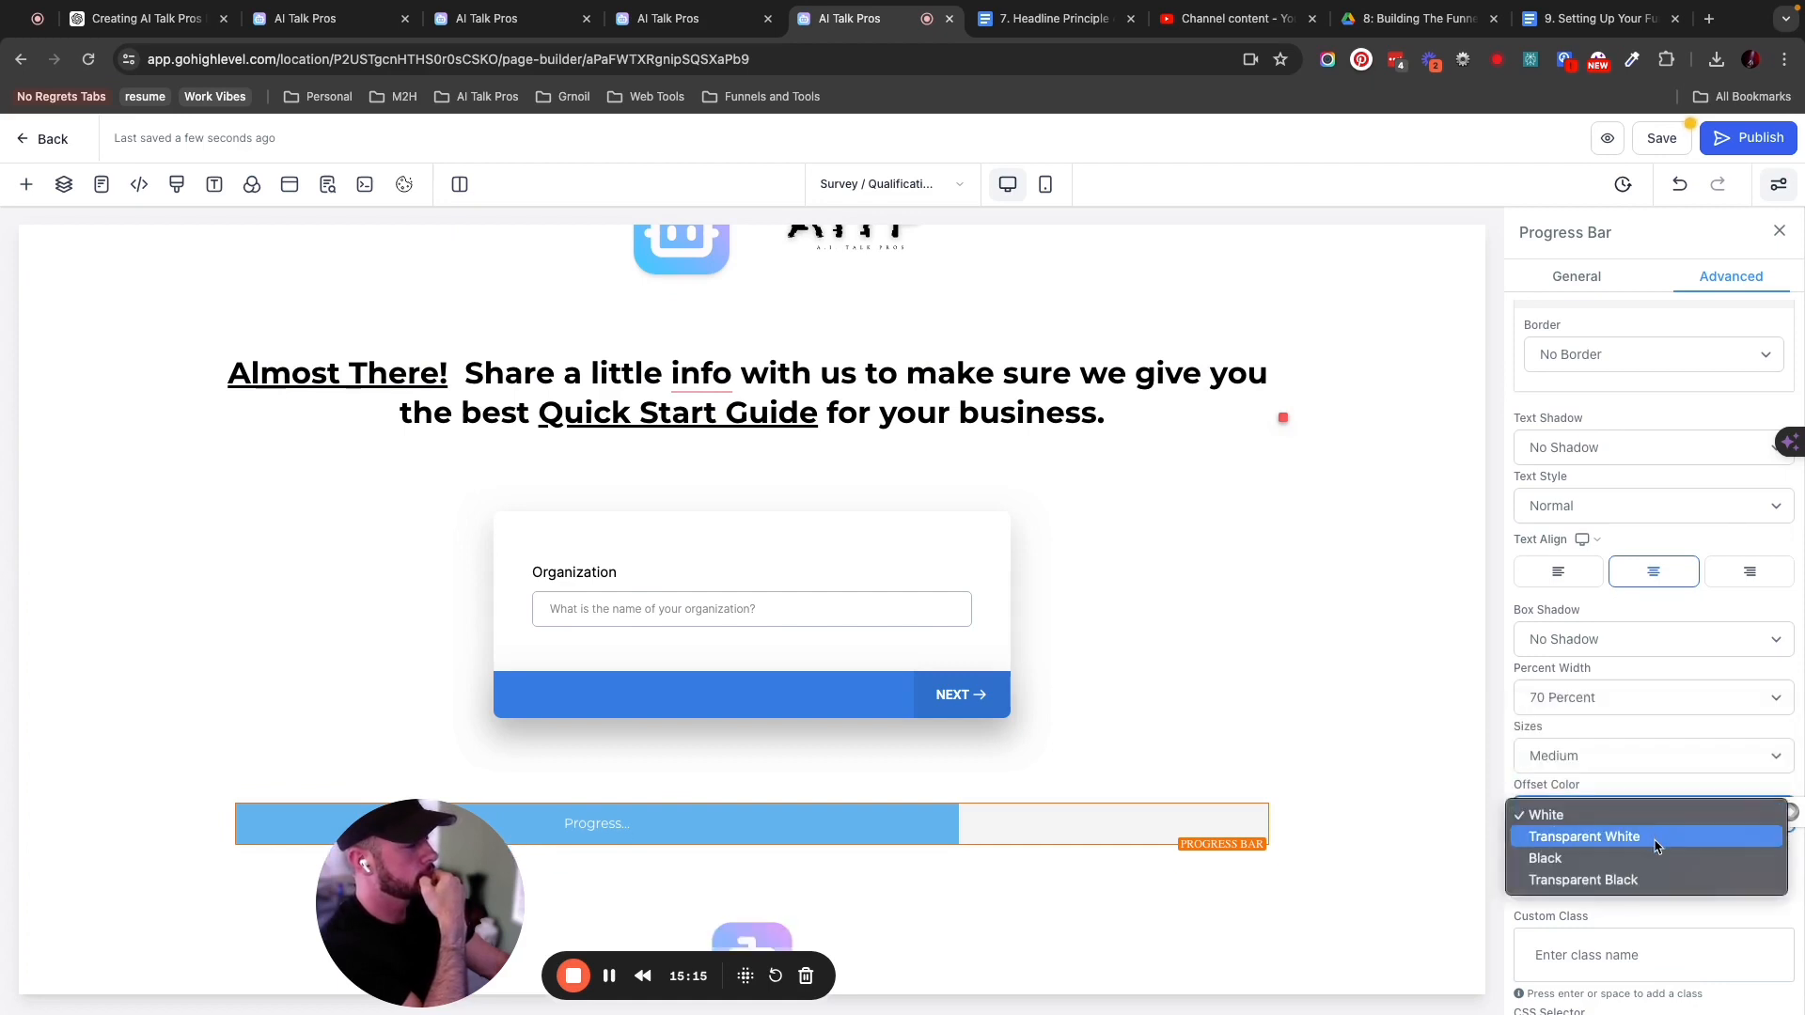
{"action": "left_click", "coordinate": [1656, 847]}
{"action": "left_click", "coordinate": [1641, 810]}
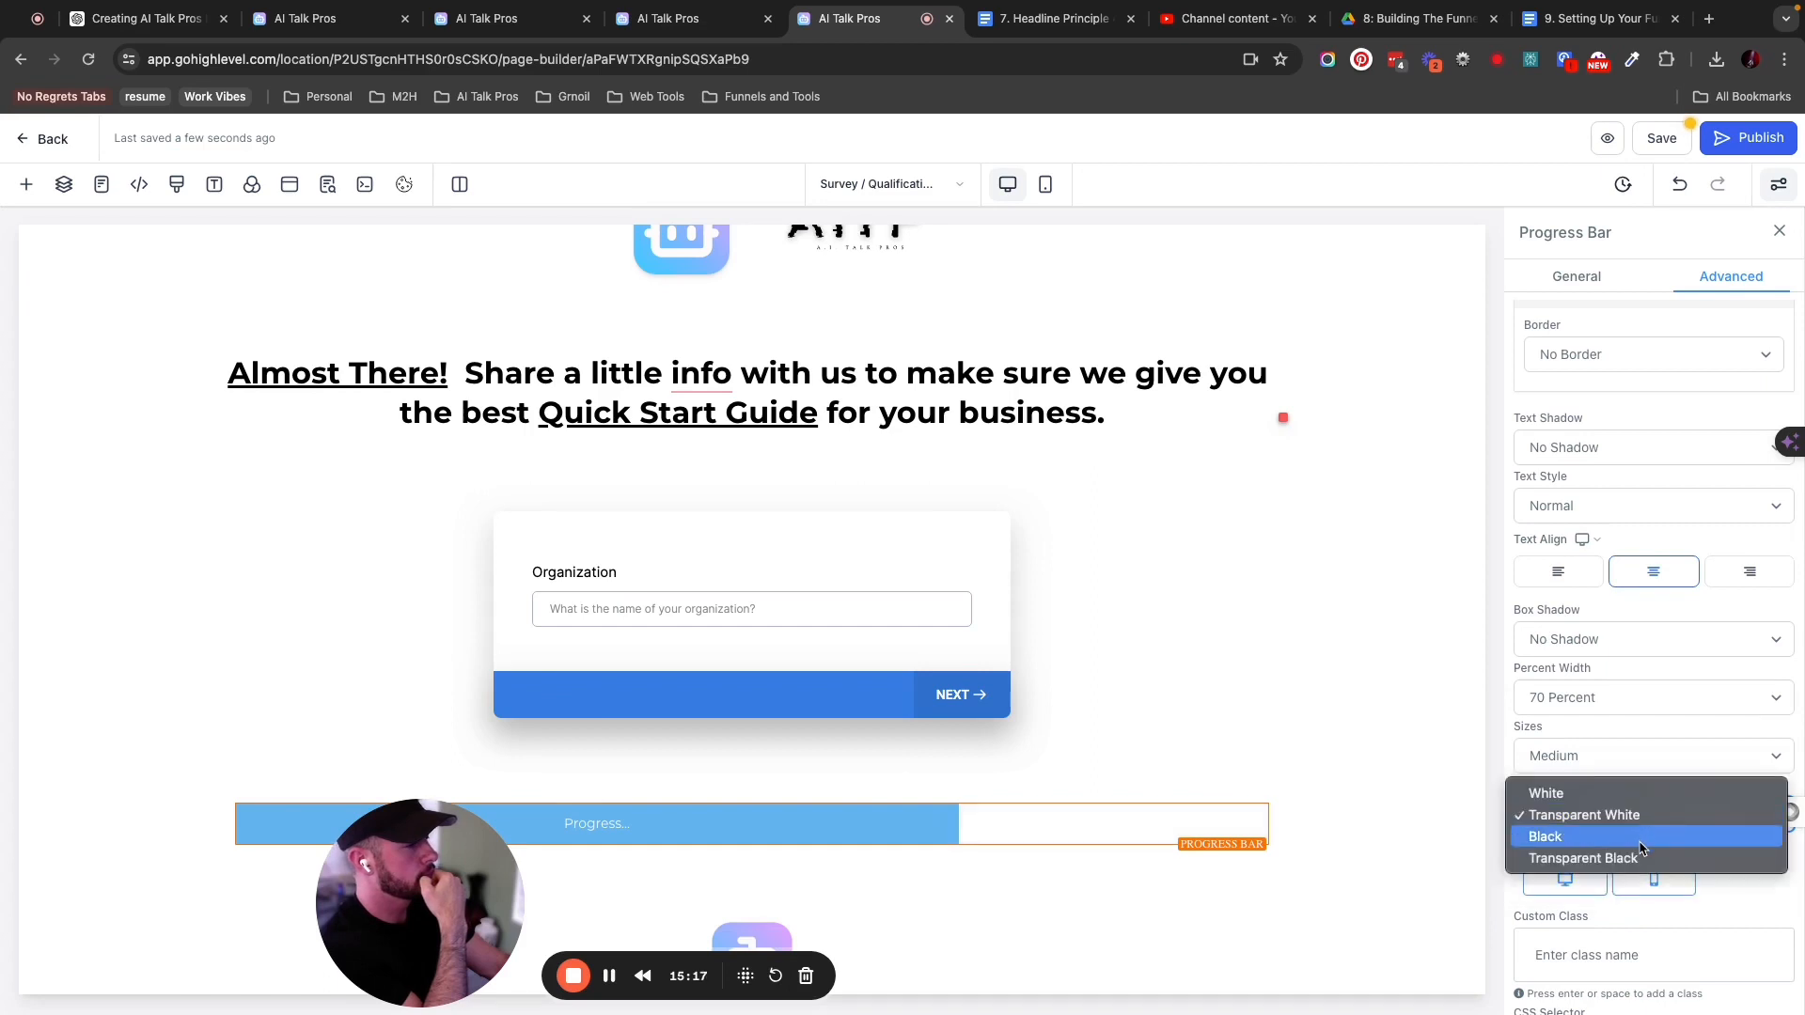
{"action": "left_click", "coordinate": [1641, 842]}
{"action": "left_click", "coordinate": [1639, 813]}
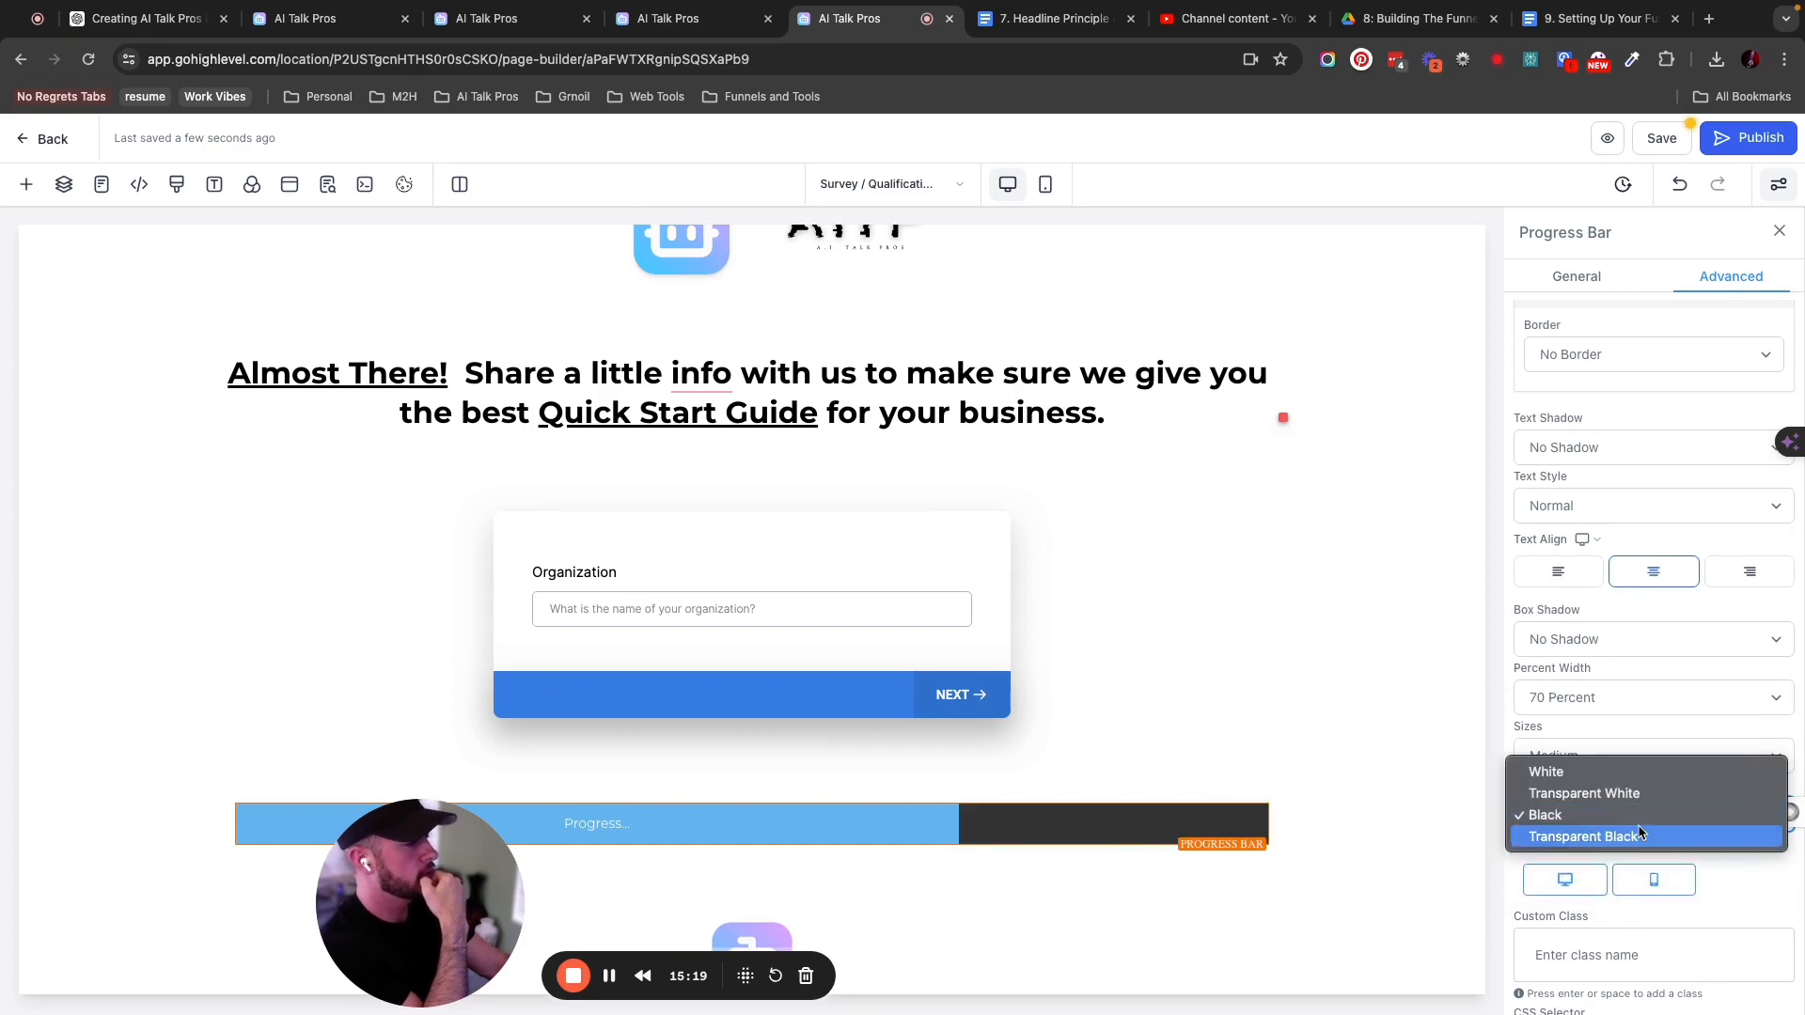
{"action": "left_click", "coordinate": [1638, 839]}
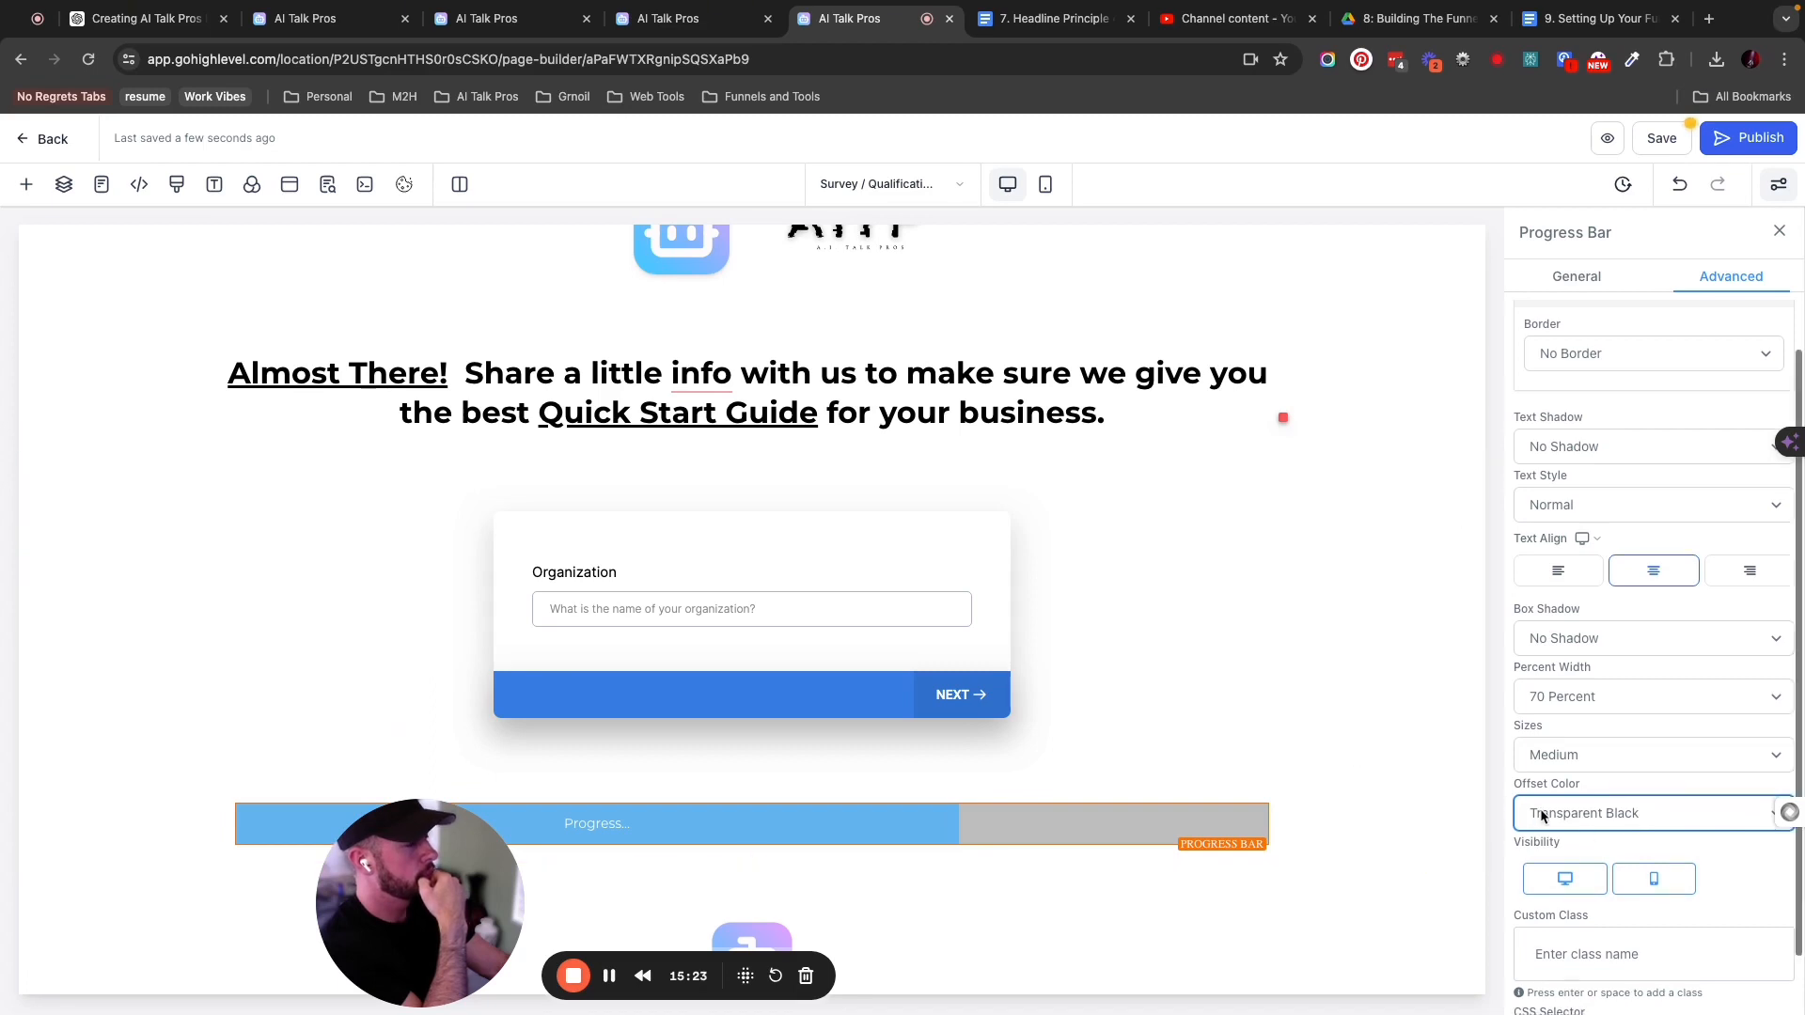
Try the 5% and 10% Drop Shadow options as the progress bar's box shadow.
{"action": "scroll", "coordinate": [1542, 815], "scroll_direction": "down", "scroll_amount": 1}
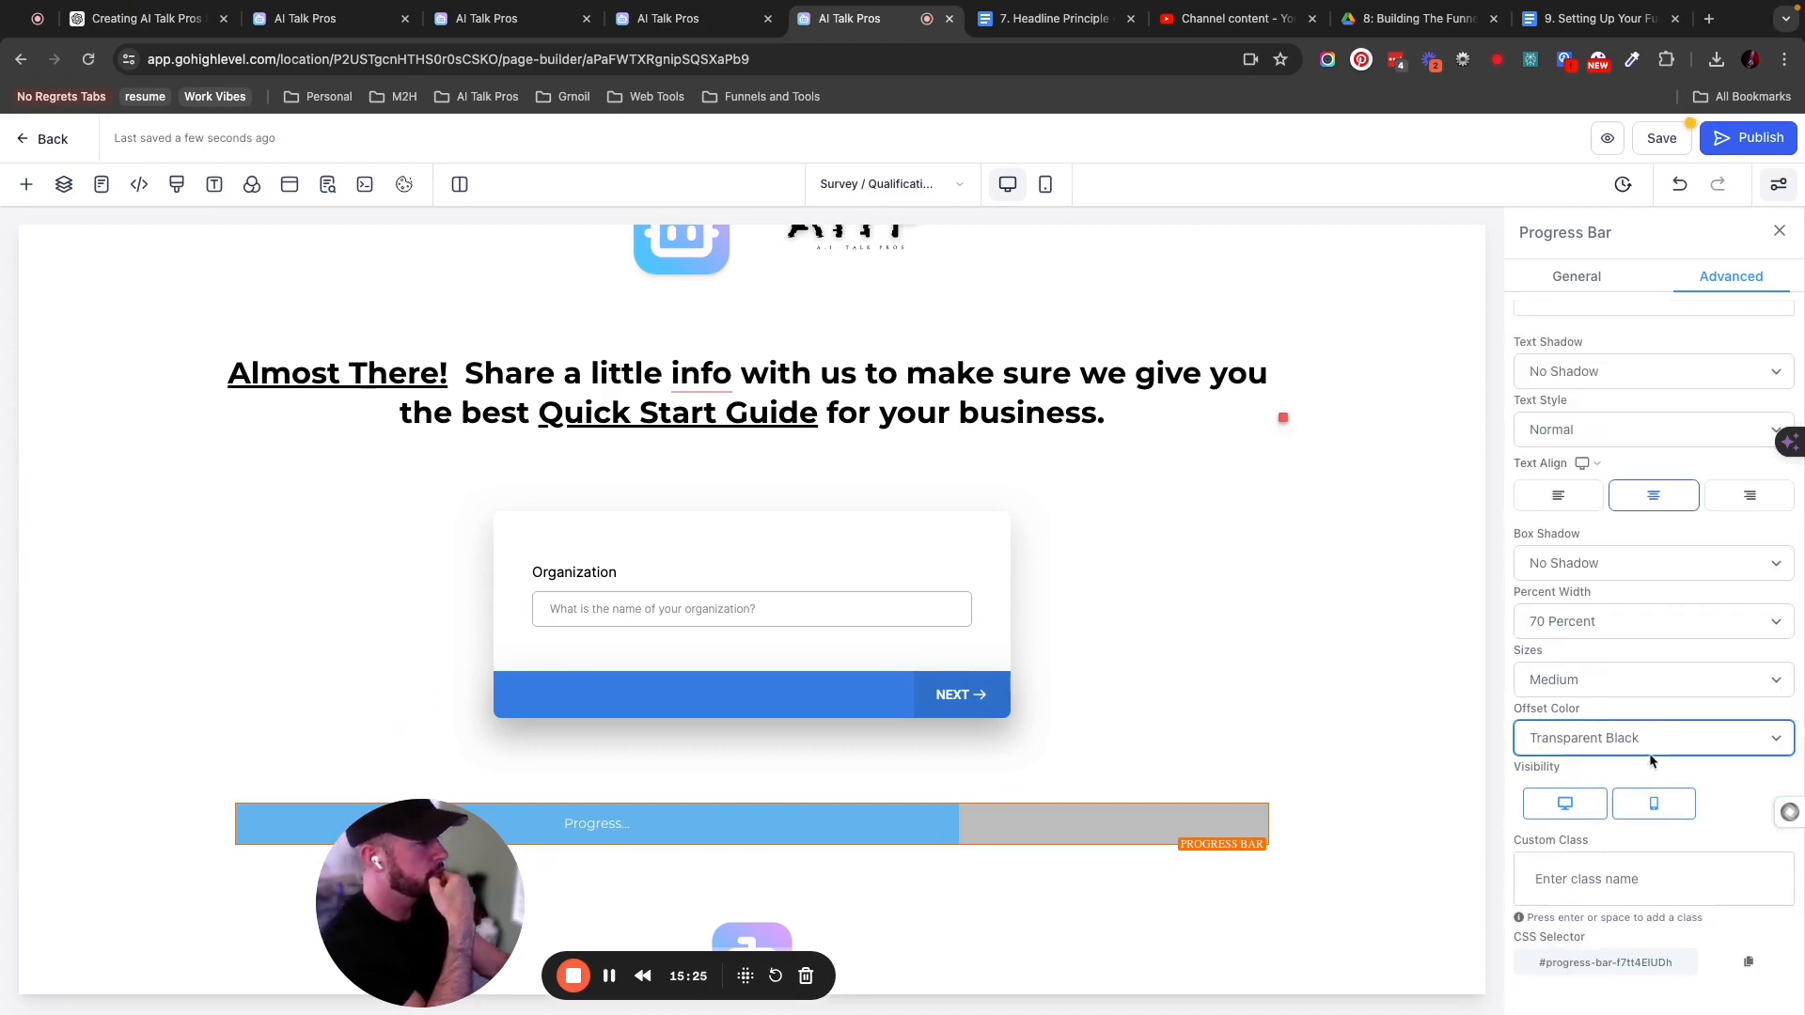
{"action": "left_click", "coordinate": [1636, 562]}
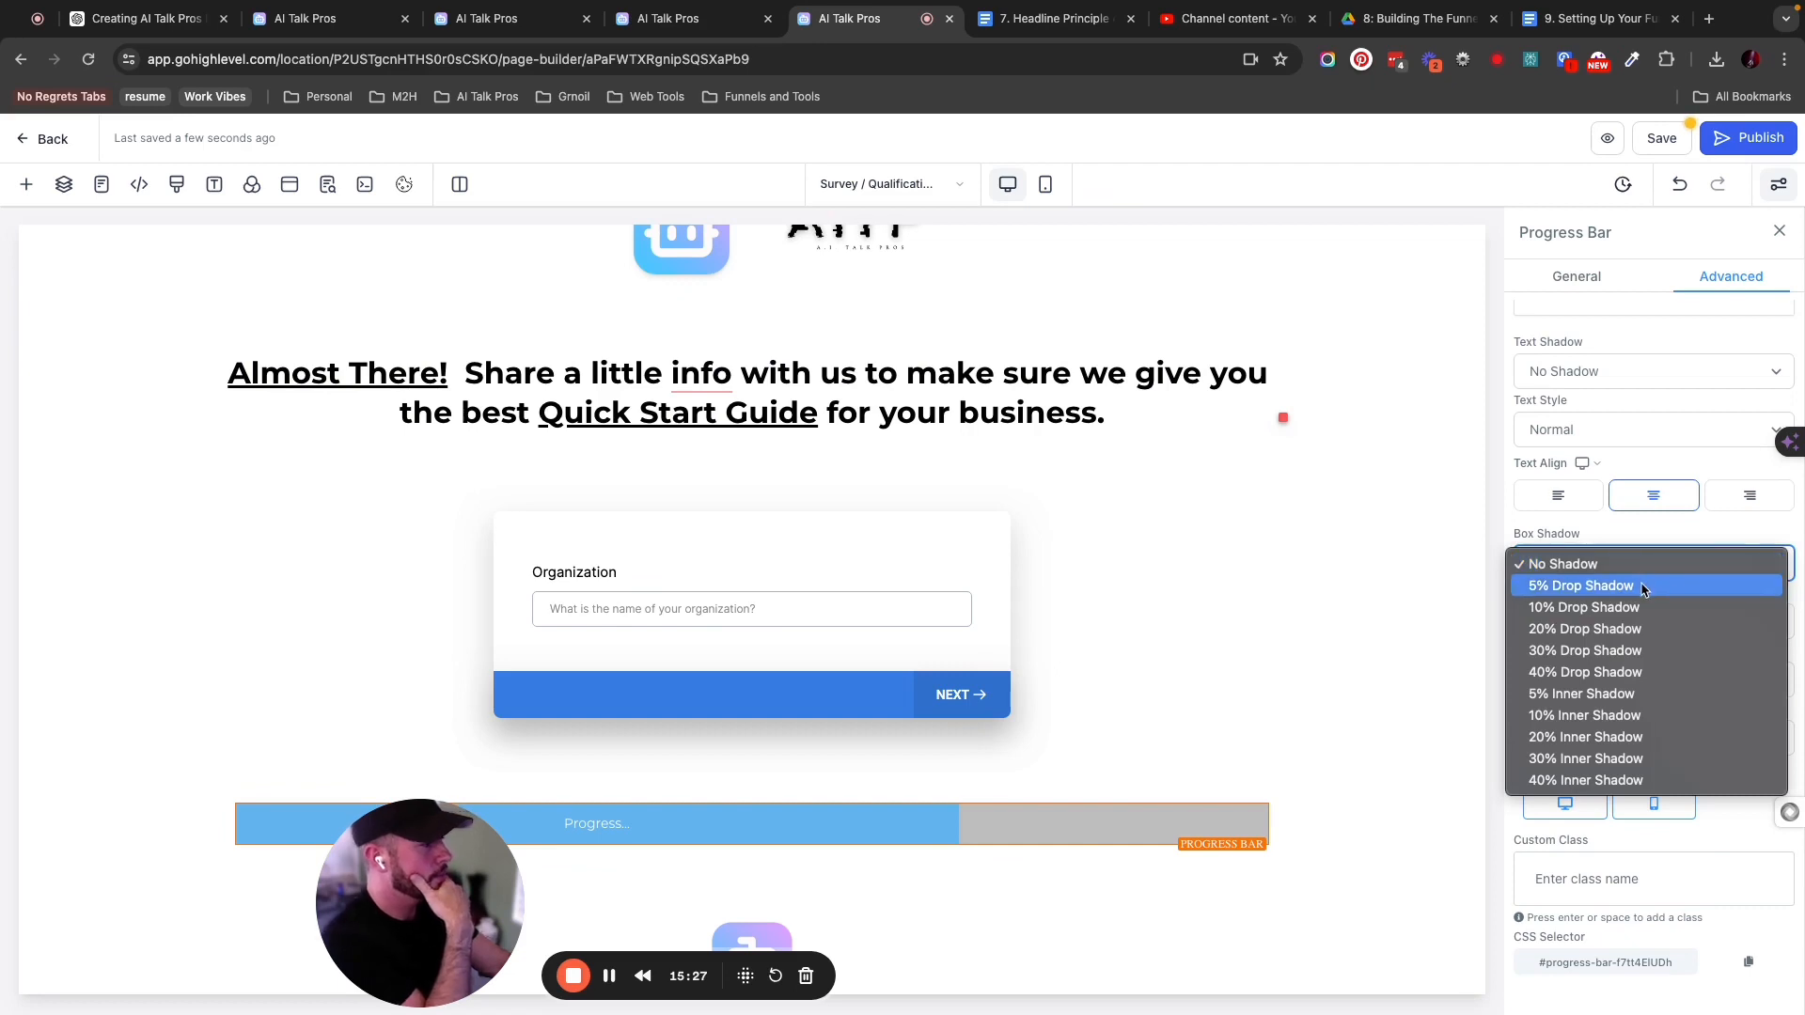
{"action": "left_click", "coordinate": [1644, 588]}
{"action": "left_click", "coordinate": [1648, 573]}
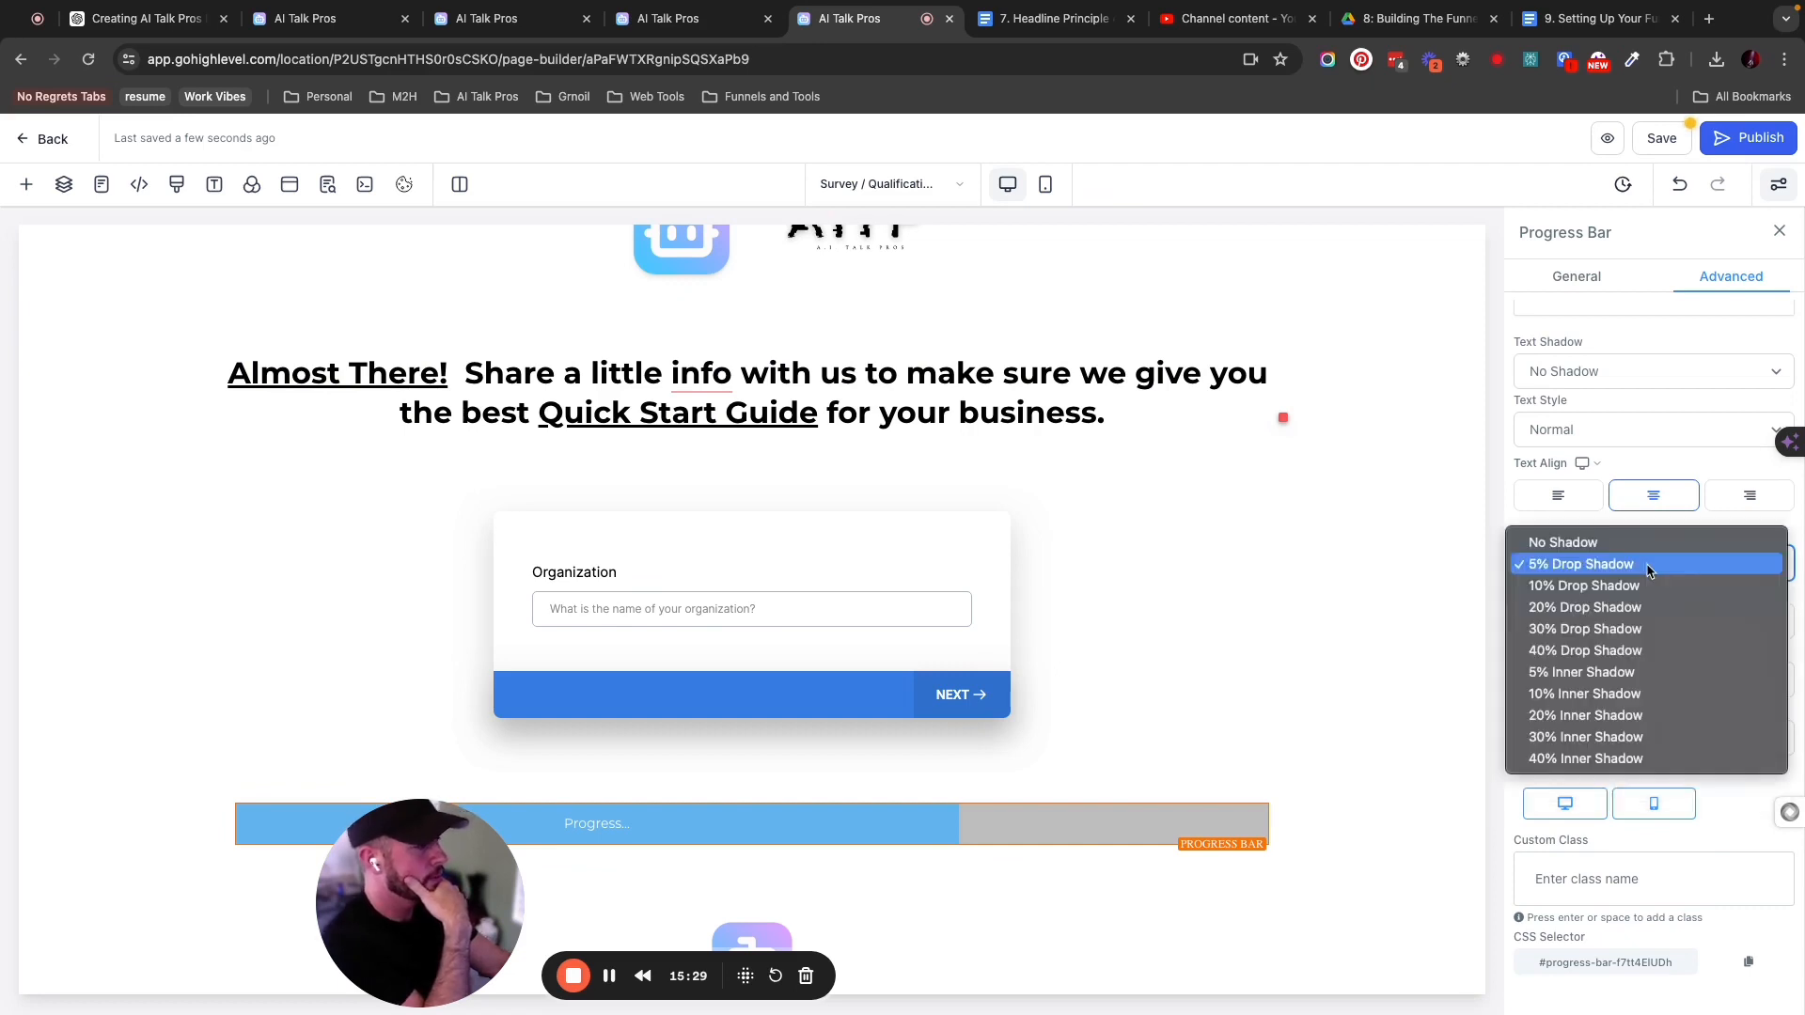
{"action": "left_click", "coordinate": [1648, 587]}
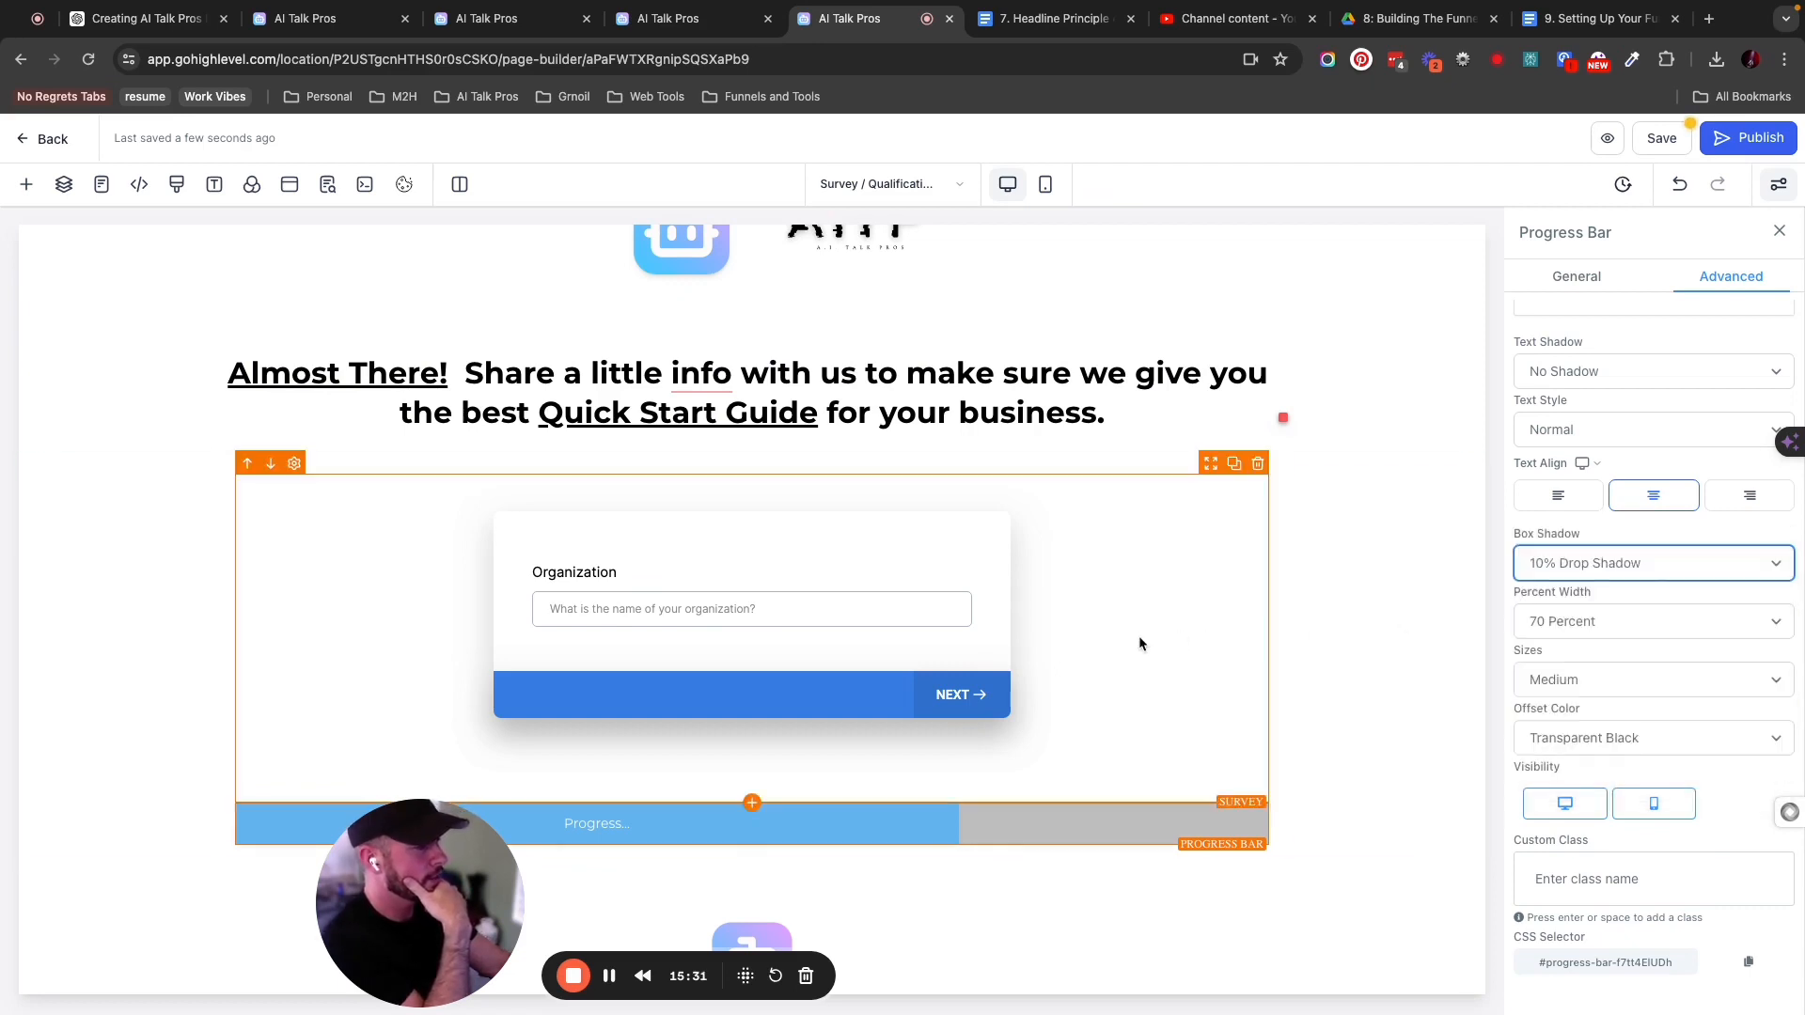
{"action": "left_click", "coordinate": [1139, 409]}
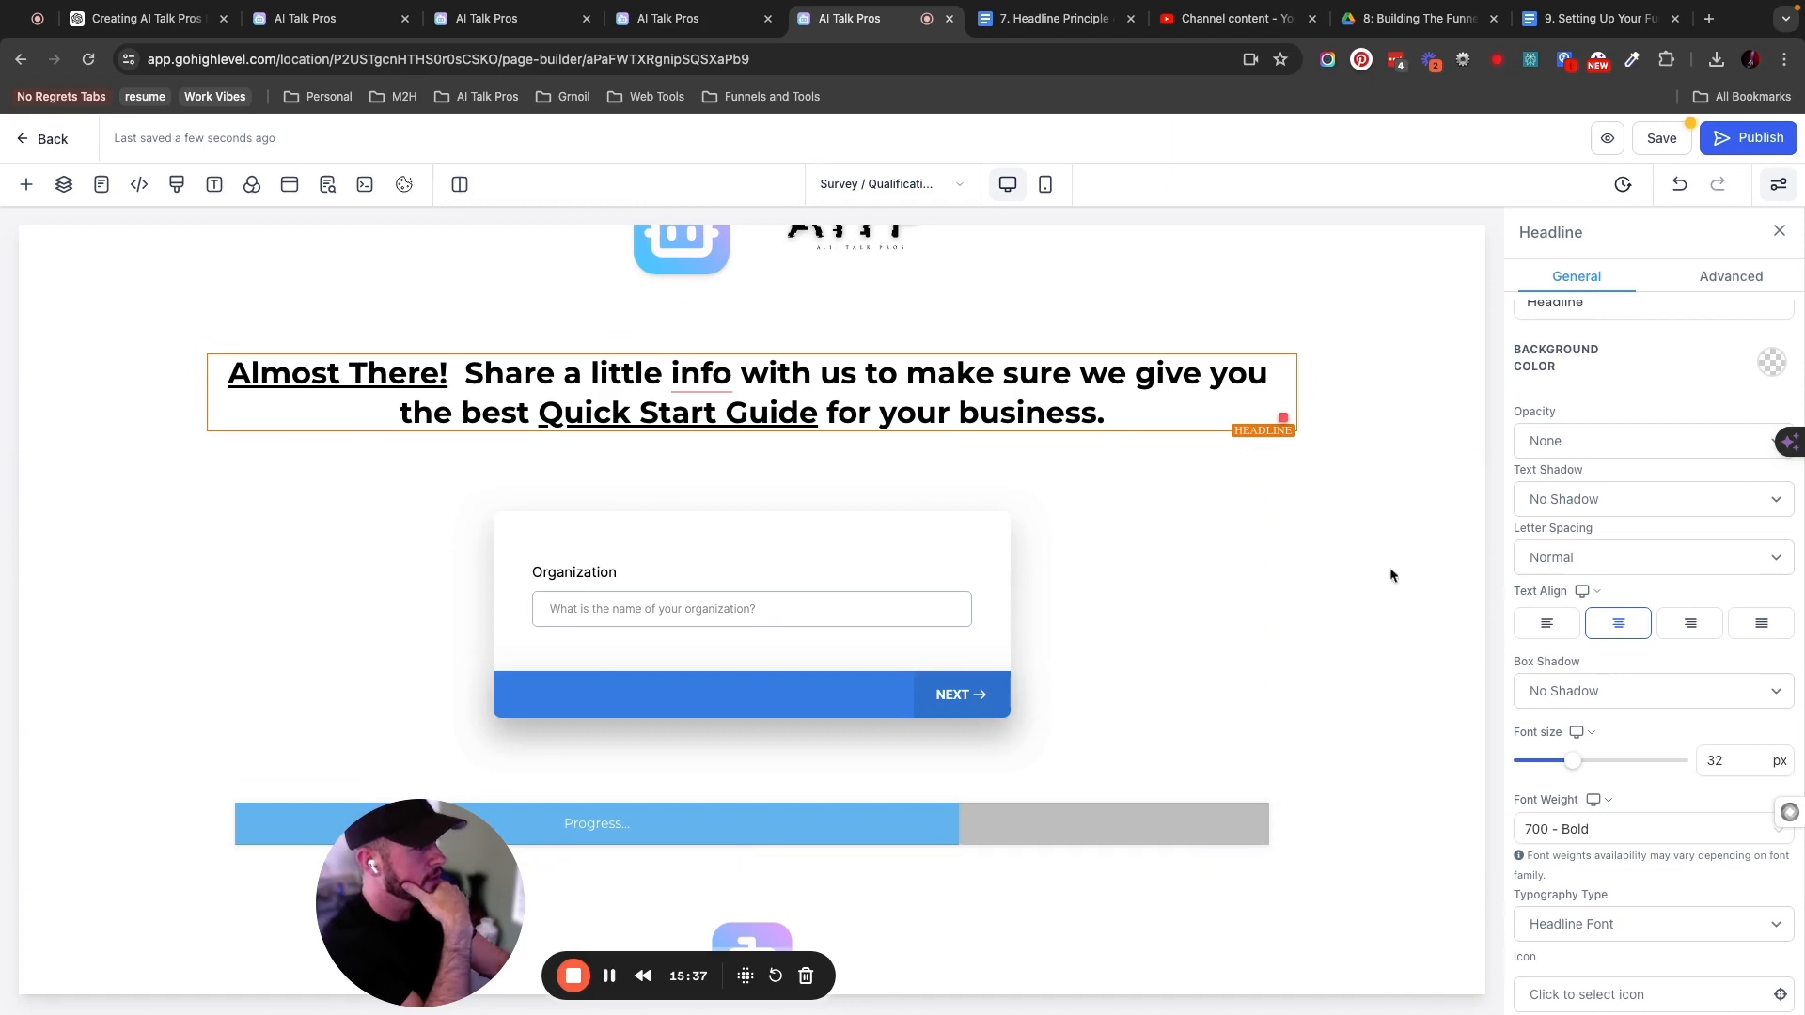
Set the progress bar's box shadow to 30% Drop Shadow and deselect the bar to check the look.
{"action": "left_click", "coordinate": [1194, 812]}
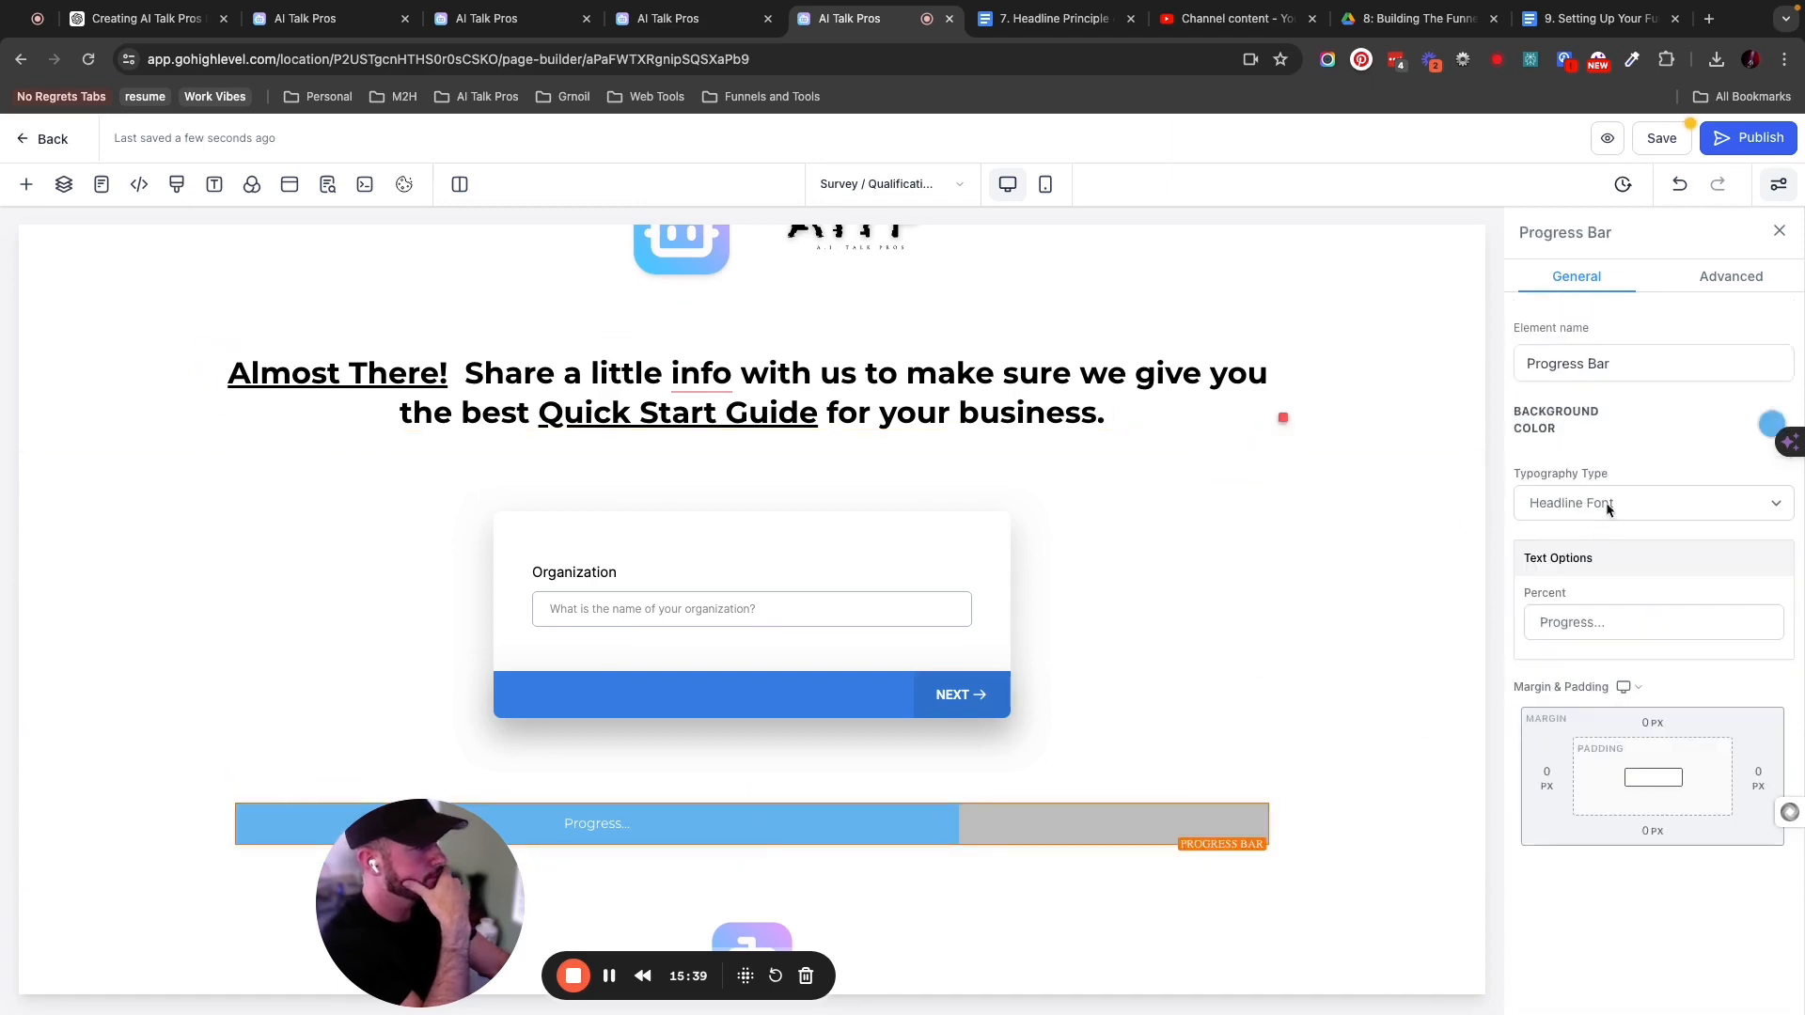
{"action": "left_click", "coordinate": [1698, 281]}
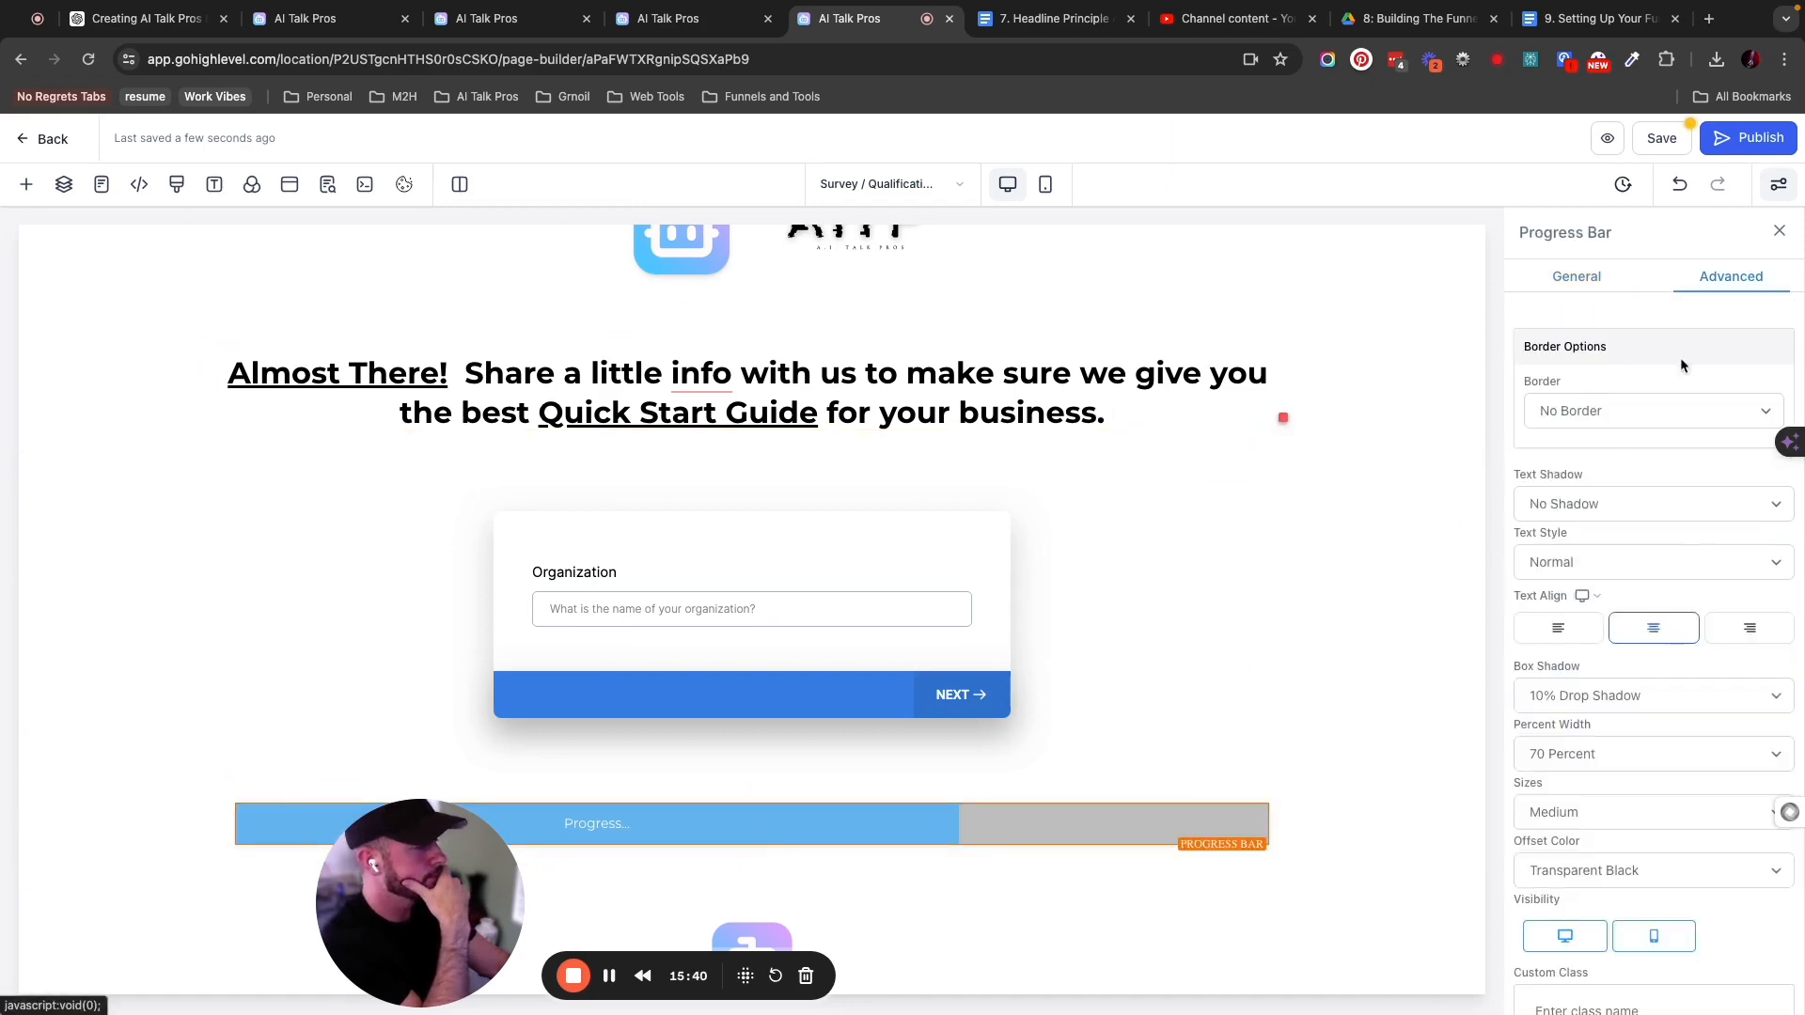
{"action": "left_click", "coordinate": [1669, 704]}
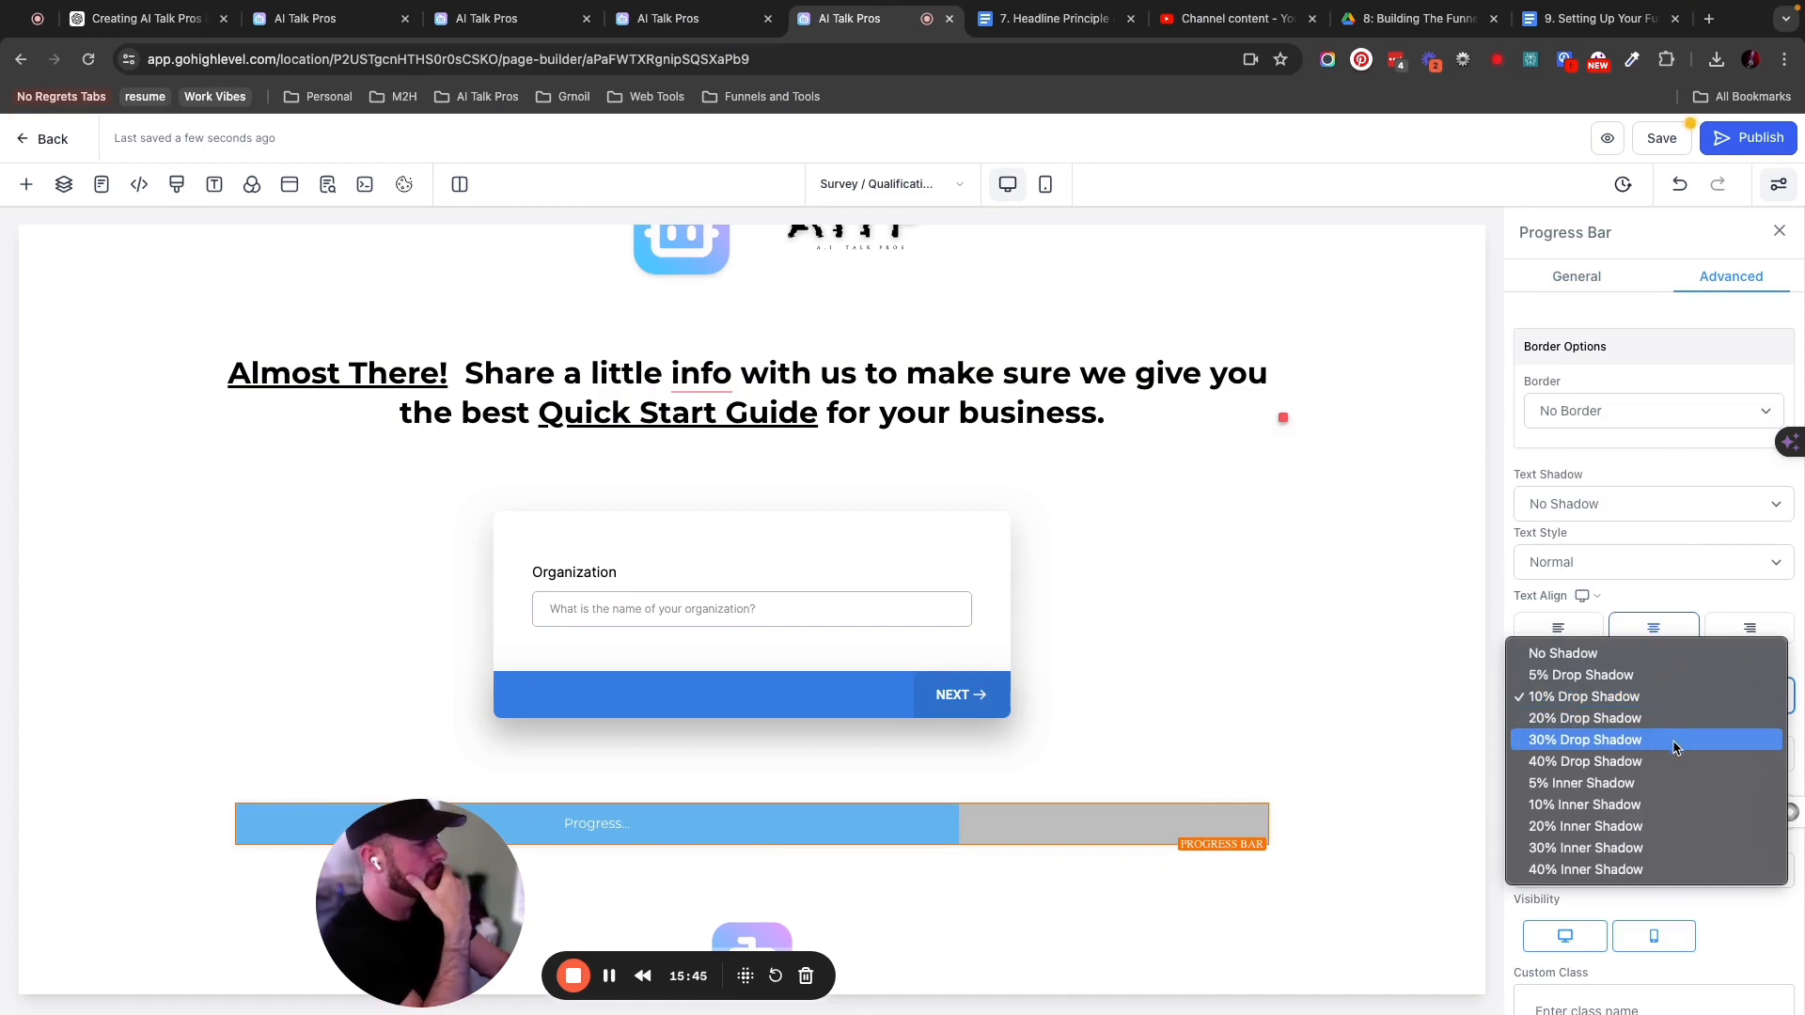
{"action": "left_click", "coordinate": [1674, 741]}
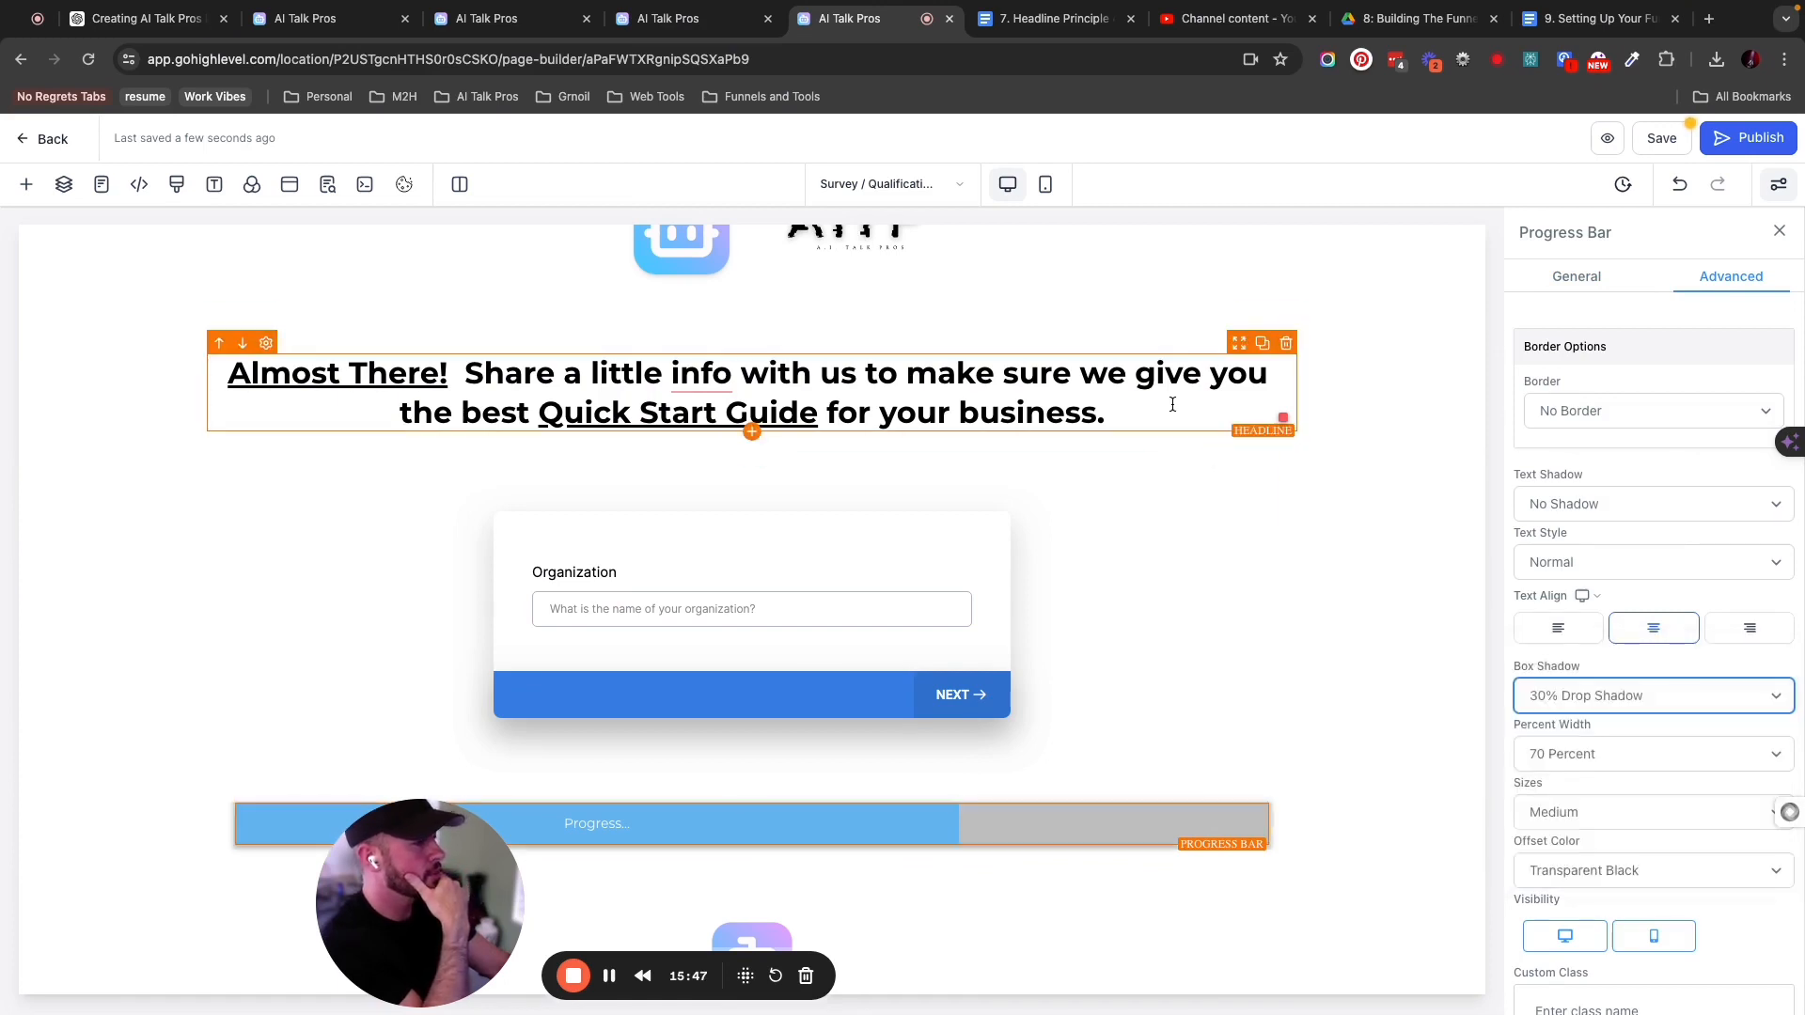
{"action": "left_click", "coordinate": [1176, 417]}
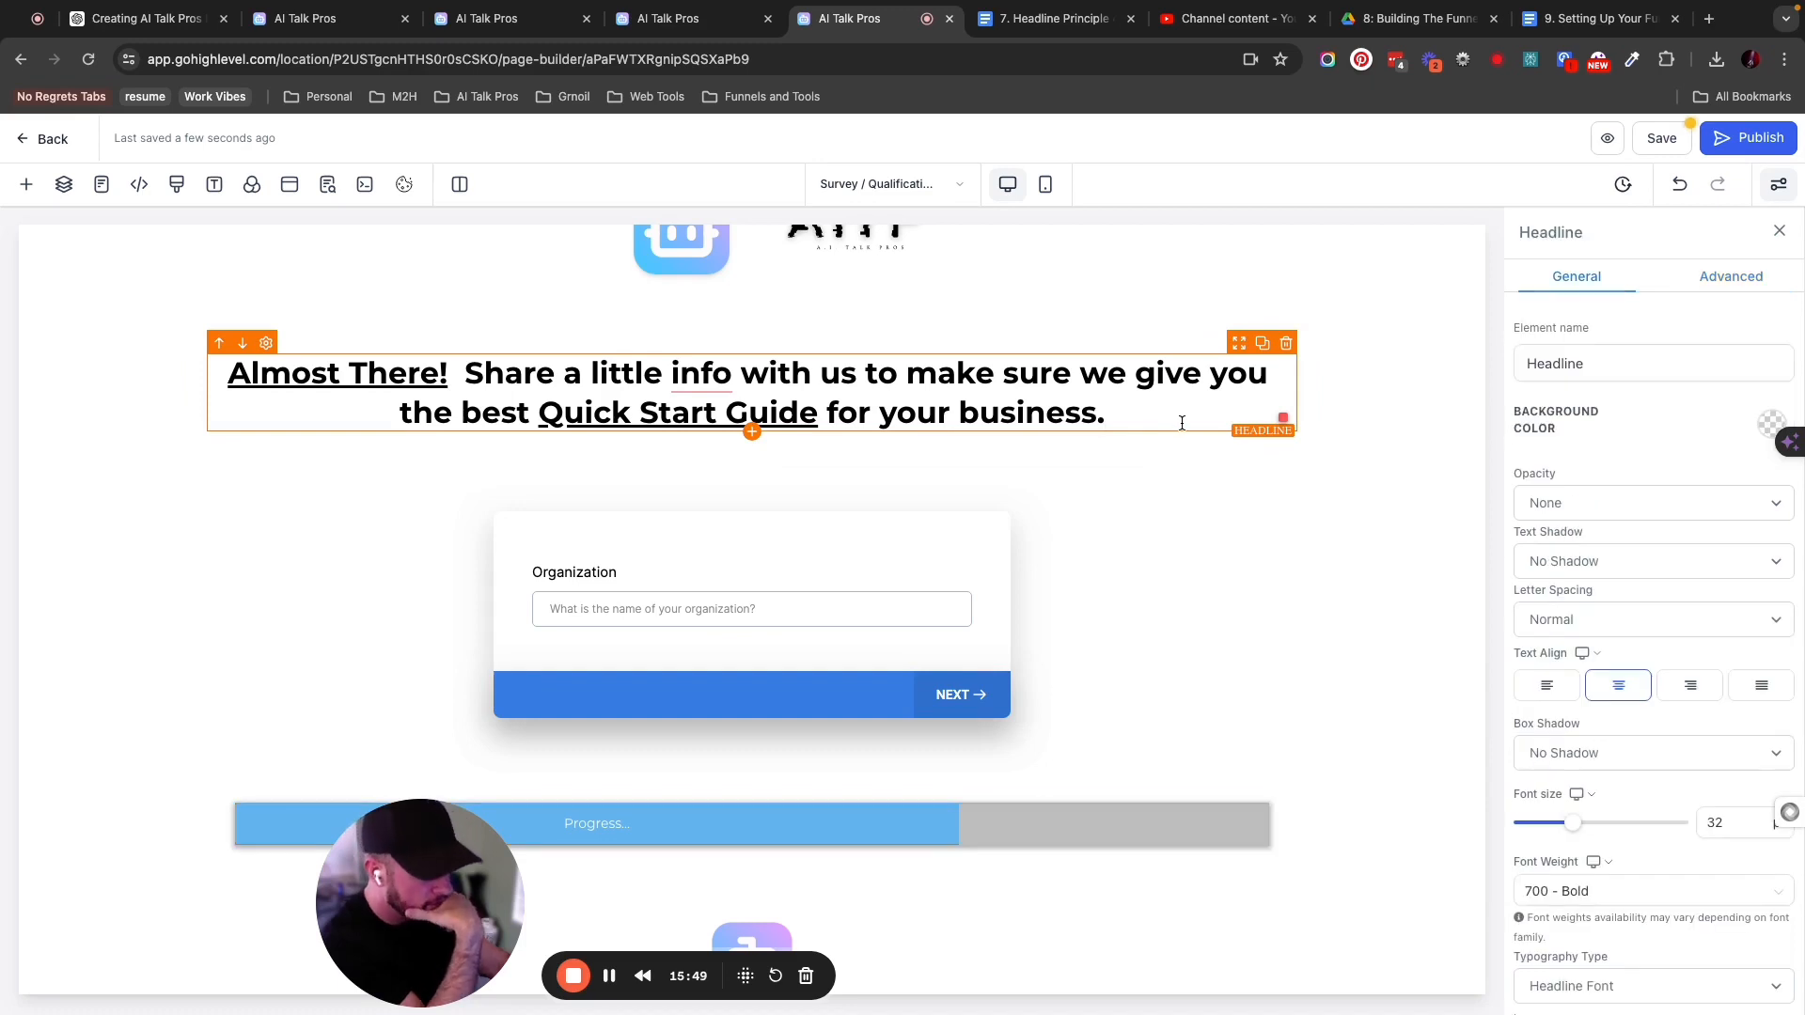
Set the progress bar's offset color to White and deselect the bar to check it.
{"action": "left_click", "coordinate": [1166, 832]}
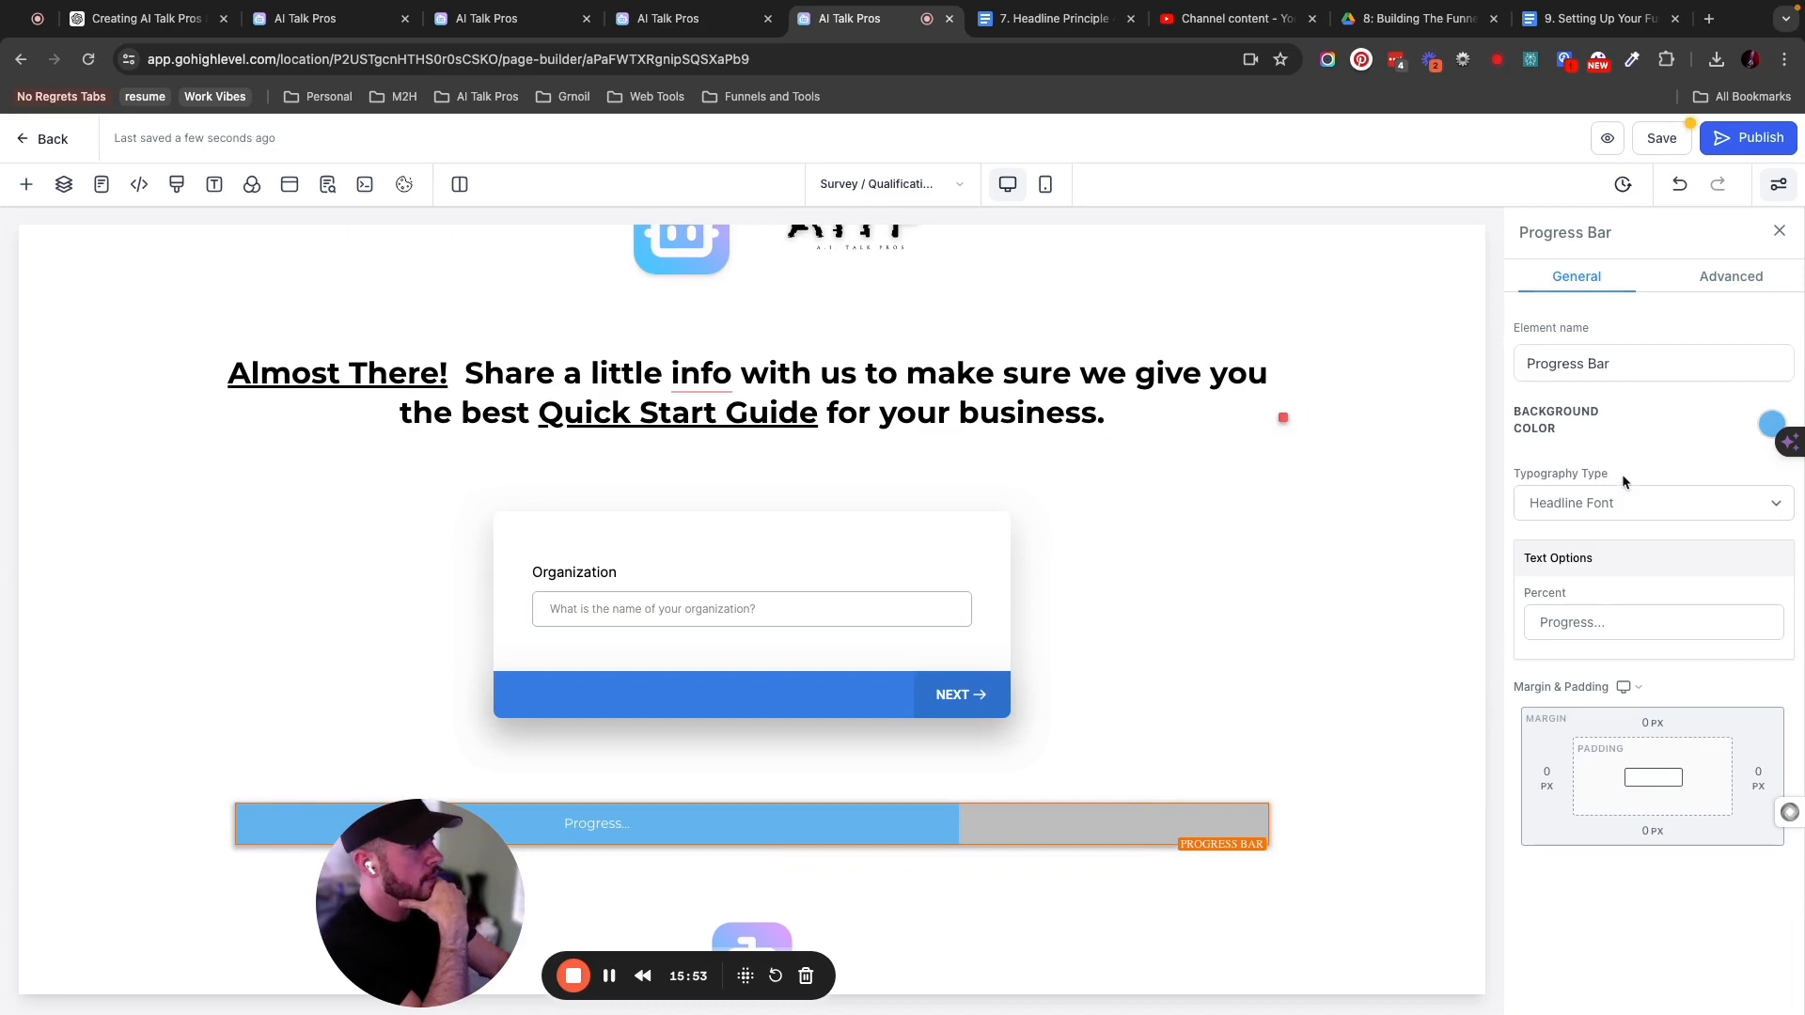
{"action": "left_click", "coordinate": [1703, 282]}
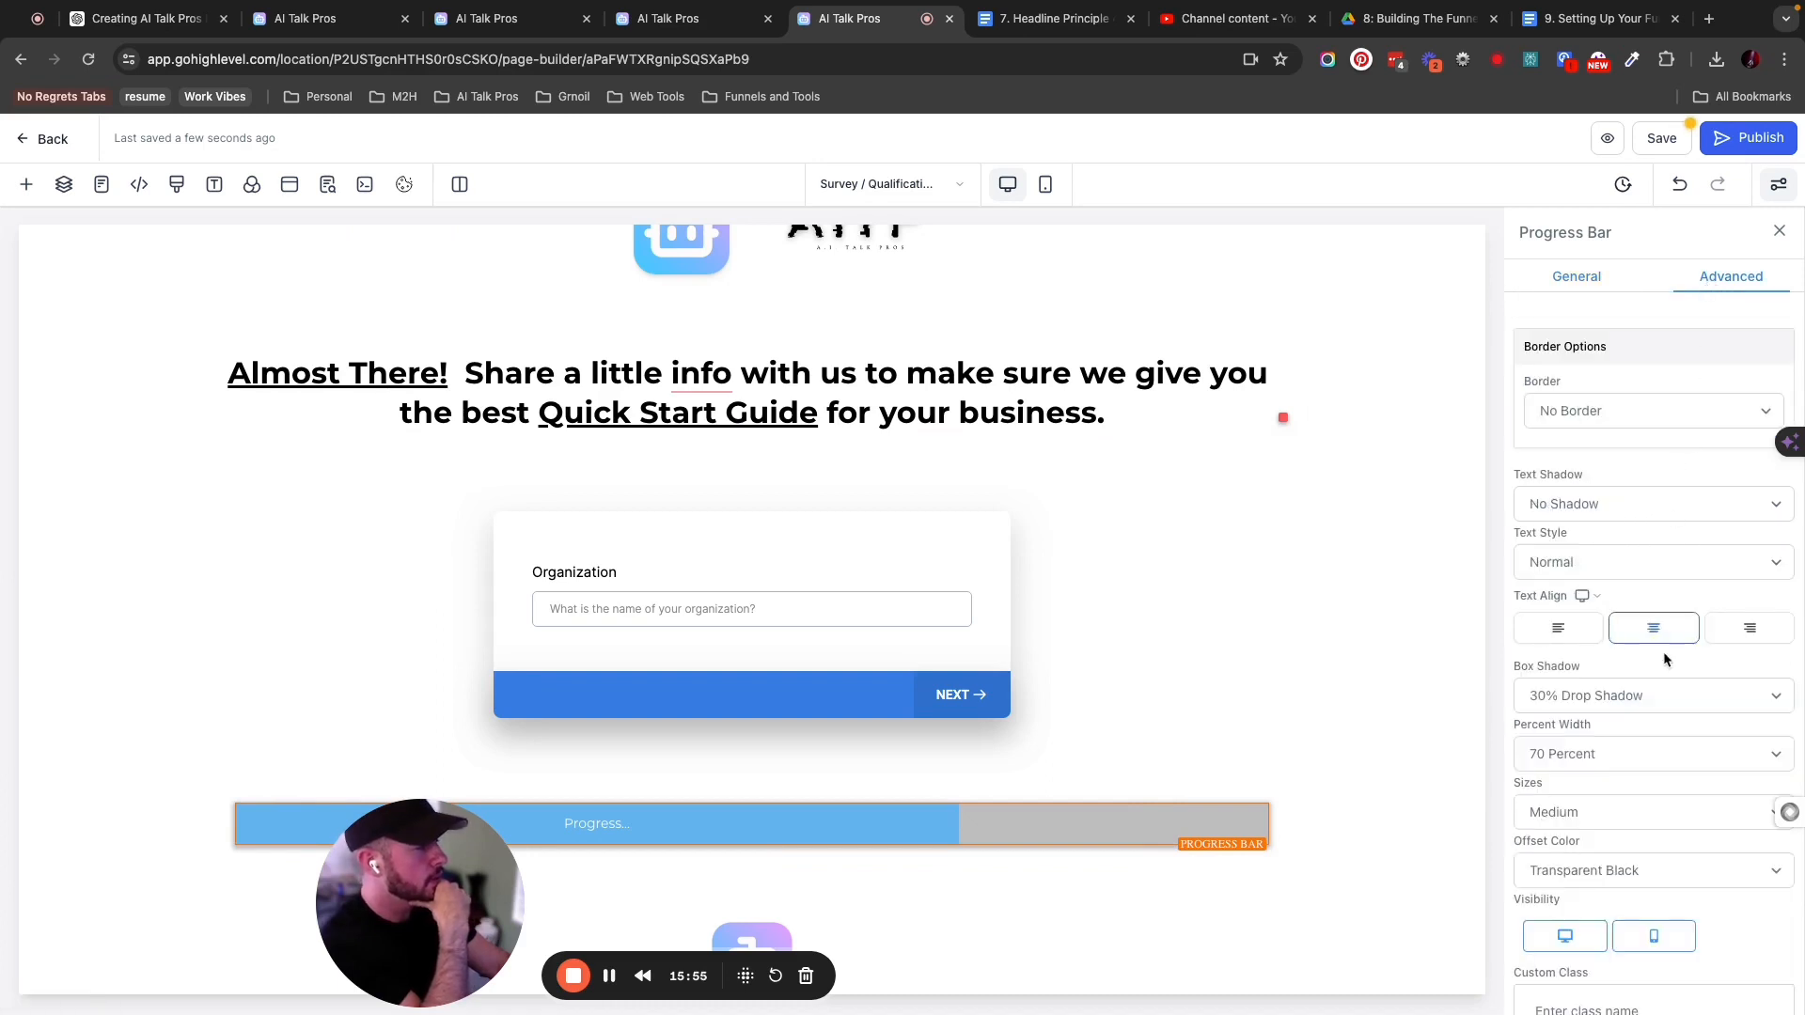
{"action": "left_click", "coordinate": [1696, 872]}
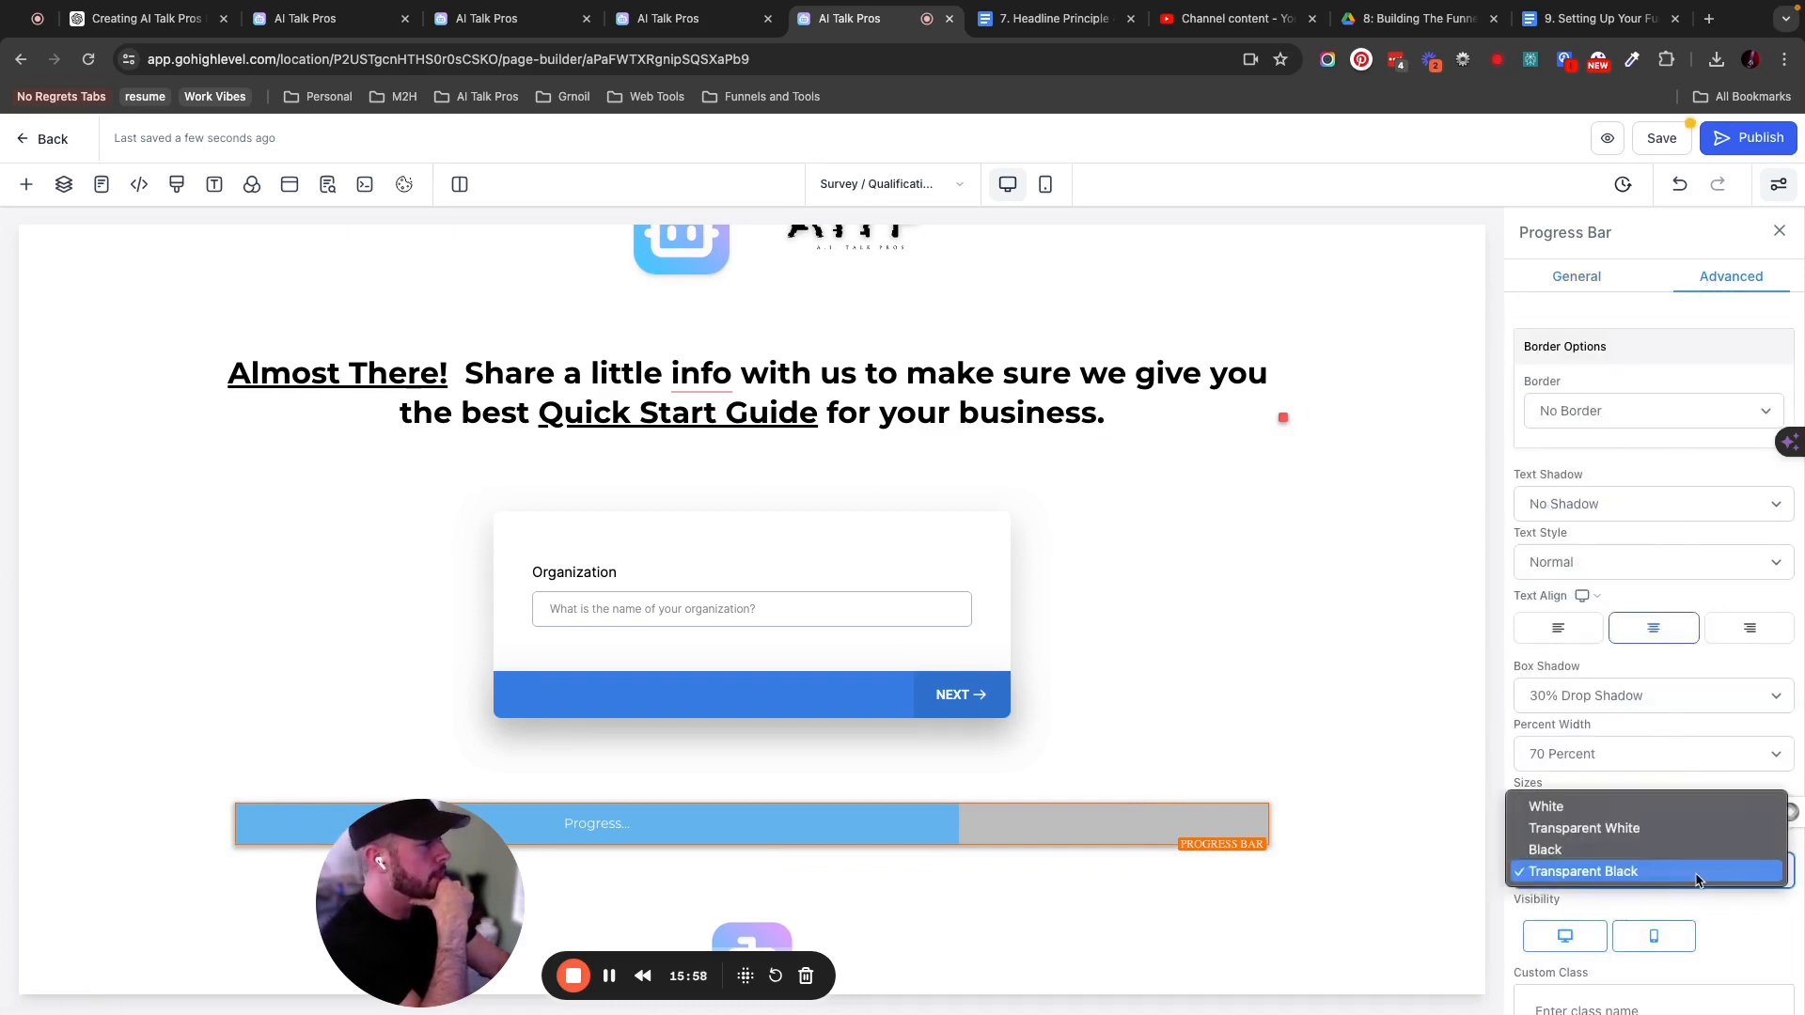
{"action": "left_click", "coordinate": [1709, 818]}
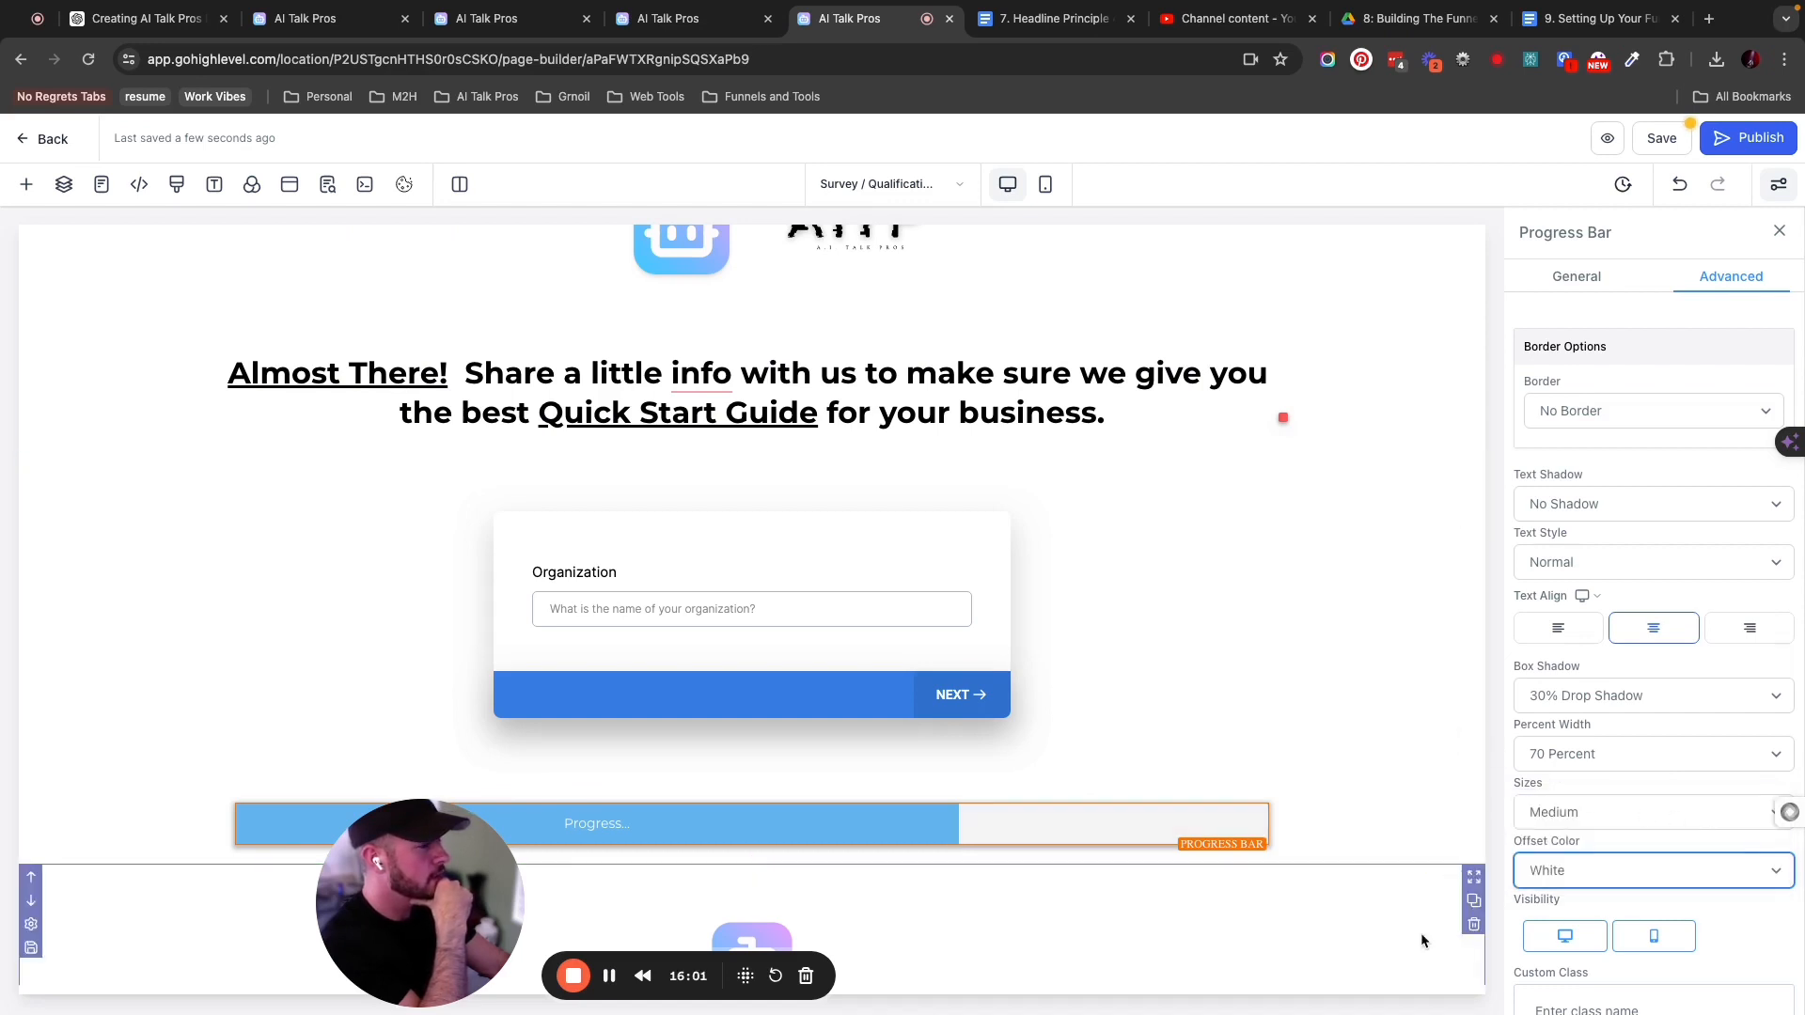
{"action": "left_click", "coordinate": [1260, 377]}
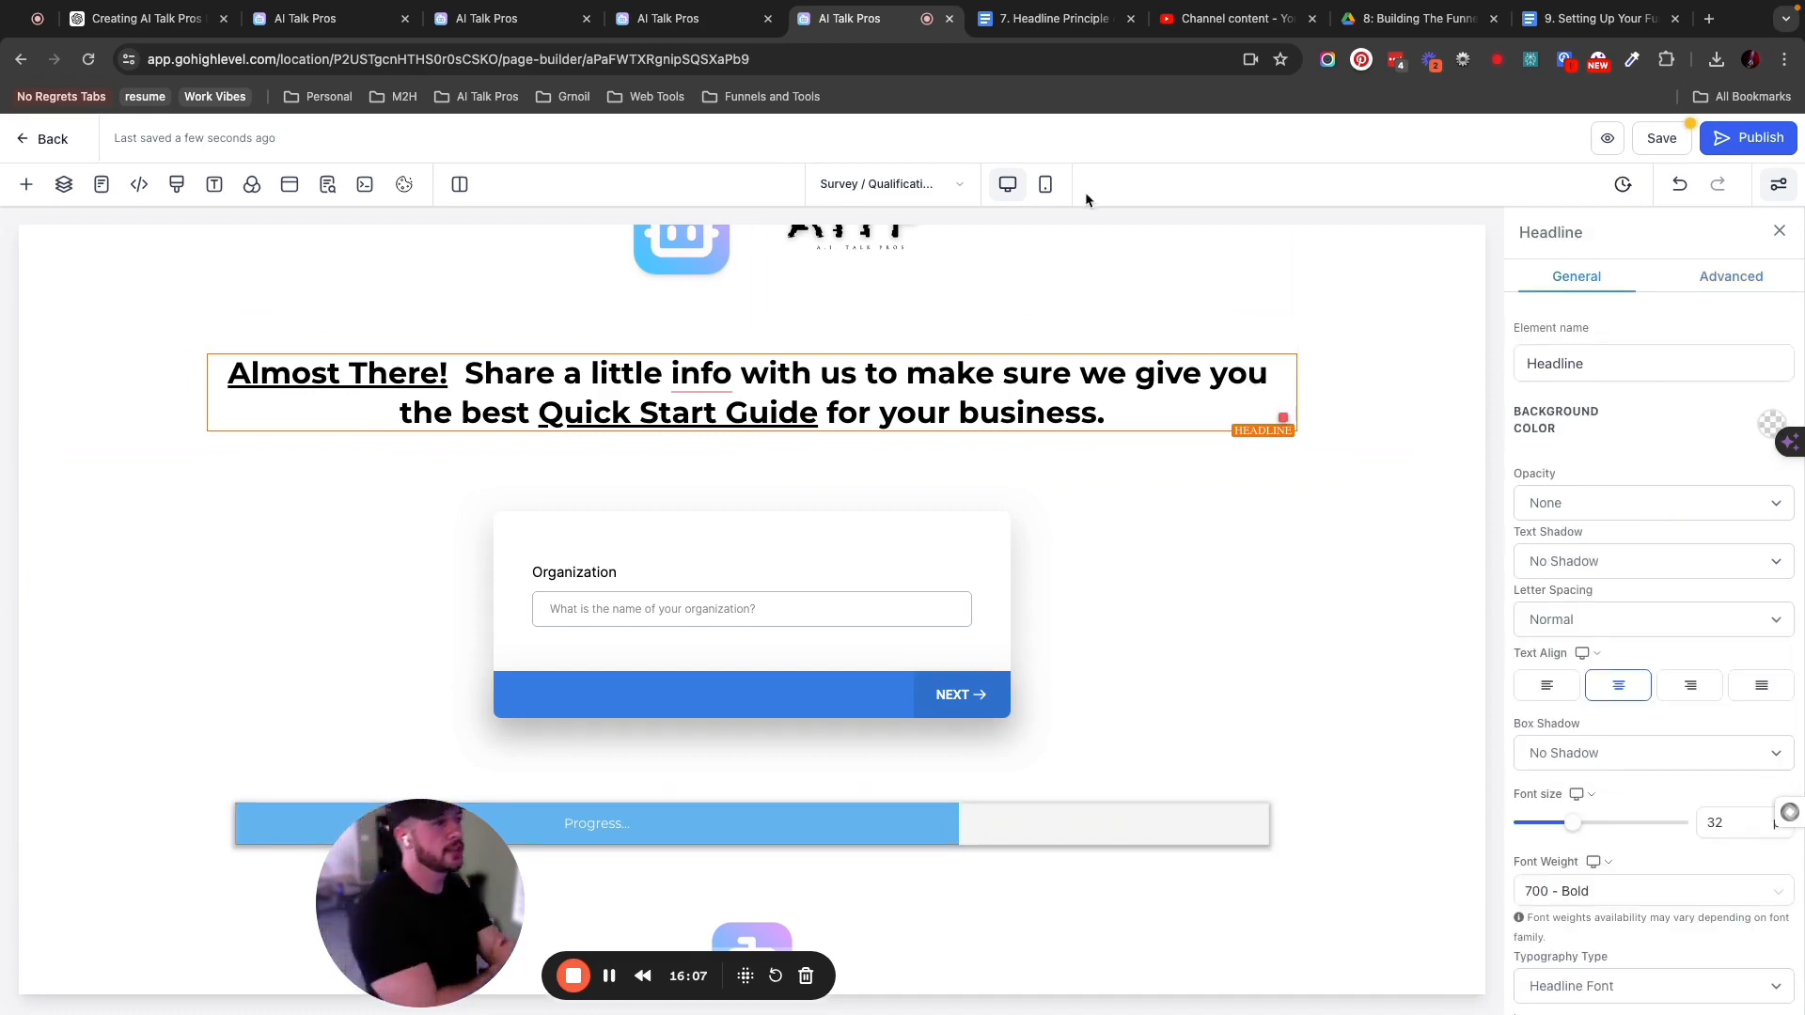
In the mobile layout, try Content Font on the progress bar, and settle on Custom Font with the Roboto family.
{"action": "left_click", "coordinate": [1045, 186]}
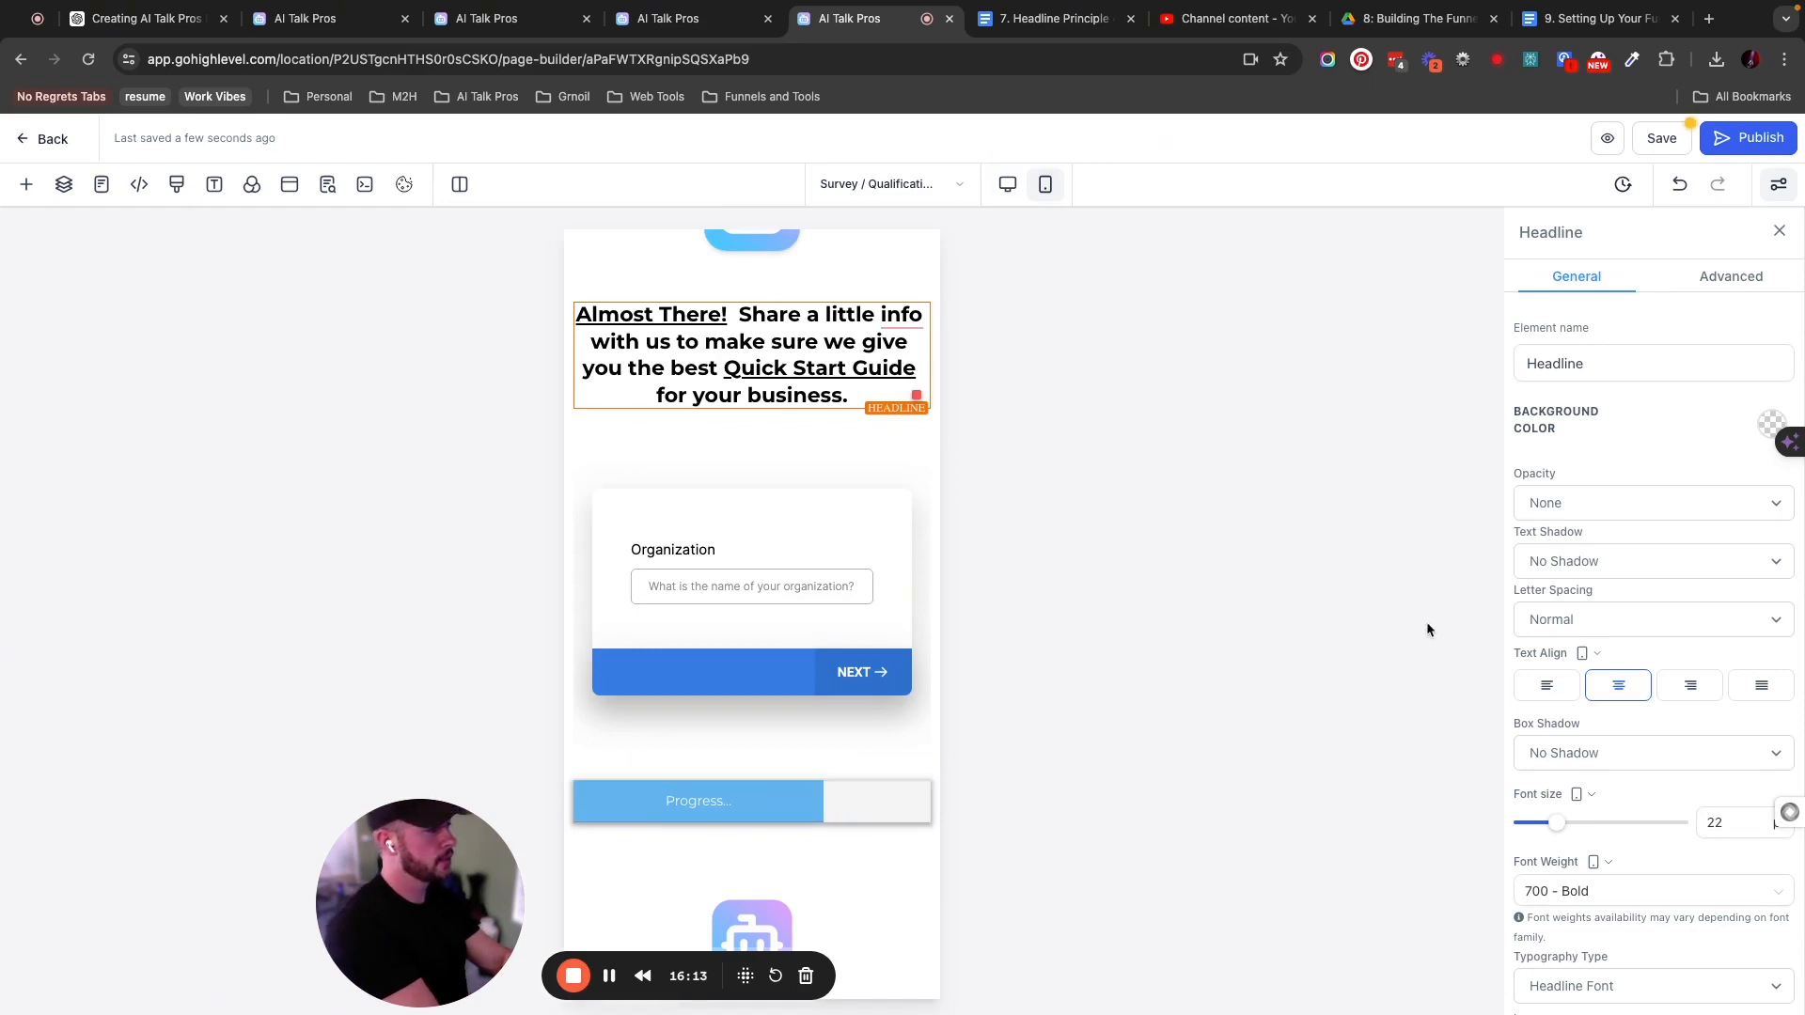
{"action": "left_click", "coordinate": [890, 798]}
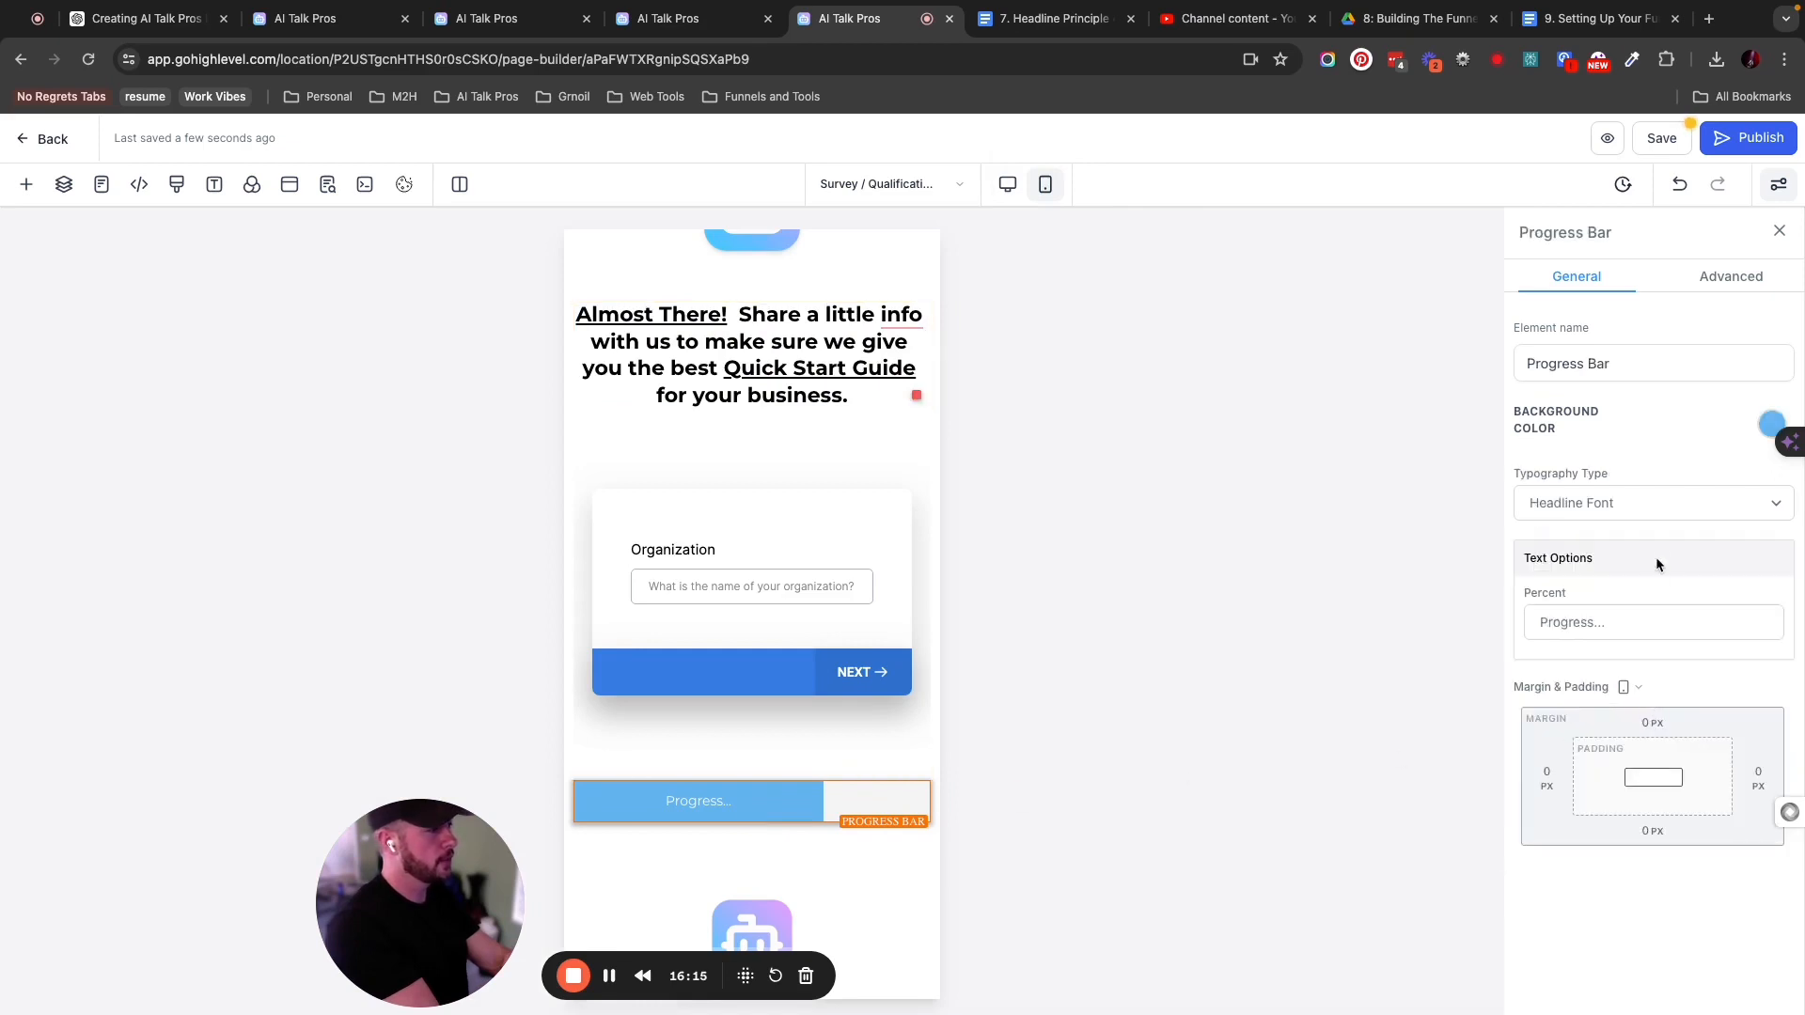
{"action": "left_click", "coordinate": [1667, 505]}
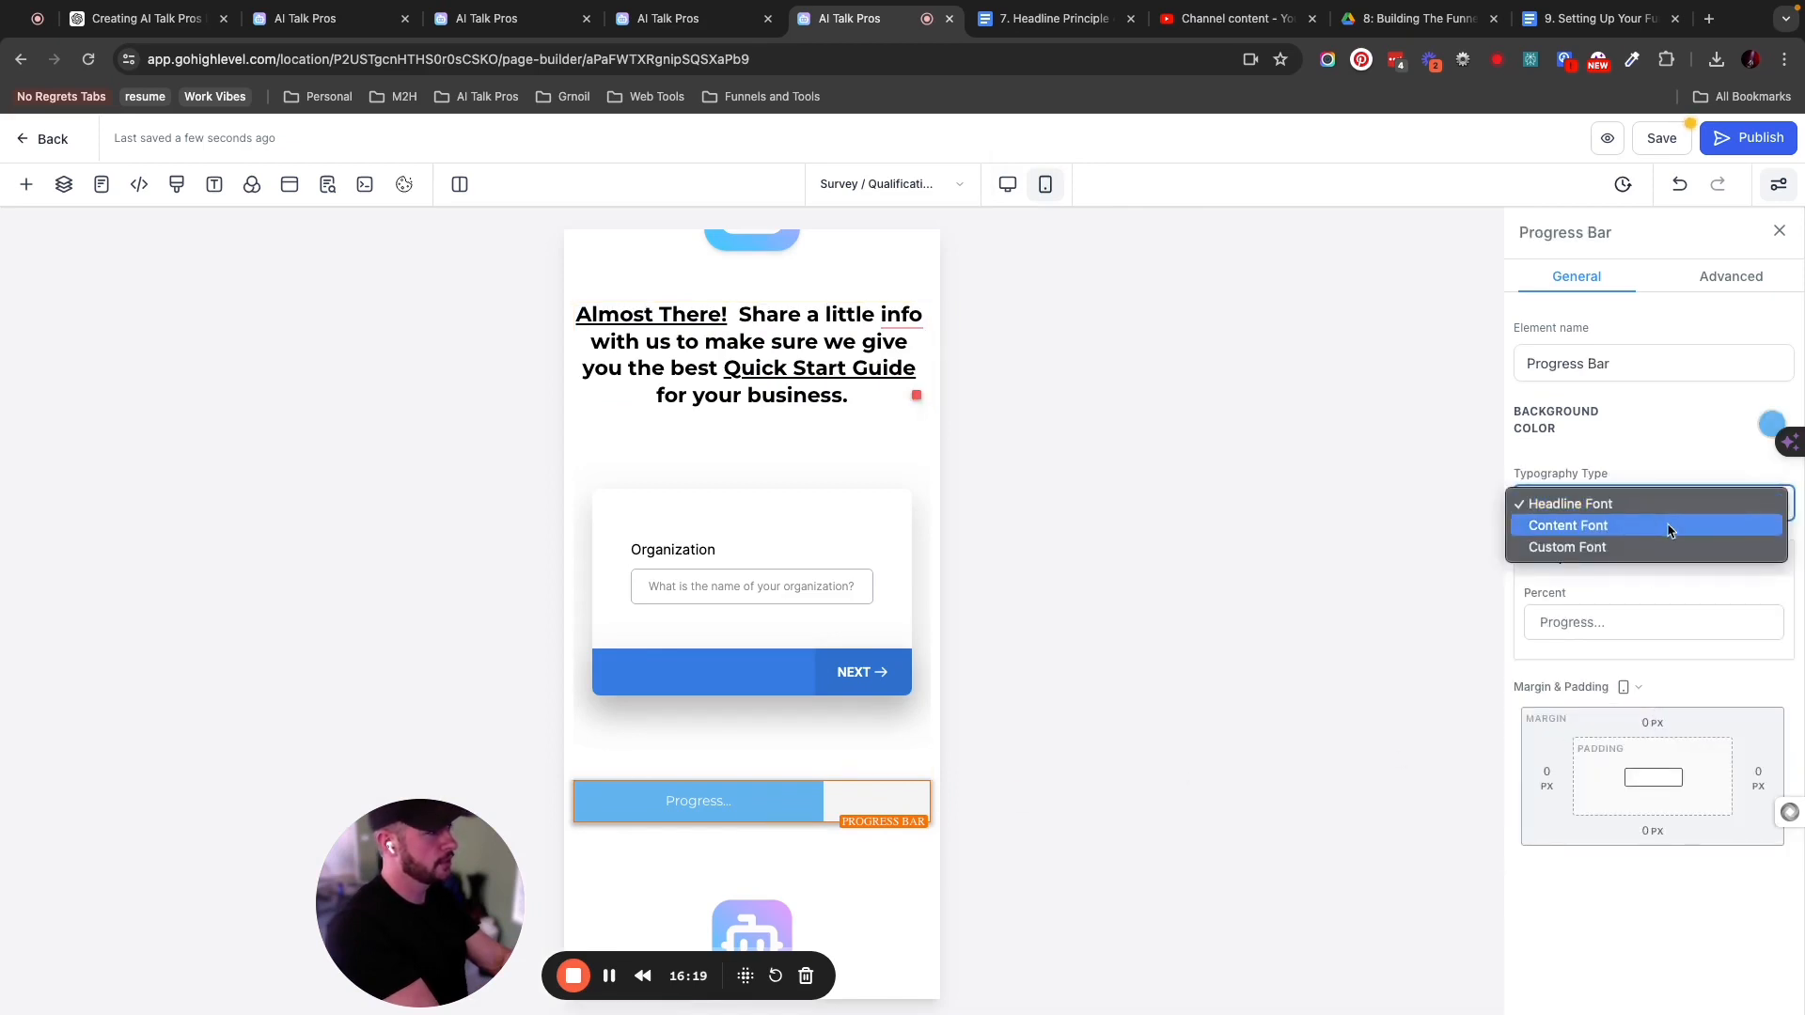
{"action": "left_click", "coordinate": [1668, 527]}
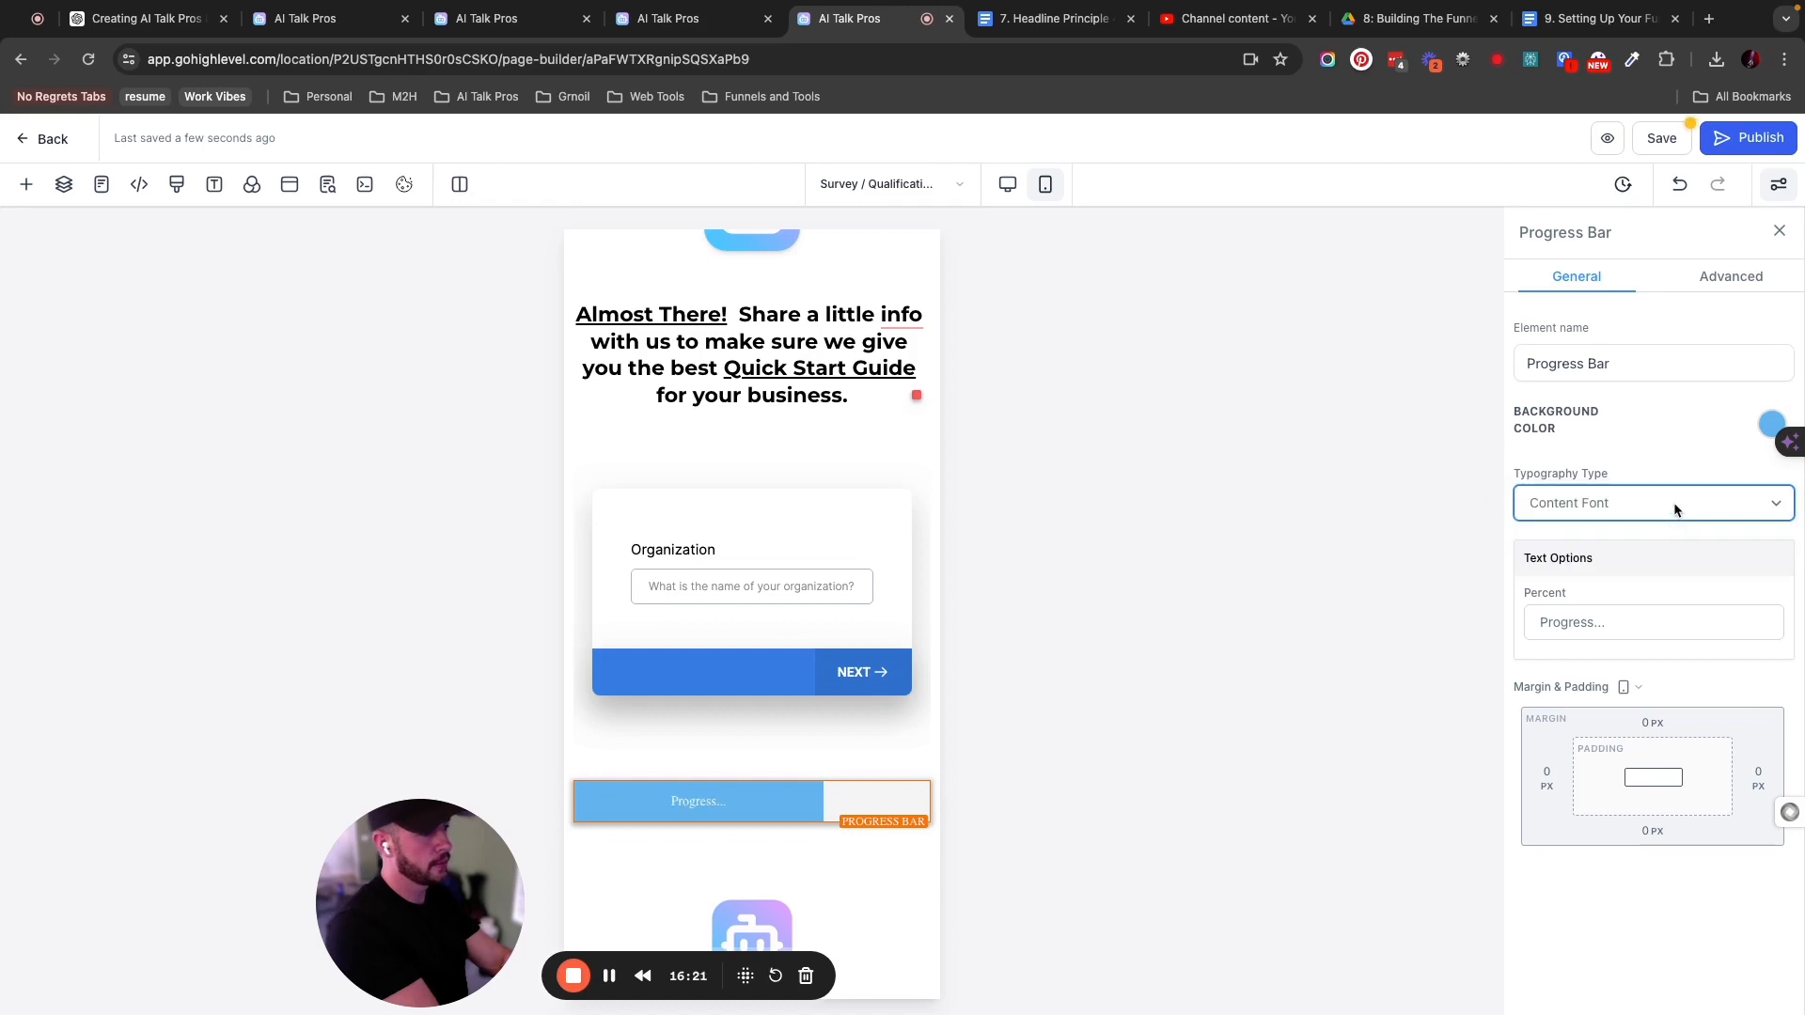
{"action": "left_click", "coordinate": [1675, 510]}
{"action": "left_click", "coordinate": [1672, 526]}
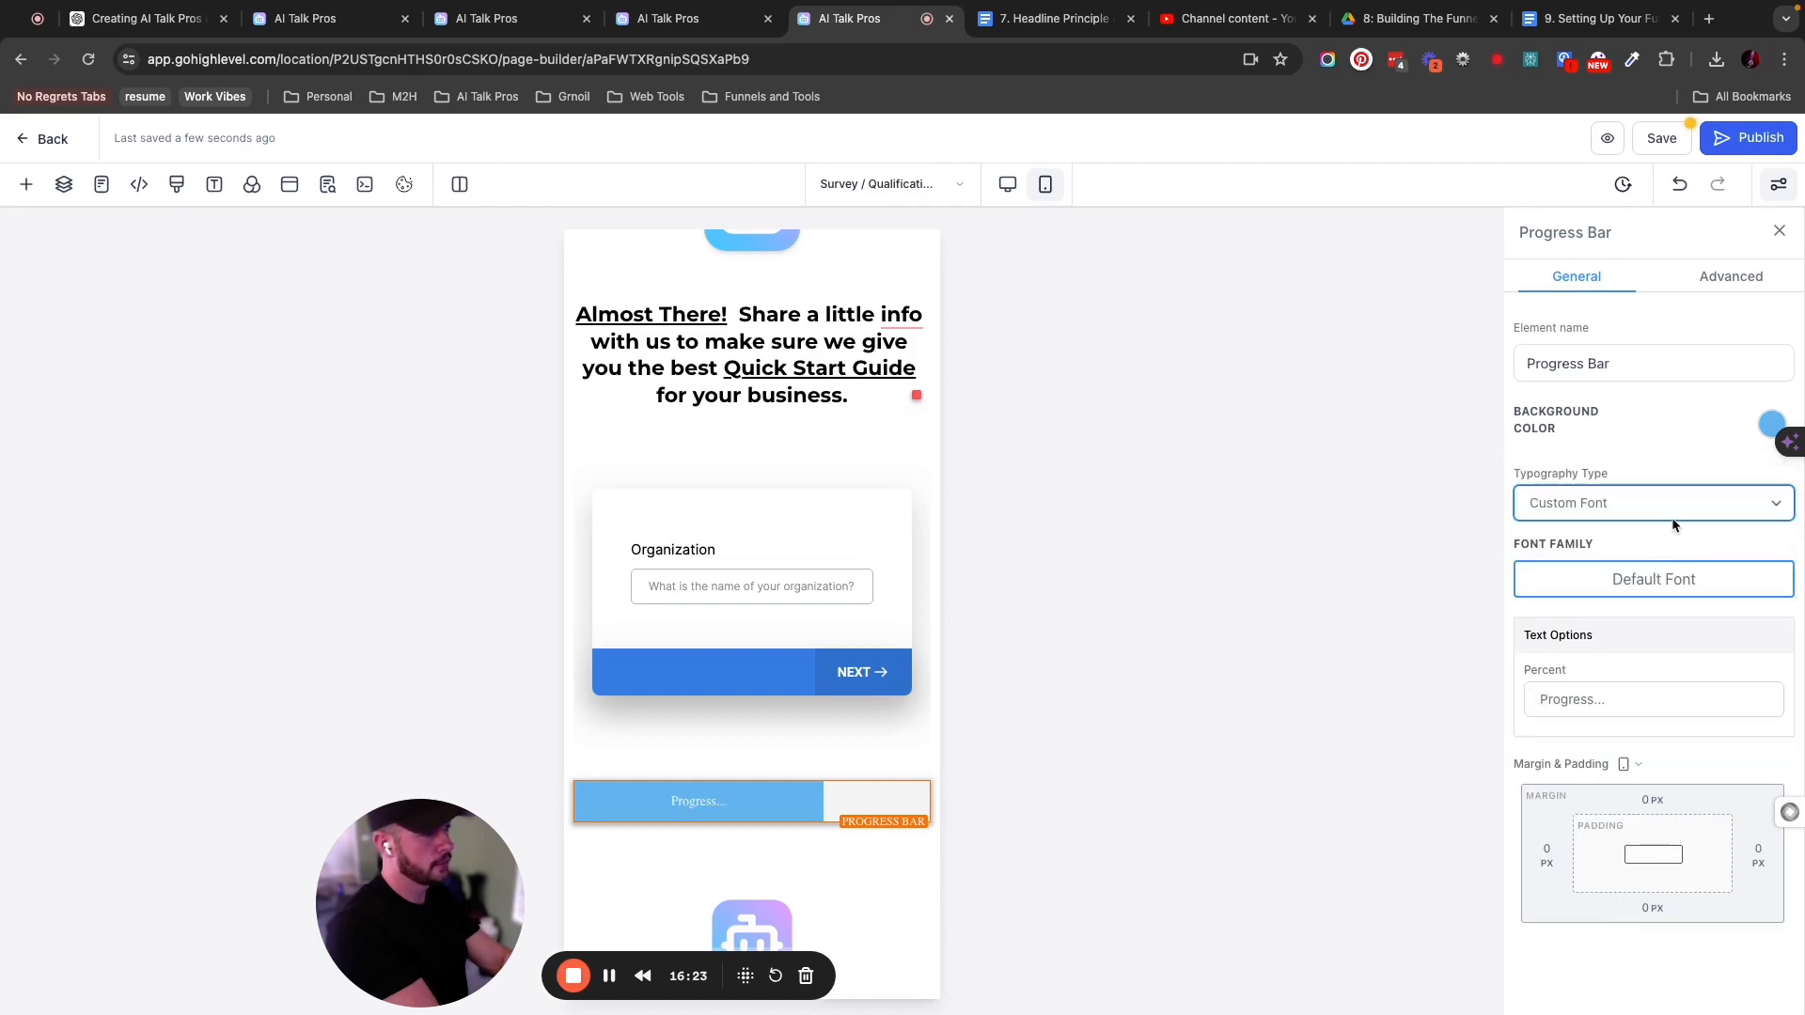
{"action": "left_click", "coordinate": [1665, 502]}
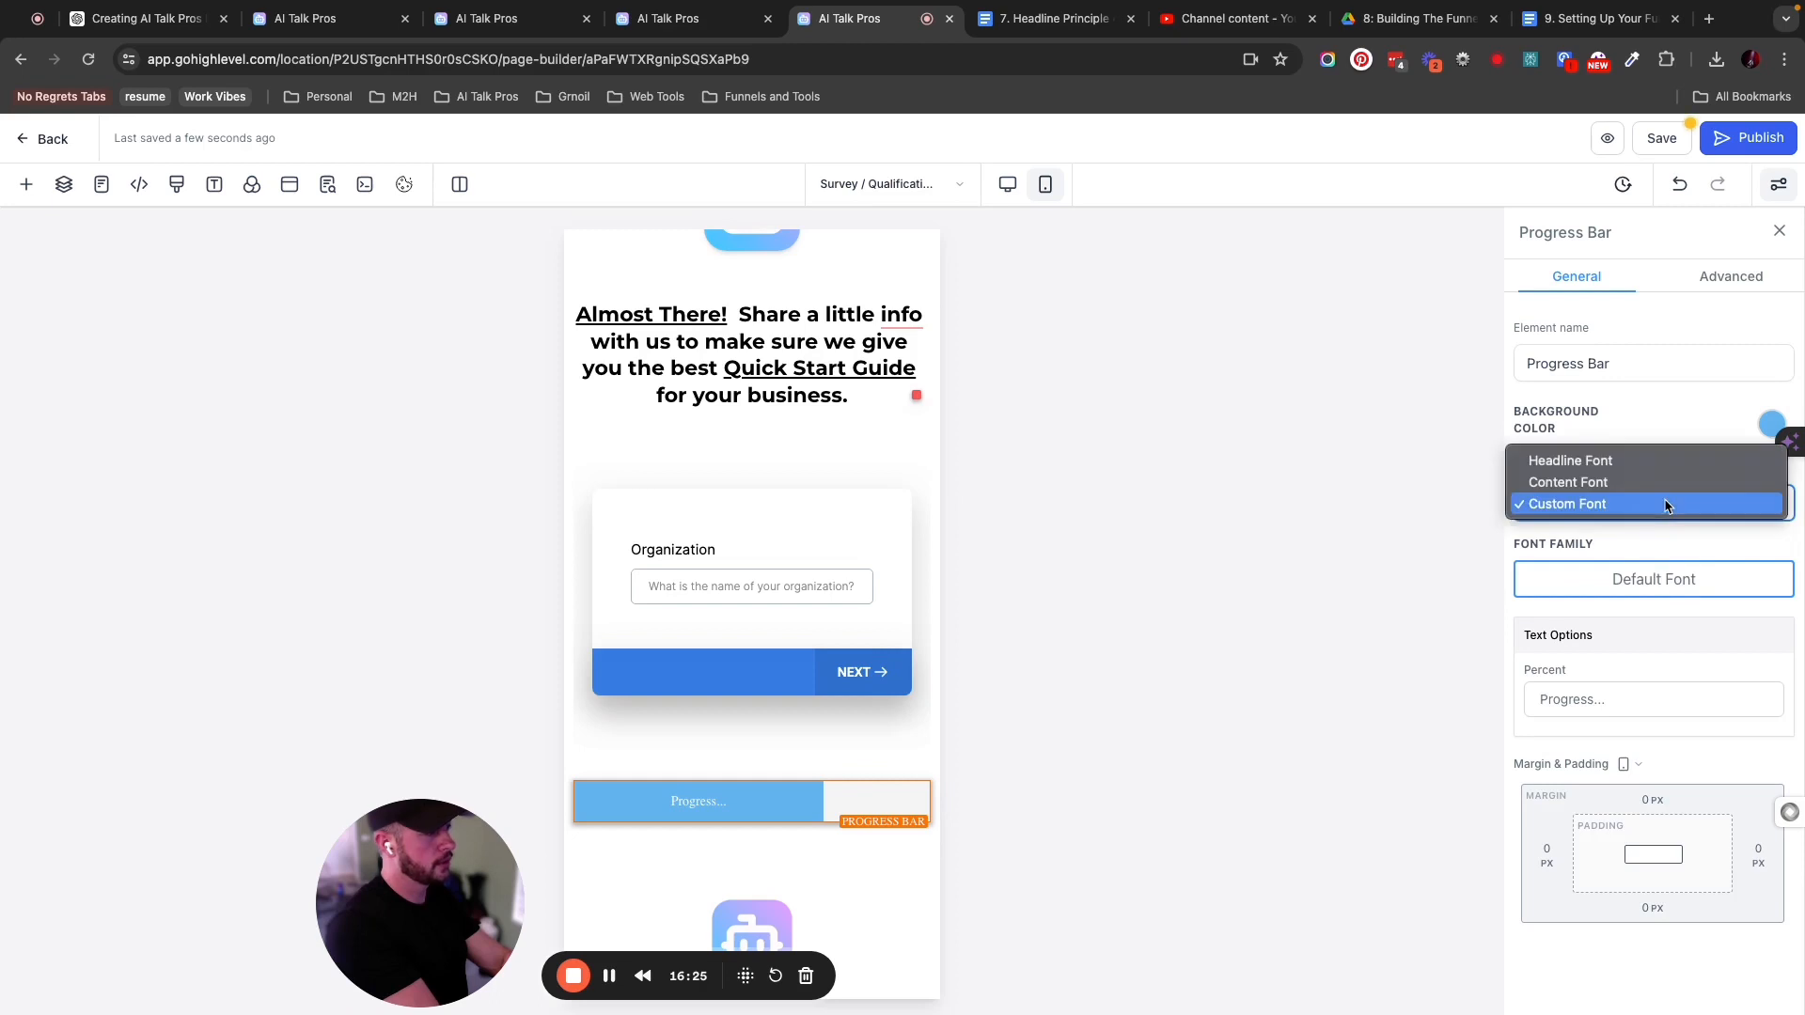
{"action": "left_click", "coordinate": [1666, 505]}
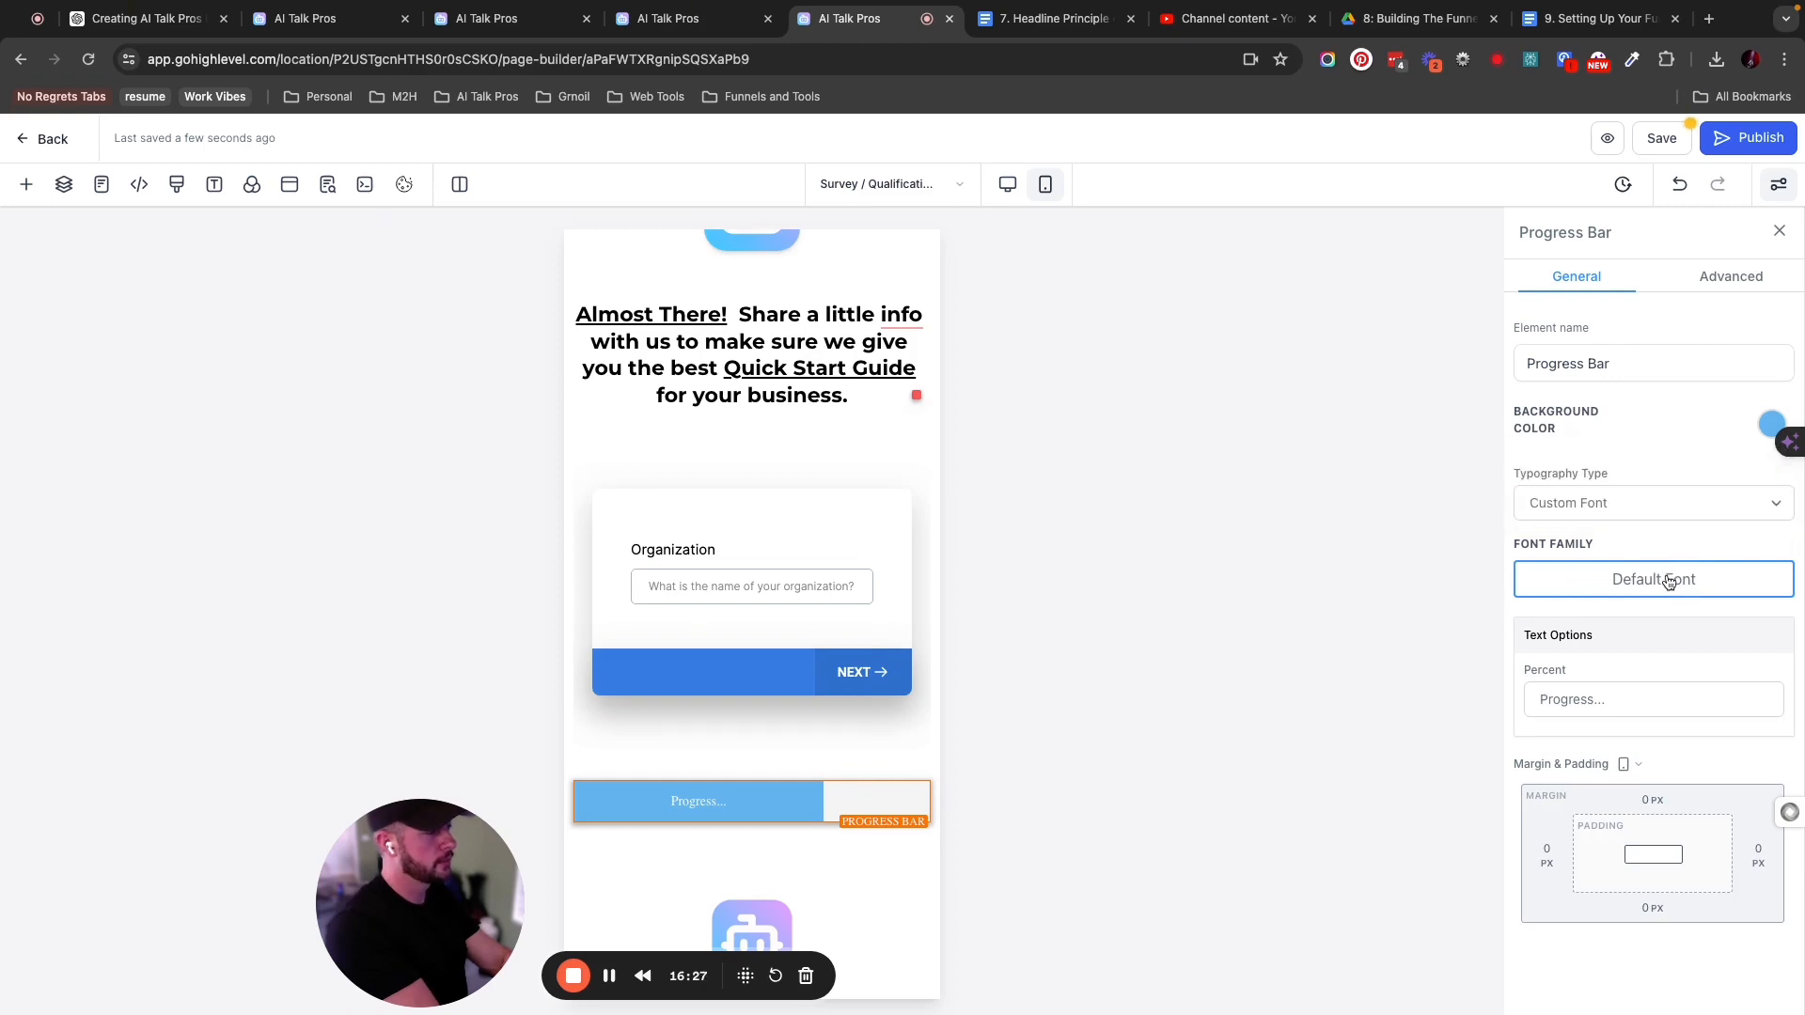
{"action": "left_click", "coordinate": [1666, 576]}
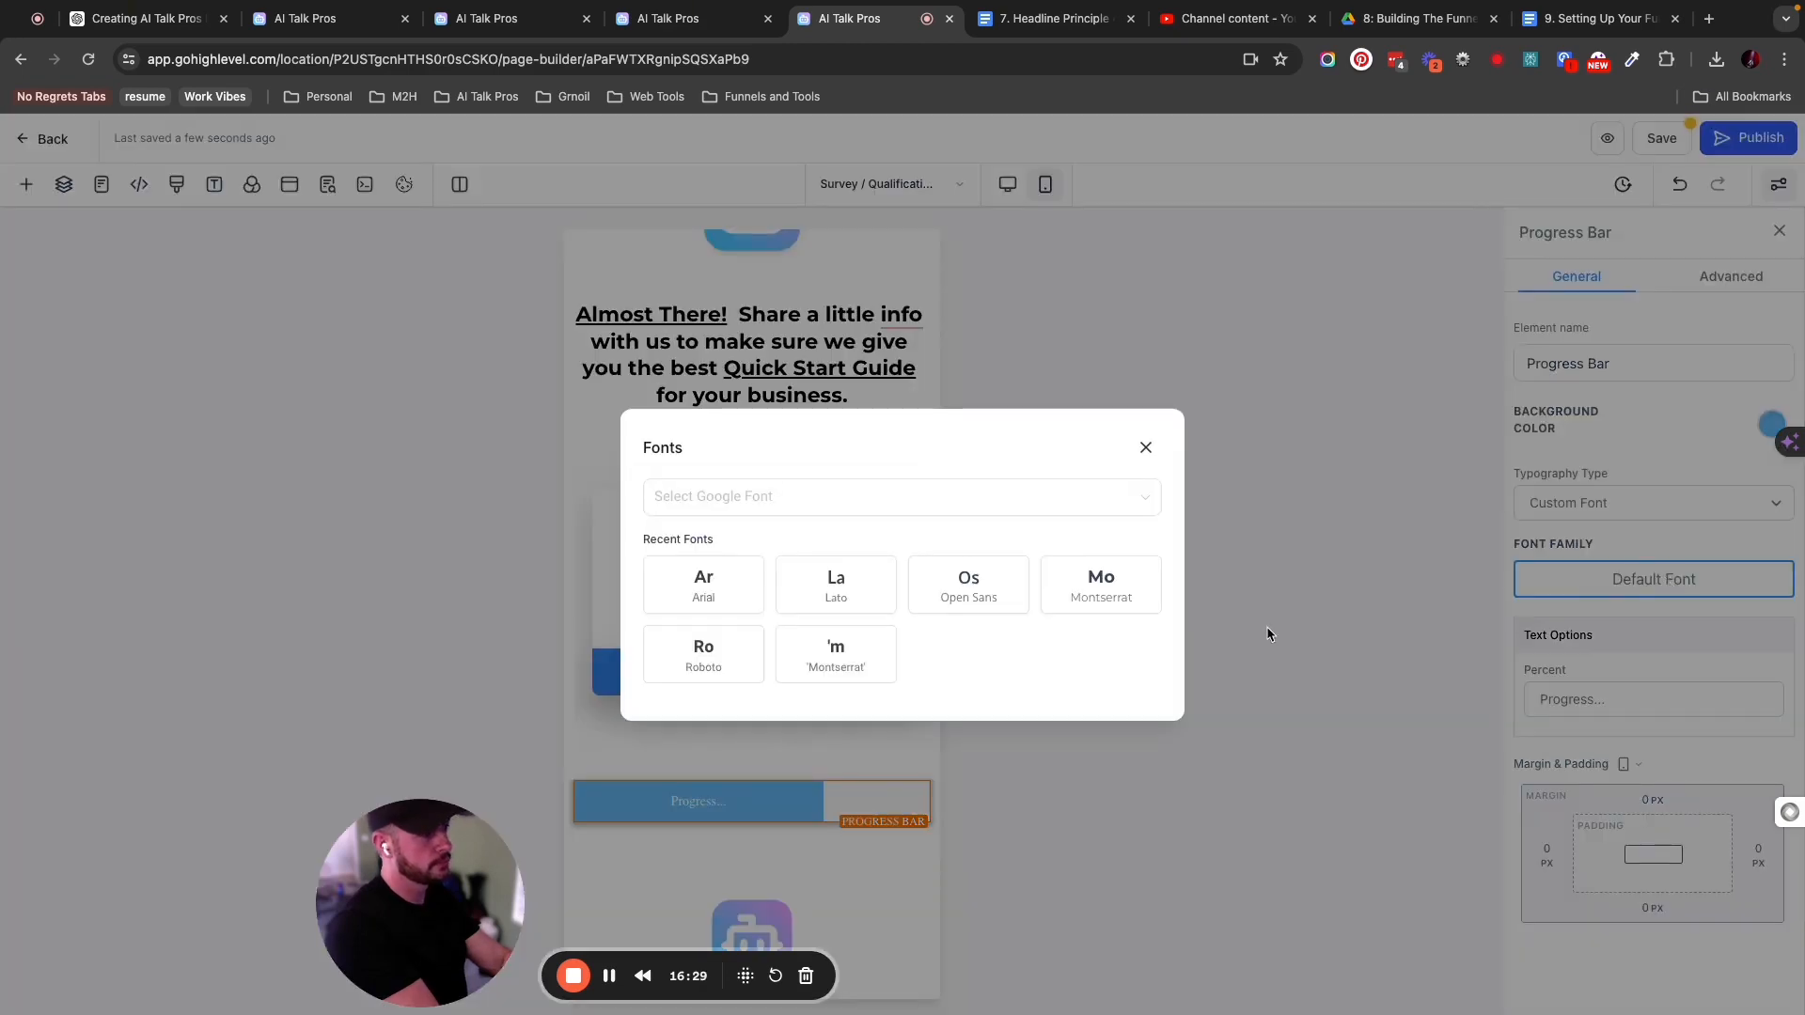
{"action": "left_click", "coordinate": [702, 658]}
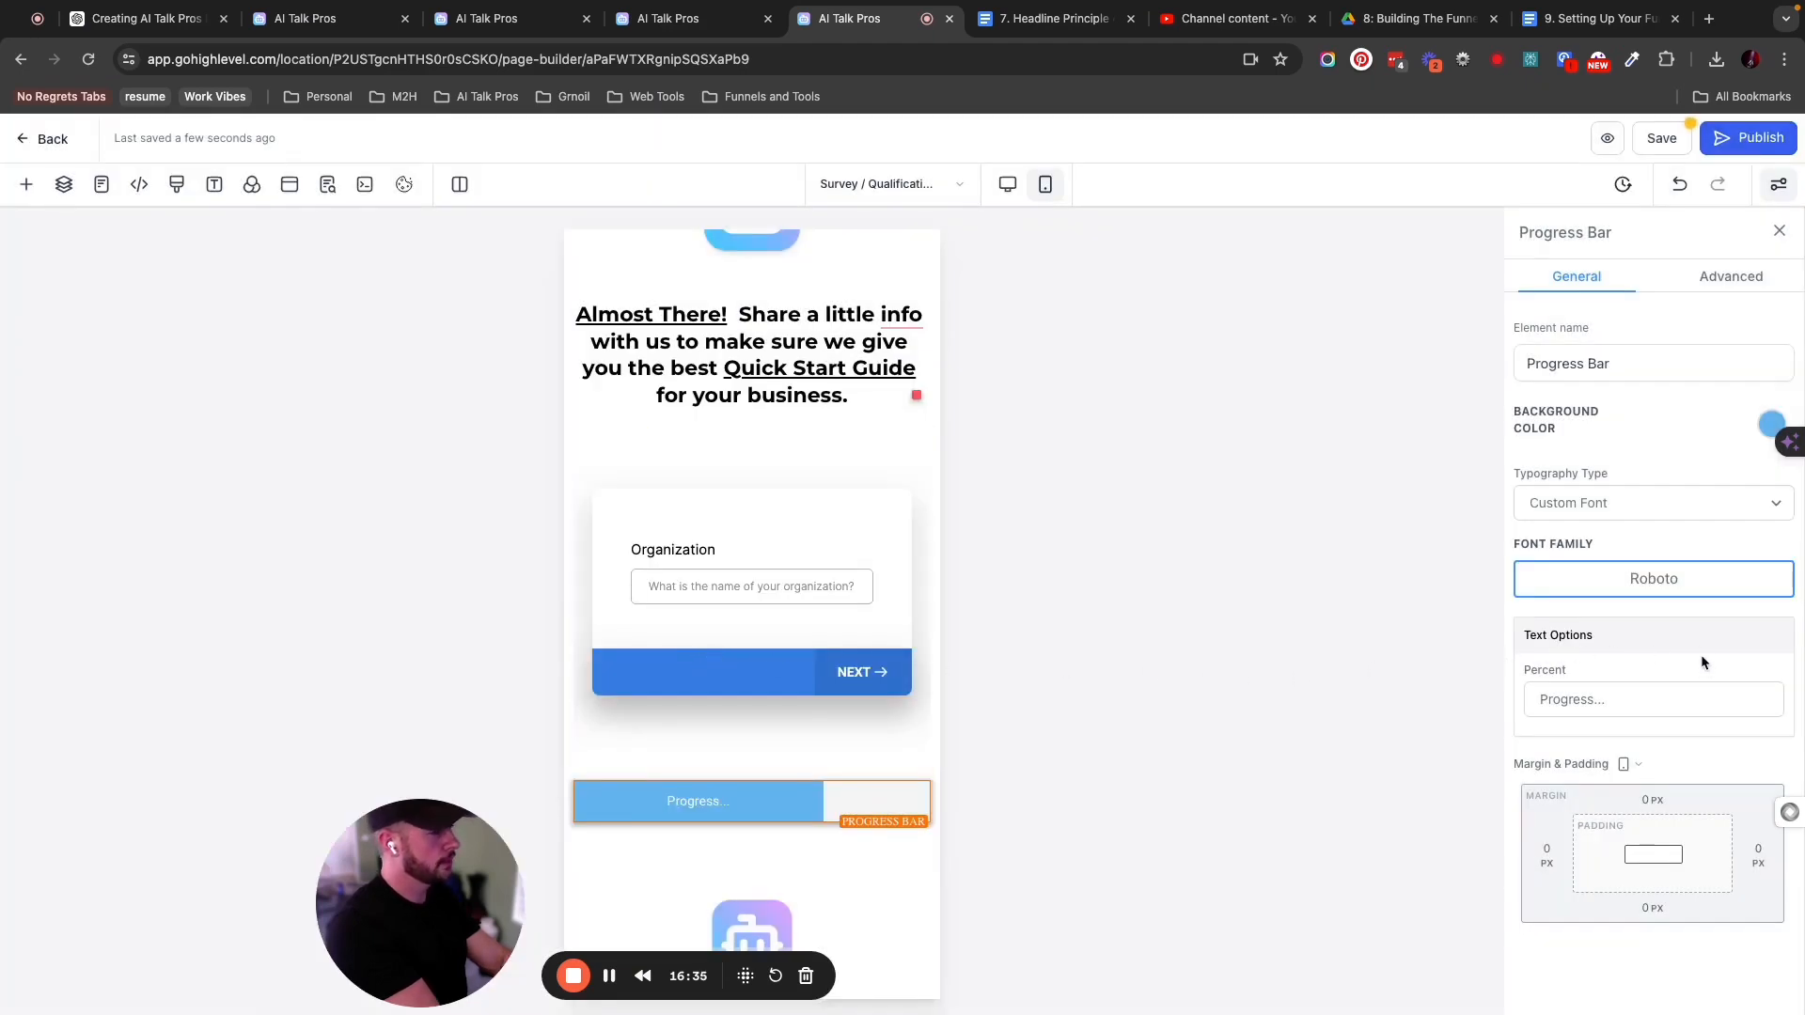
Try "Progress 70%" as the progress bar's text.
{"action": "left_click", "coordinate": [1622, 702]}
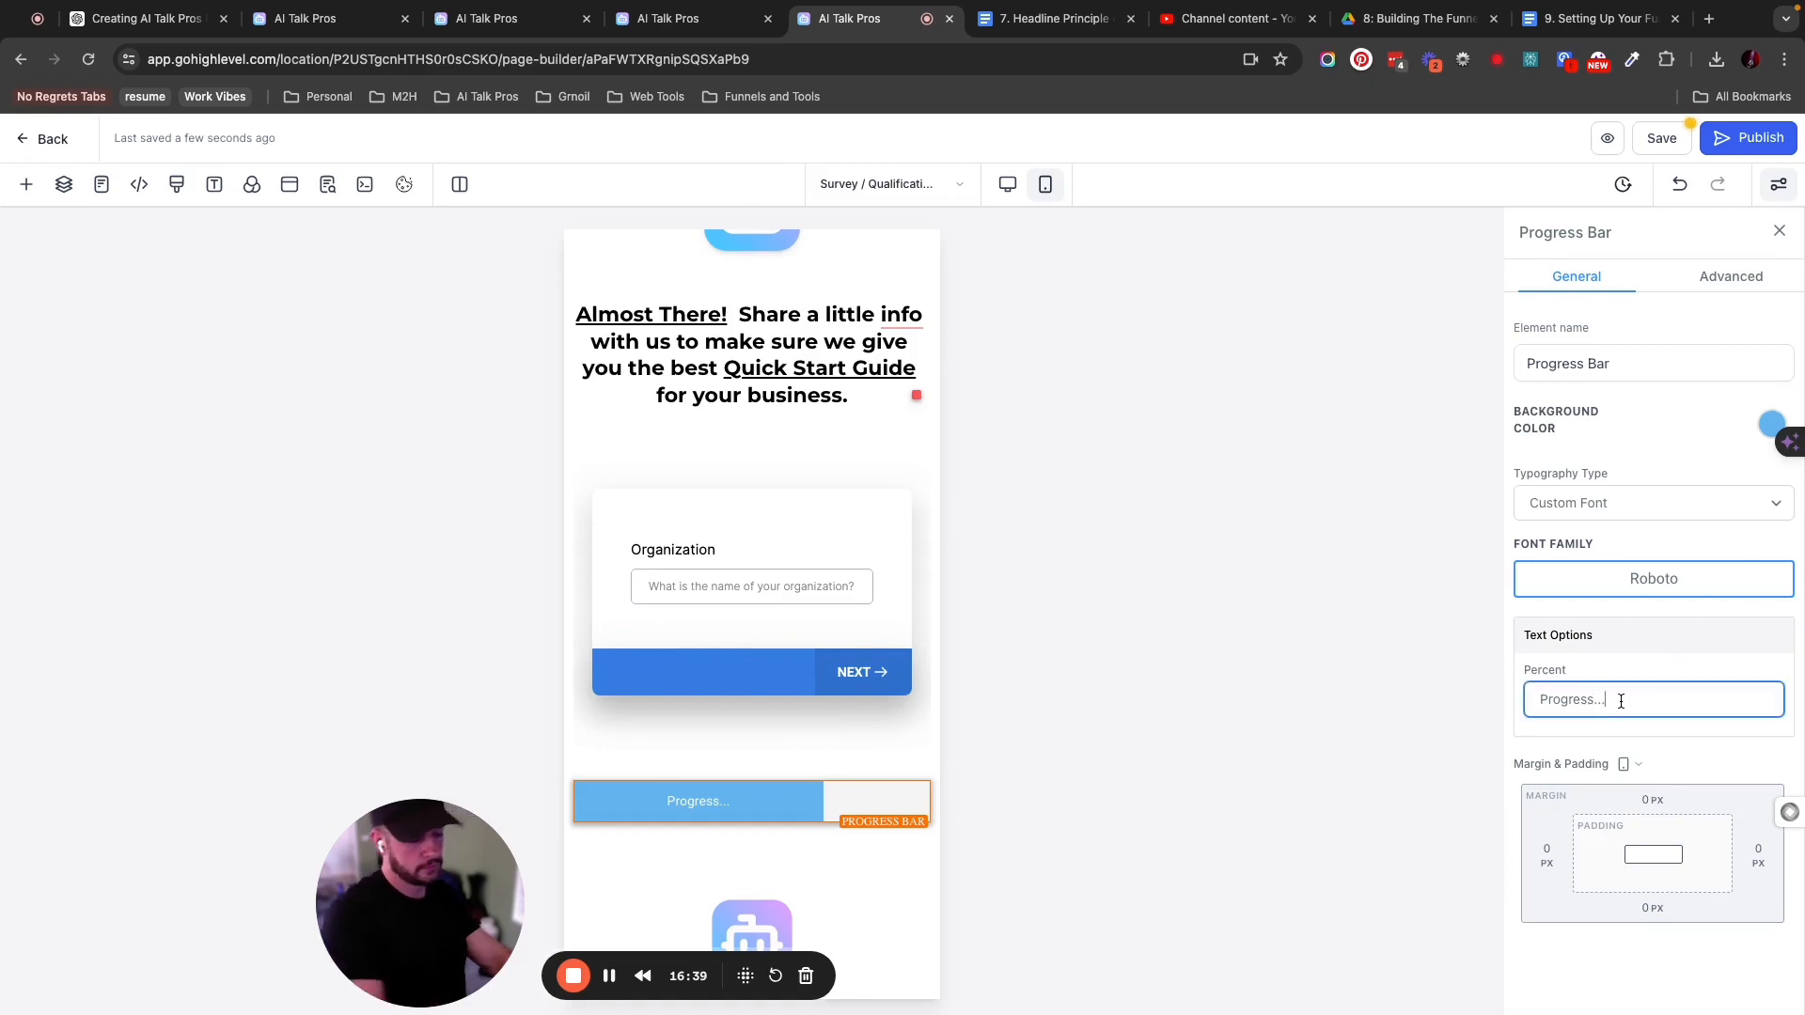
{"action": "key", "text": "BackSpace"}
{"action": "key", "text": "BackSpace"}
{"action": "key", "text": "BackSpace"}
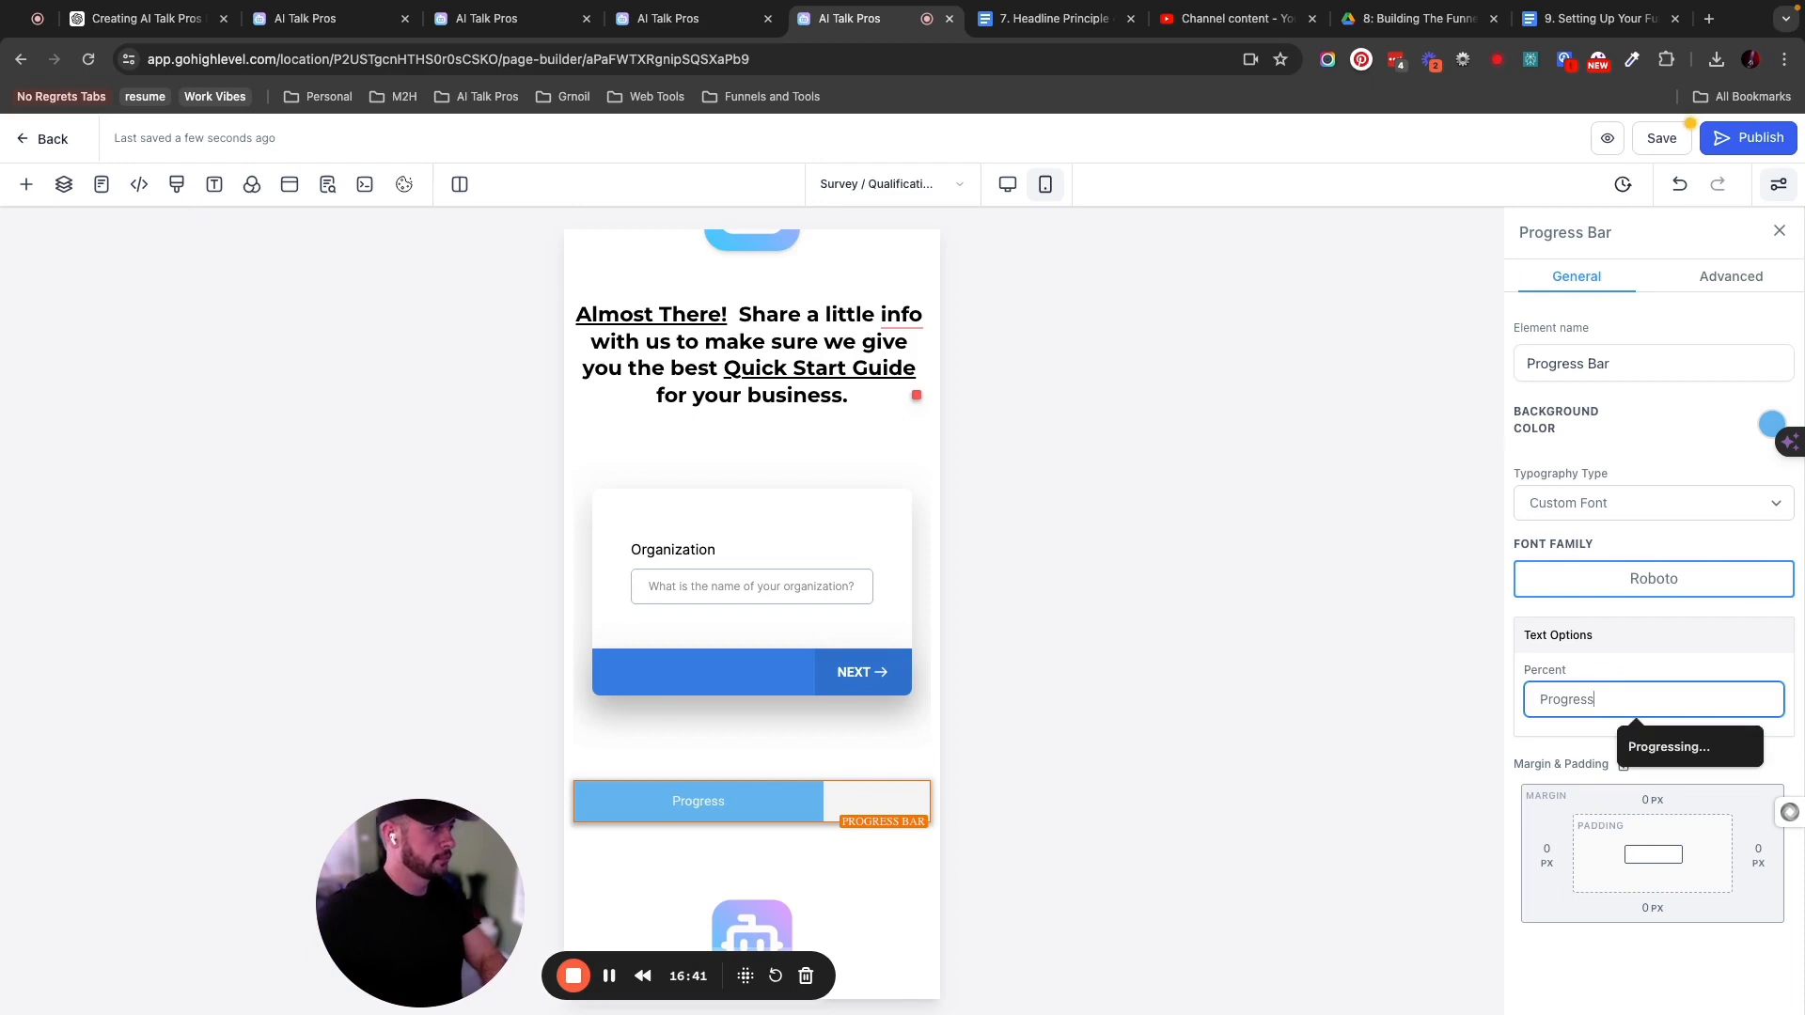
{"action": "type", "text": "7"}
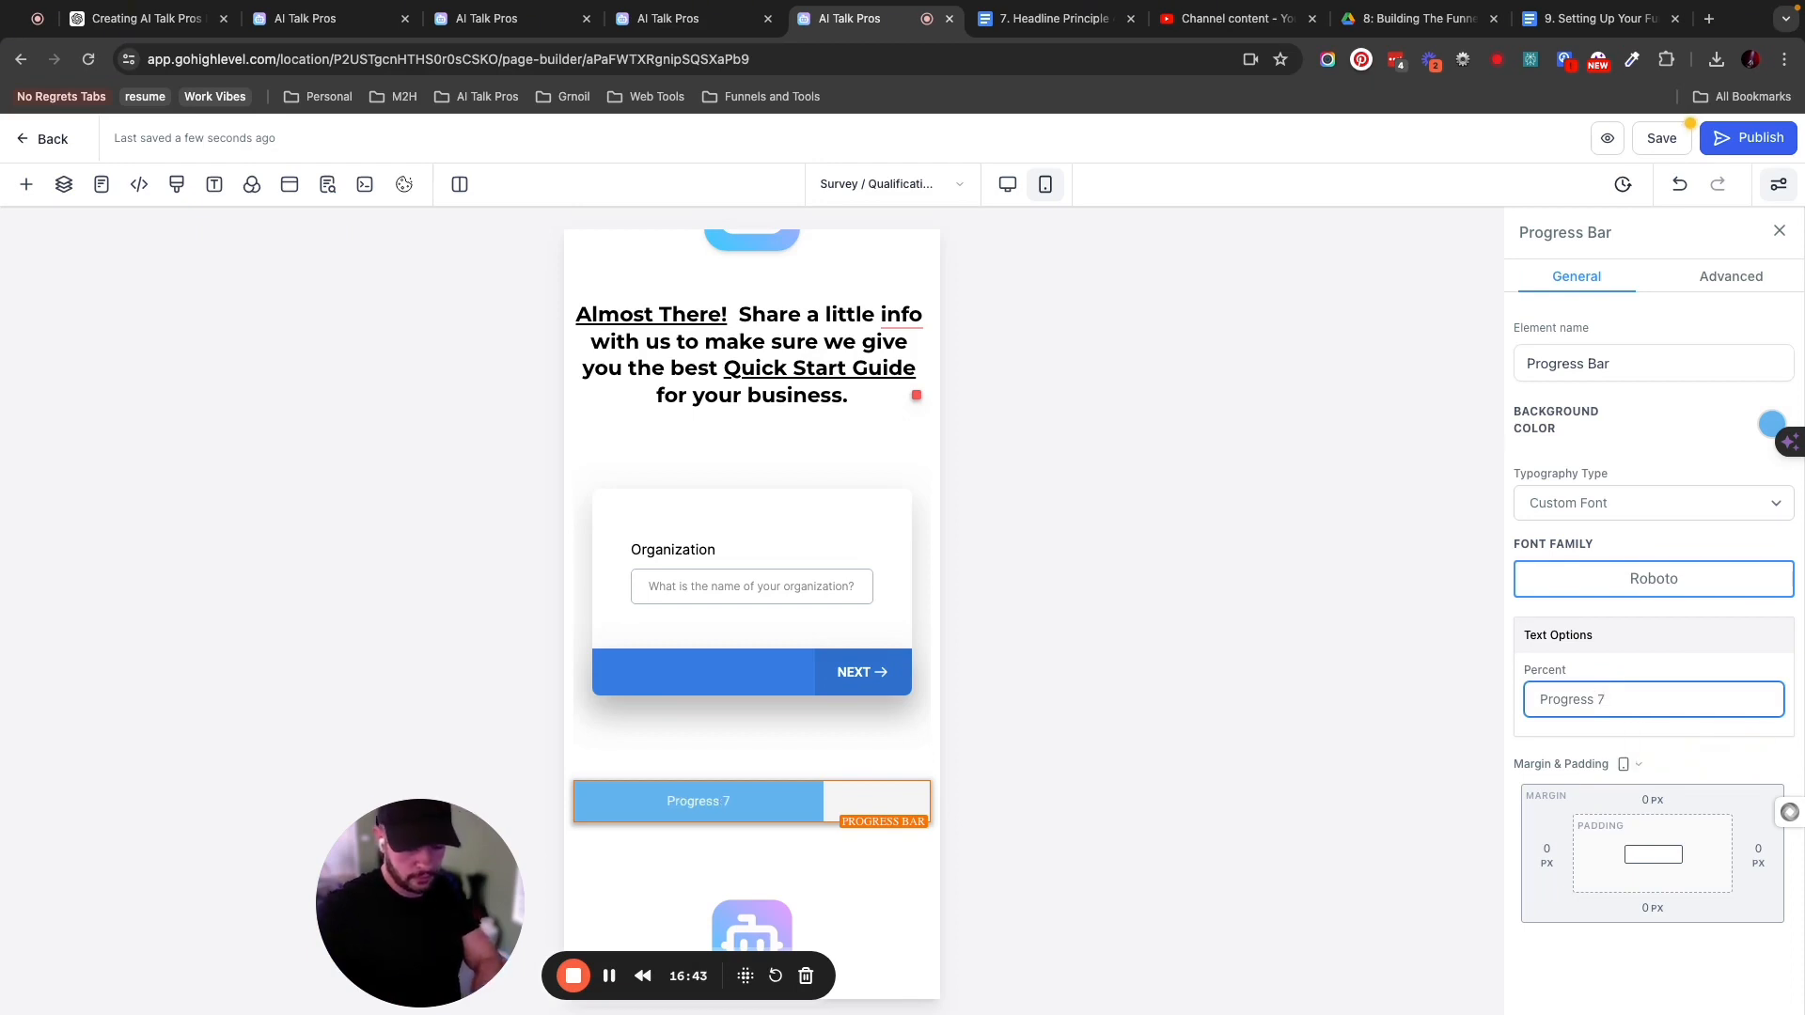
{"action": "type", "text": "0"}
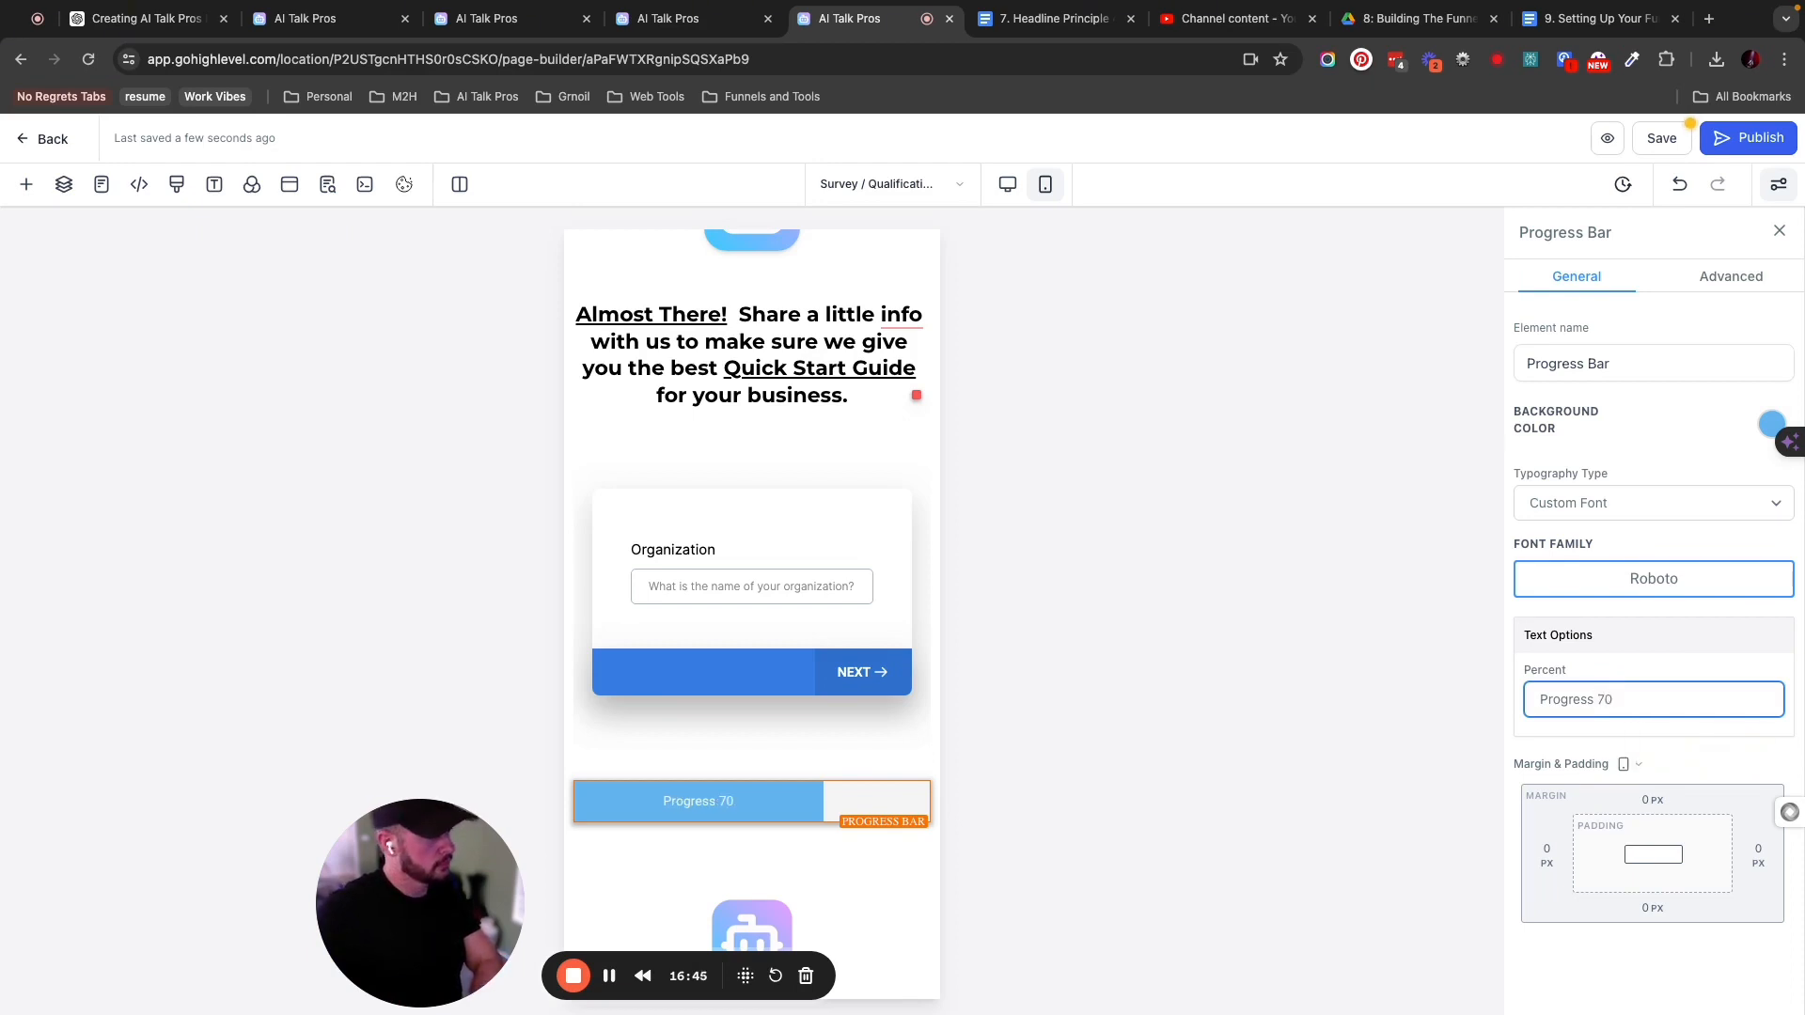
{"action": "type", "text": "%"}
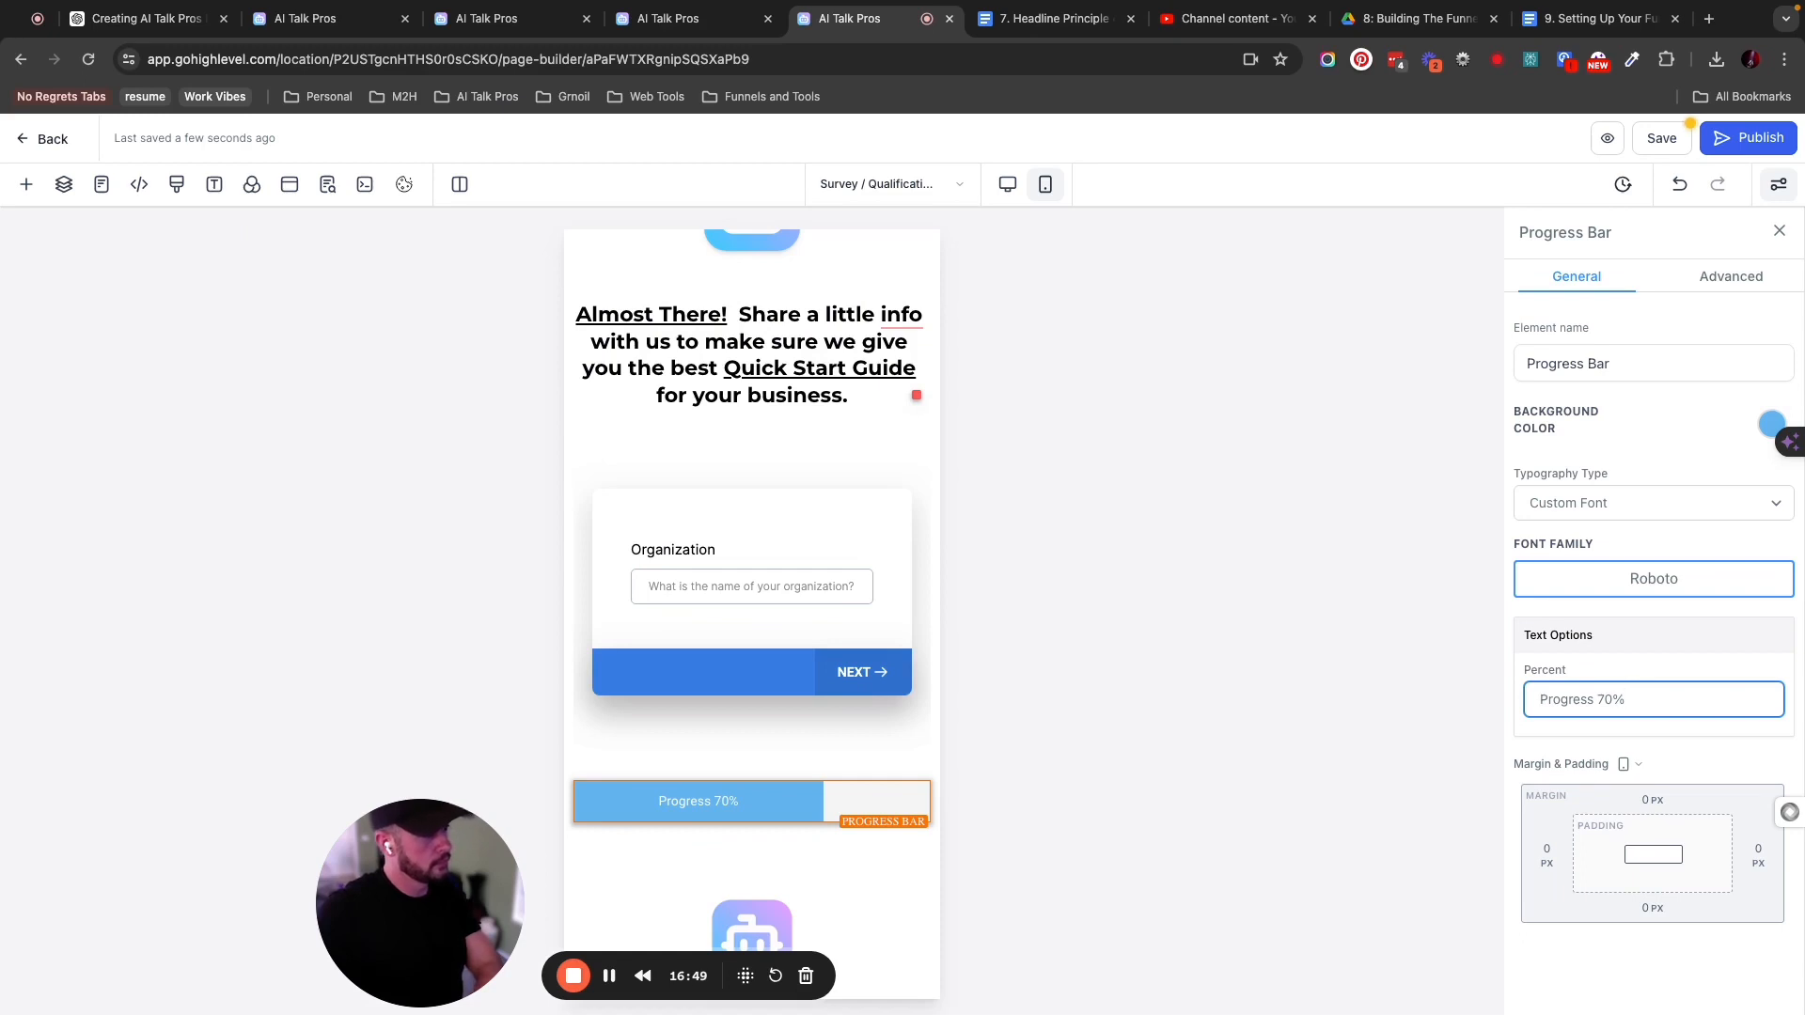
Change the progress bar's text to "Progress... Last Step!" and save the page.
{"action": "key", "text": "BackSpace"}
{"action": "key", "text": "BackSpace"}
{"action": "key", "text": "BackSpace"}
{"action": "key", "text": "BackSpace"}
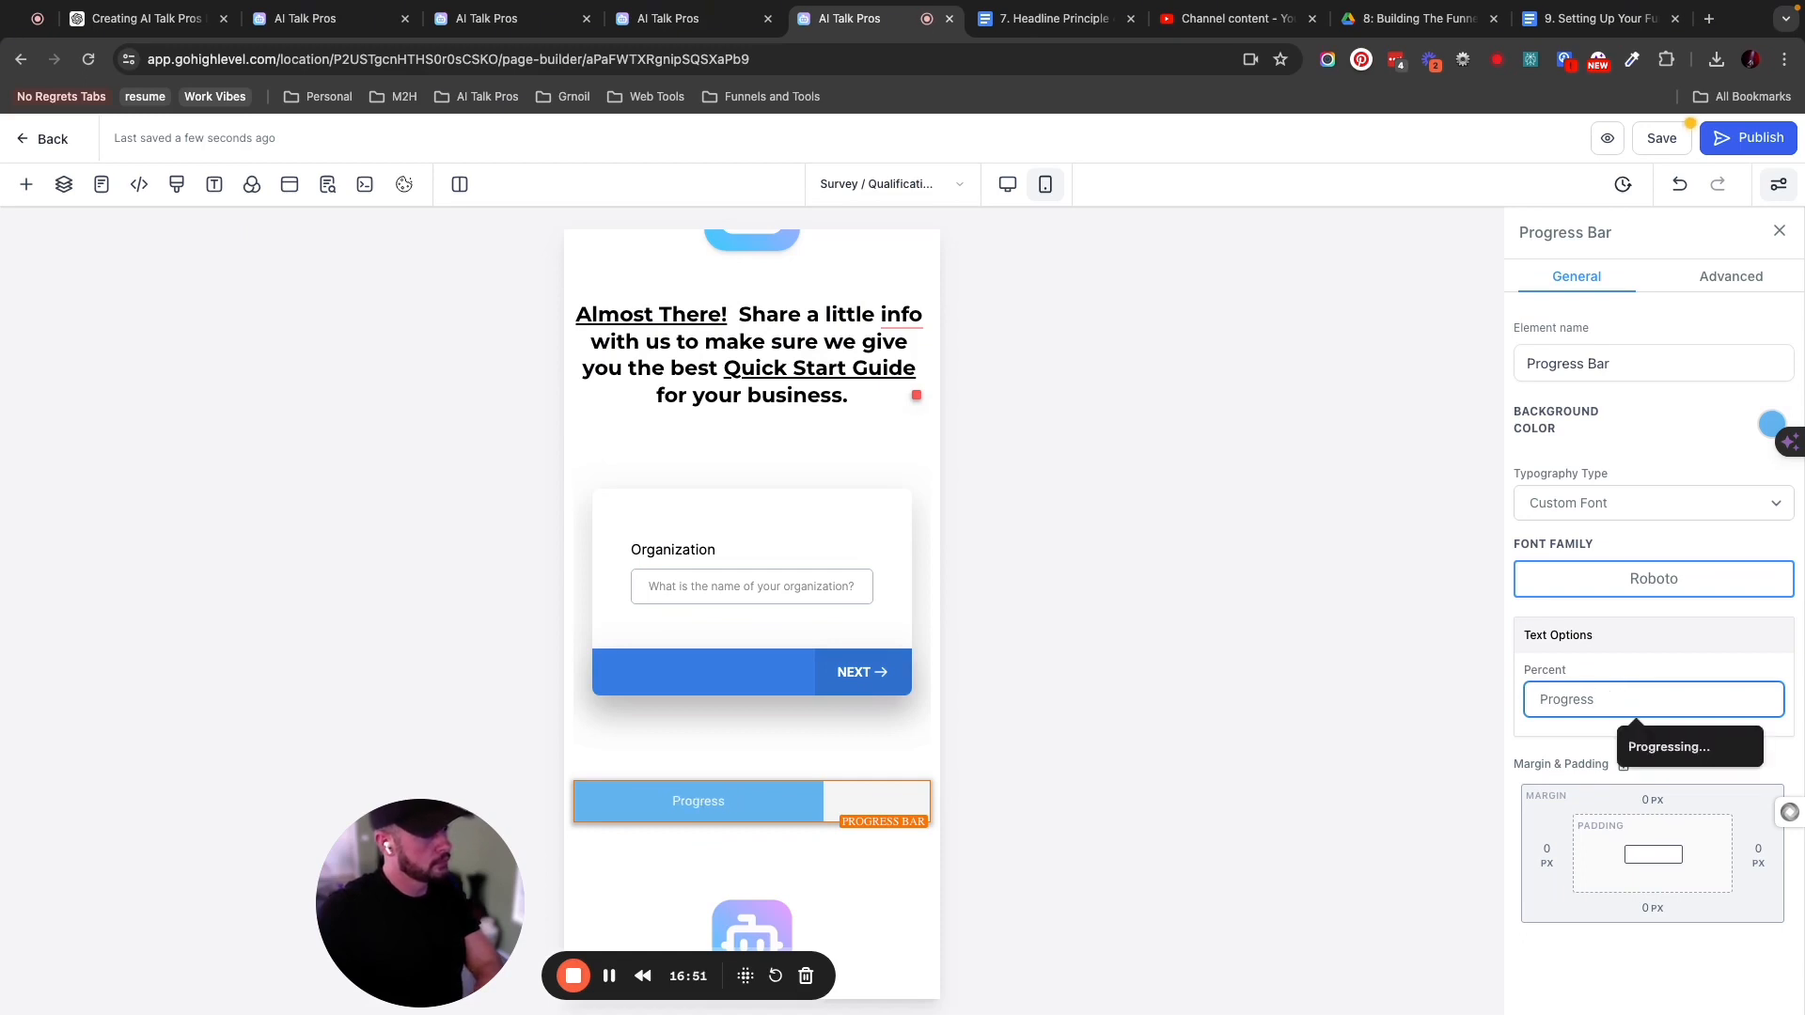
{"action": "type", "text": "... L"}
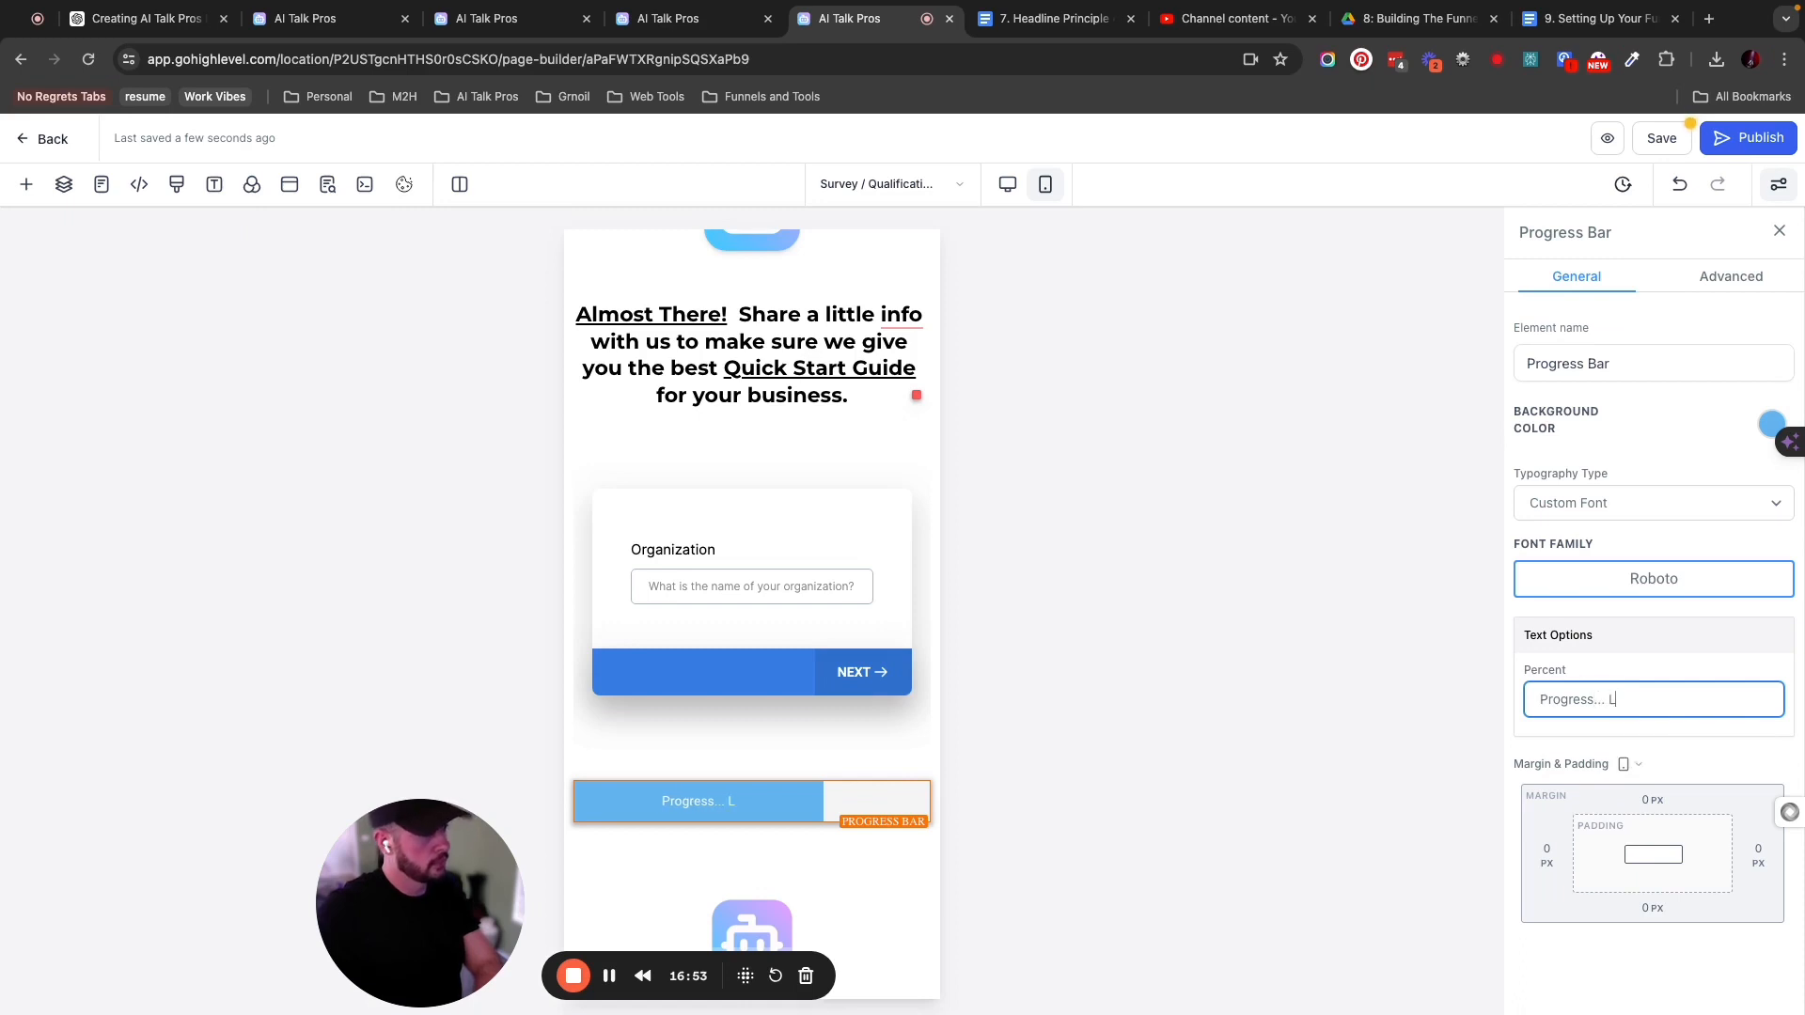
{"action": "type", "text": "ast Step!"}
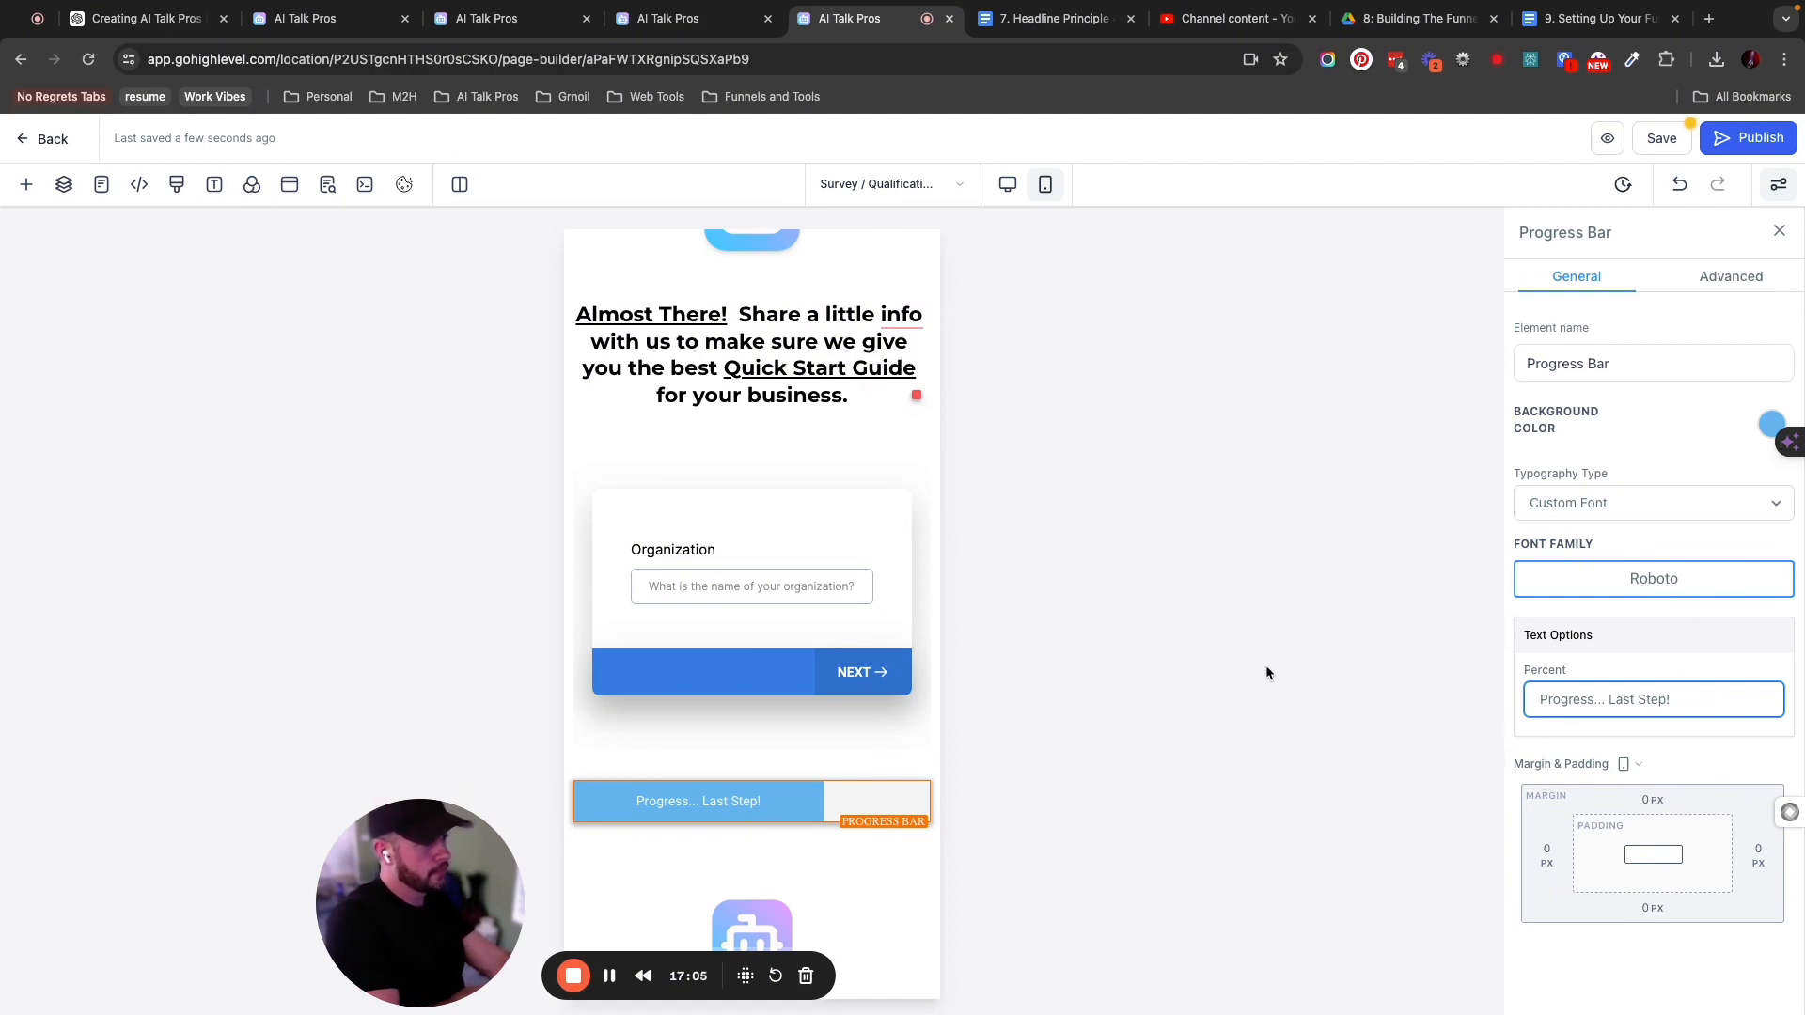
{"action": "left_click", "coordinate": [1661, 141]}
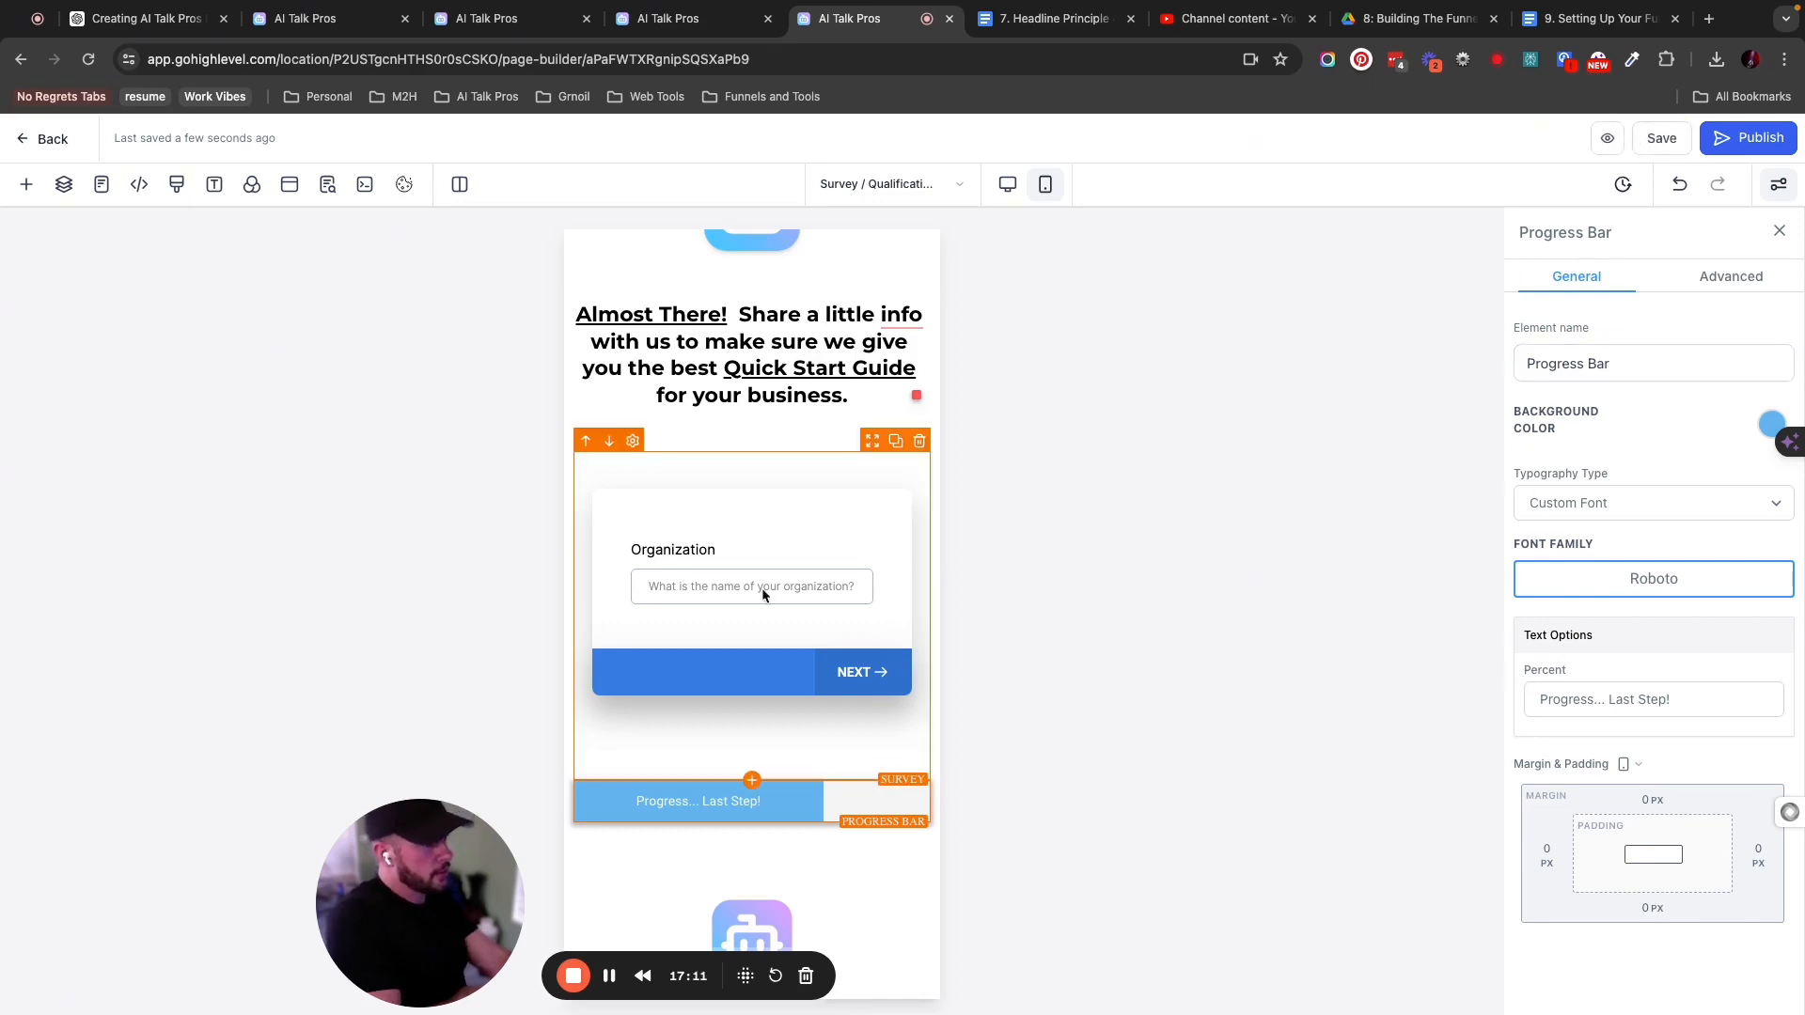
Check the survey element's redirect action options and keep "Go to Next step" selected.
{"action": "left_click", "coordinate": [867, 567]}
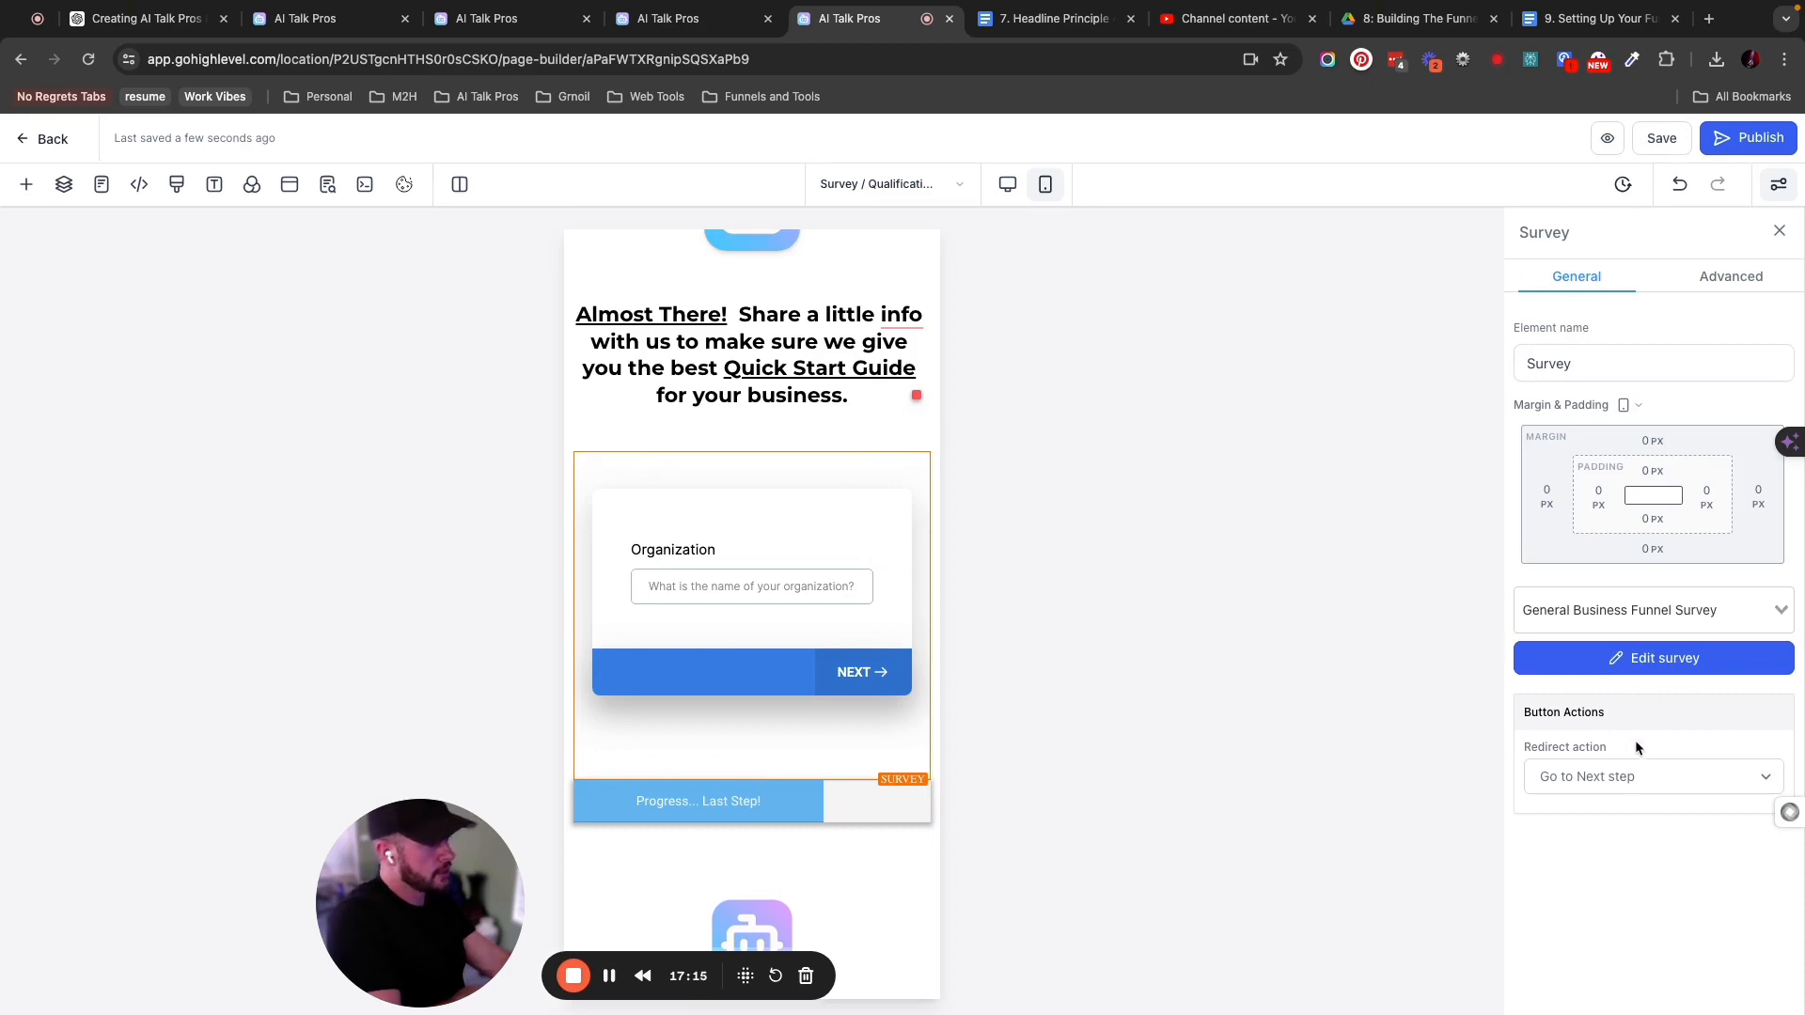
{"action": "left_click", "coordinate": [1636, 780]}
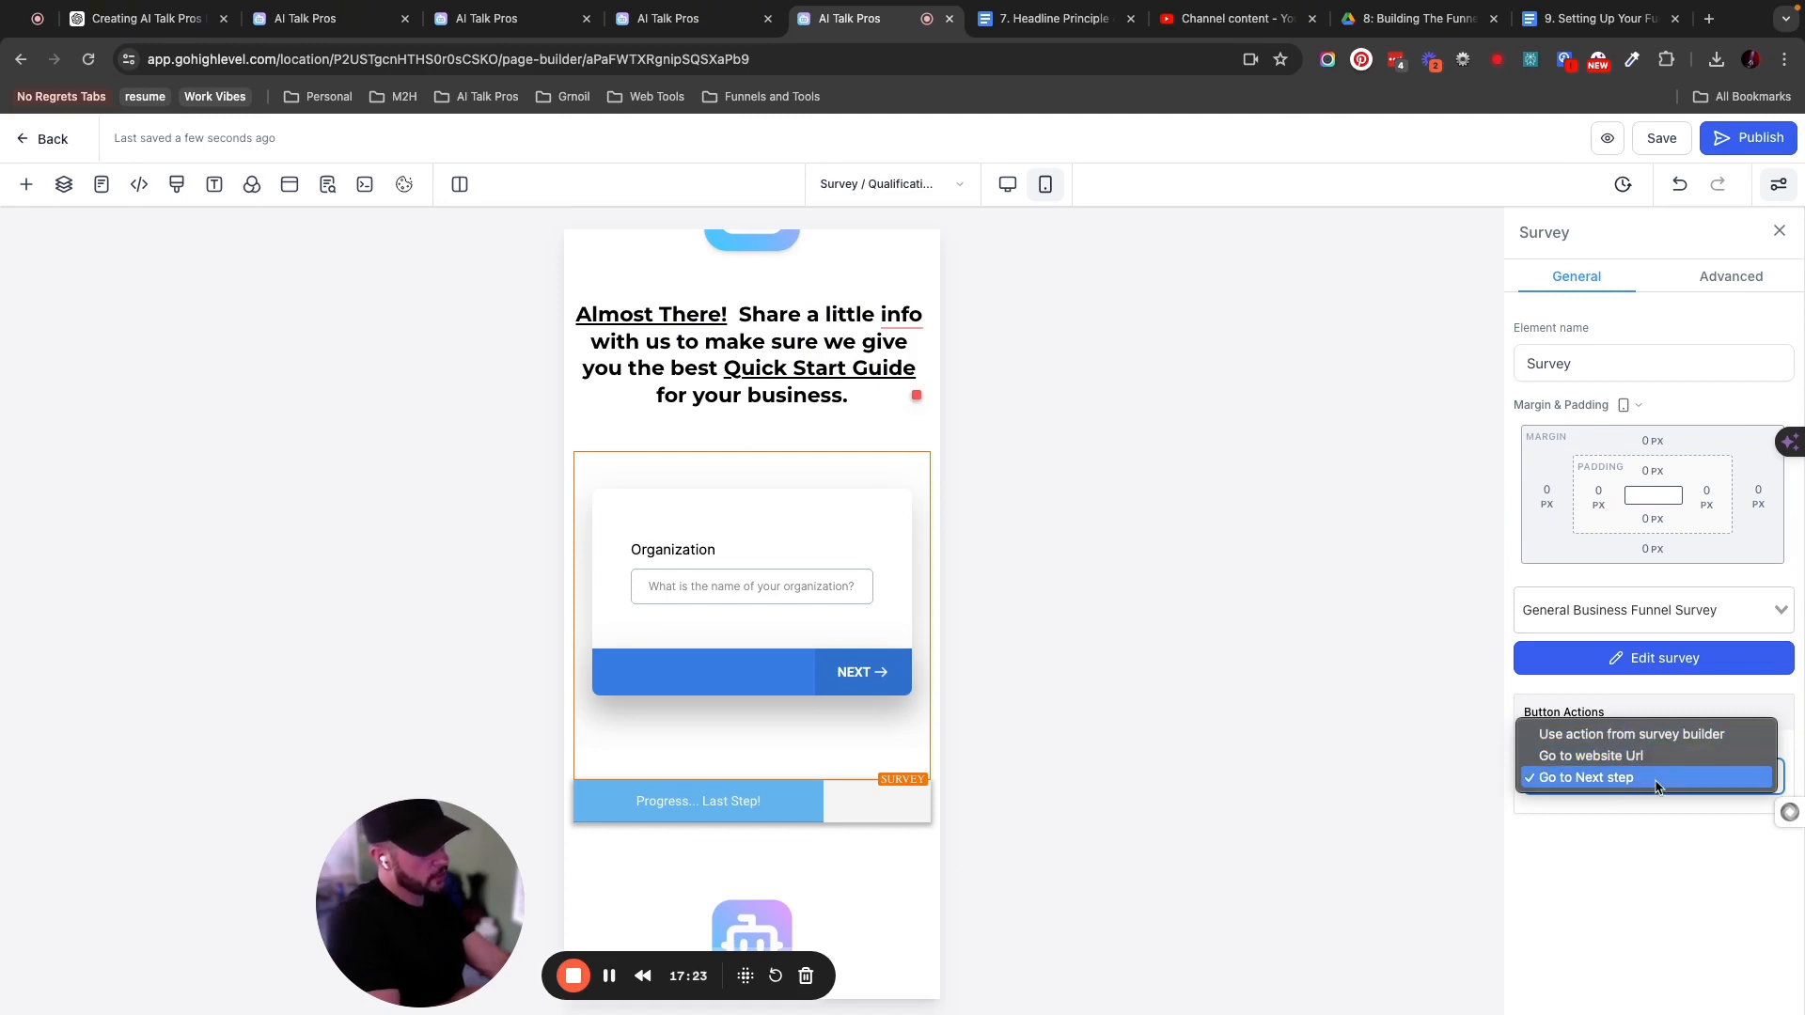
{"action": "left_click", "coordinate": [1657, 778]}
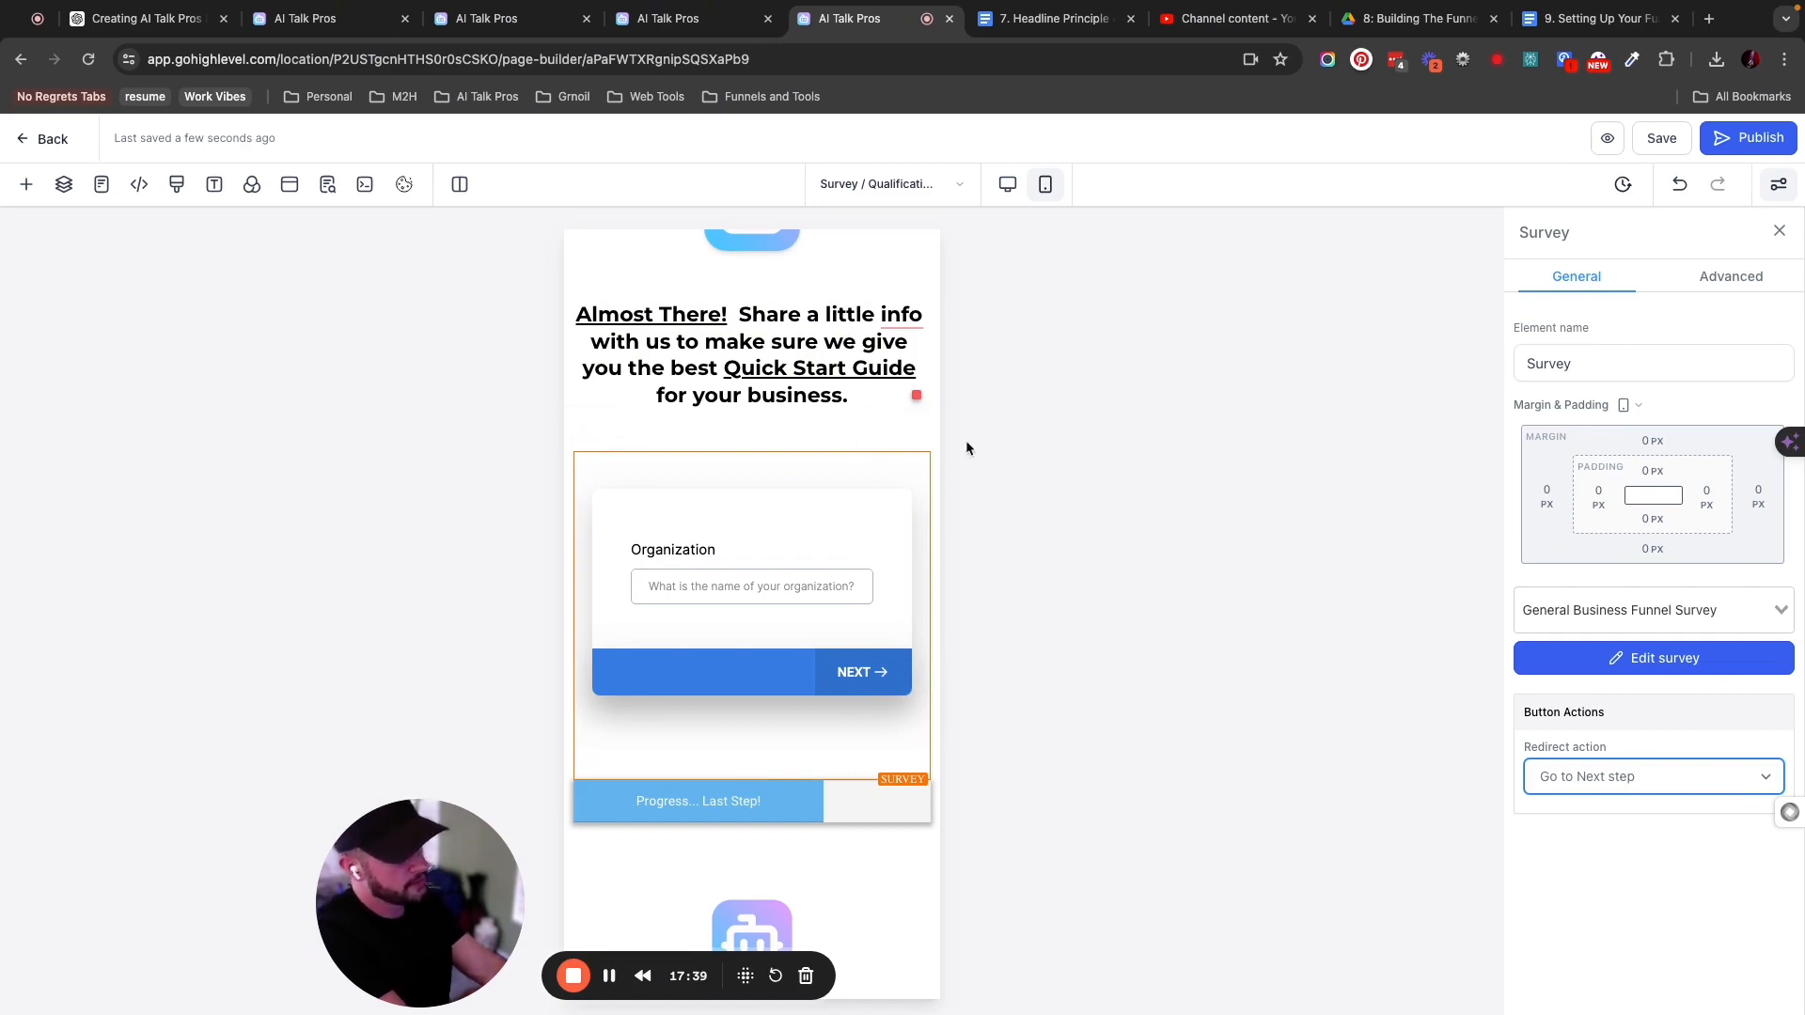
Preview the survey page and answer the Organization question with "AI Talk Pros".
{"action": "left_click", "coordinate": [1611, 144]}
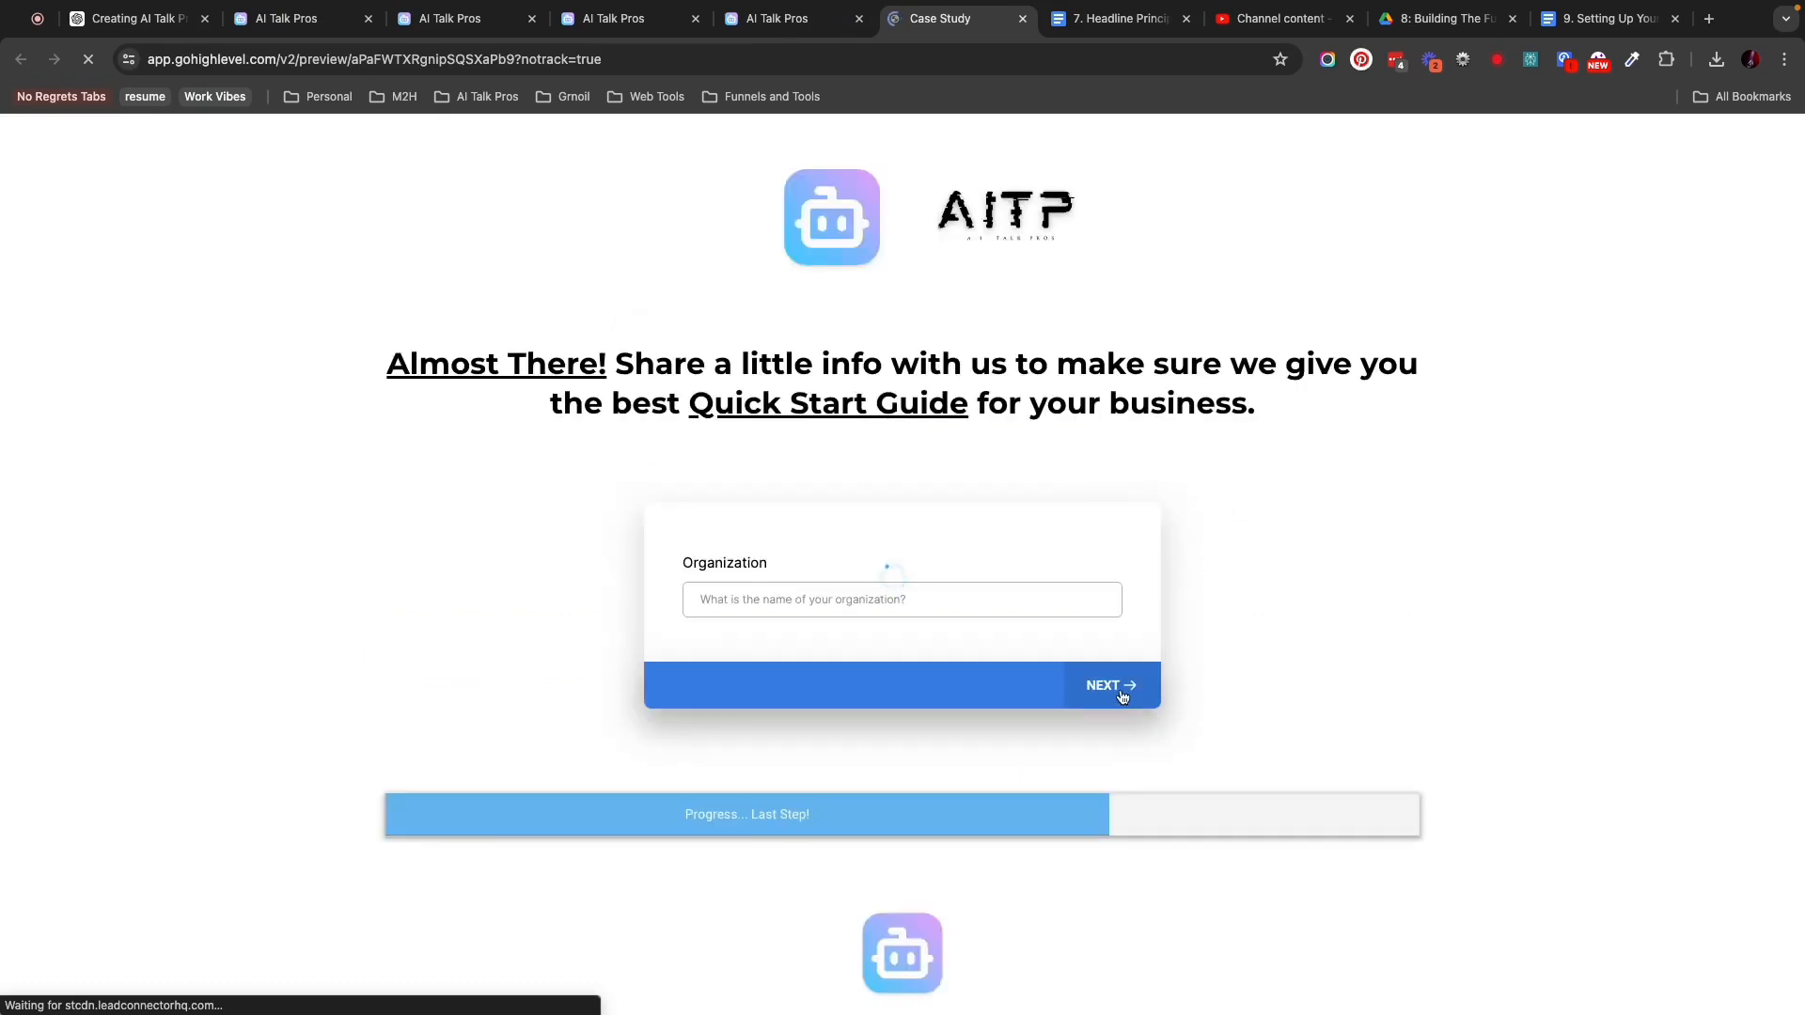
{"action": "left_click", "coordinate": [1039, 604]}
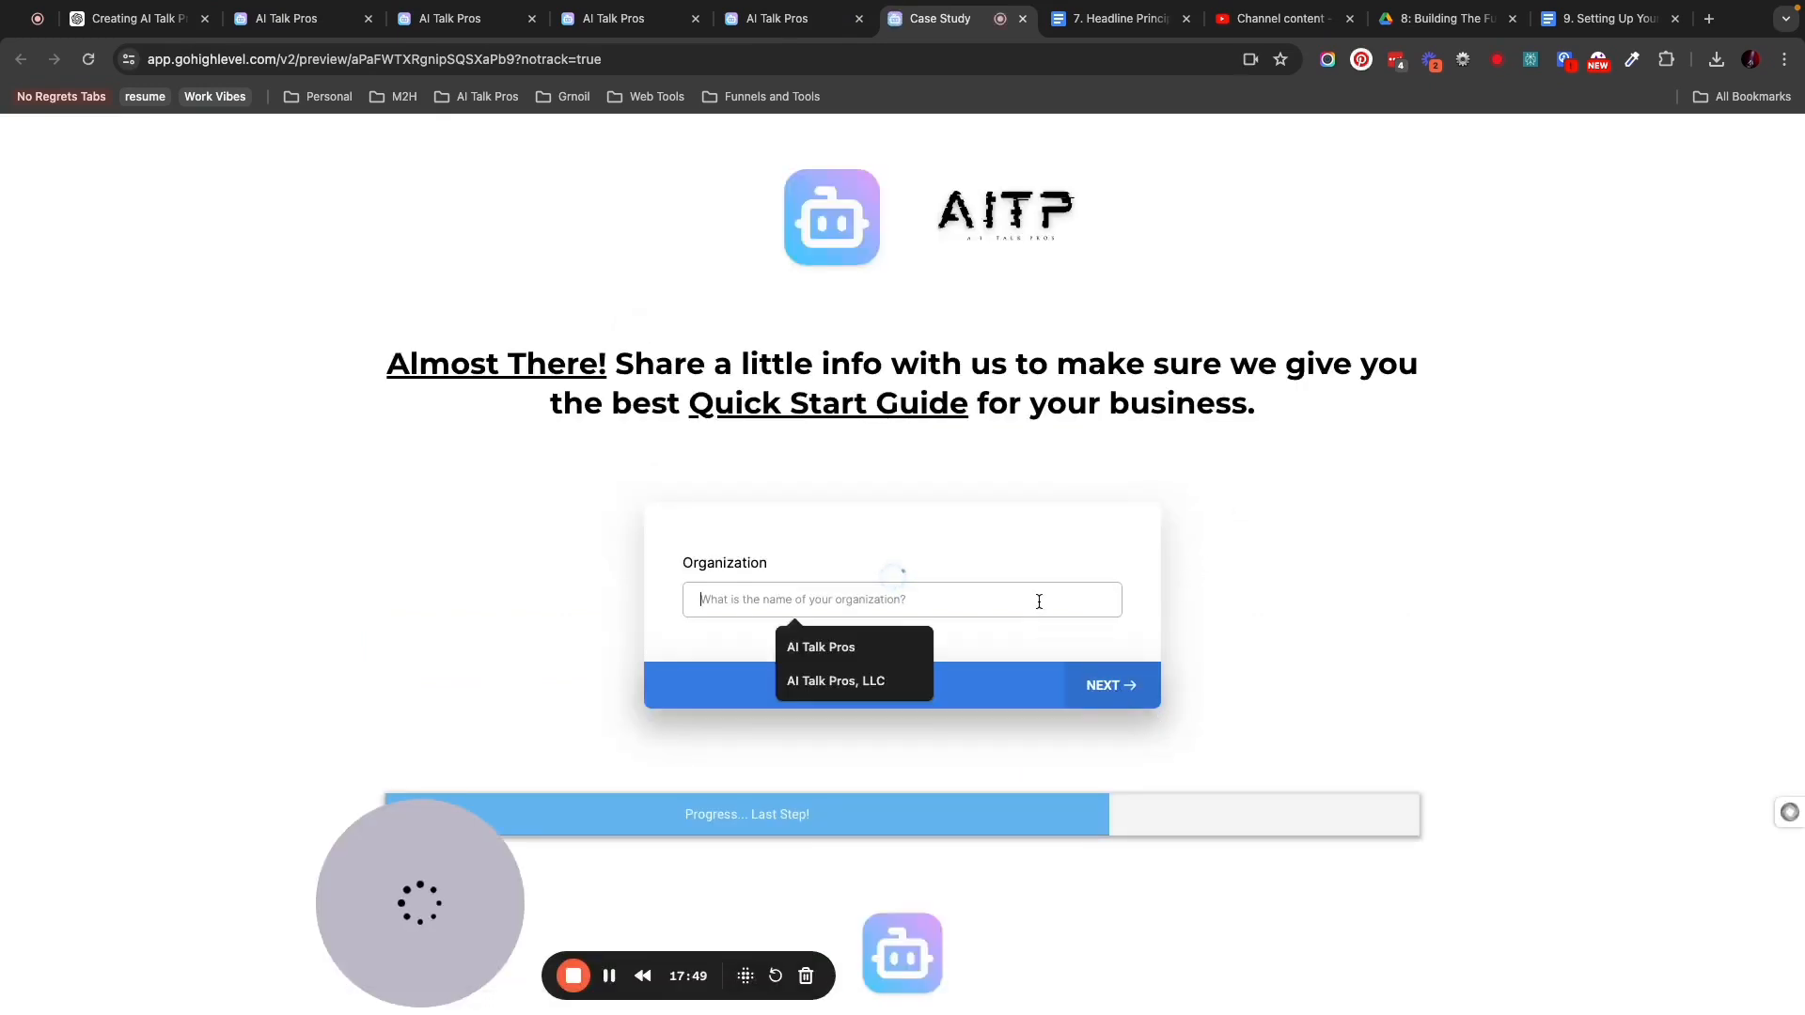
{"action": "type", "text": "A"}
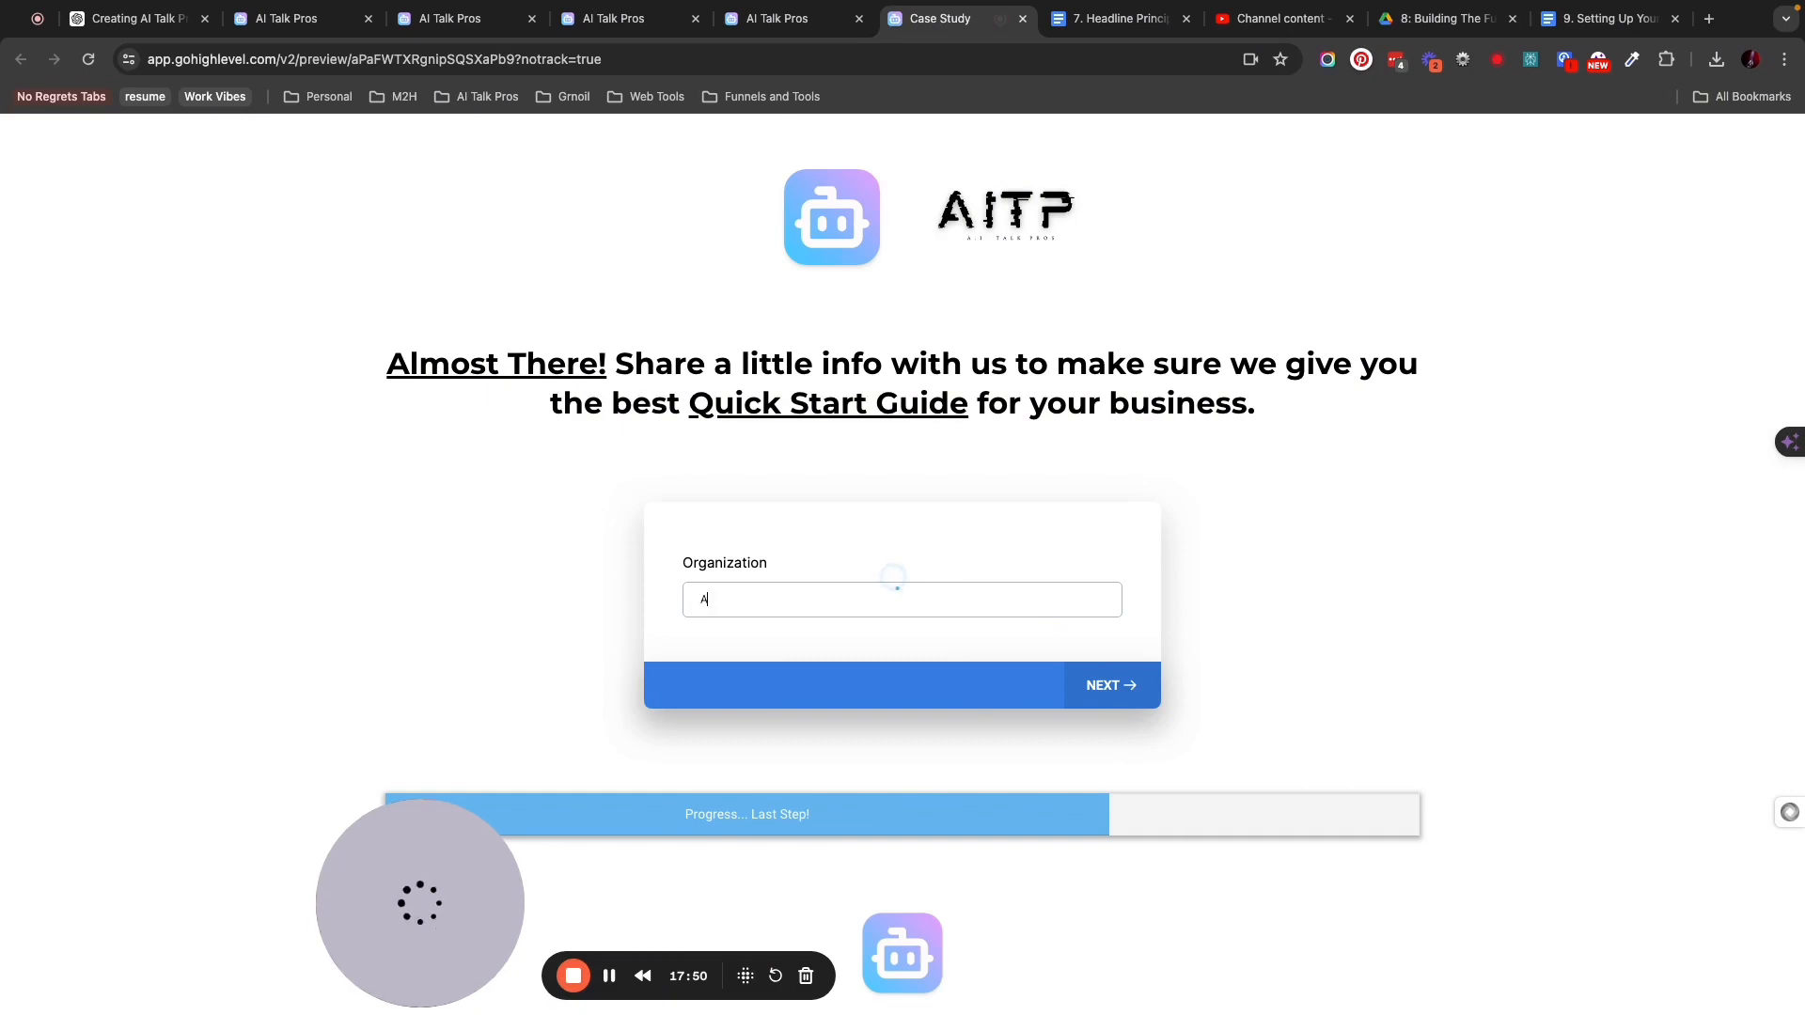
{"action": "type", "text": "I"}
{"action": "key", "text": "BackSpace"}
{"action": "key", "text": "BackSpace"}
{"action": "type", "text": "T"}
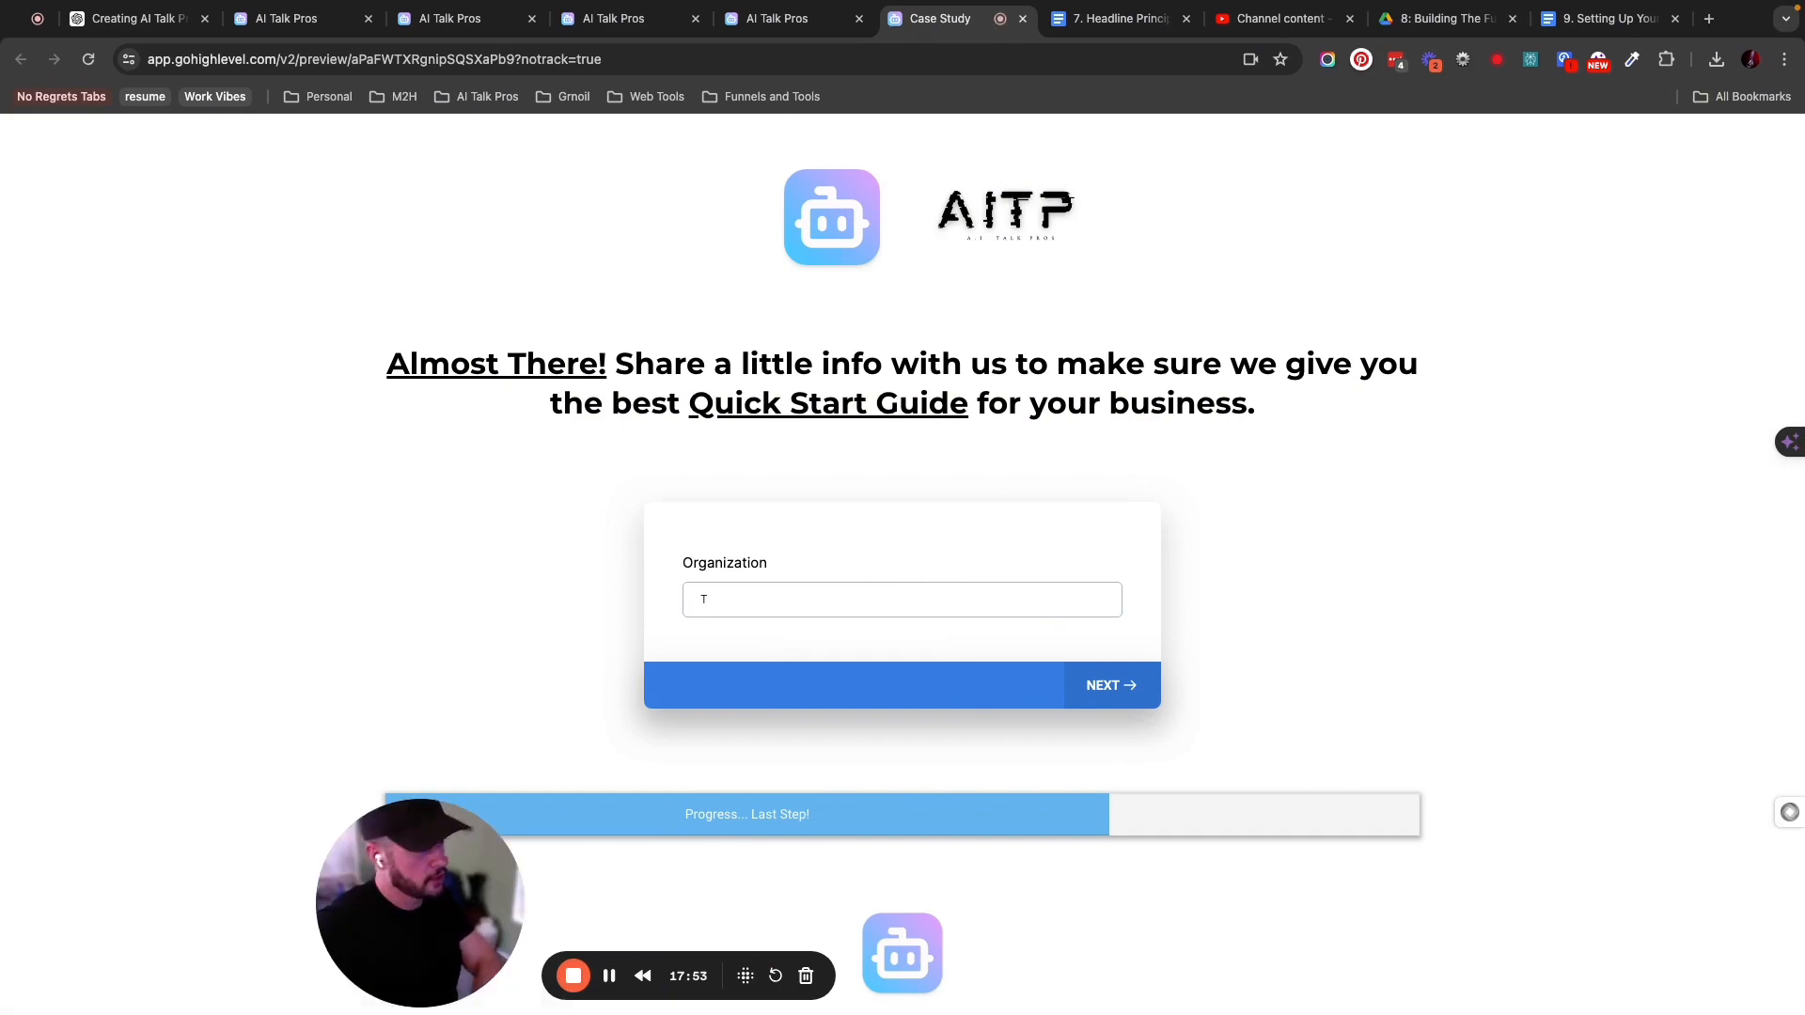
{"action": "key", "text": "BackSpace"}
{"action": "type", "text": "AI"}
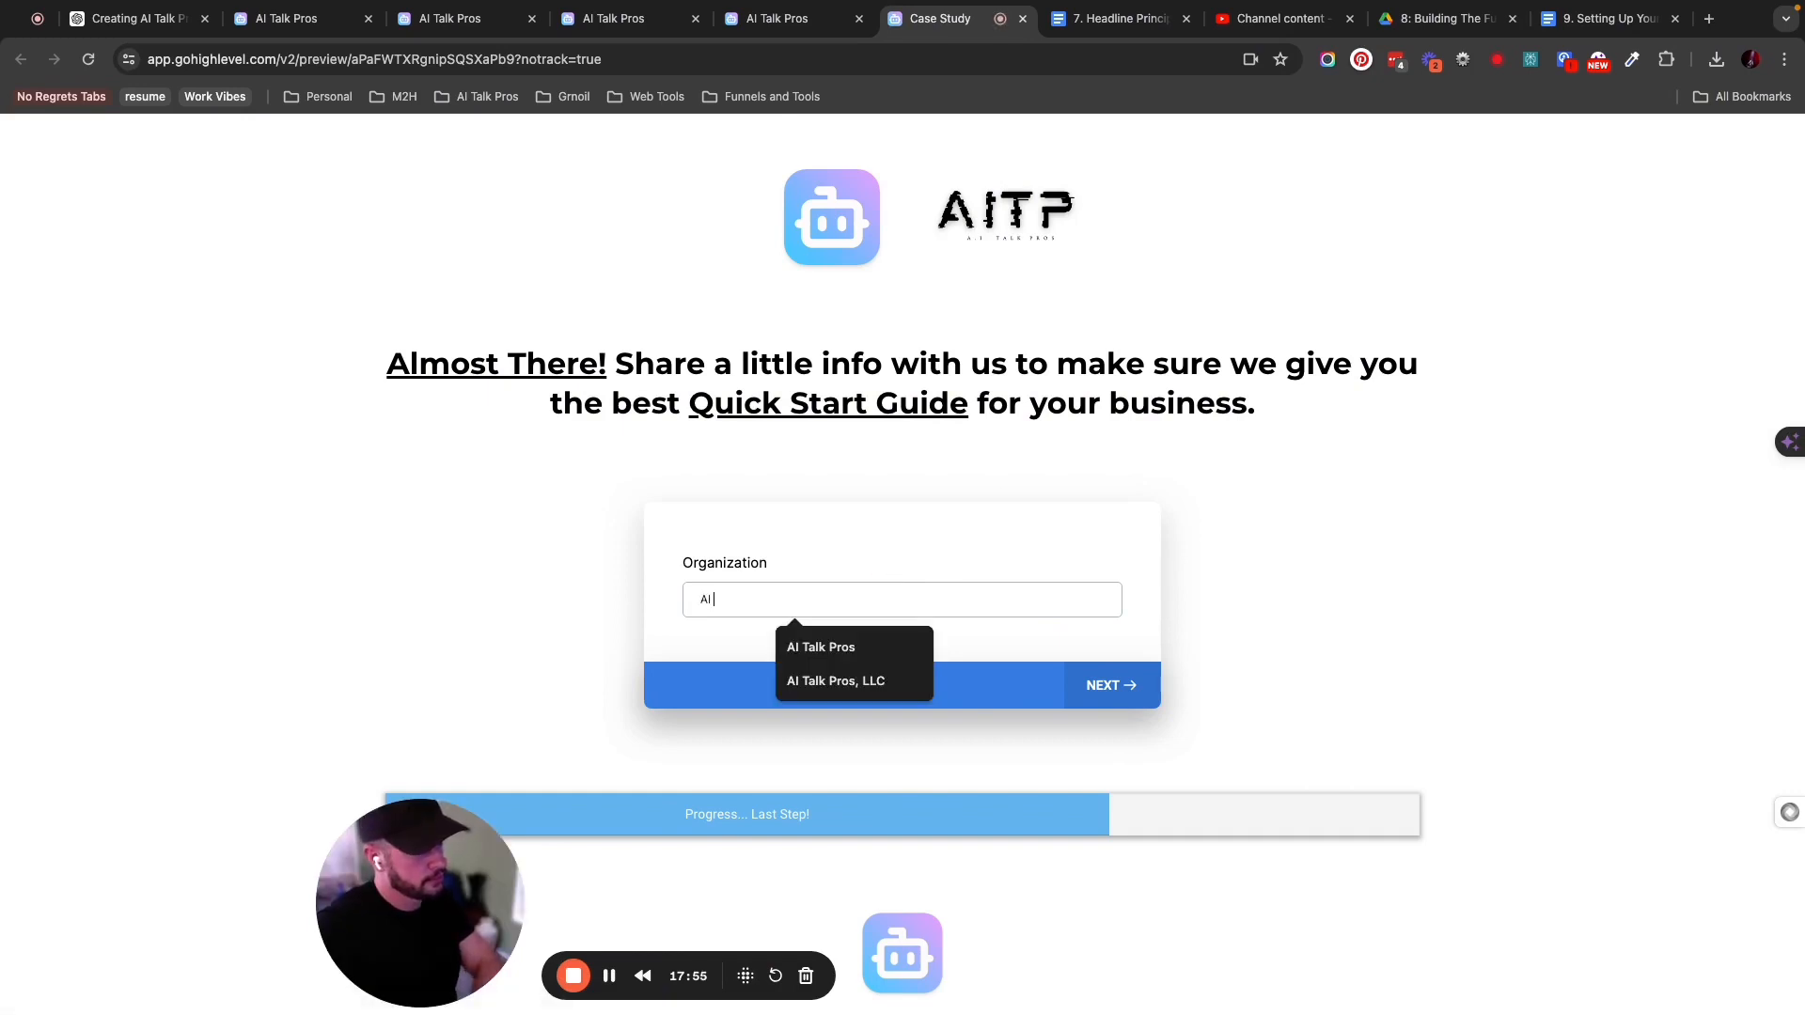
{"action": "type", "text": " Talk Pros"}
{"action": "key", "text": "Return"}
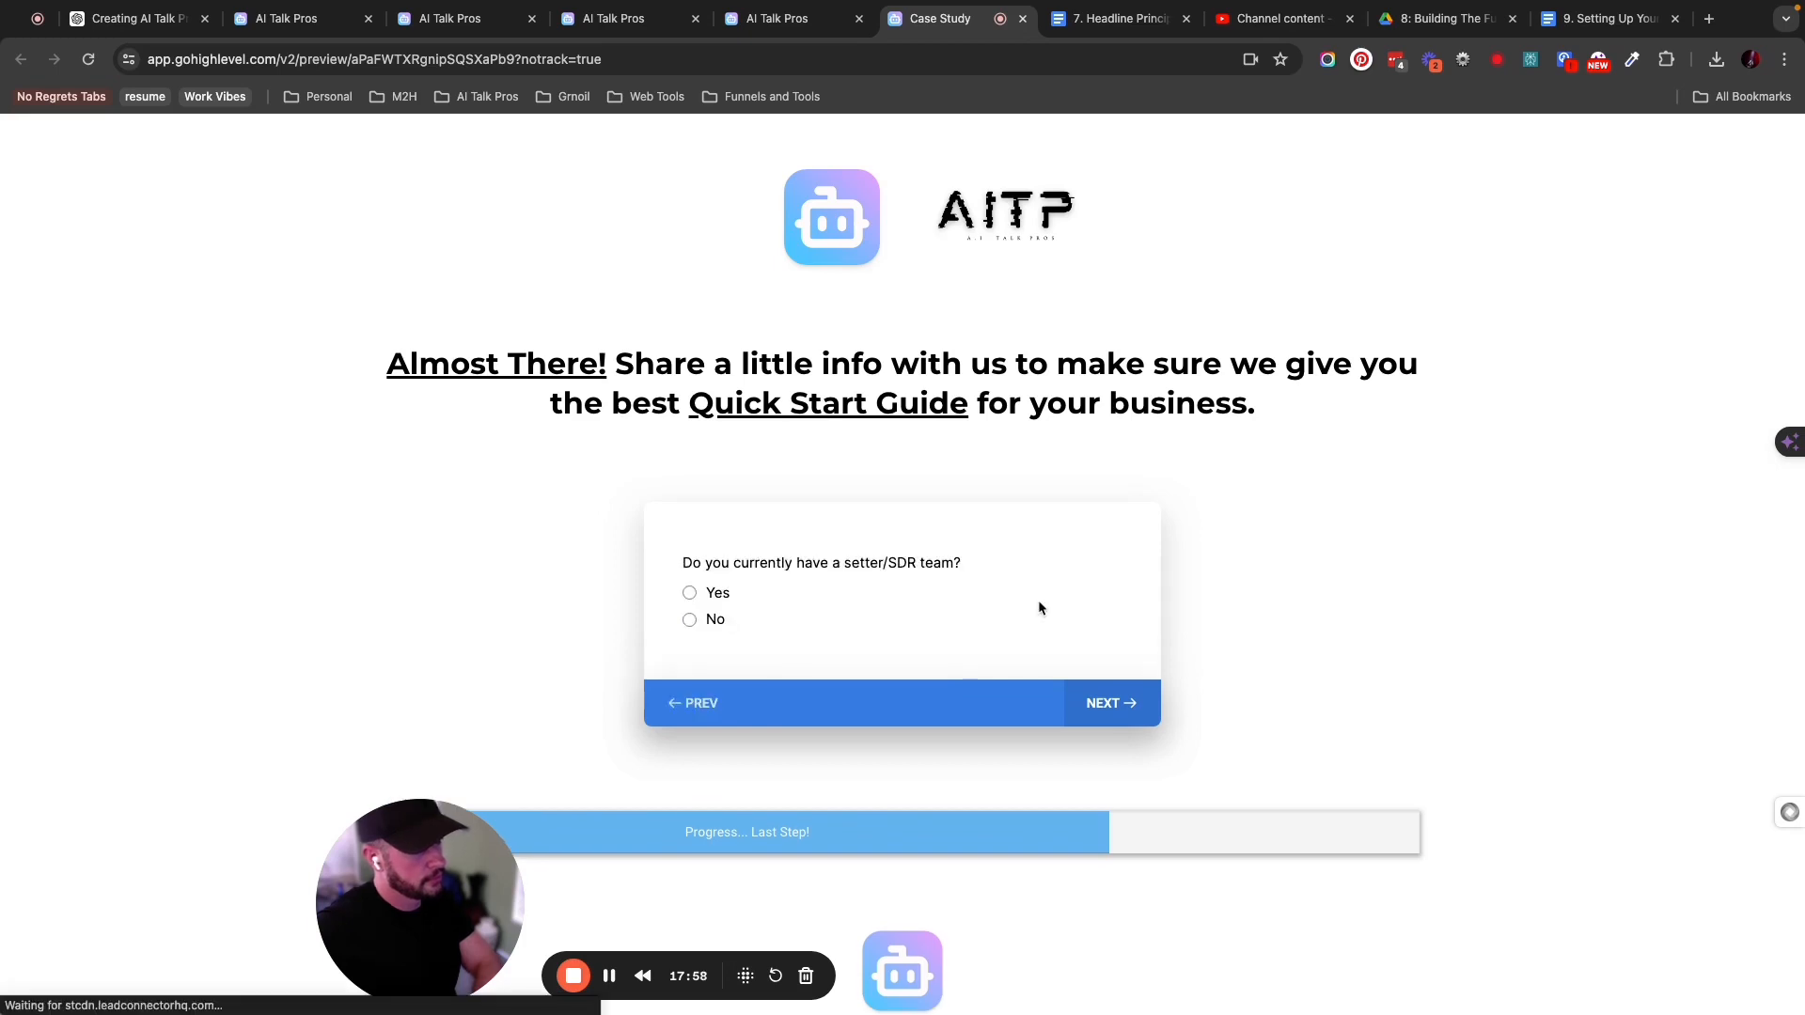
Answer Yes to having a setter/SDR team, choose 5-20 appointments per day, and submit the survey.
{"action": "left_click", "coordinate": [689, 593]}
{"action": "left_click", "coordinate": [912, 606]}
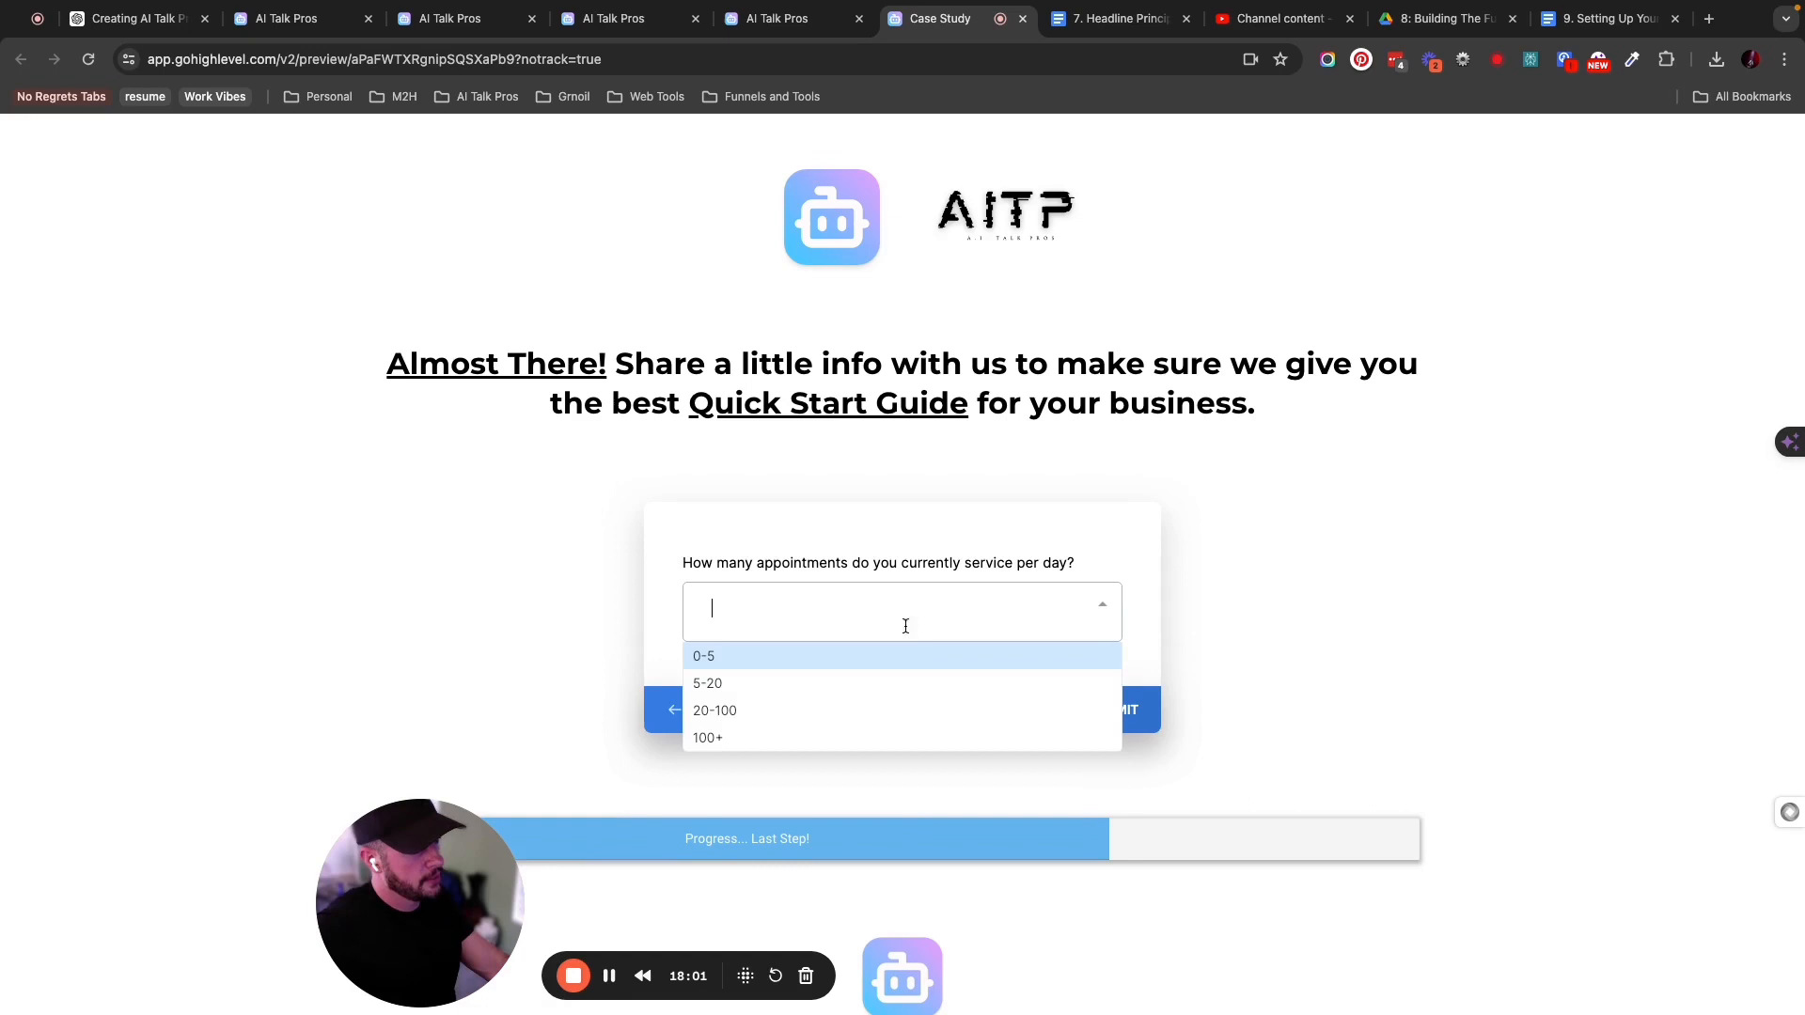
{"action": "left_click", "coordinate": [878, 689]}
{"action": "left_click", "coordinate": [1097, 712]}
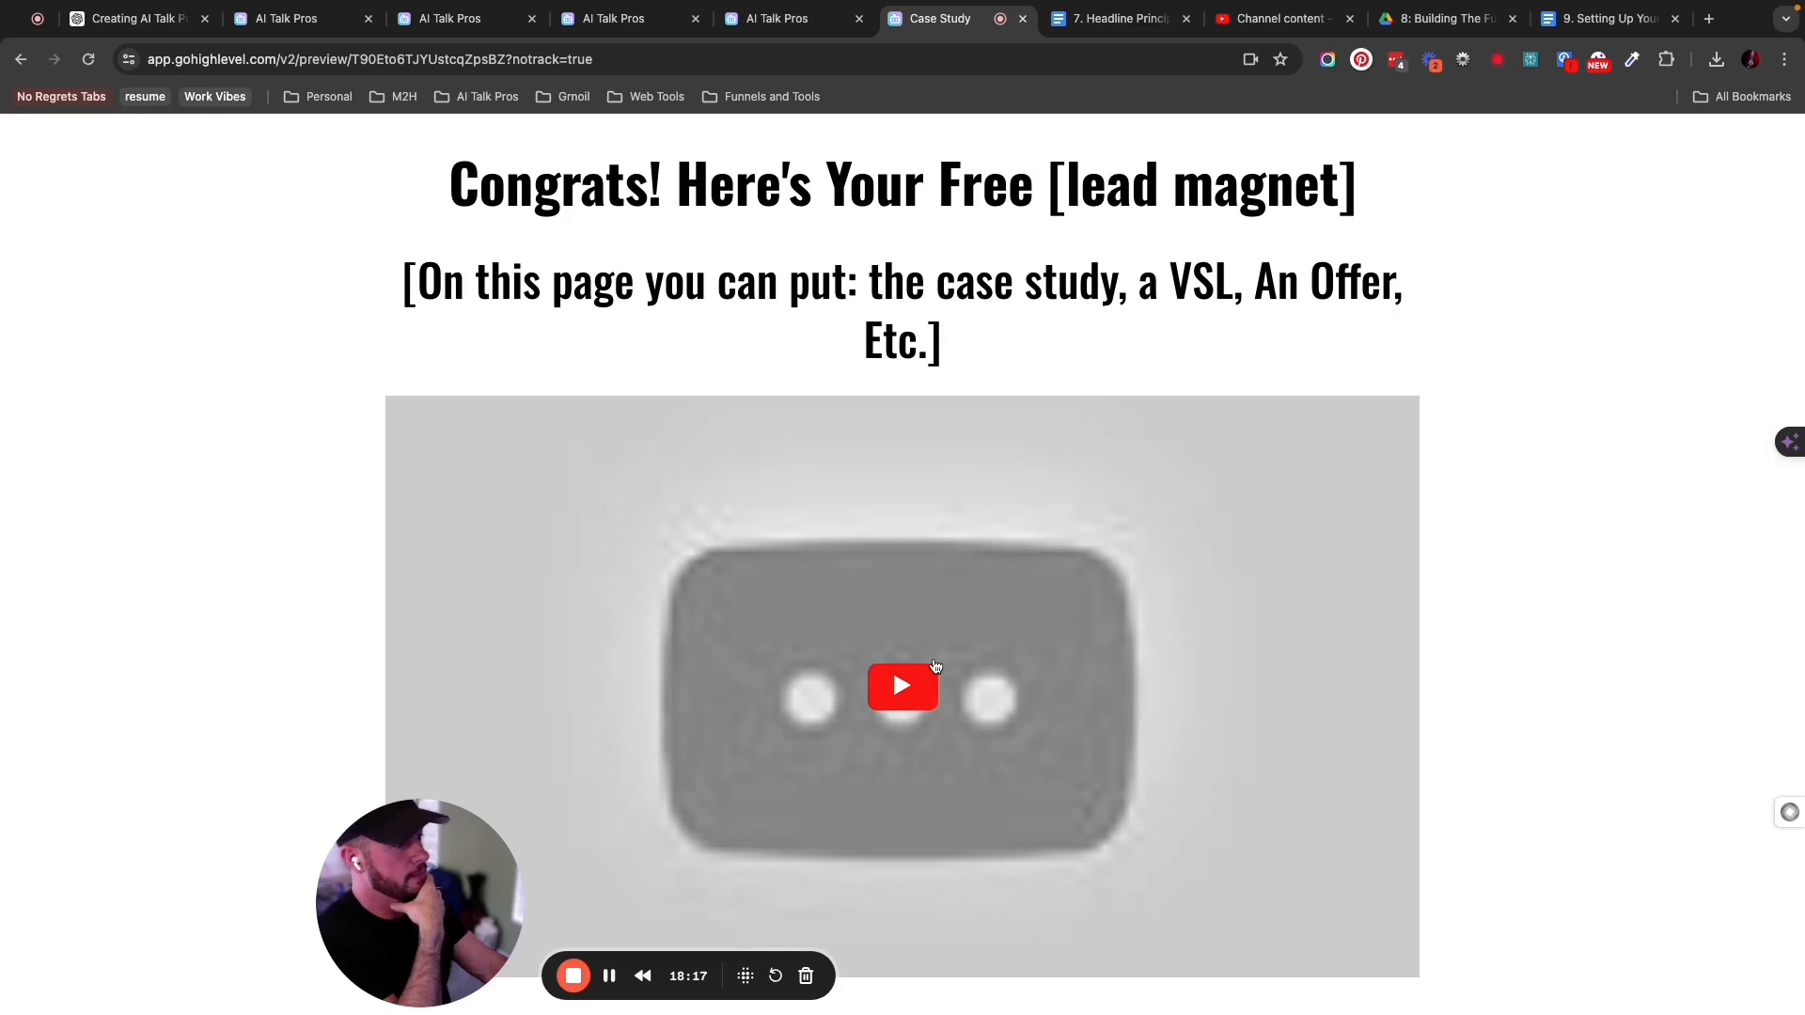
Play and pause the video on the previewed Congrats page, and close the preview.
{"action": "scroll", "coordinate": [935, 669], "scroll_direction": "down", "scroll_amount": 1}
{"action": "scroll", "coordinate": [948, 646], "scroll_direction": "up", "scroll_amount": 1}
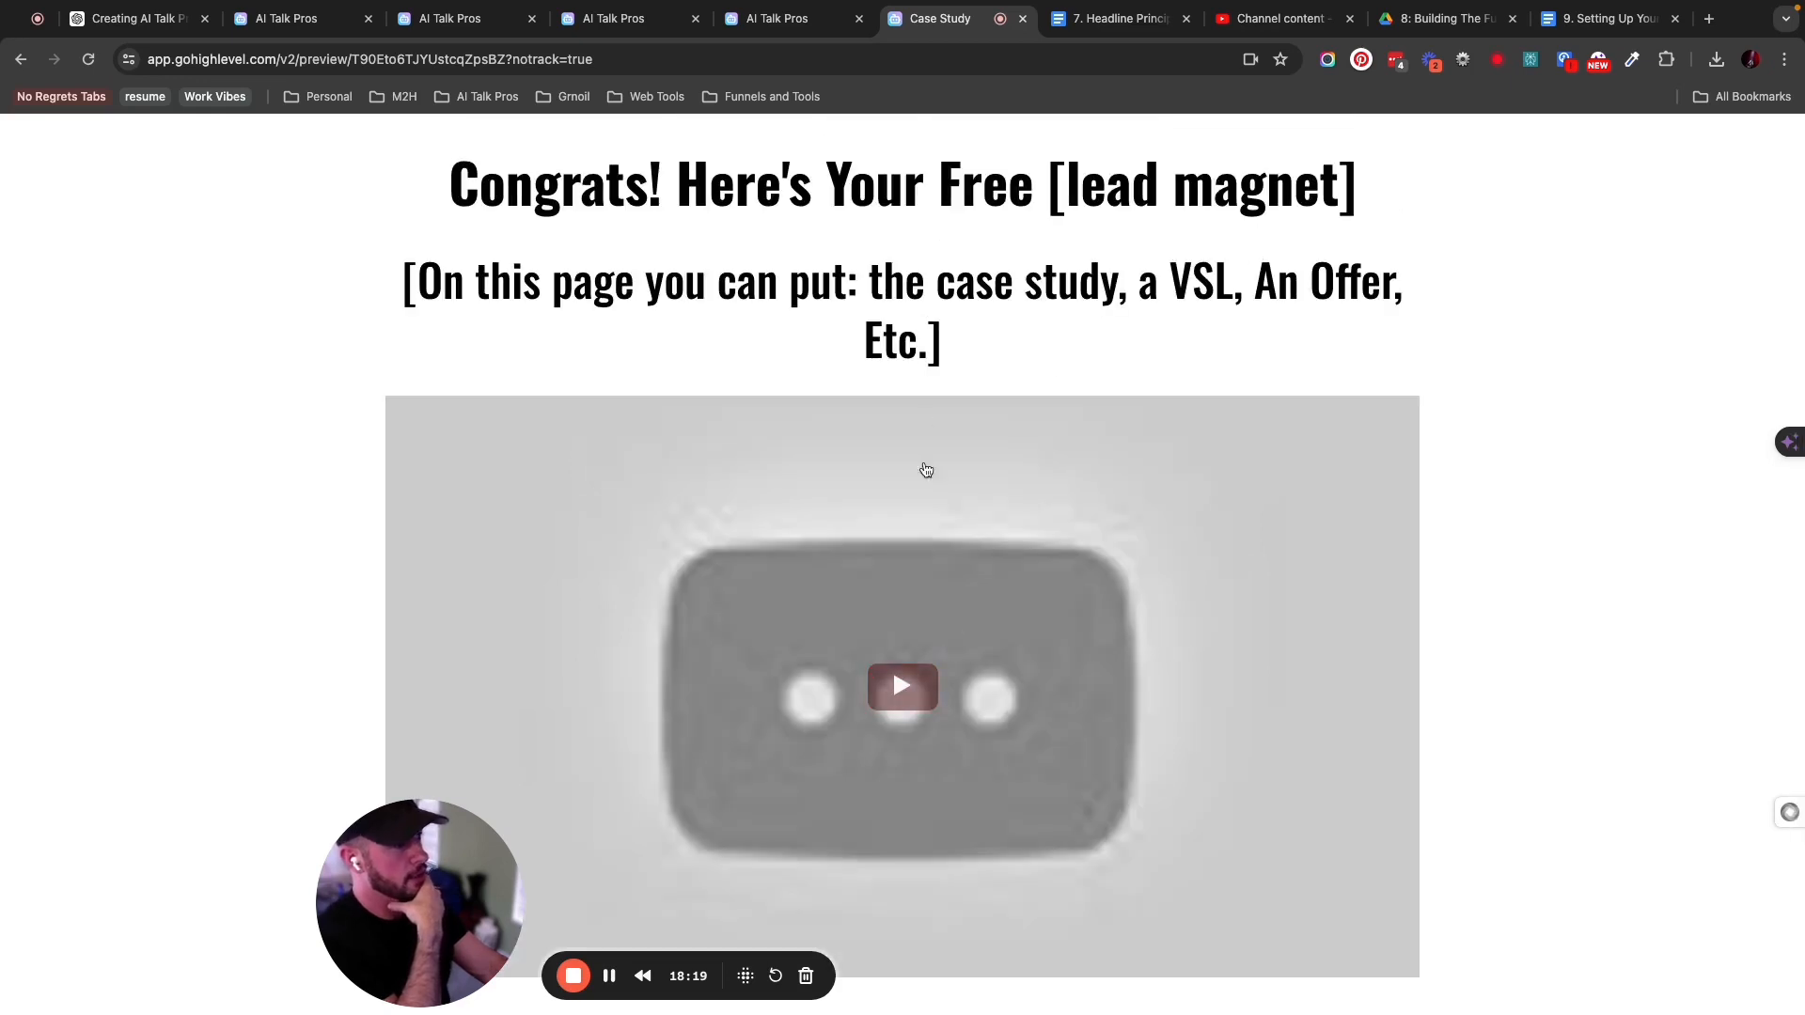
{"action": "left_click", "coordinate": [917, 694]}
{"action": "scroll", "coordinate": [1070, 735], "scroll_direction": "down", "scroll_amount": 1}
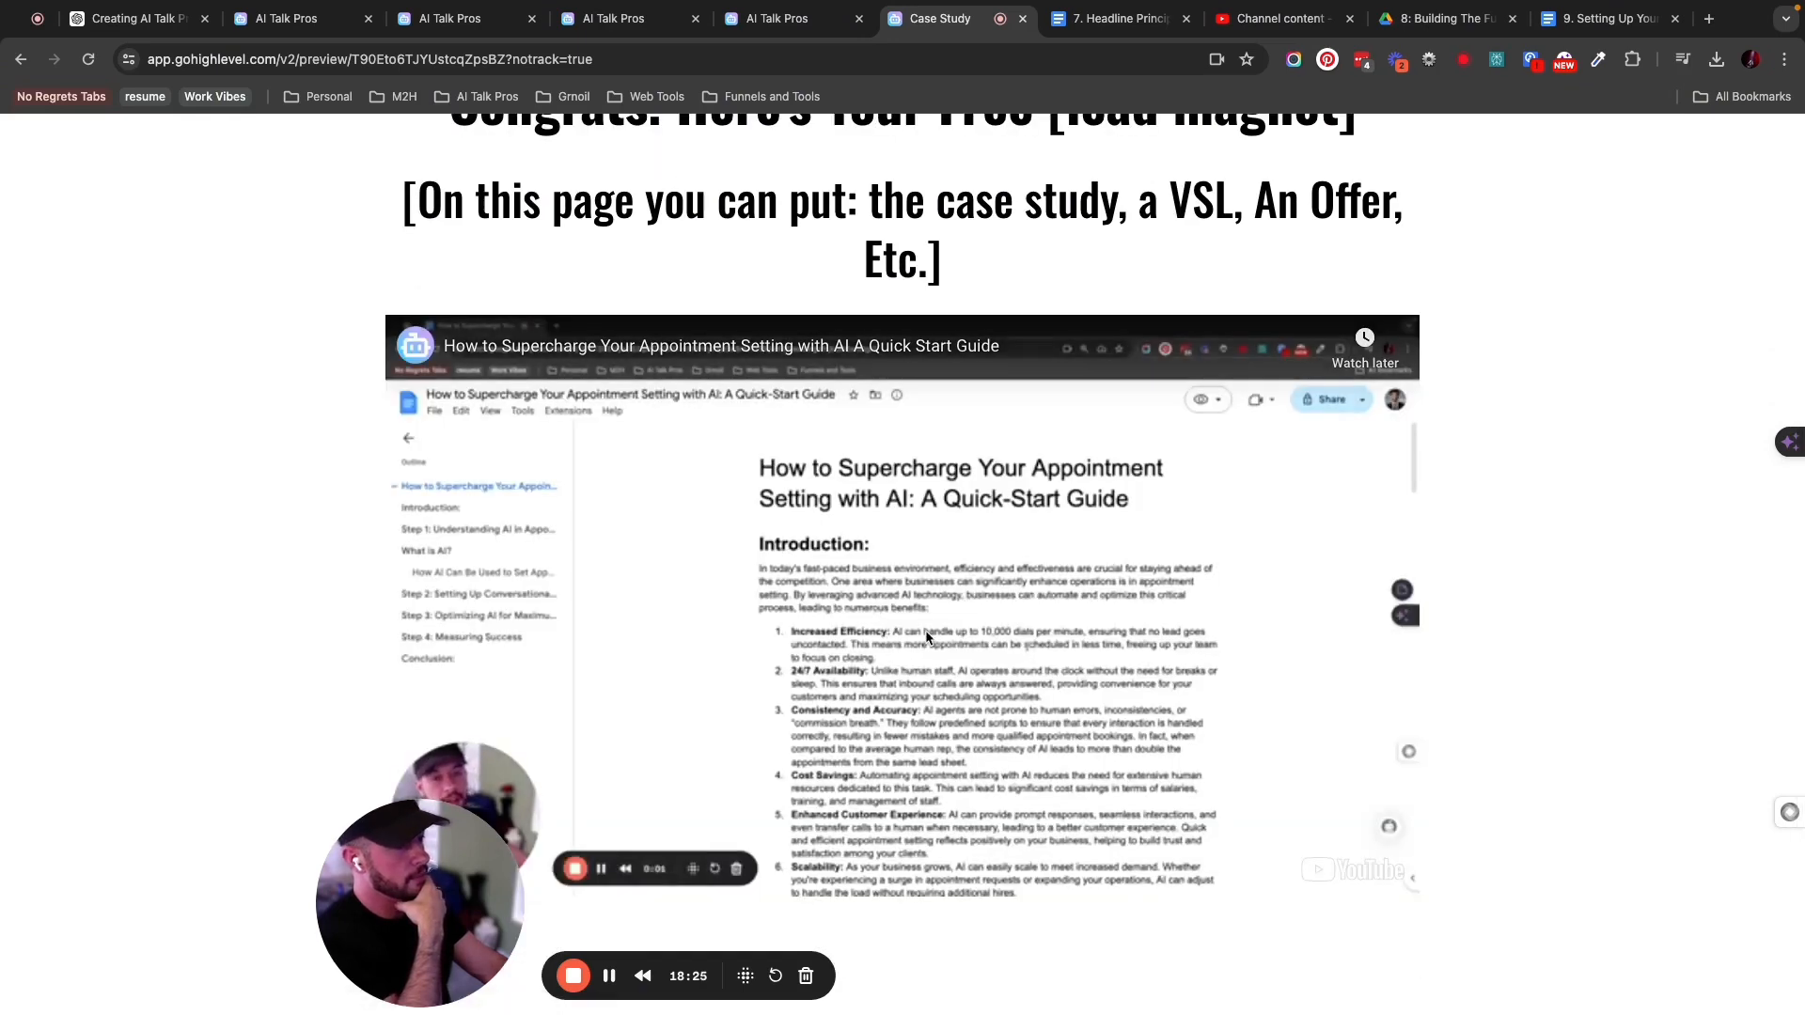
{"action": "left_click", "coordinate": [926, 634]}
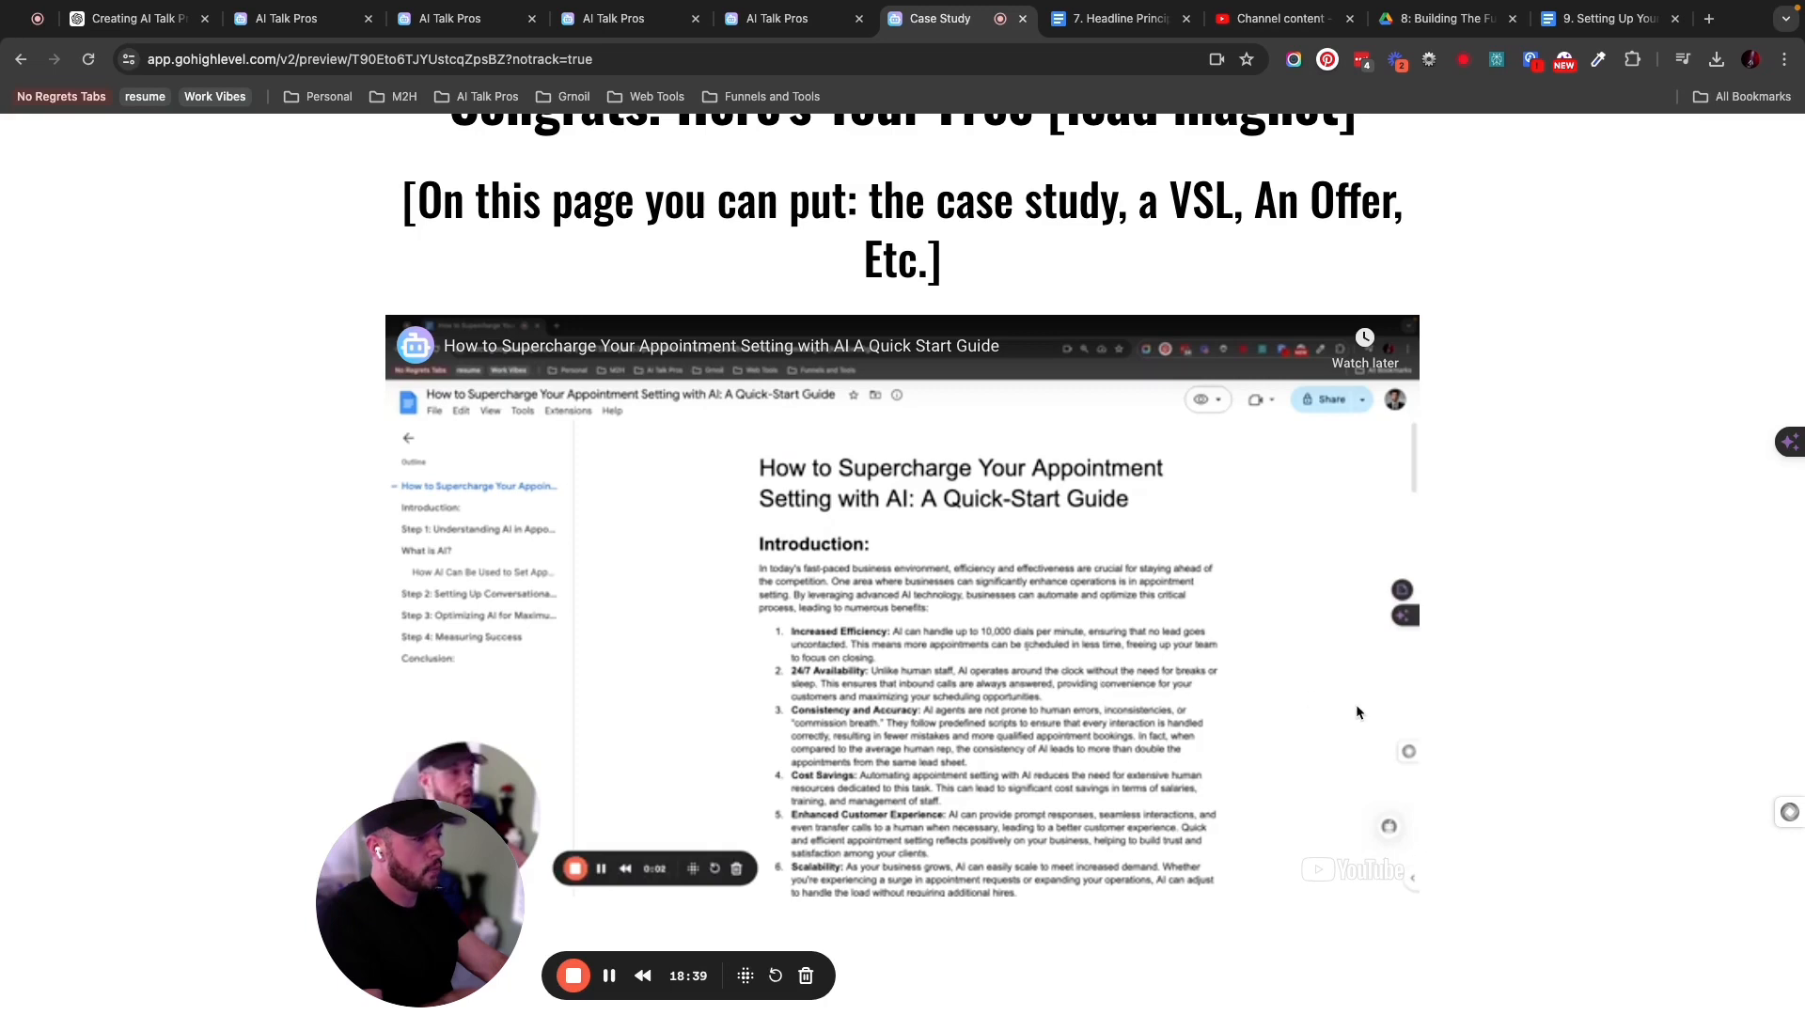
{"action": "scroll", "coordinate": [1388, 709], "scroll_direction": "up", "scroll_amount": 1}
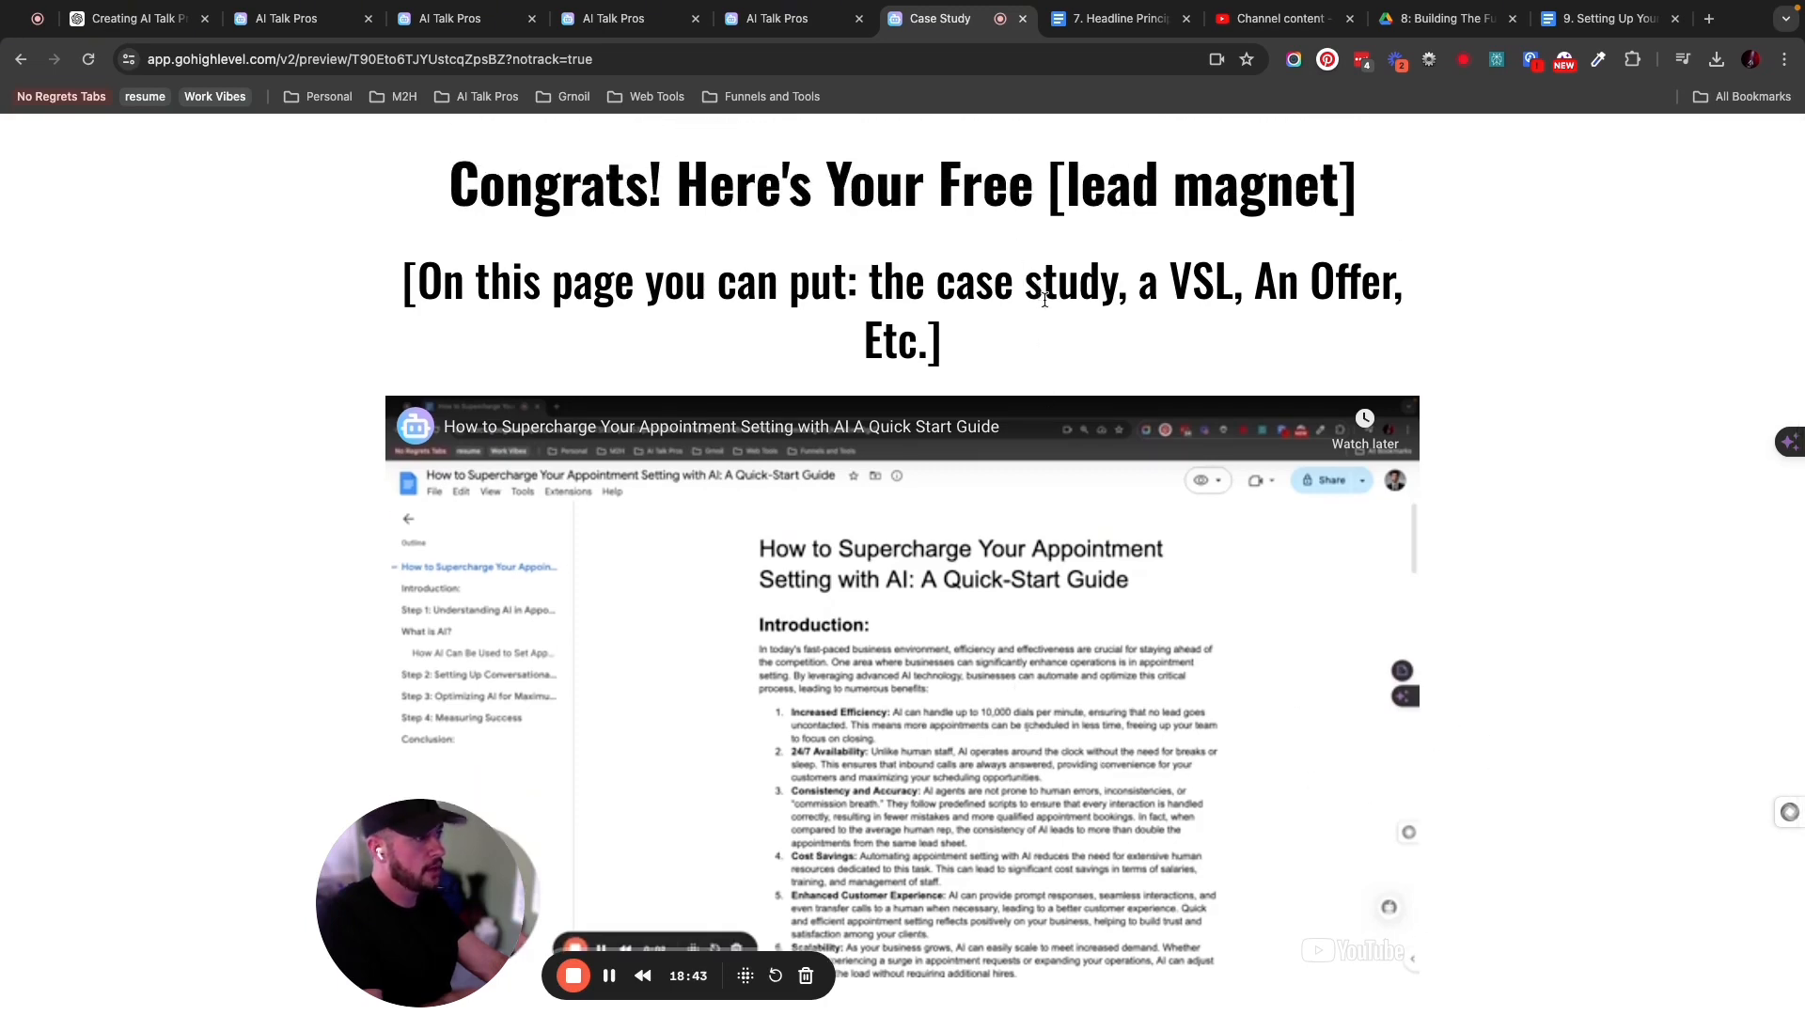
{"action": "left_click", "coordinate": [1023, 19]}
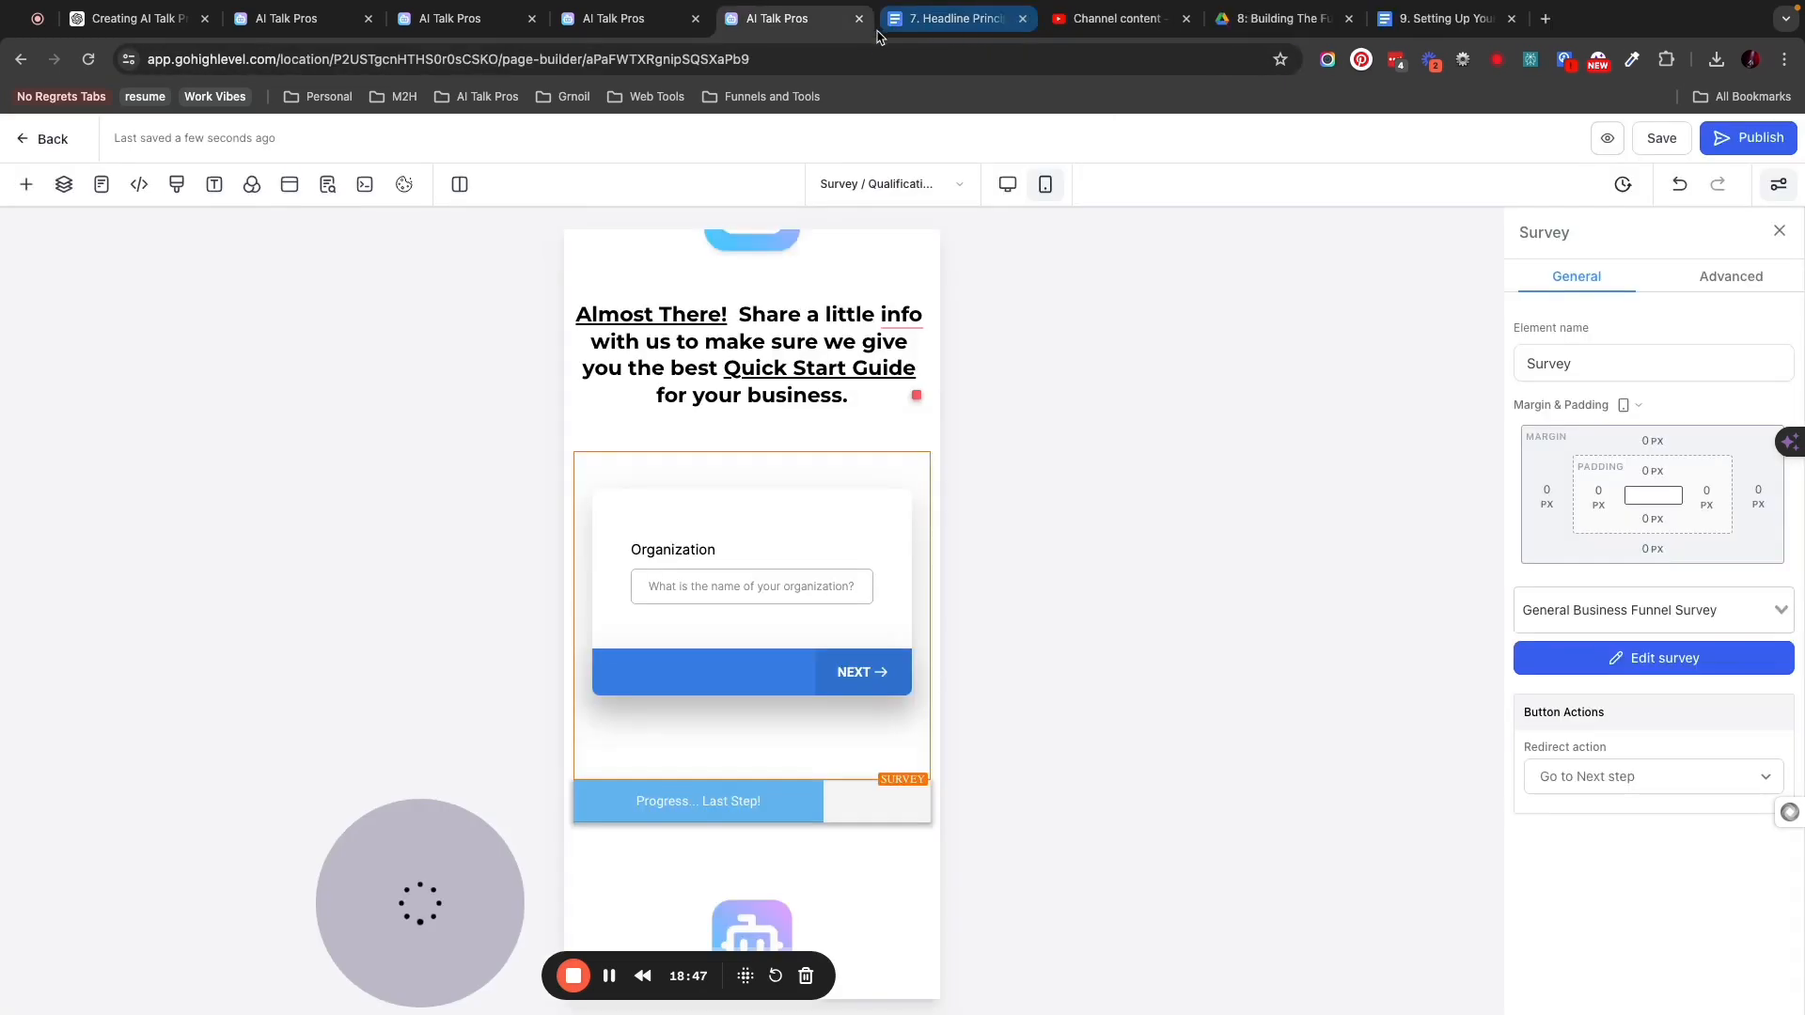
Open the Thank You Clone page in the builder and show its desktop layout.
{"action": "left_click", "coordinate": [931, 189]}
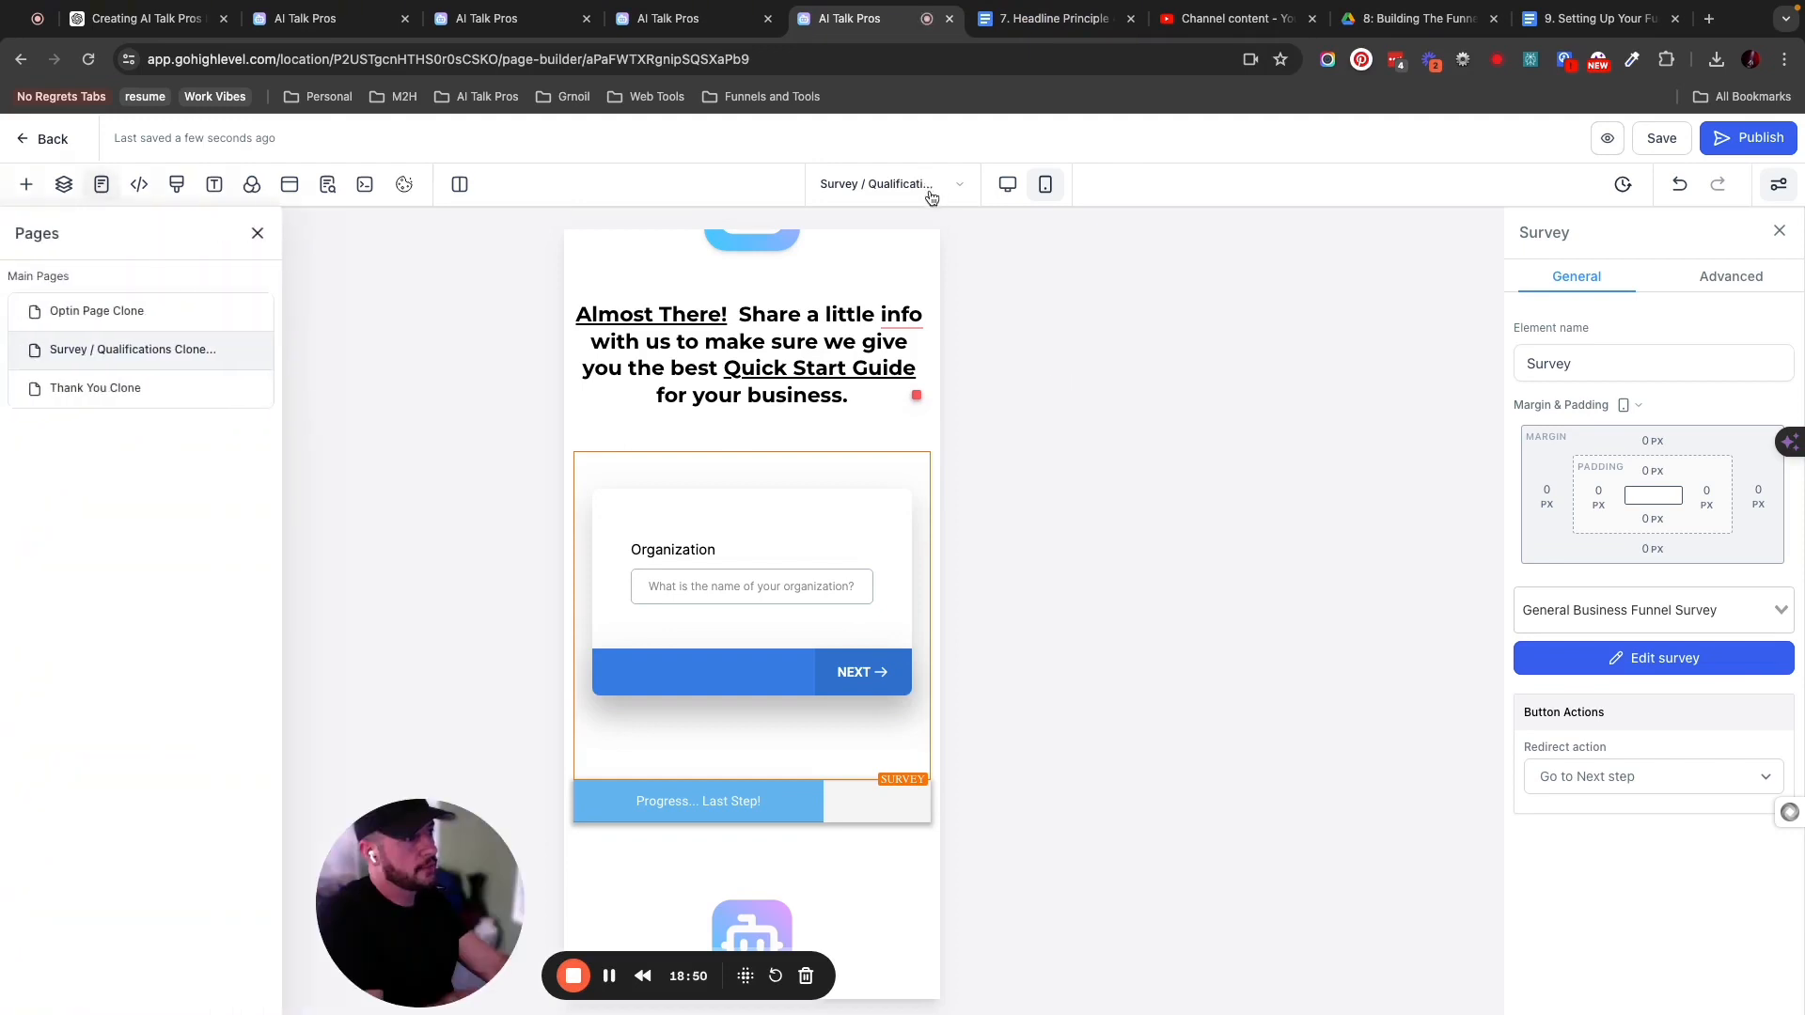
{"action": "left_click", "coordinate": [152, 395]}
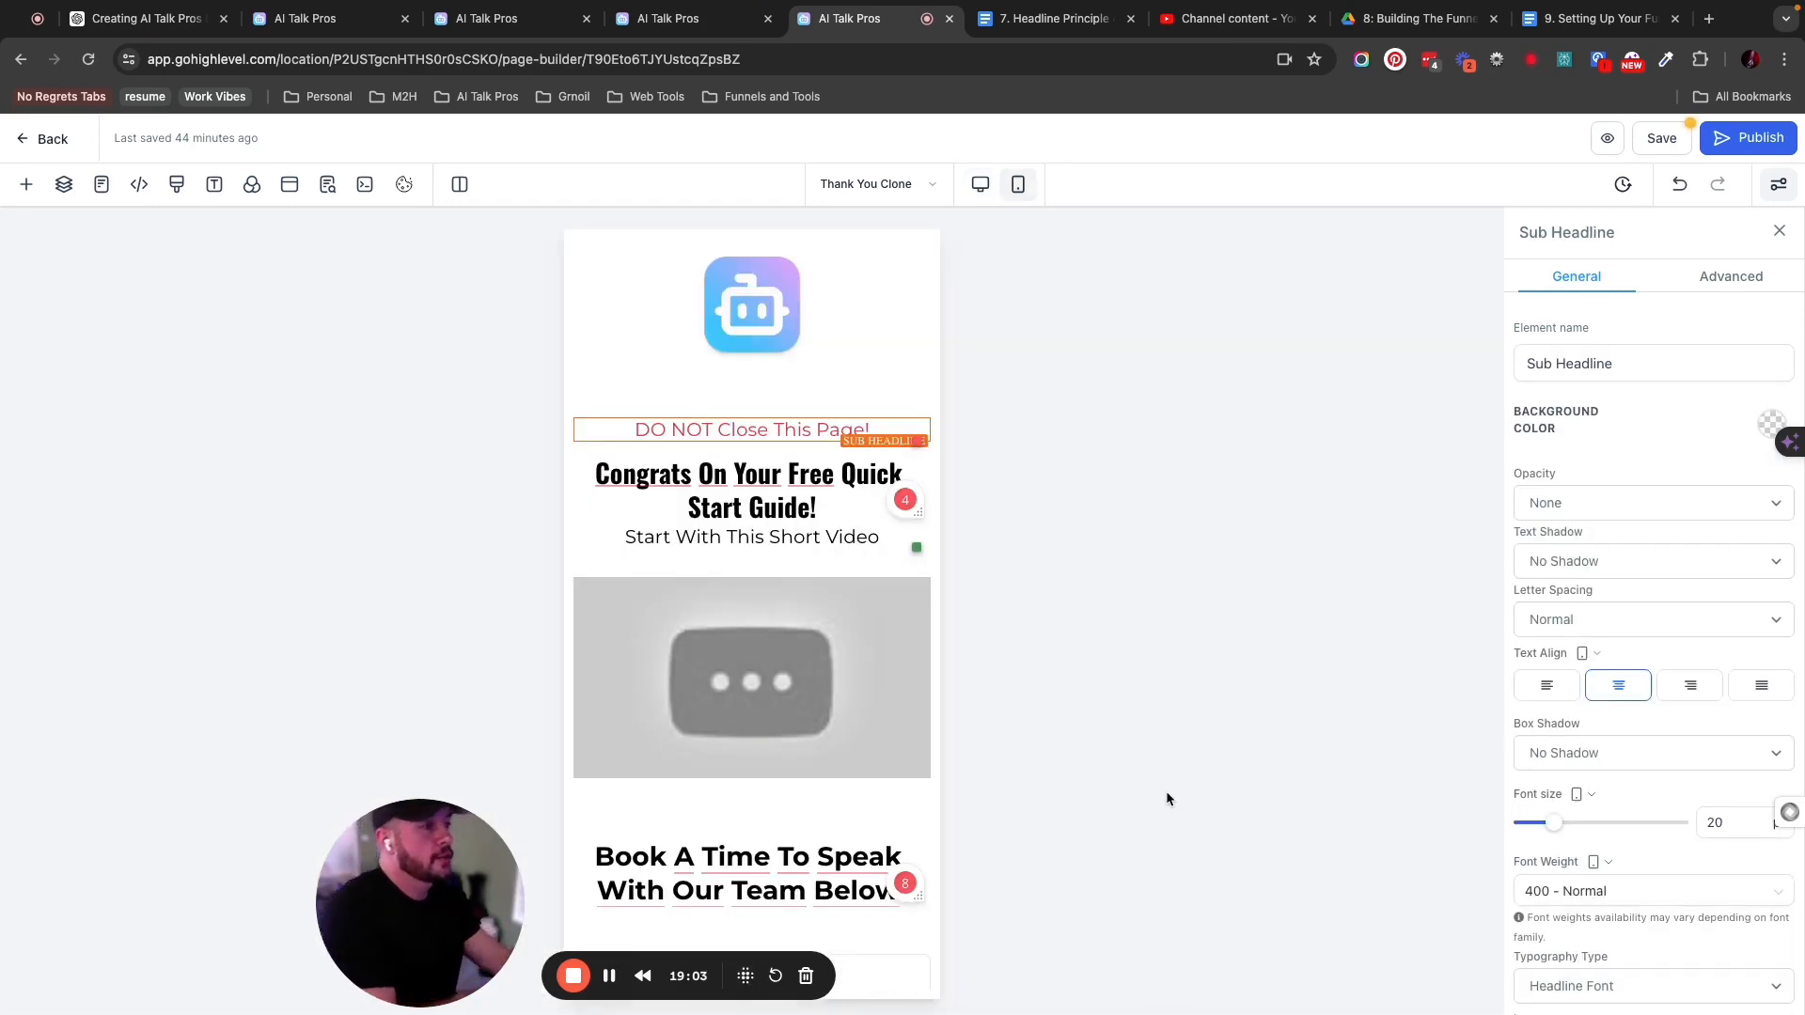
{"action": "left_click", "coordinate": [981, 186]}
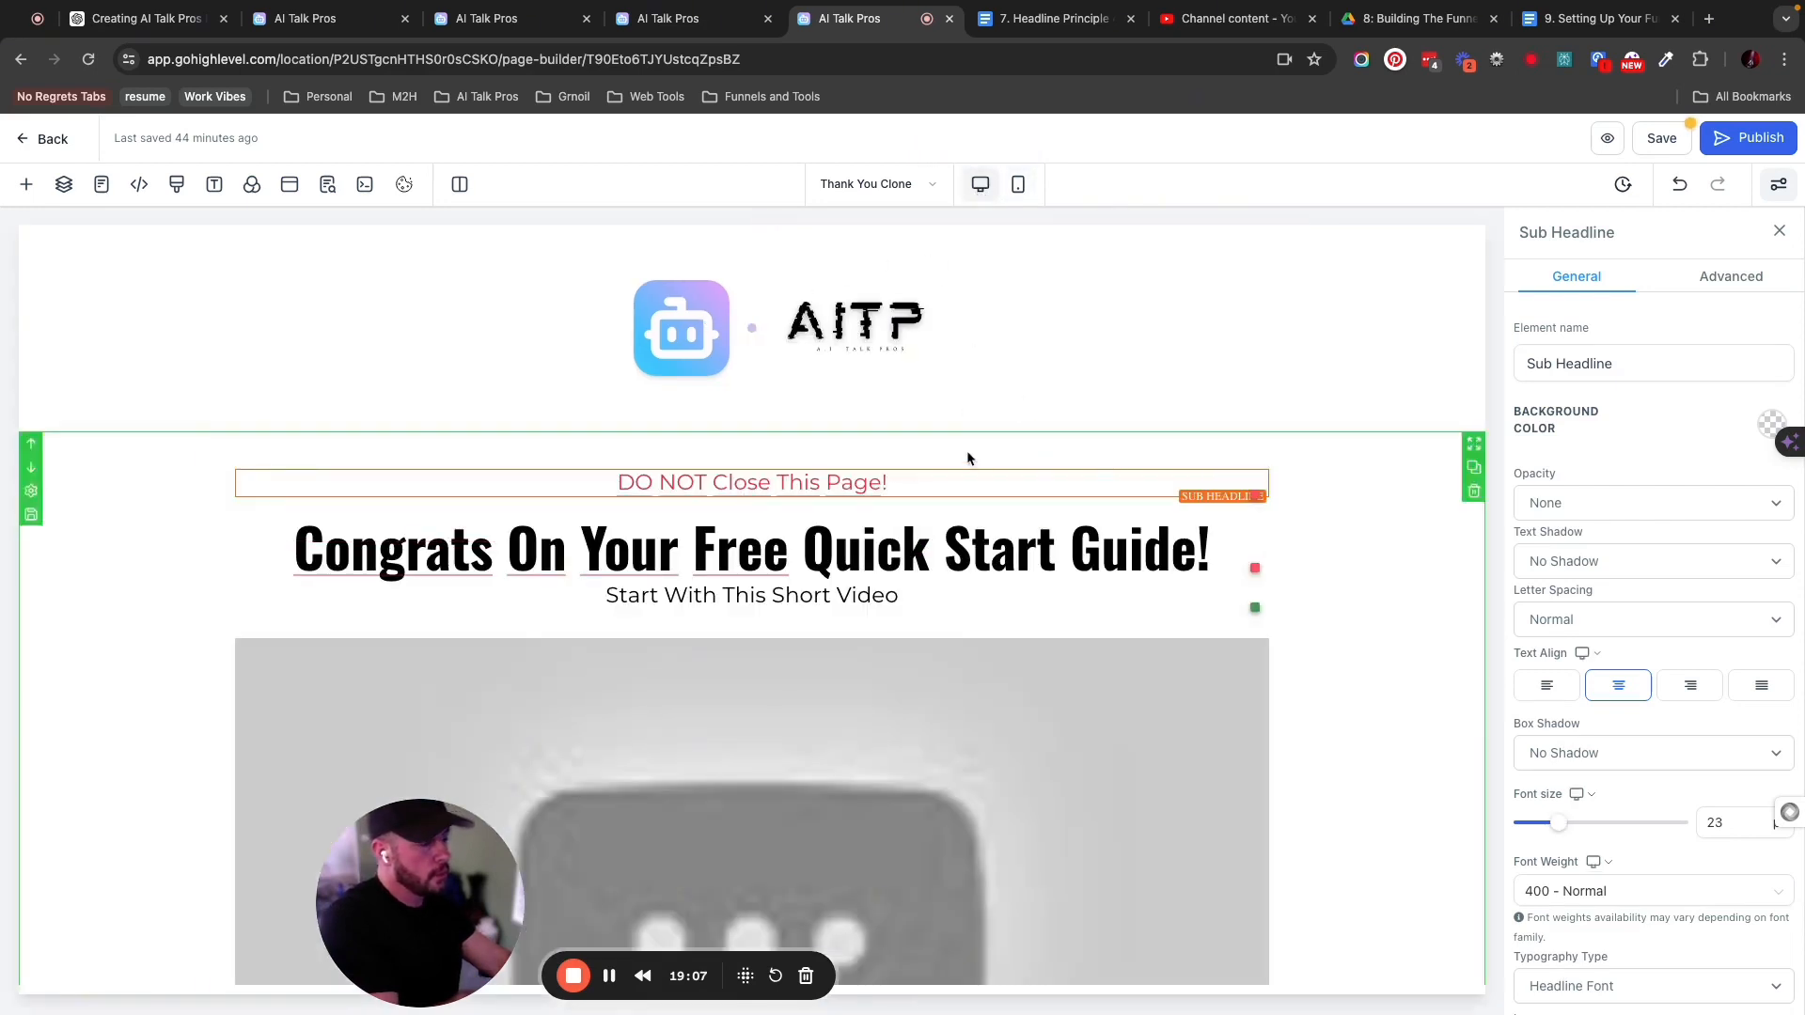
Review the Thank You page's headline, video, booking headline, calendar and footer, and save the page.
{"action": "scroll", "coordinate": [870, 522], "scroll_direction": "down", "scroll_amount": 2}
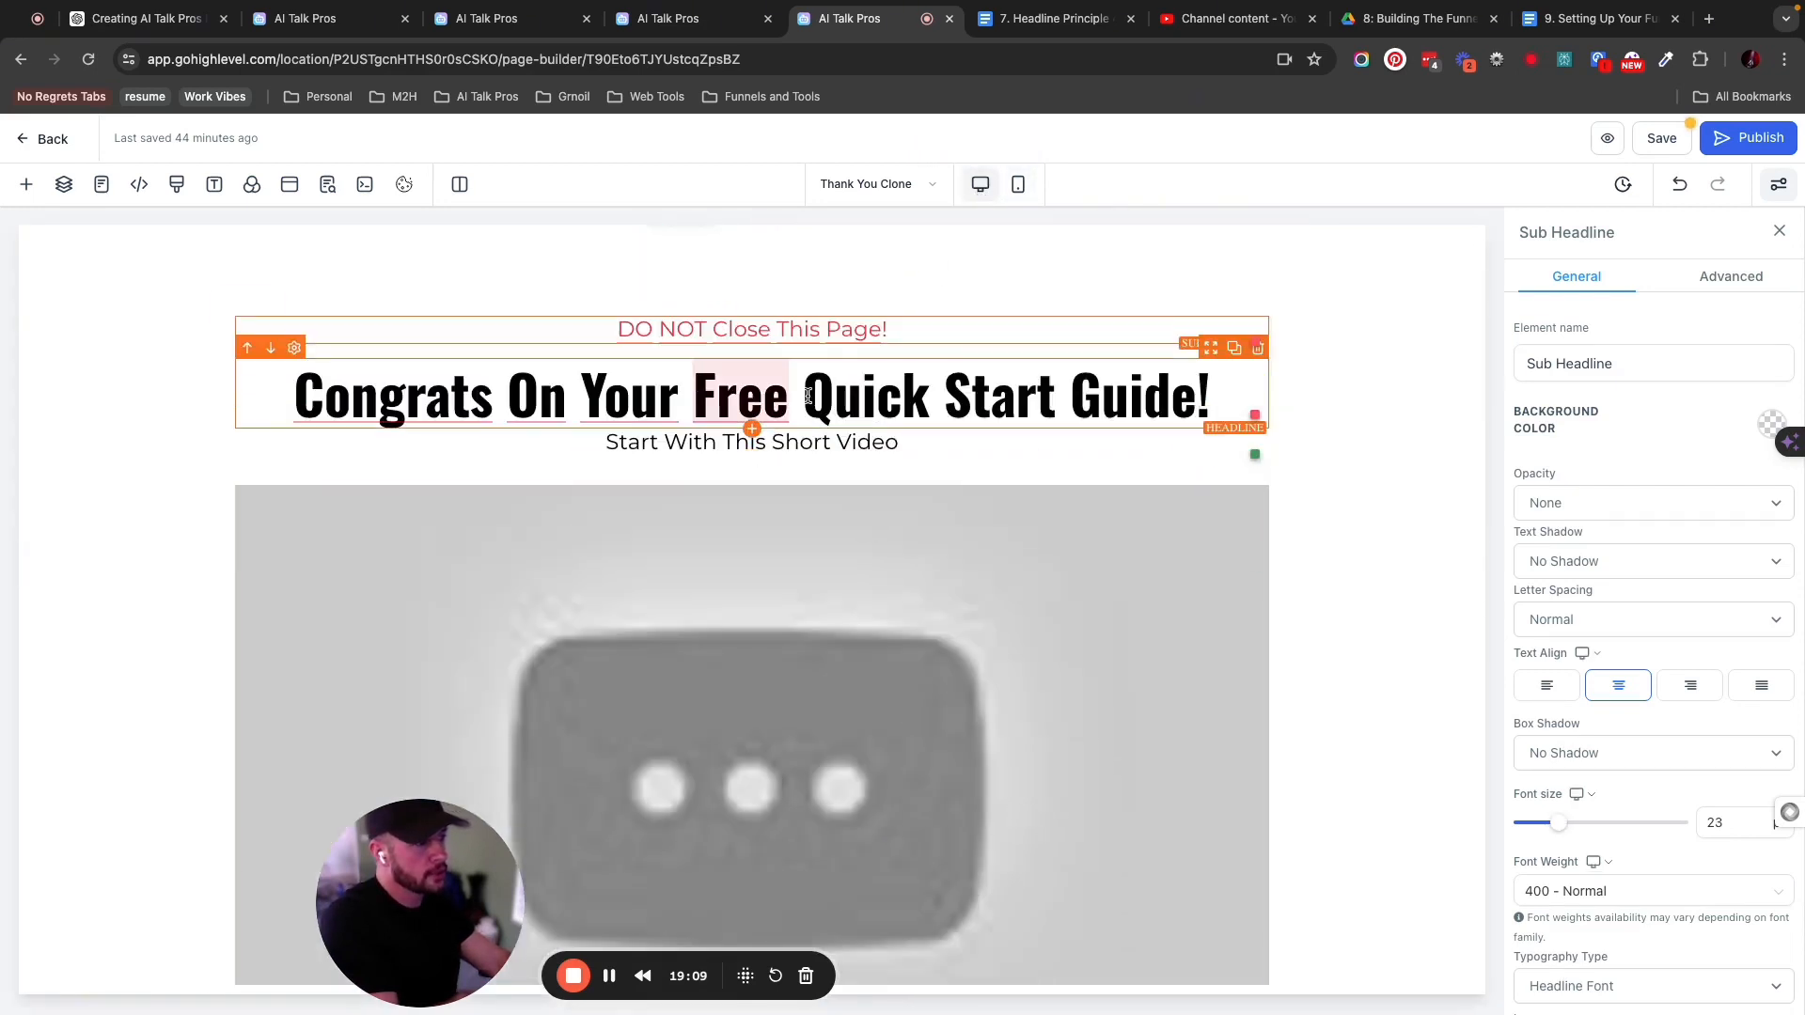
{"action": "scroll", "coordinate": [882, 485], "scroll_direction": "down", "scroll_amount": 5}
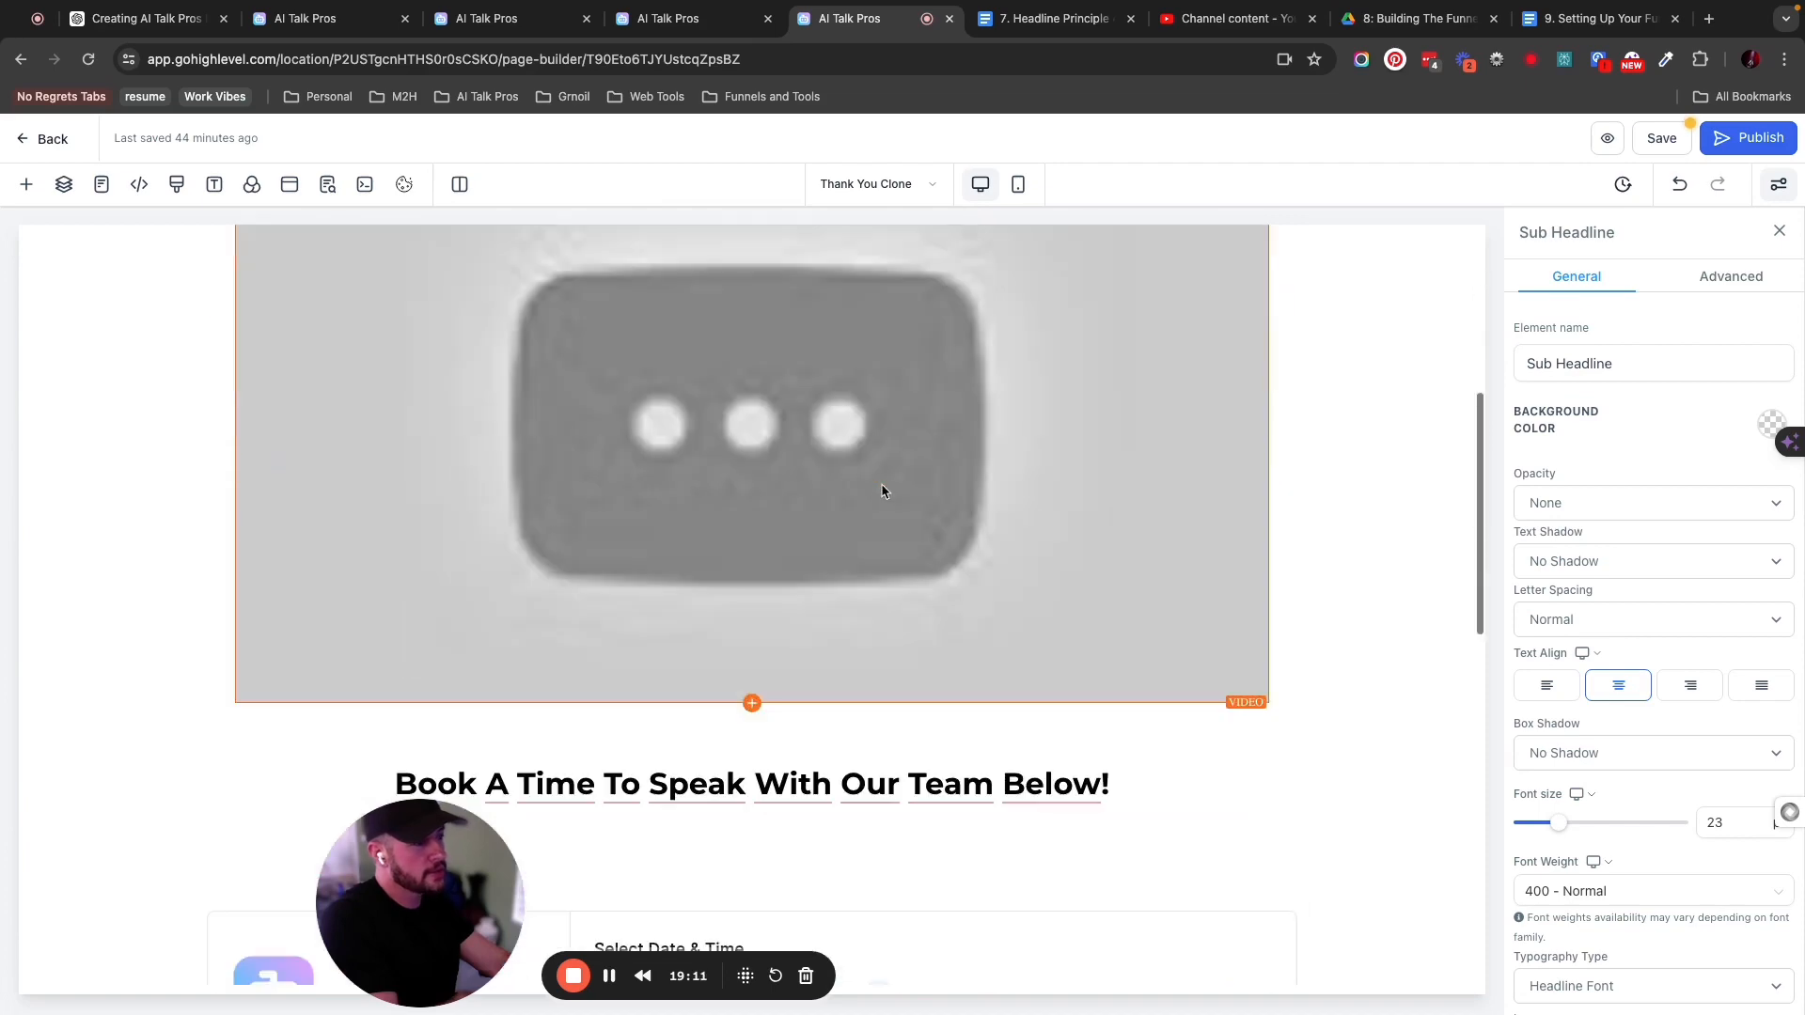
{"action": "scroll", "coordinate": [738, 512], "scroll_direction": "down", "scroll_amount": 6}
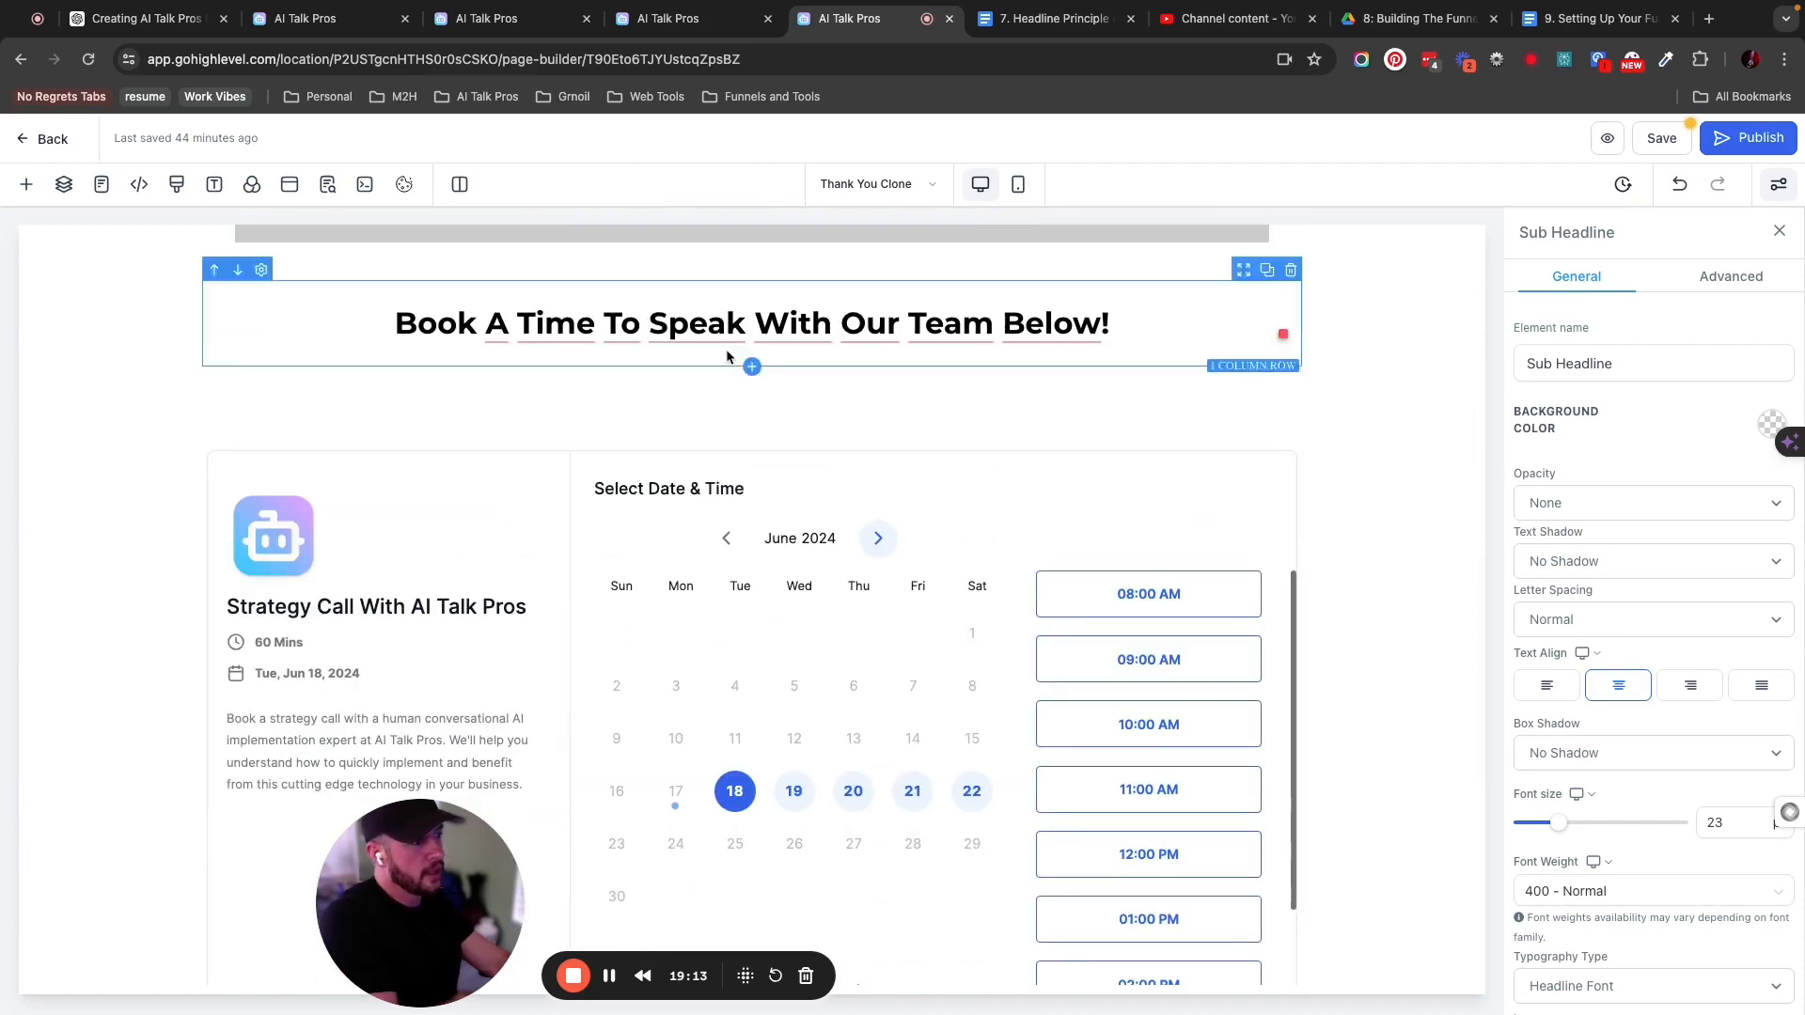
{"action": "scroll", "coordinate": [917, 527], "scroll_direction": "down", "scroll_amount": 4}
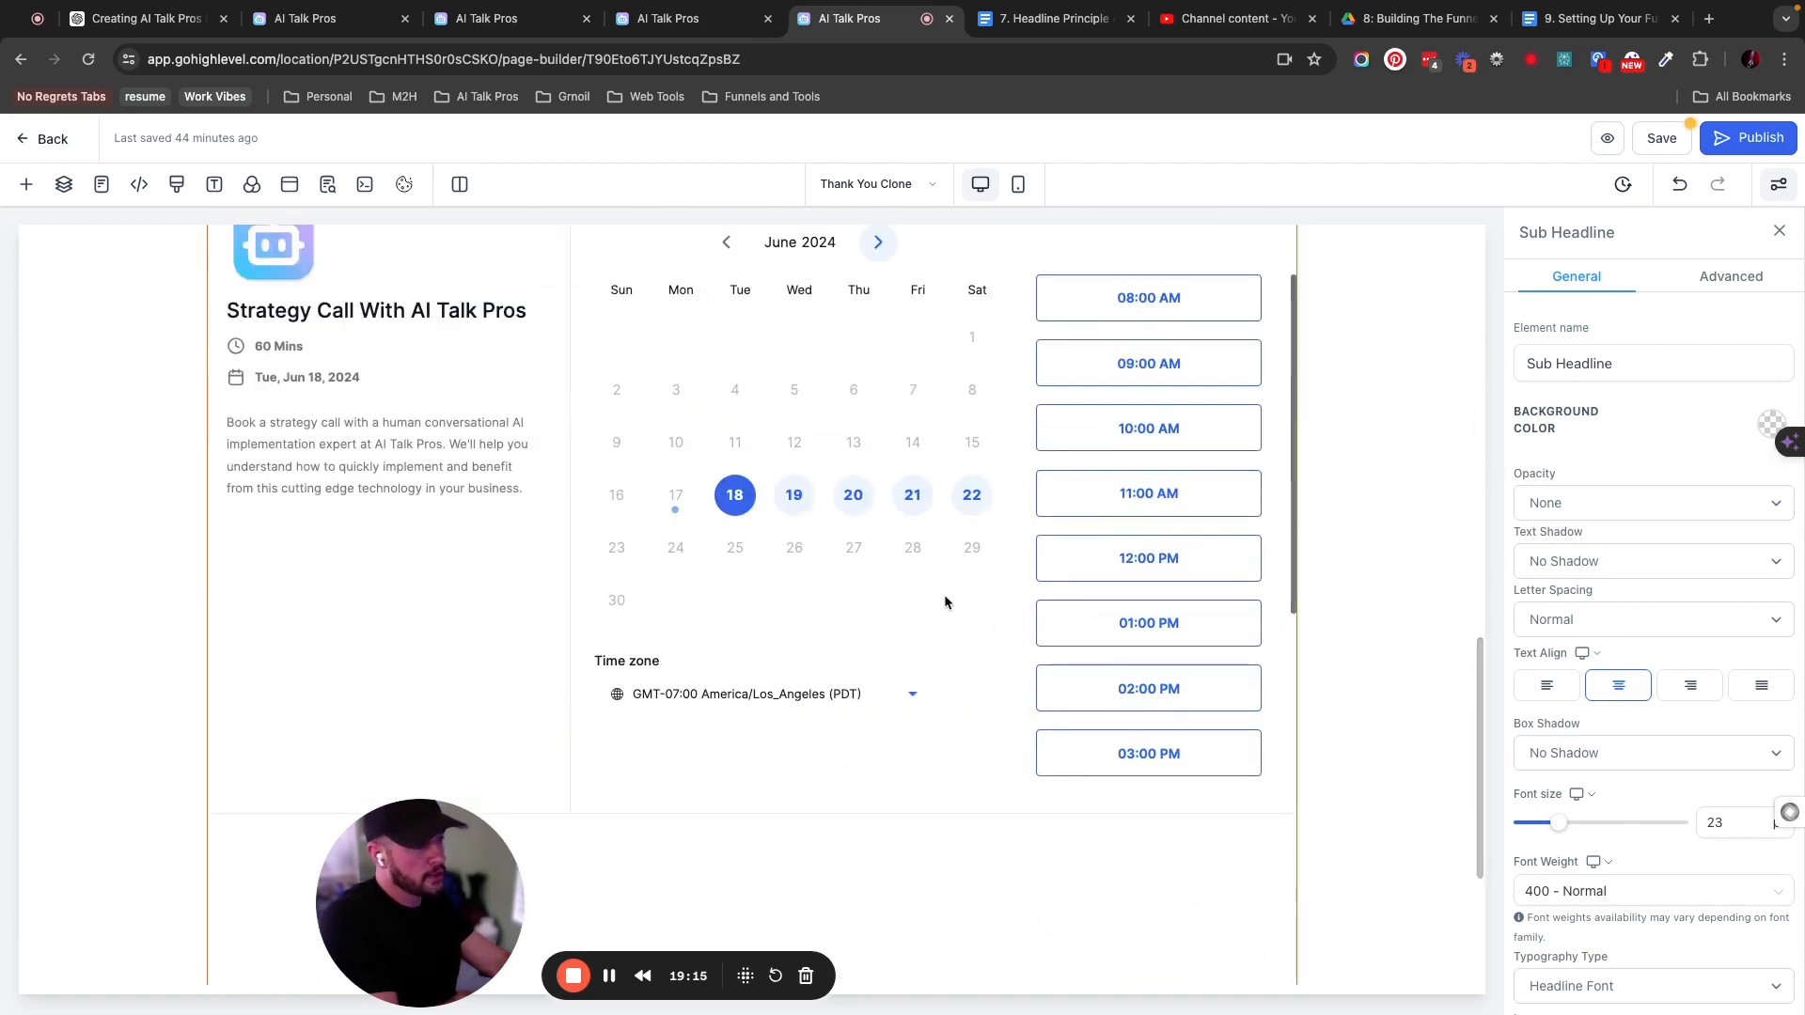
{"action": "scroll", "coordinate": [942, 602], "scroll_direction": "down", "scroll_amount": 4}
{"action": "scroll", "coordinate": [950, 600], "scroll_direction": "up", "scroll_amount": 15}
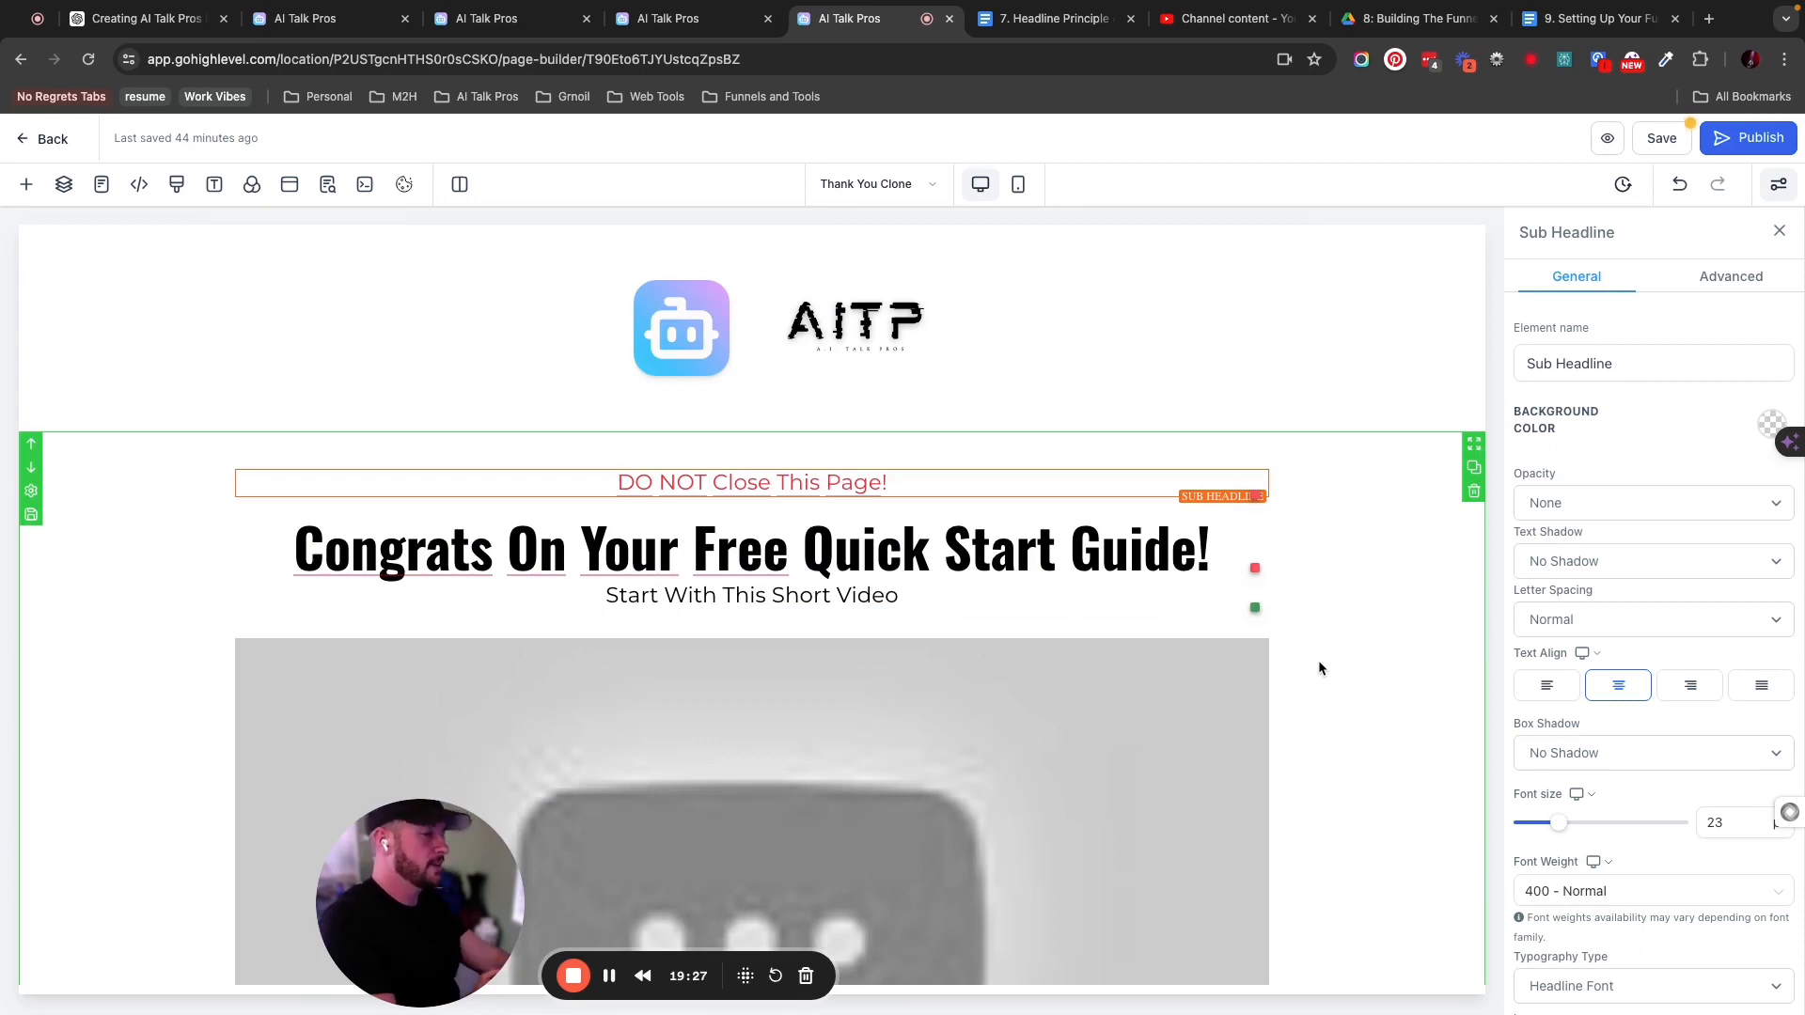
{"action": "scroll", "coordinate": [1277, 753], "scroll_direction": "down", "scroll_amount": 5}
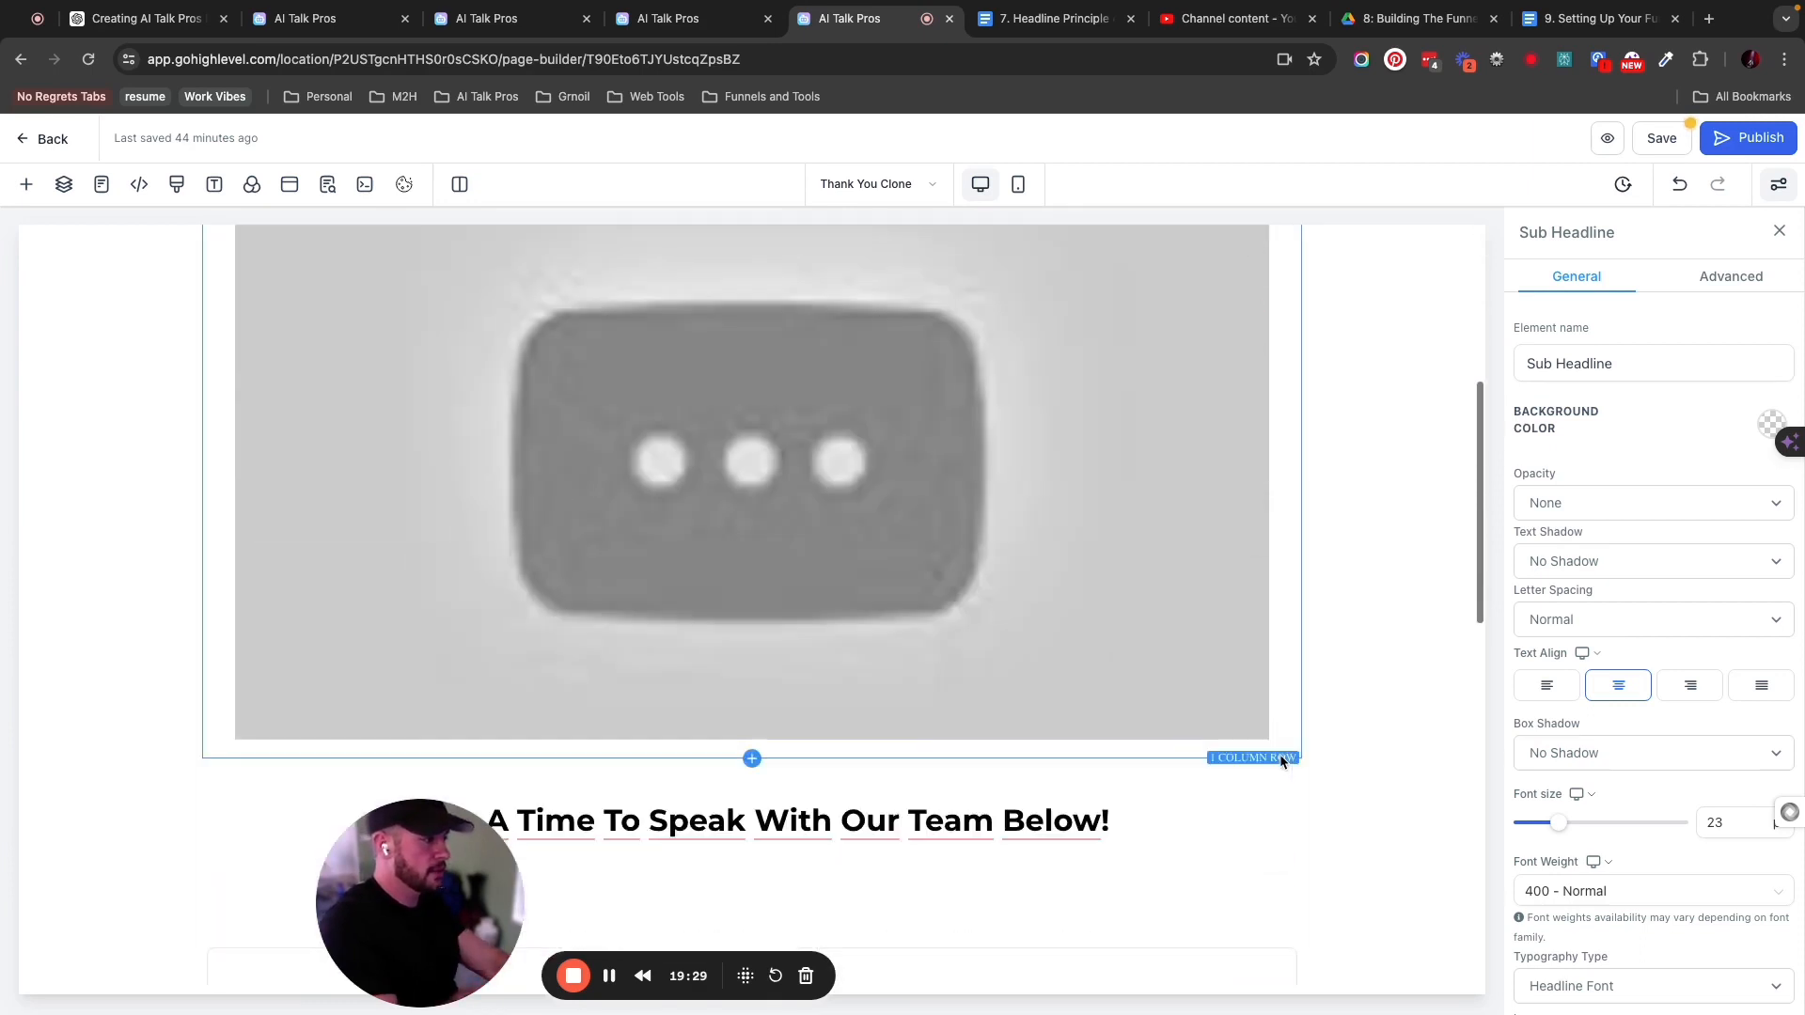
{"action": "scroll", "coordinate": [1340, 747], "scroll_direction": "down", "scroll_amount": 4}
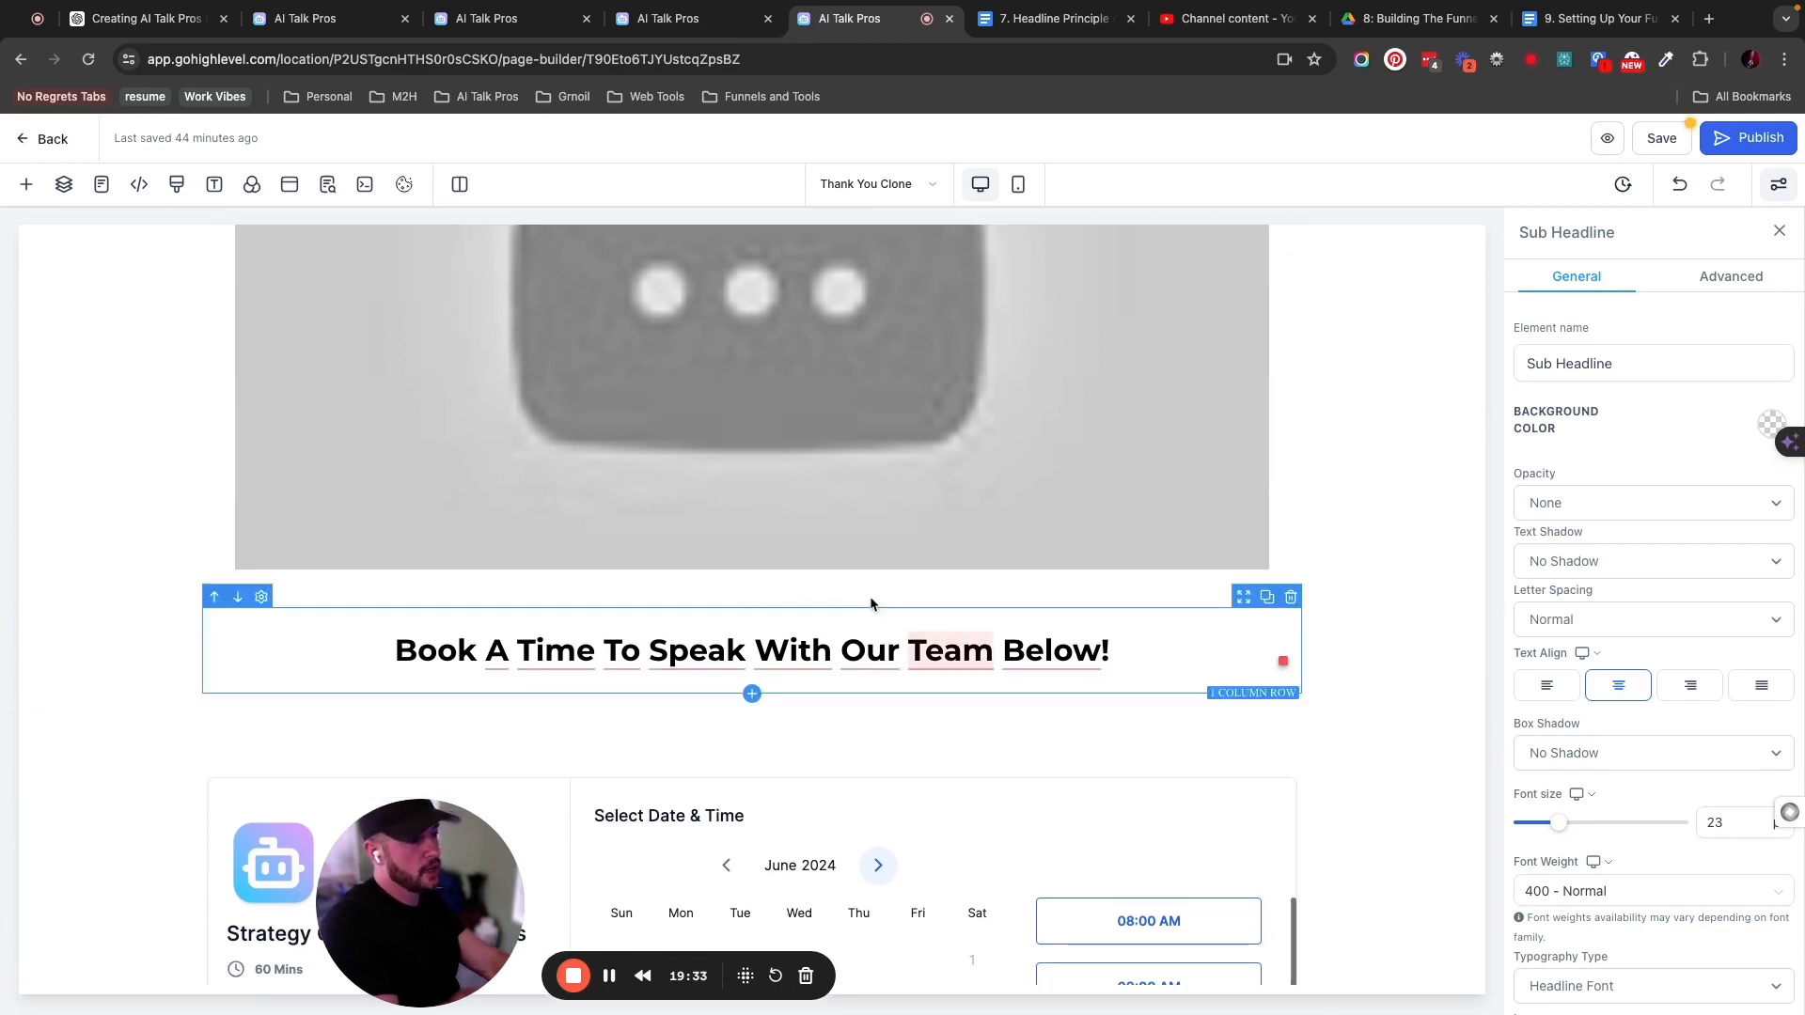
{"action": "mouse_move", "coordinate": [783, 652]}
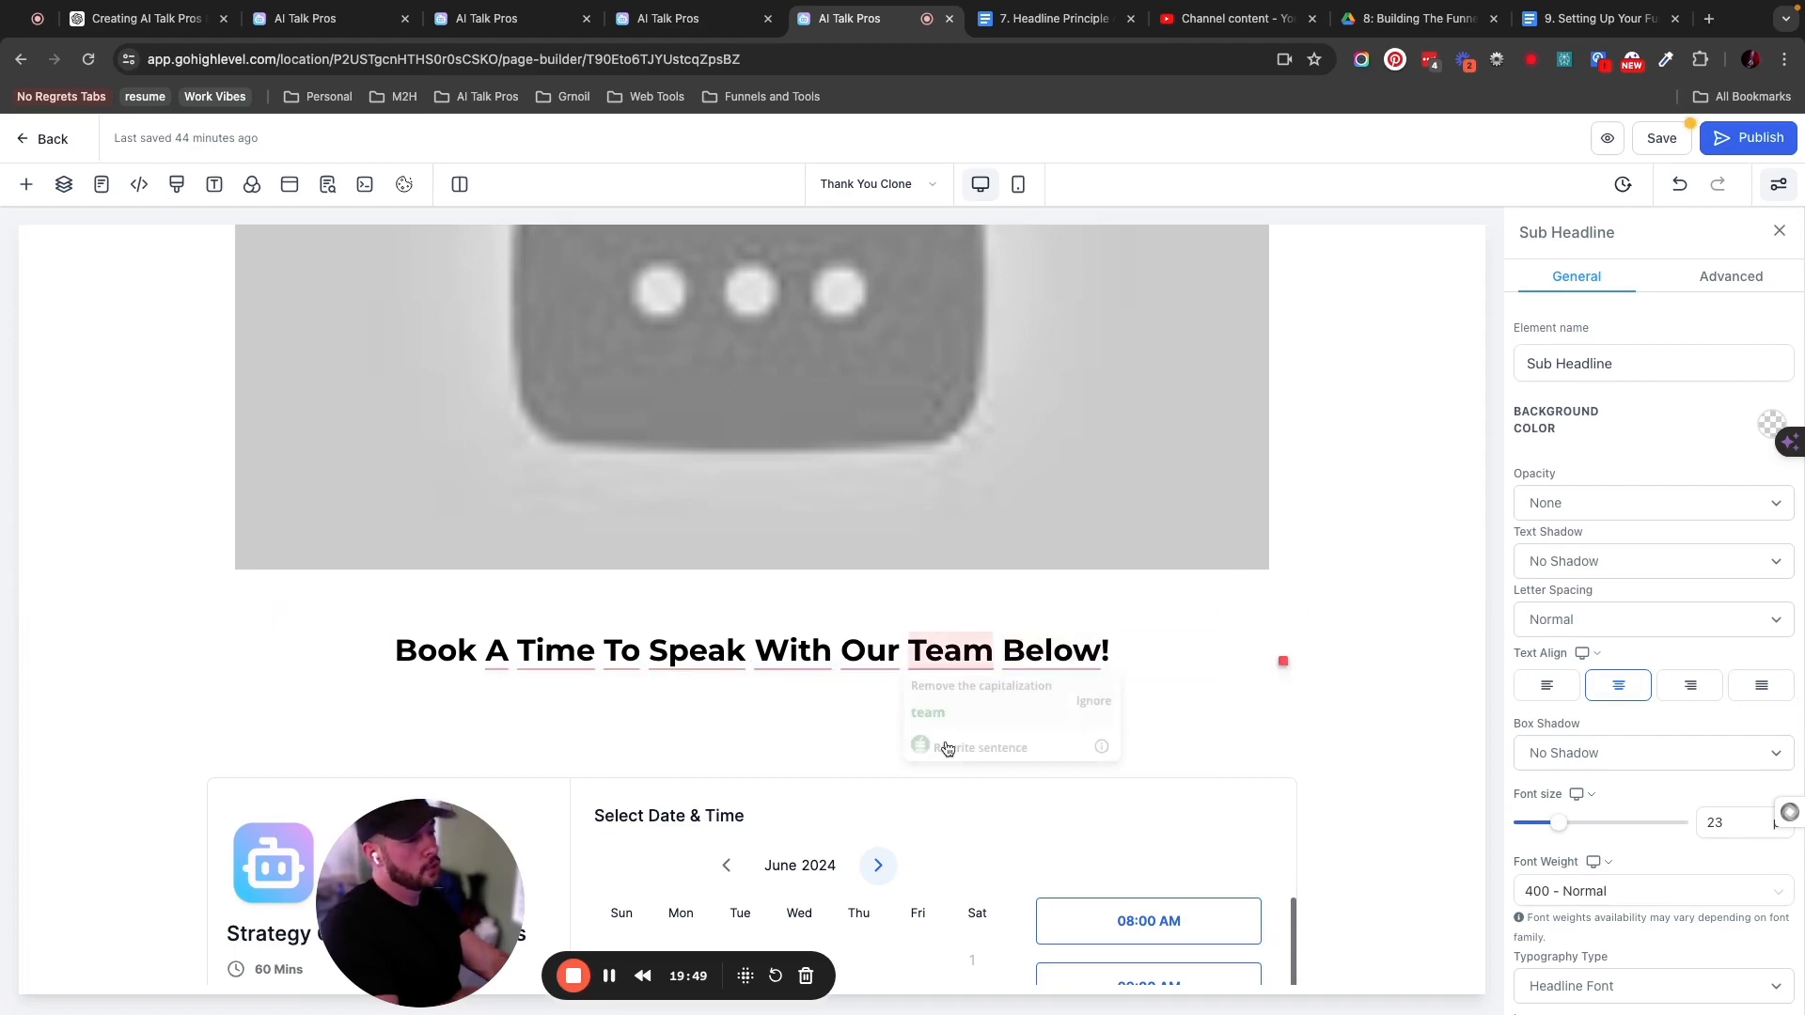
{"action": "scroll", "coordinate": [1058, 794], "scroll_direction": "down", "scroll_amount": 5}
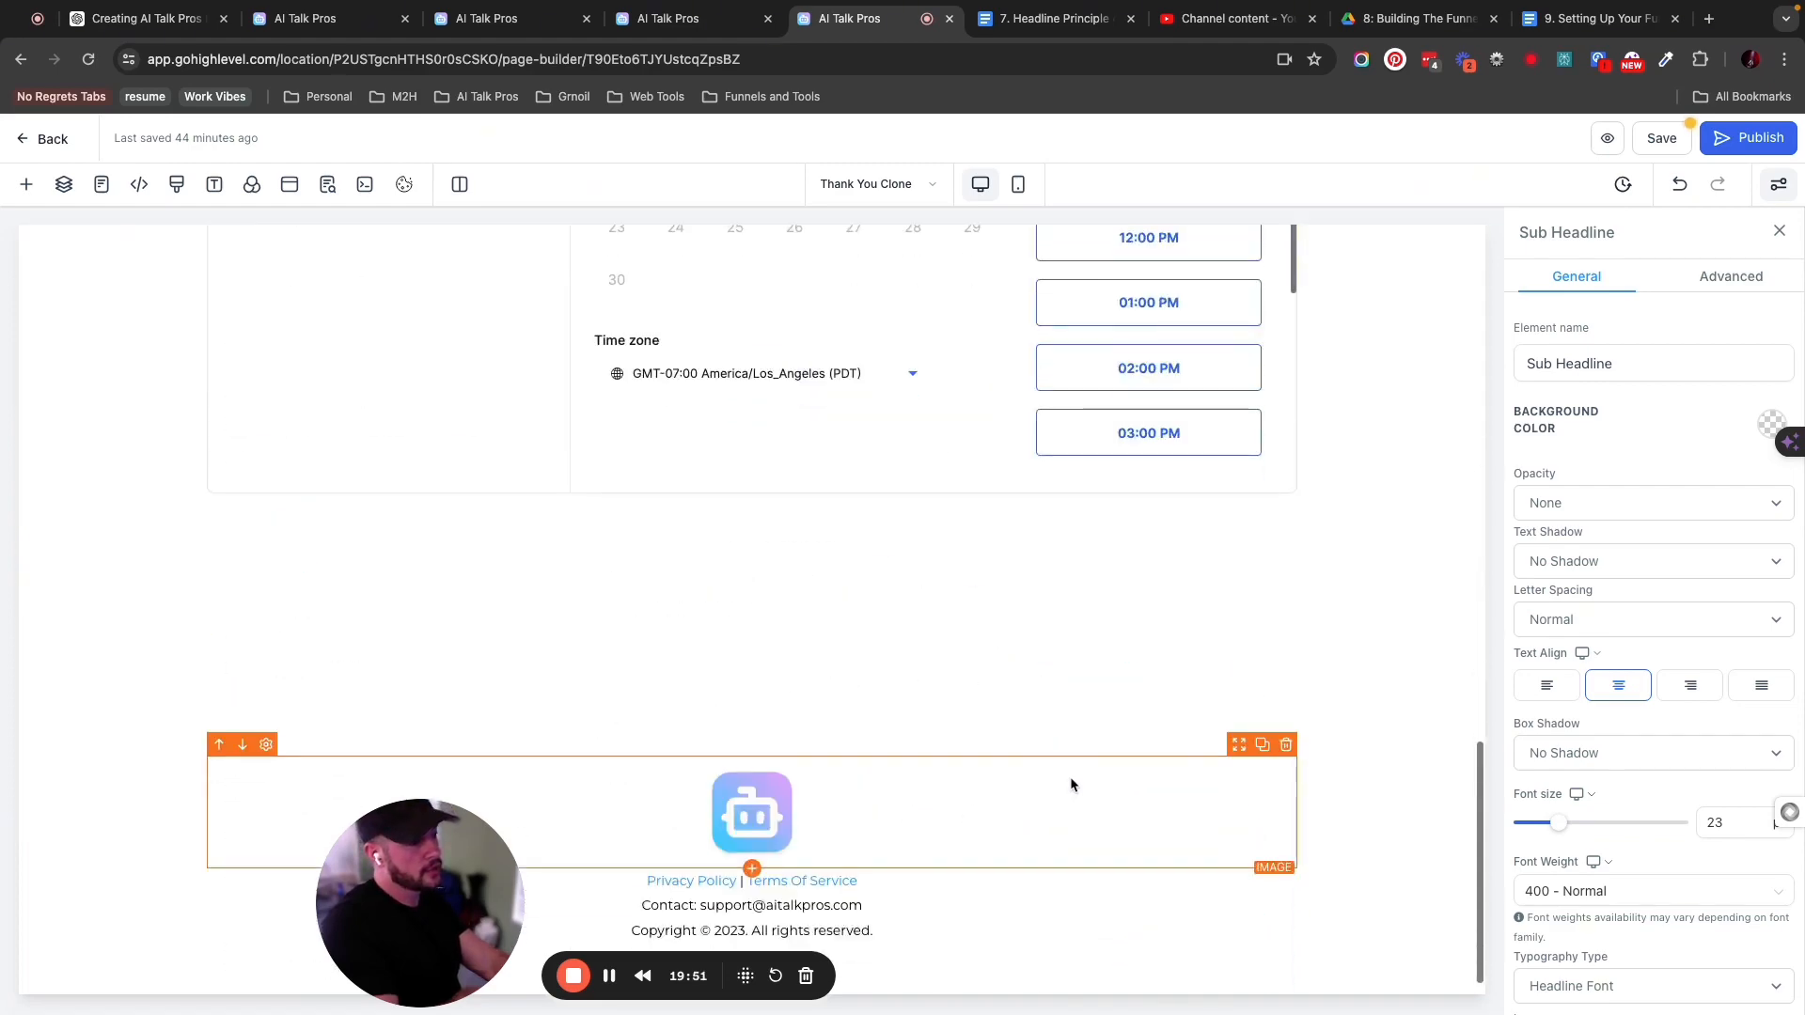
{"action": "scroll", "coordinate": [1071, 785], "scroll_direction": "up", "scroll_amount": 10}
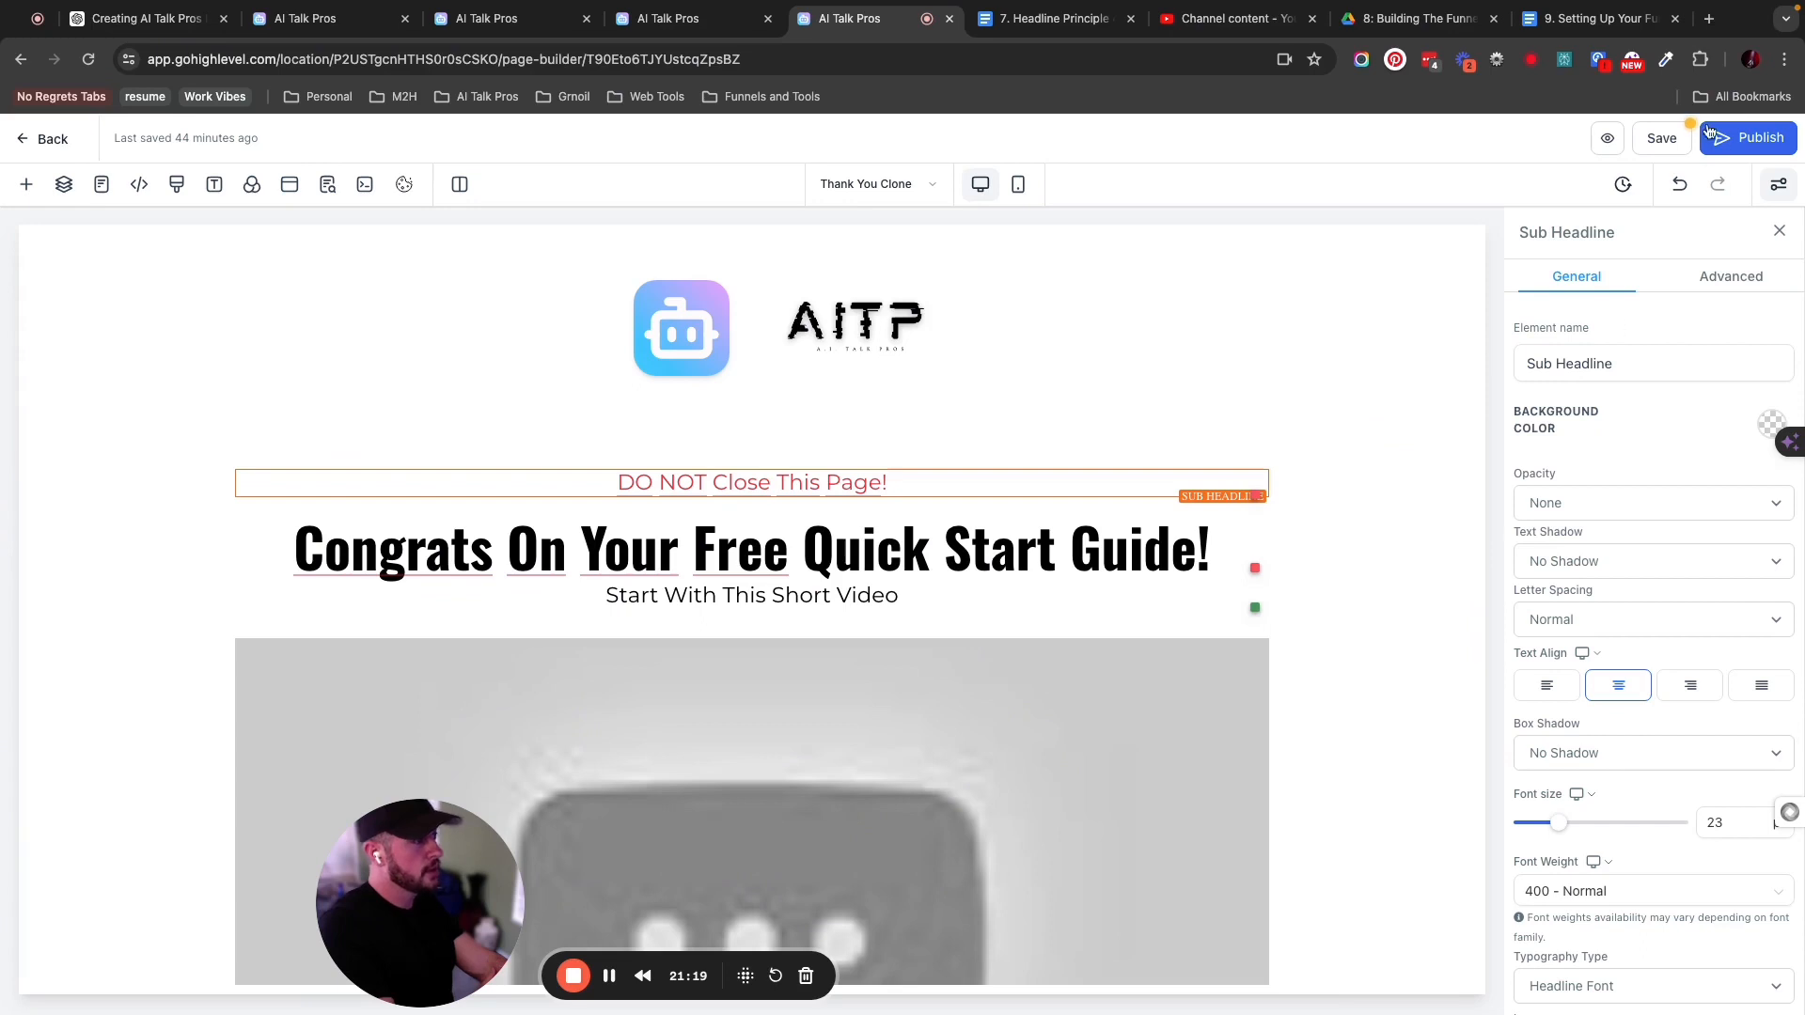
{"action": "key", "text": "super+s"}
Examine how the Thank You page leads from the congratulations headline and video to the strategy call booking calendar.
{"action": "scroll", "coordinate": [1325, 611], "scroll_direction": "down", "scroll_amount": 9}
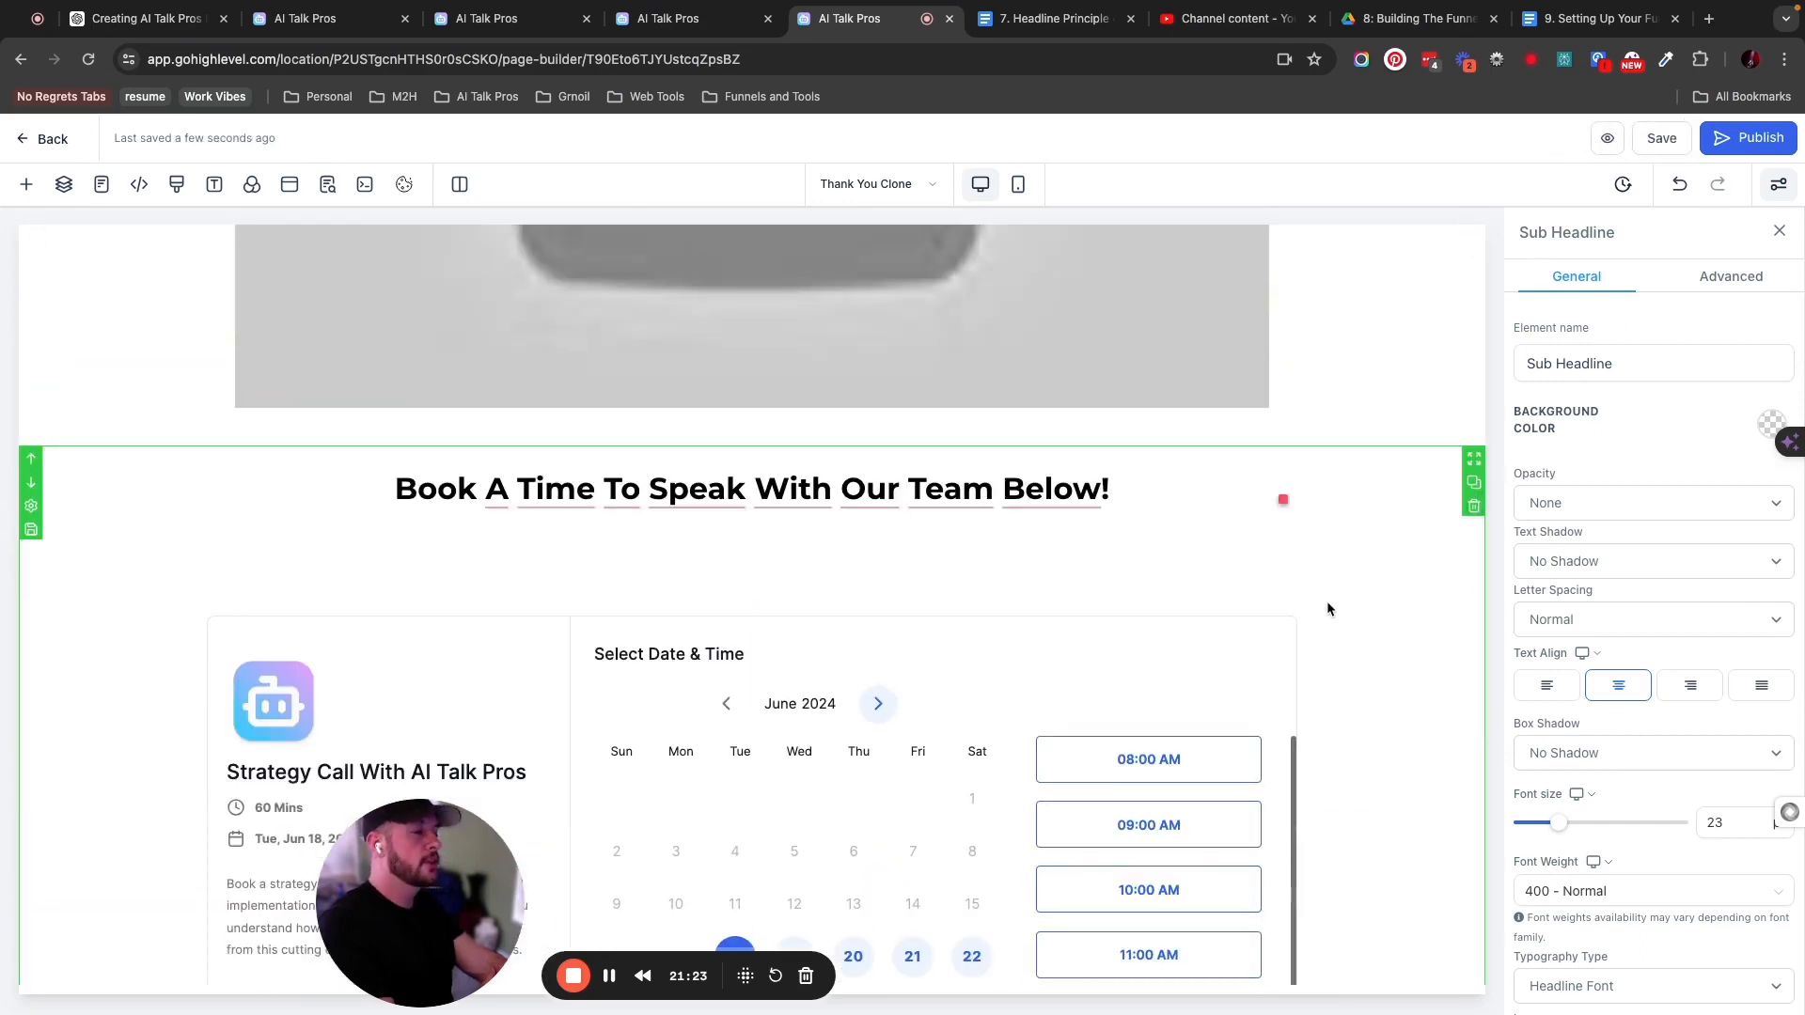
{"action": "scroll", "coordinate": [1327, 601], "scroll_direction": "up", "scroll_amount": 9}
{"action": "scroll", "coordinate": [1328, 601], "scroll_direction": "up", "scroll_amount": 2}
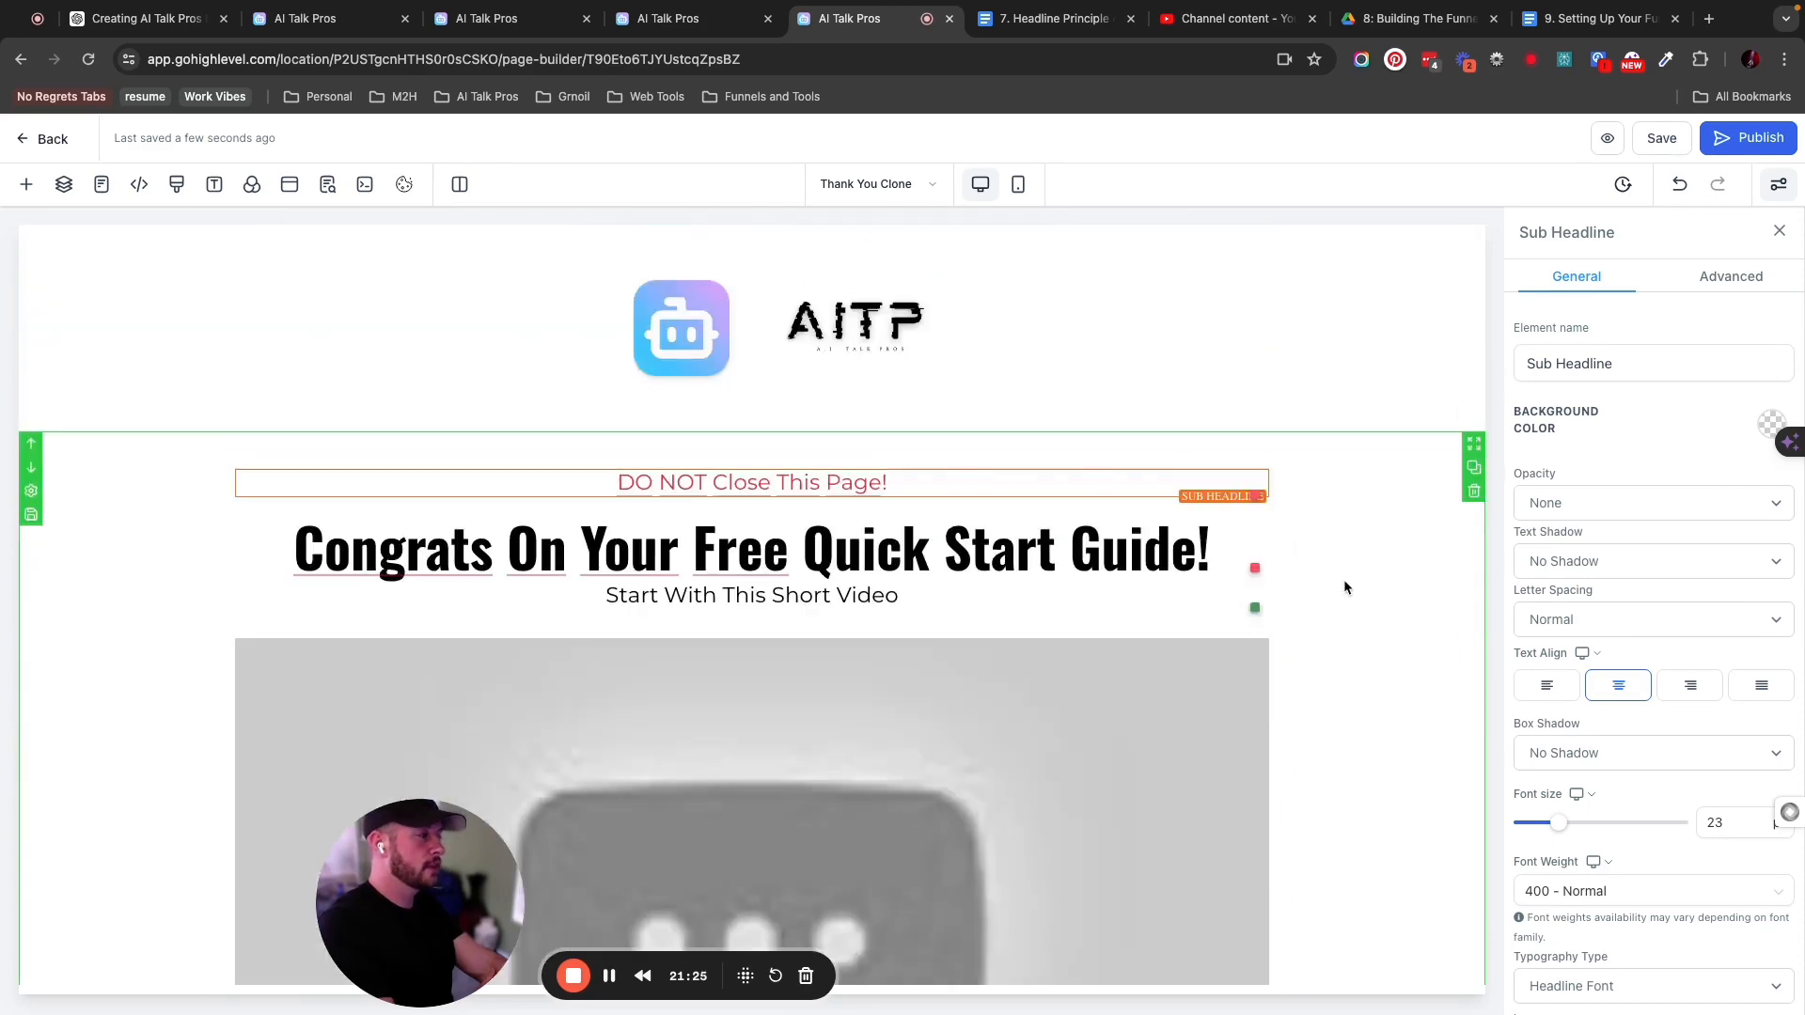
{"action": "scroll", "coordinate": [1352, 630], "scroll_direction": "down", "scroll_amount": 7}
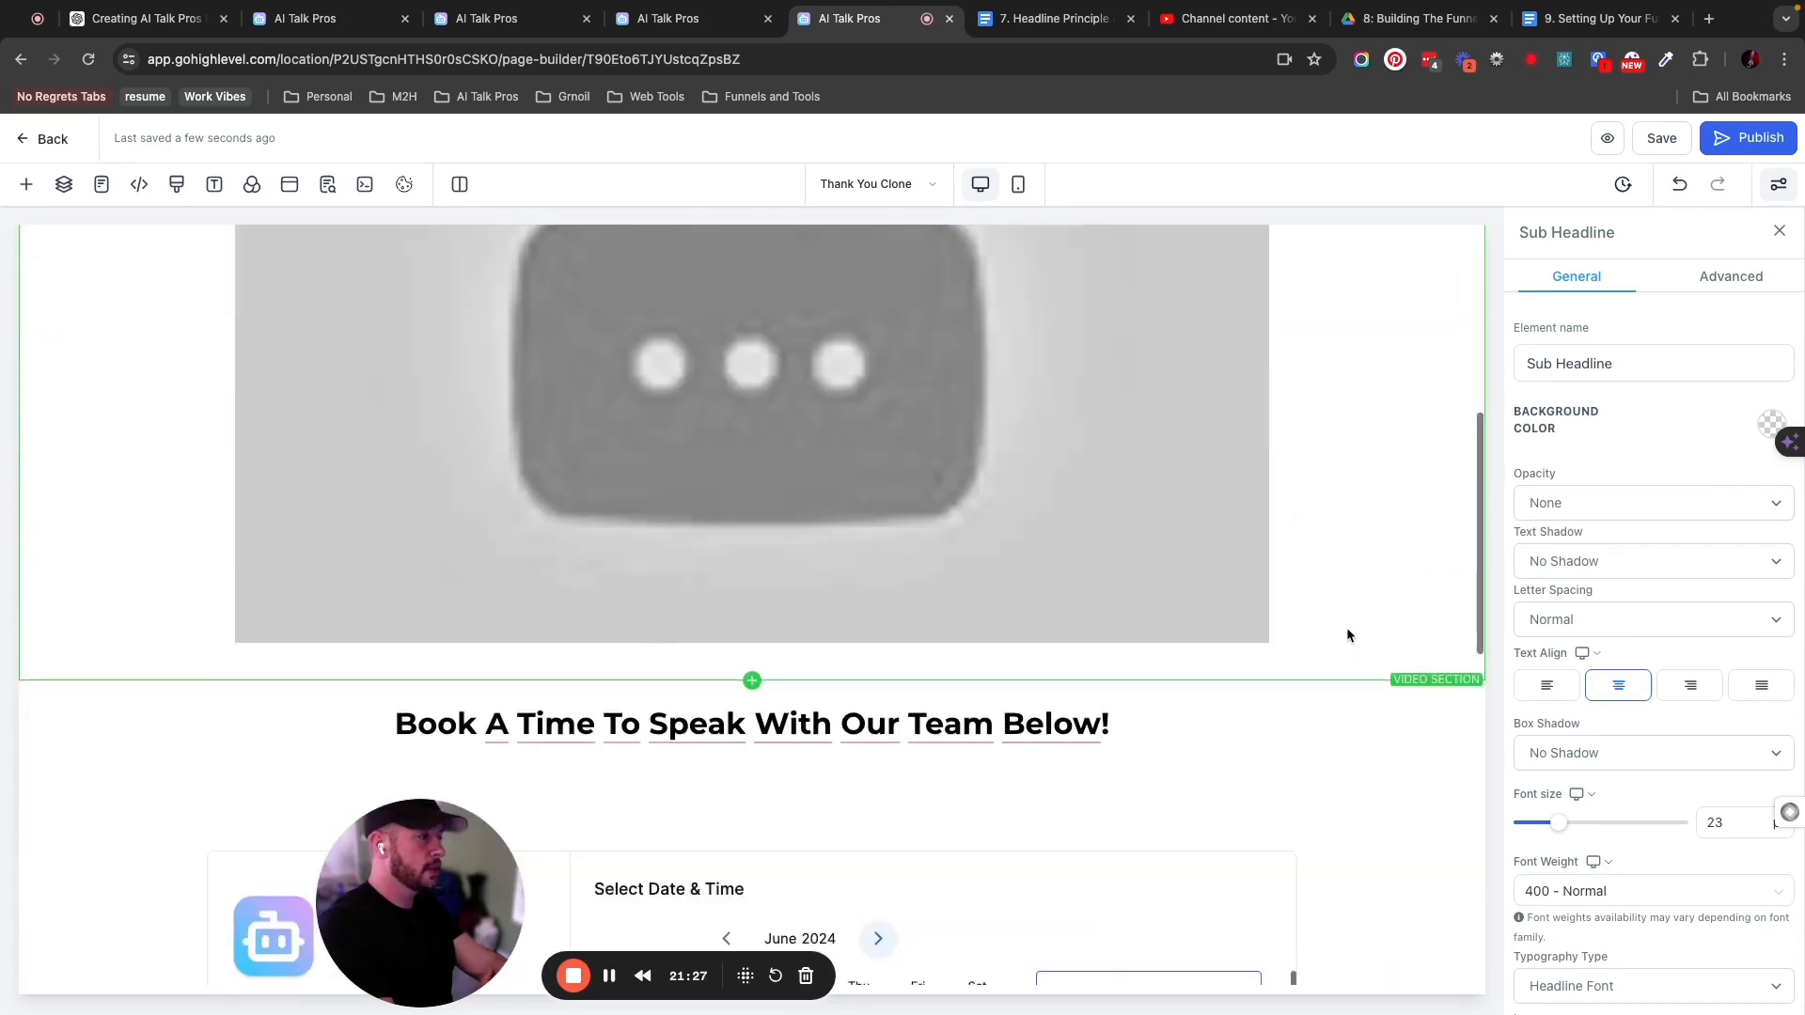
{"action": "scroll", "coordinate": [1350, 554], "scroll_direction": "up", "scroll_amount": 7}
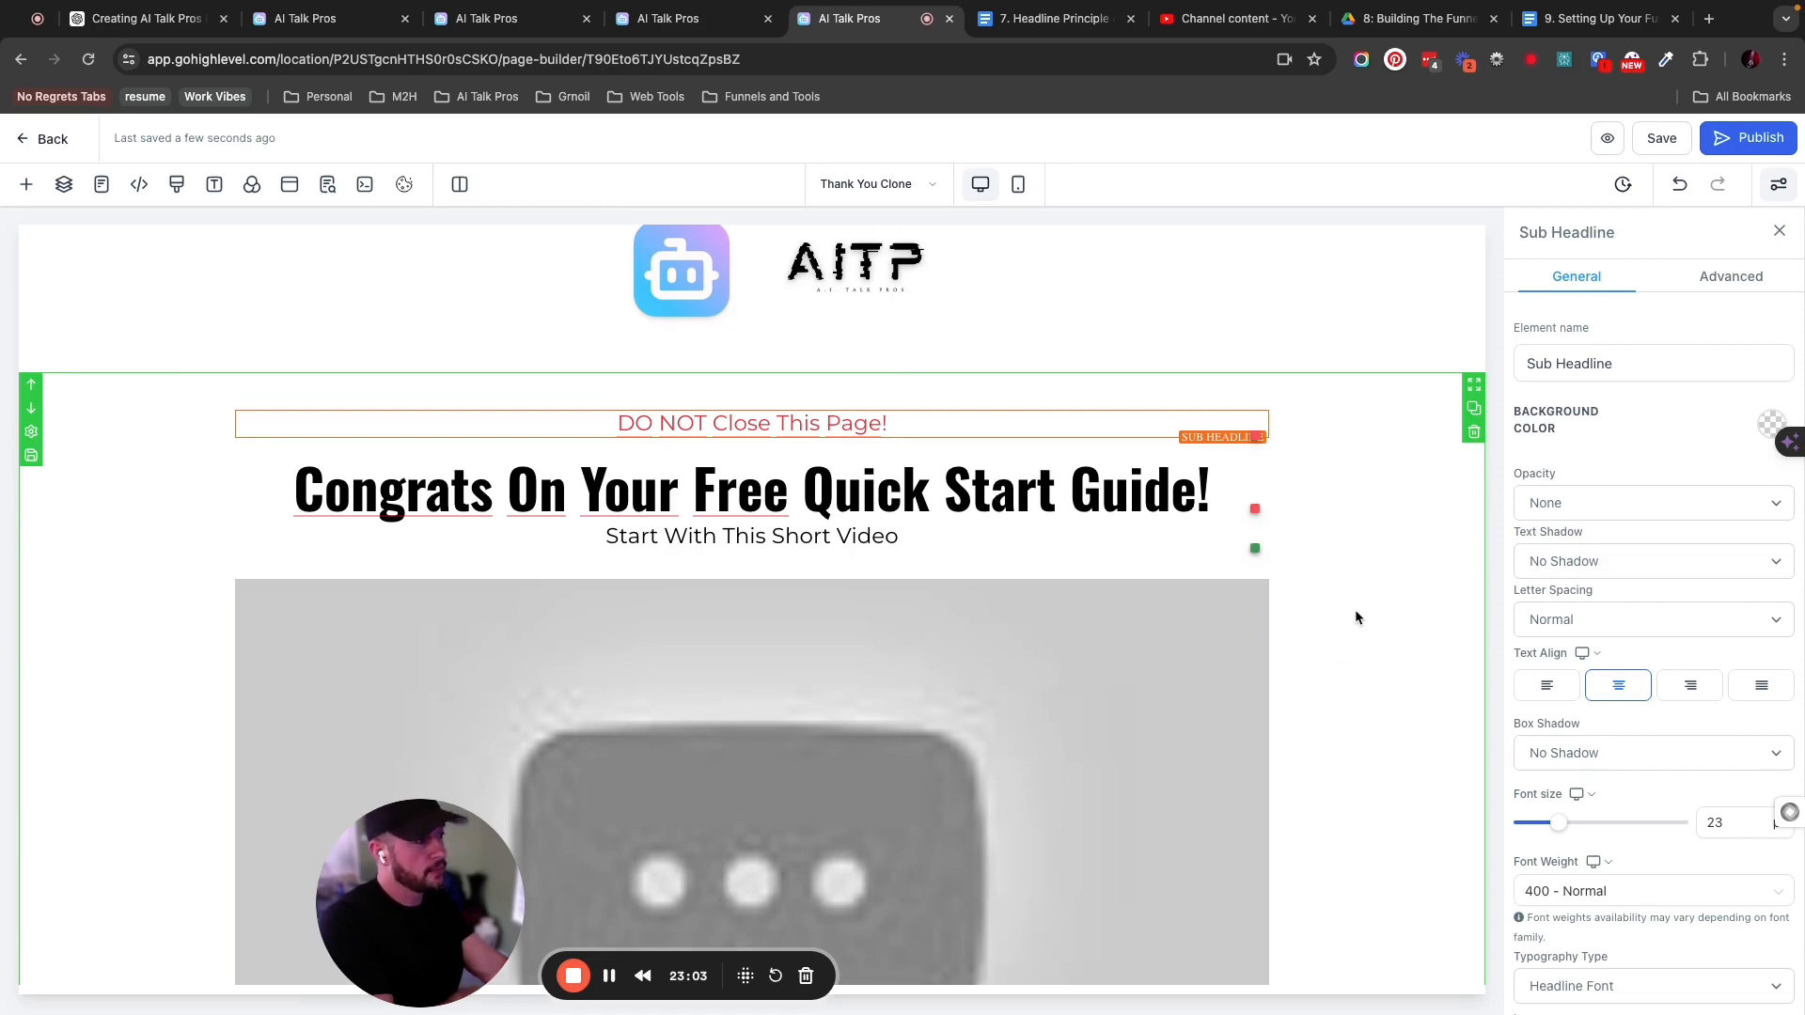
{"action": "scroll", "coordinate": [1356, 611], "scroll_direction": "down", "scroll_amount": 10}
{"action": "scroll", "coordinate": [1356, 613], "scroll_direction": "down", "scroll_amount": 4}
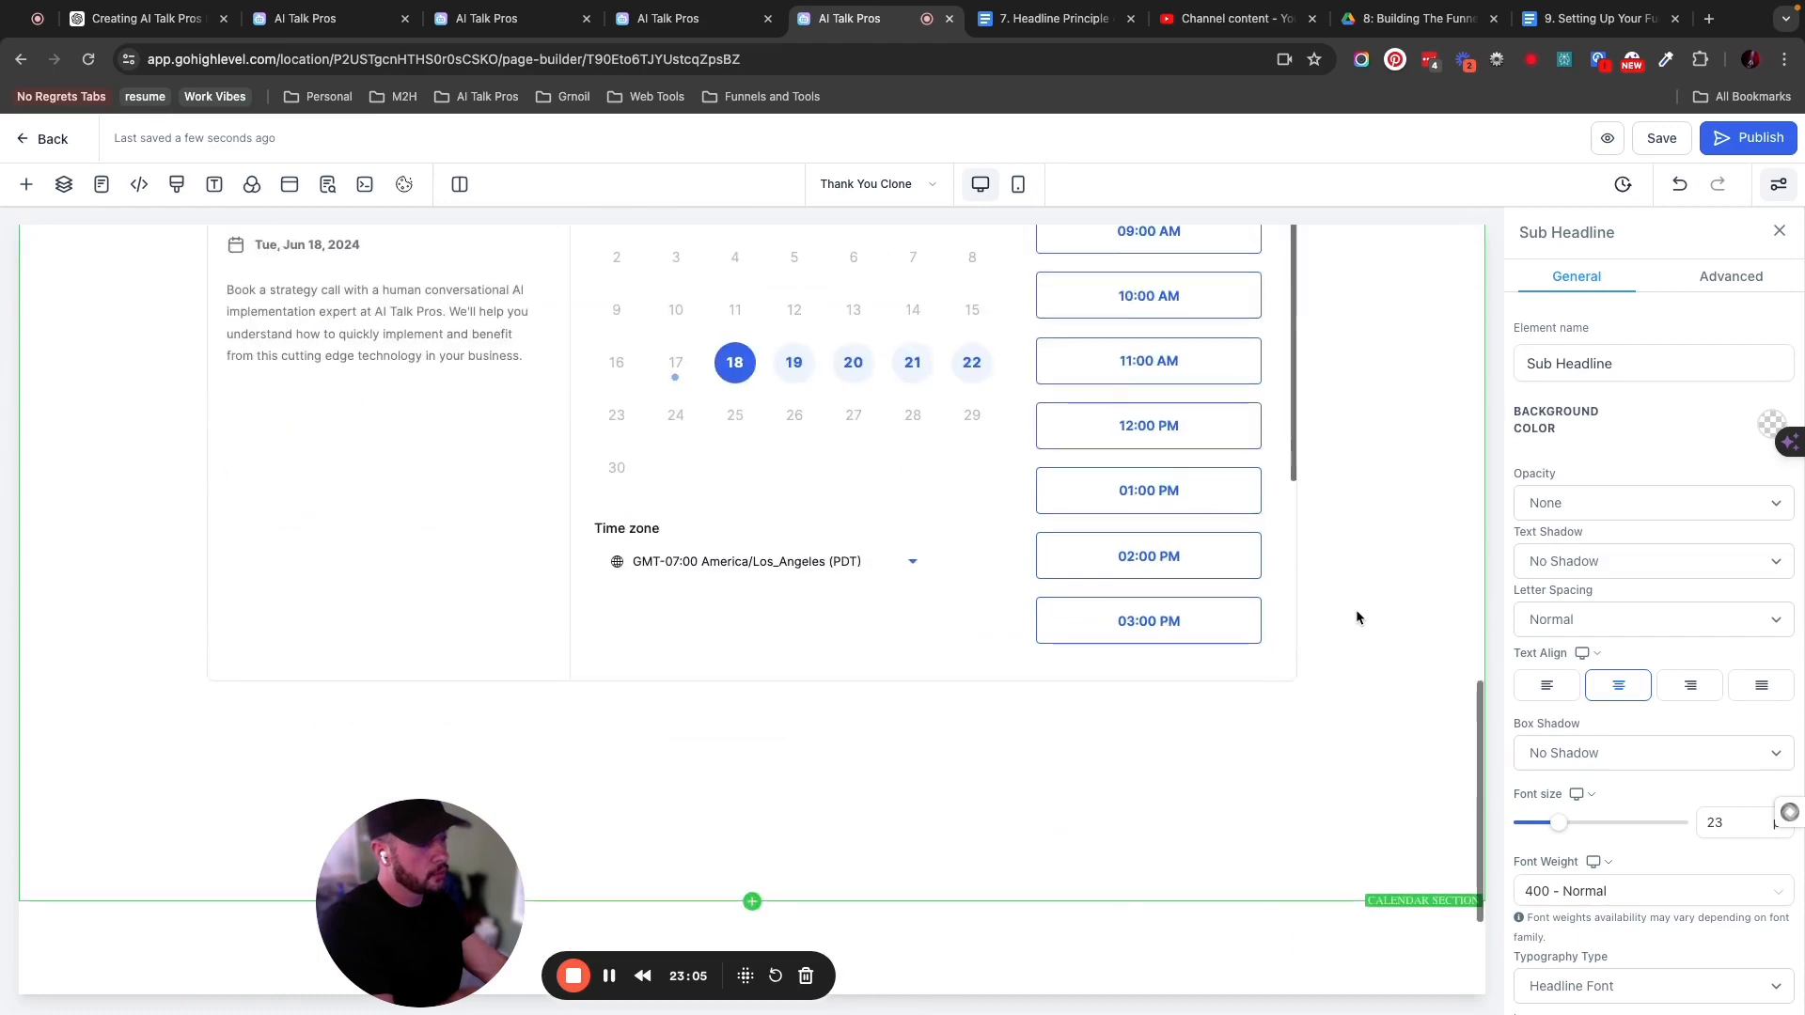
{"action": "scroll", "coordinate": [1357, 613], "scroll_direction": "up", "scroll_amount": 12}
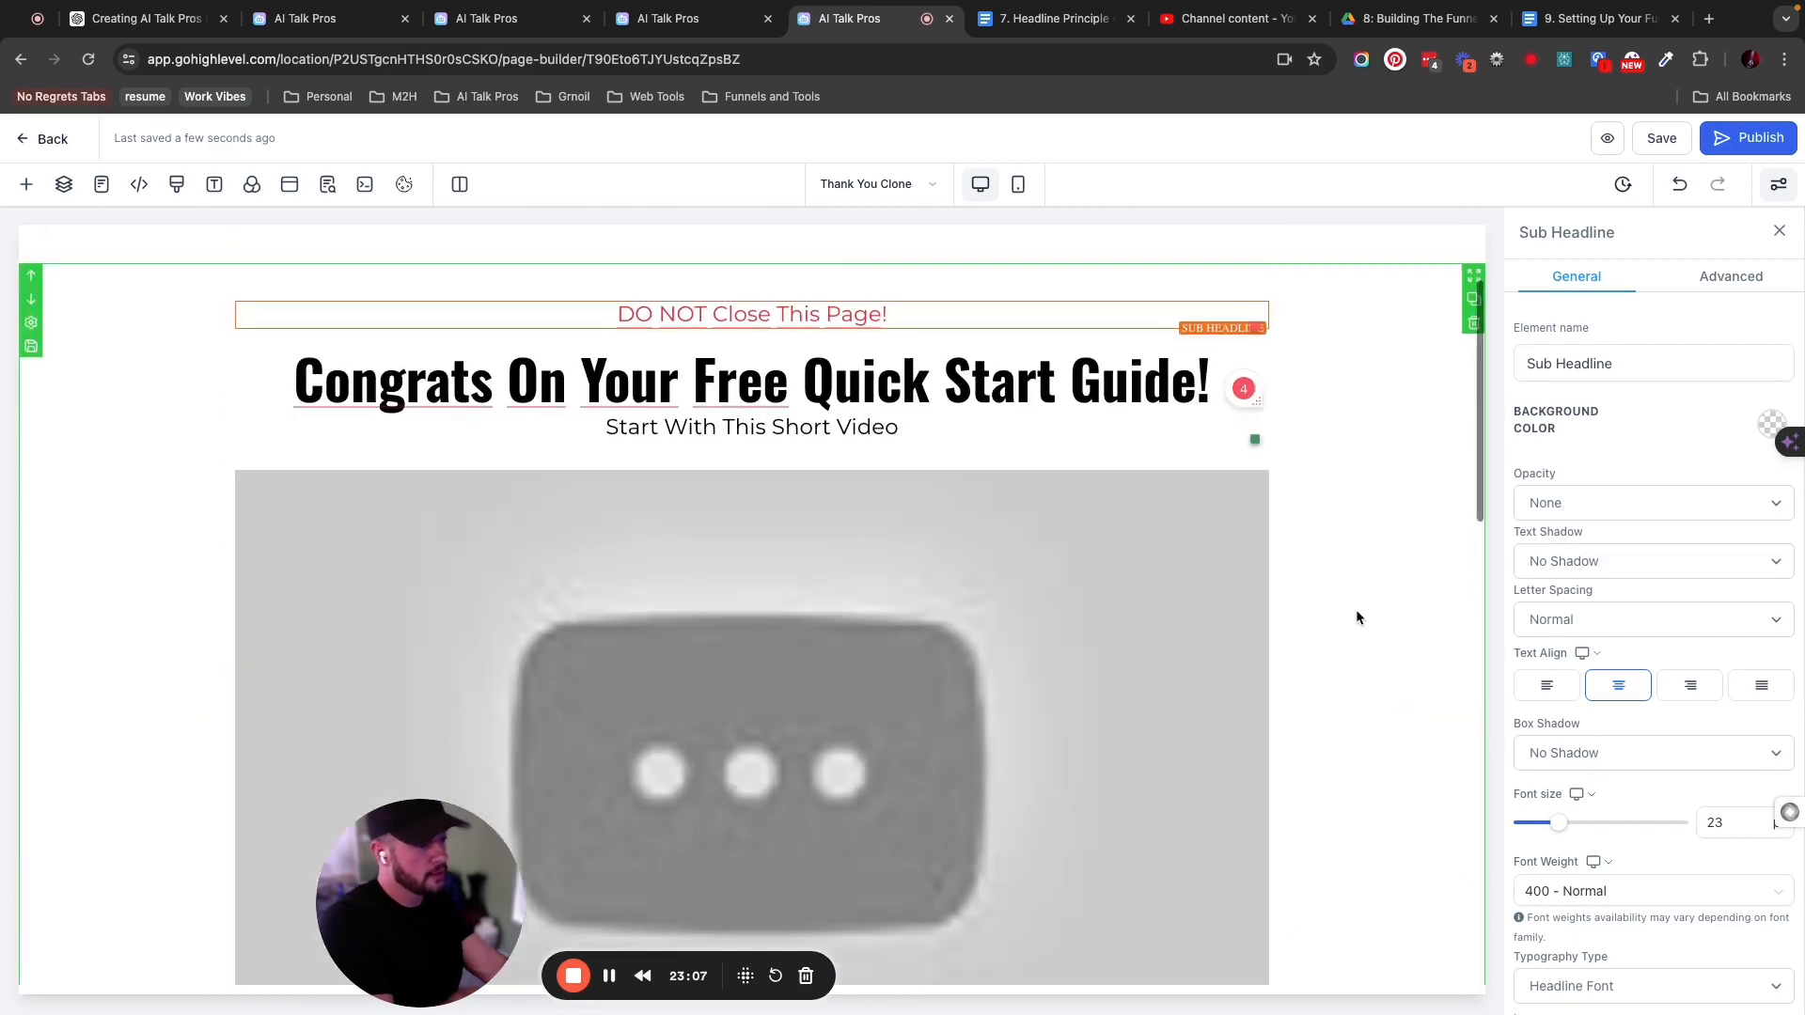
{"action": "scroll", "coordinate": [1357, 611], "scroll_direction": "up", "scroll_amount": 3}
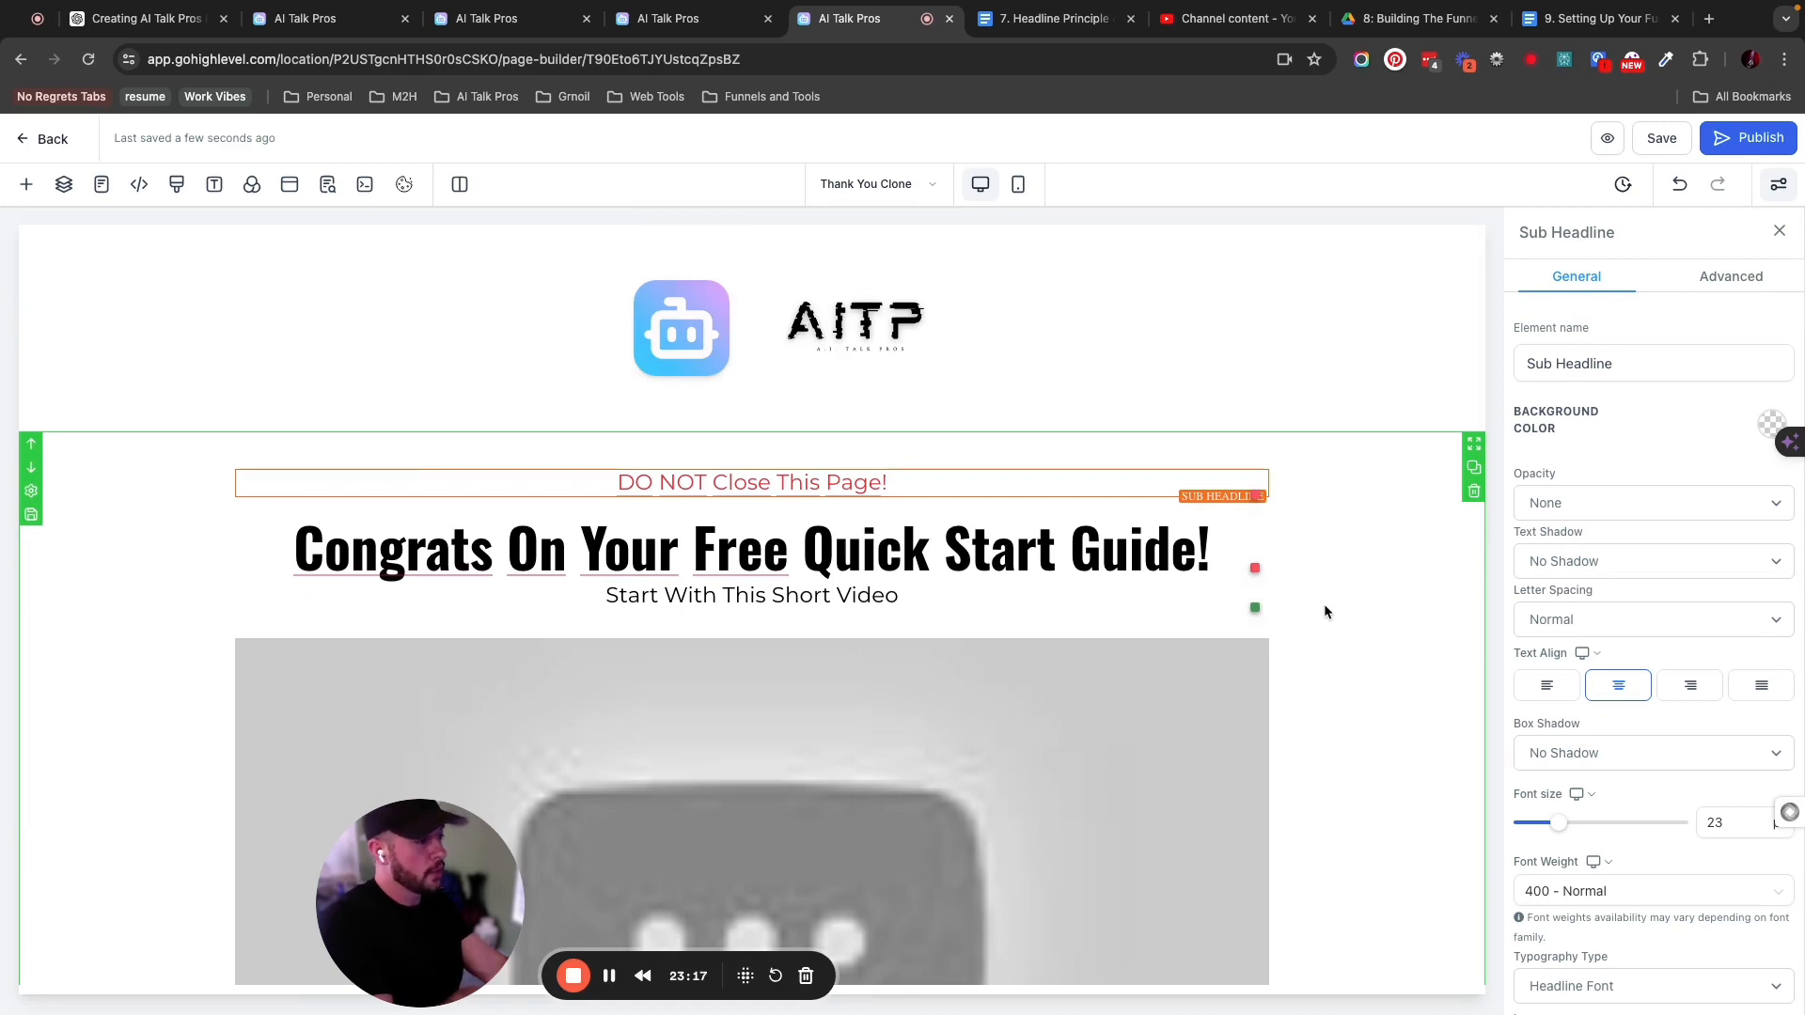
{"action": "scroll", "coordinate": [1027, 724], "scroll_direction": "down", "scroll_amount": 1}
{"action": "scroll", "coordinate": [1028, 730], "scroll_direction": "down", "scroll_amount": 7}
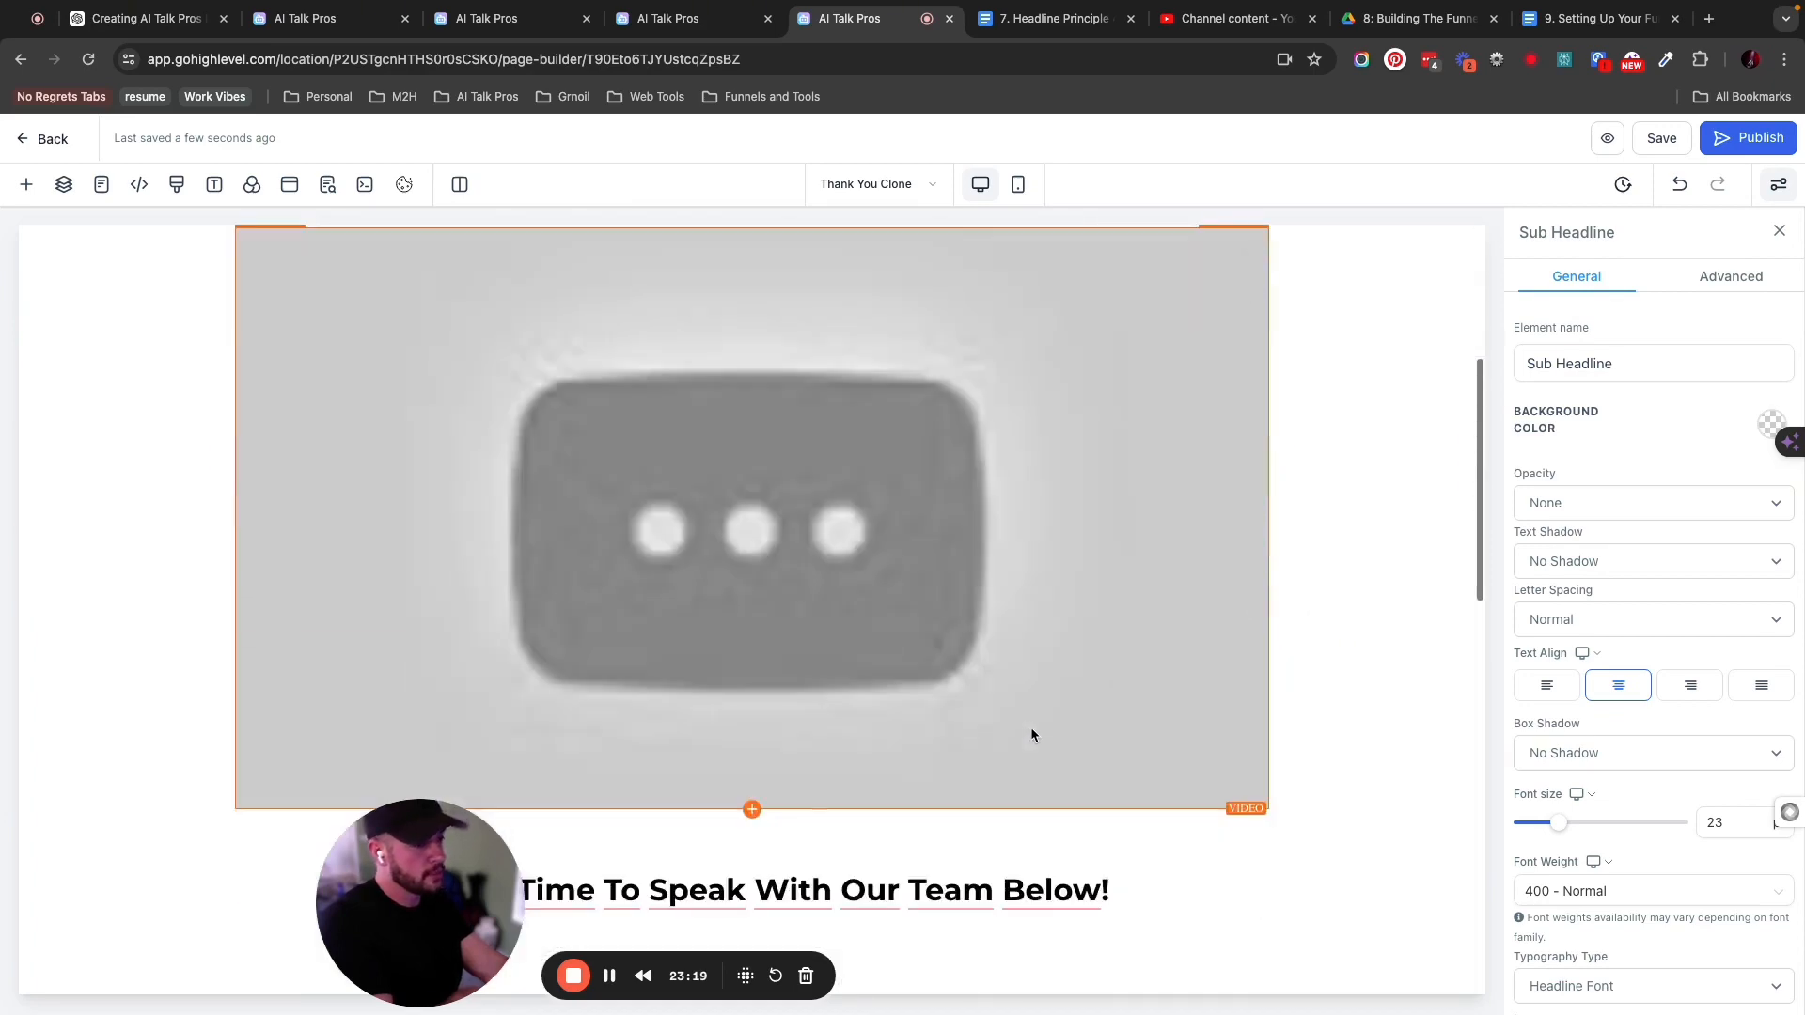
{"action": "scroll", "coordinate": [1036, 724], "scroll_direction": "down", "scroll_amount": 5}
{"action": "scroll", "coordinate": [1038, 731], "scroll_direction": "up", "scroll_amount": 12}
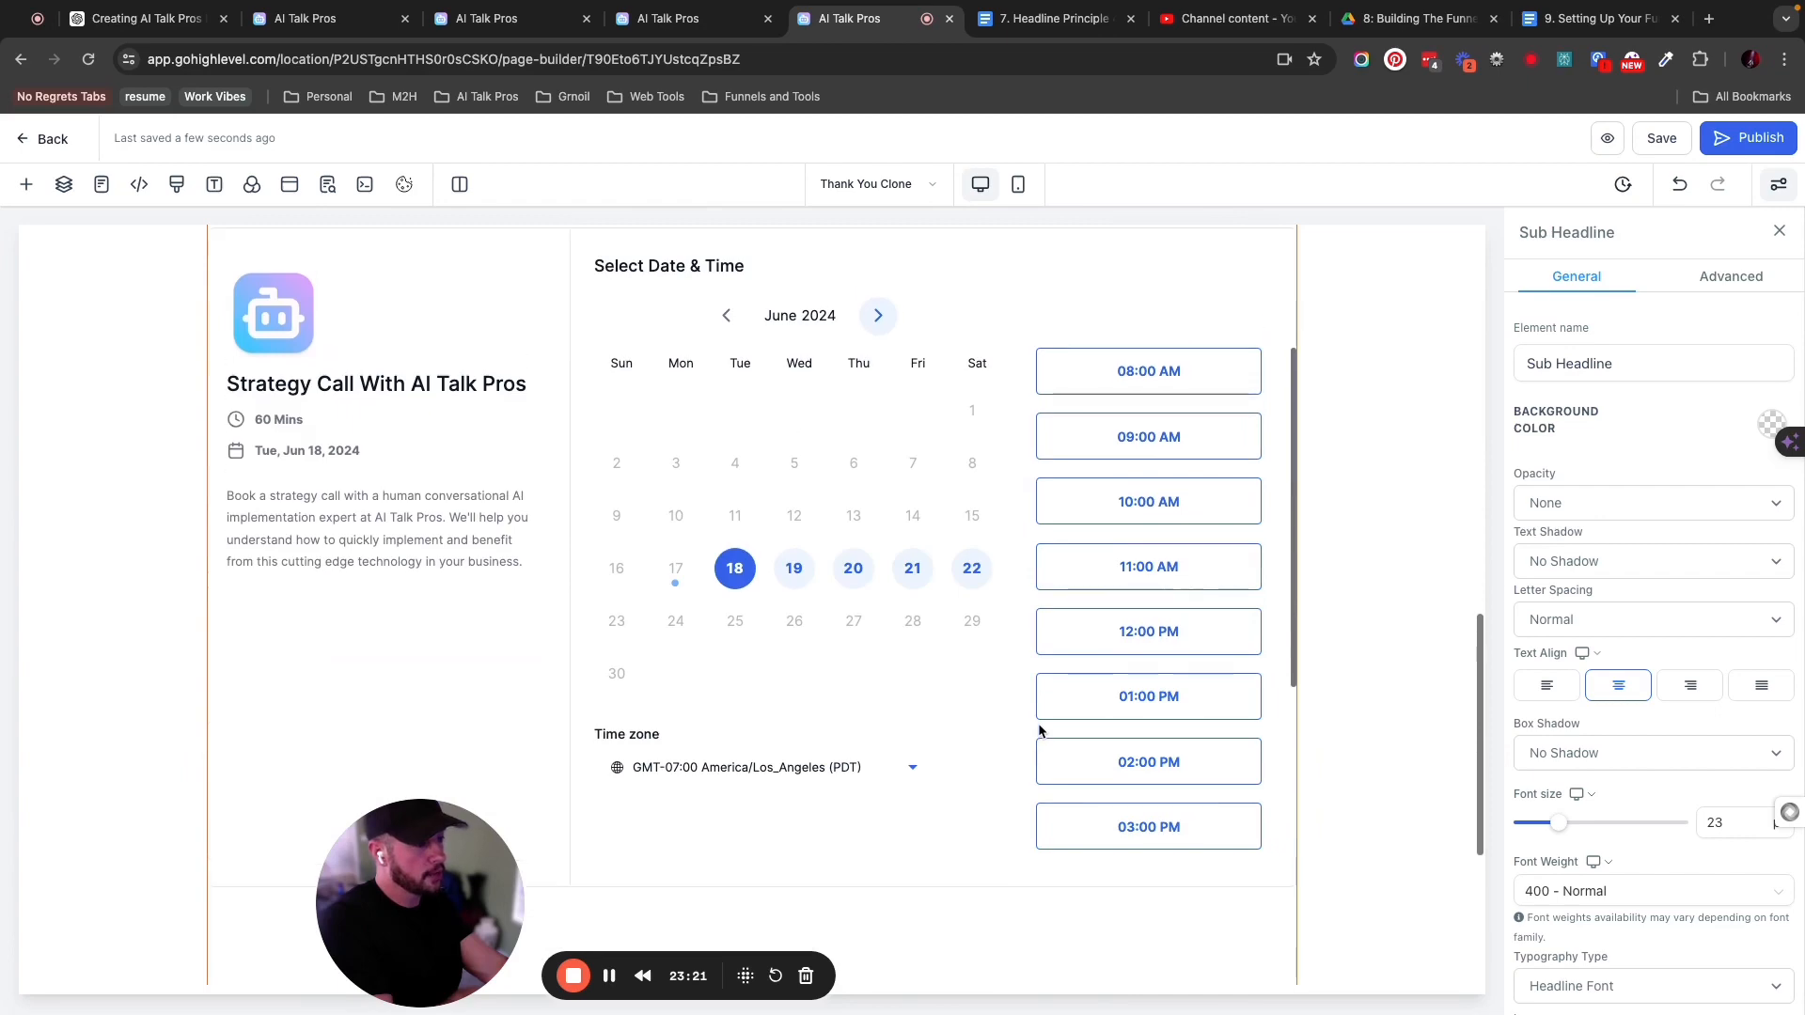